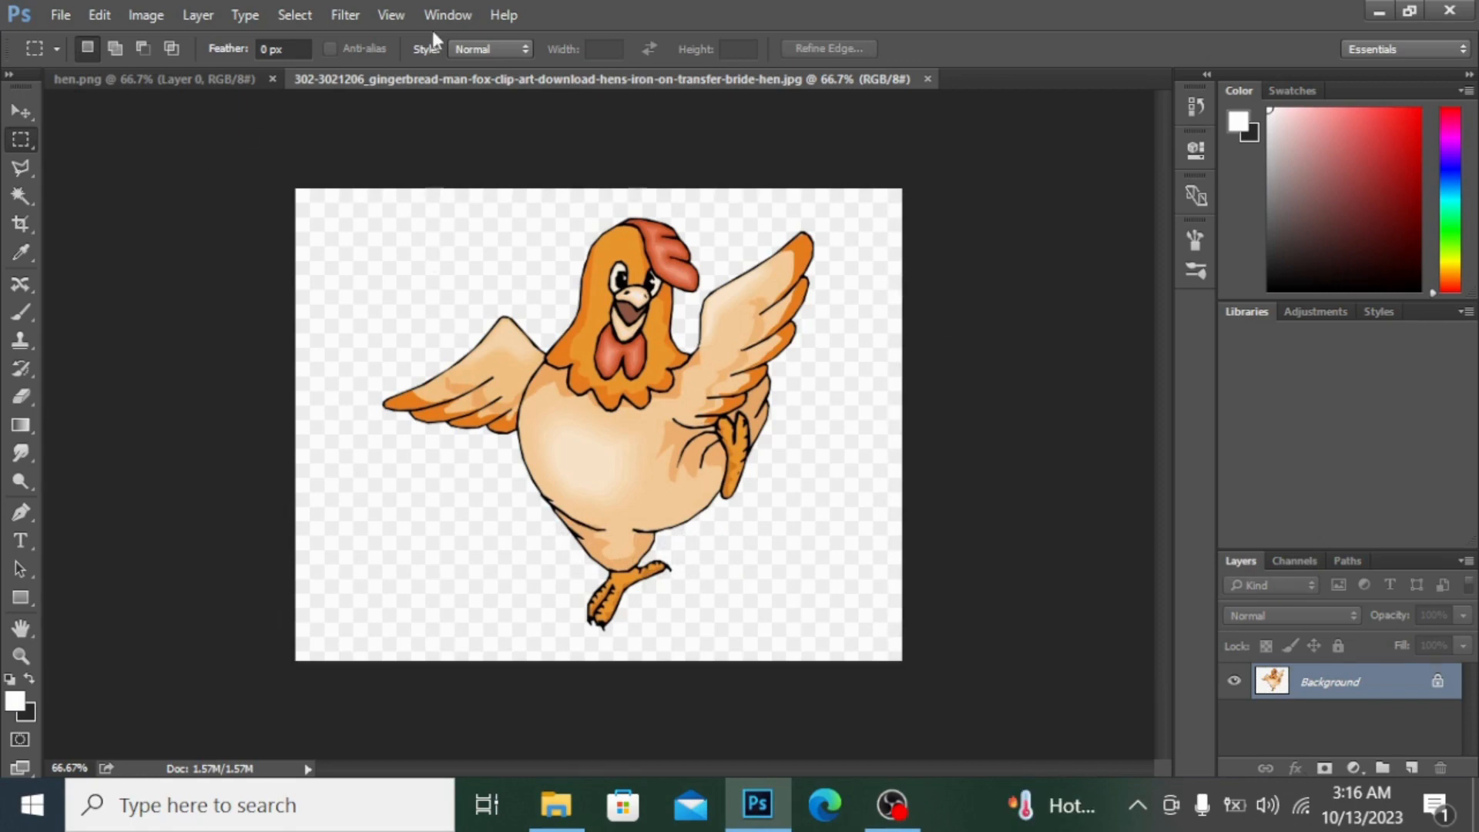
Convert the locked Background of the dancing hen JPG into a regular editable layer.
{"action": "left_click", "coordinate": [229, 78]}
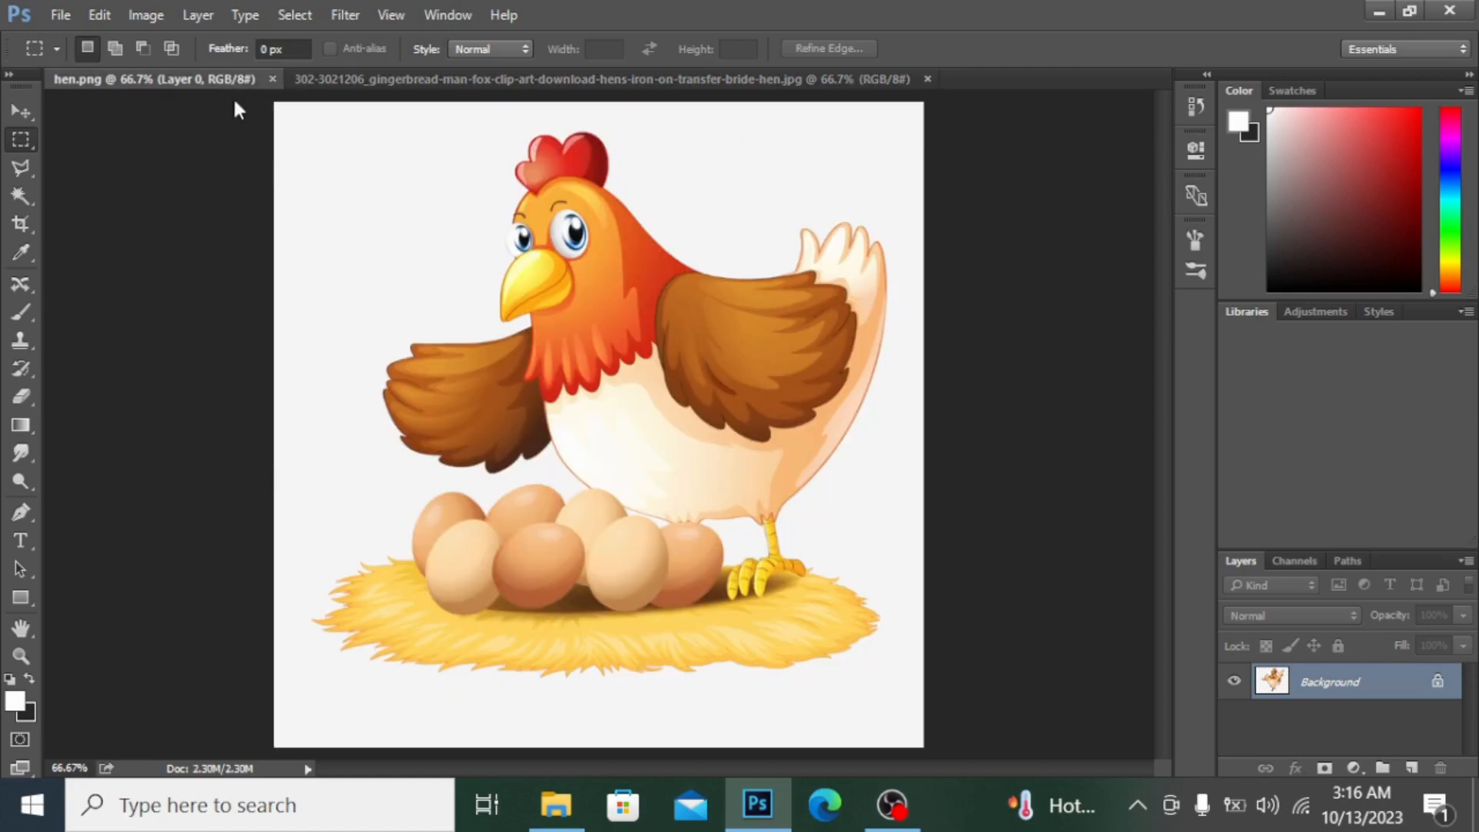
{"action": "left_click", "coordinate": [593, 77]}
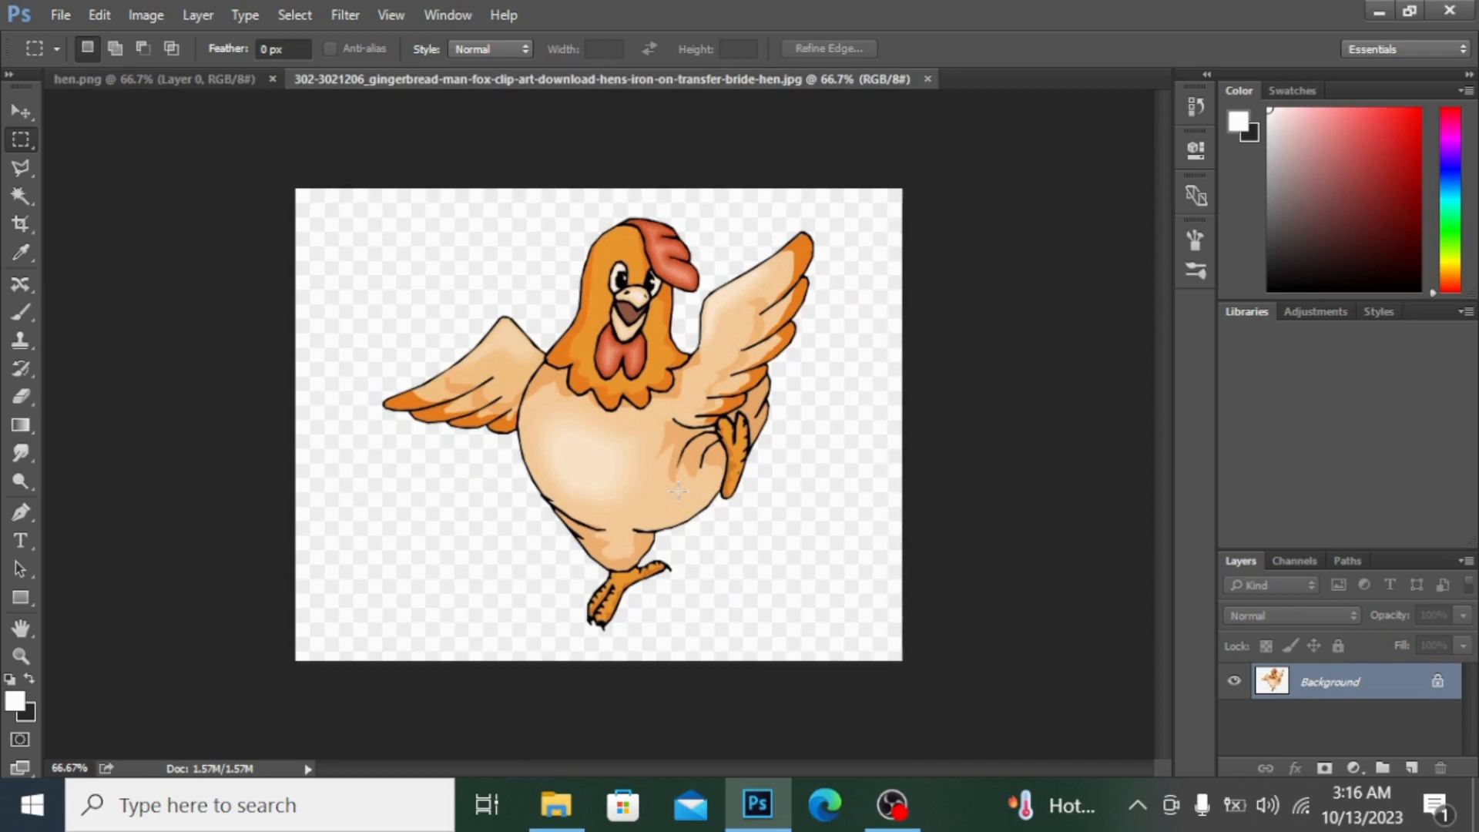
{"action": "left_click", "coordinate": [20, 112]}
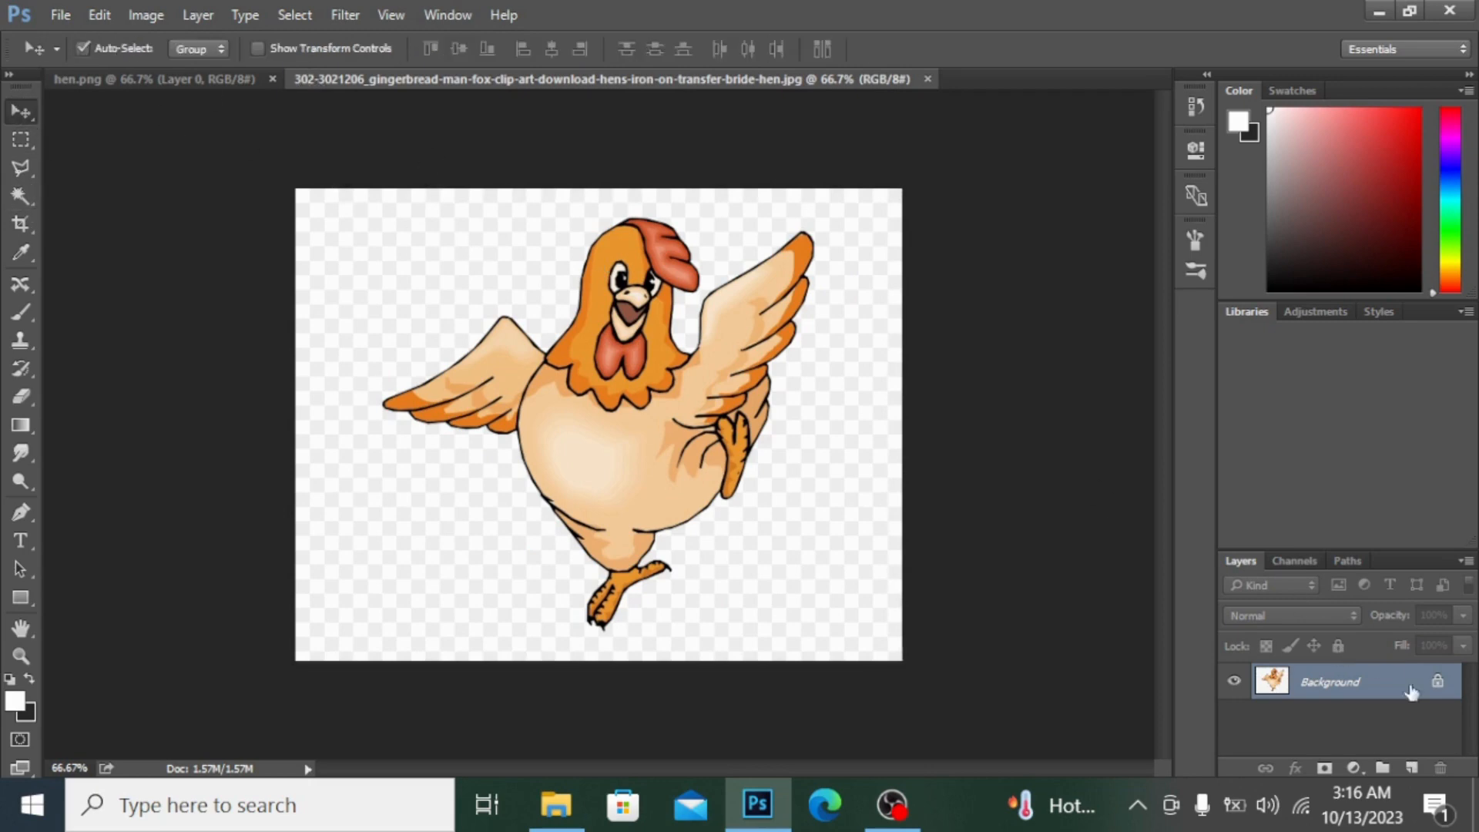
{"action": "left_click", "coordinate": [1437, 684]}
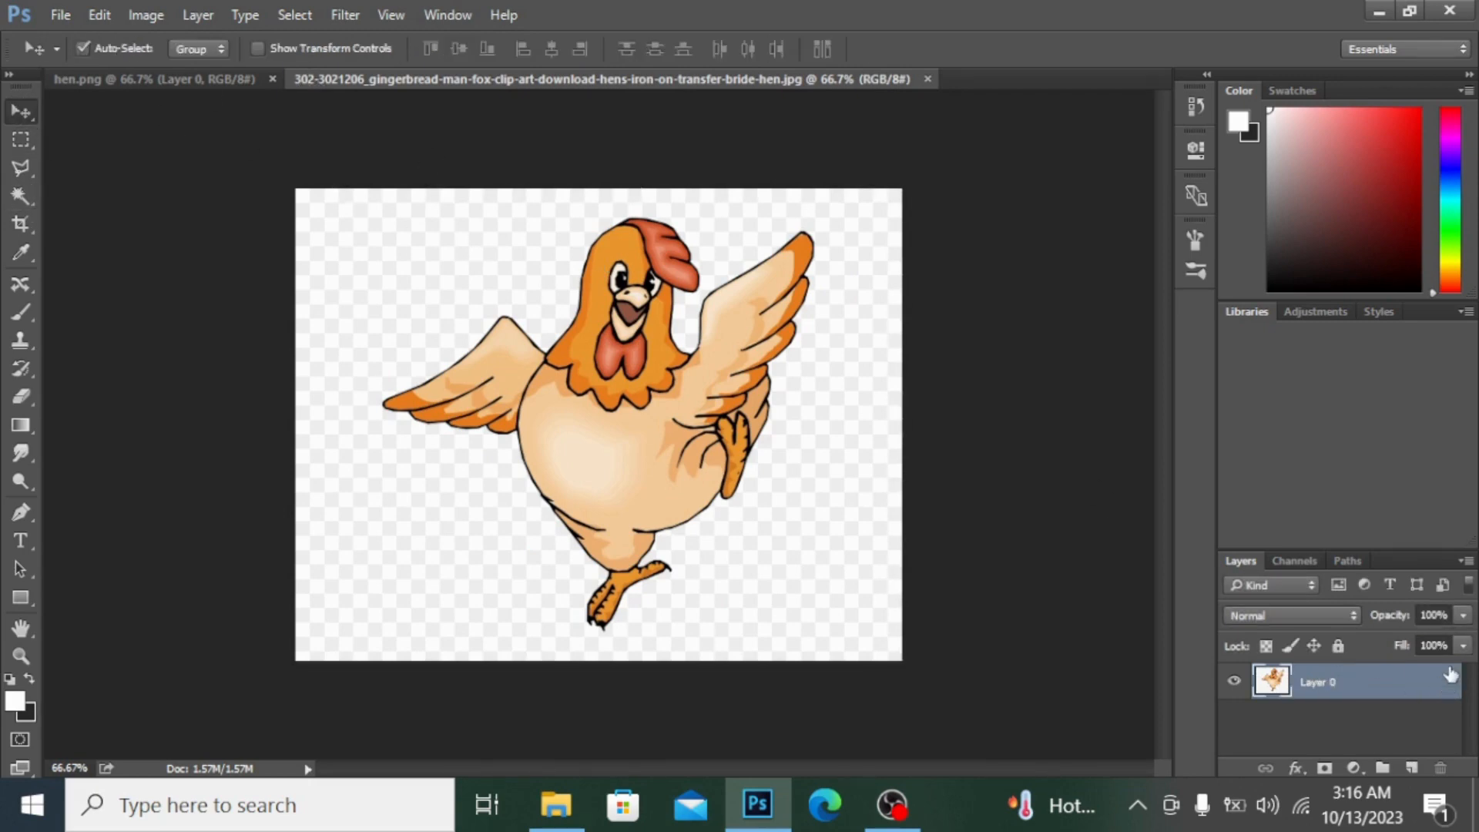
{"action": "key", "text": "h"}
{"action": "double_click", "coordinate": [1444, 684]}
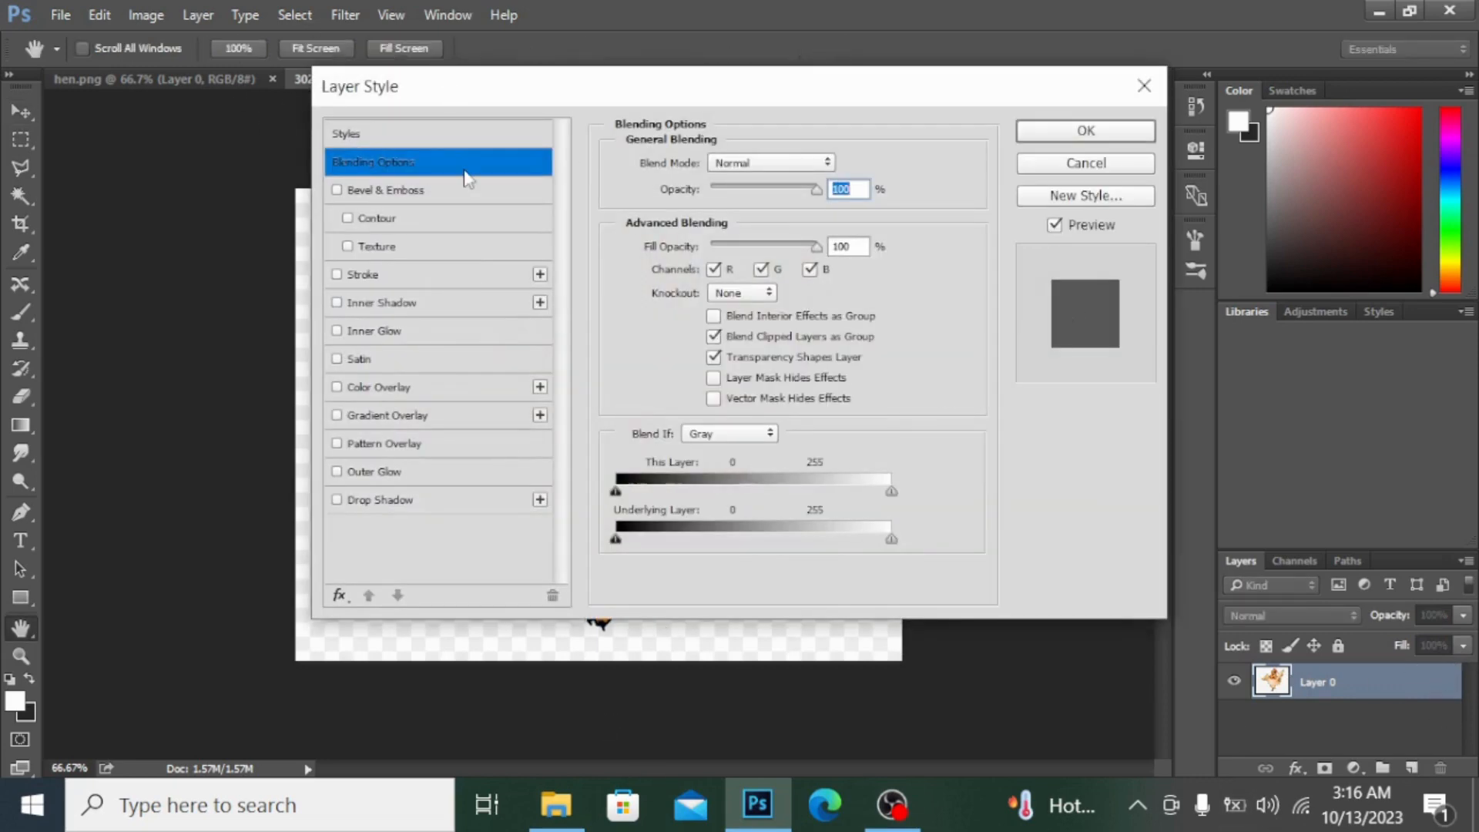
{"action": "left_click", "coordinate": [1143, 87]}
Delete the checkered background around the dancing hen using a Magic Wand selection, clear the selection and nudge the cut-out hen slightly.
{"action": "left_click", "coordinate": [30, 195]}
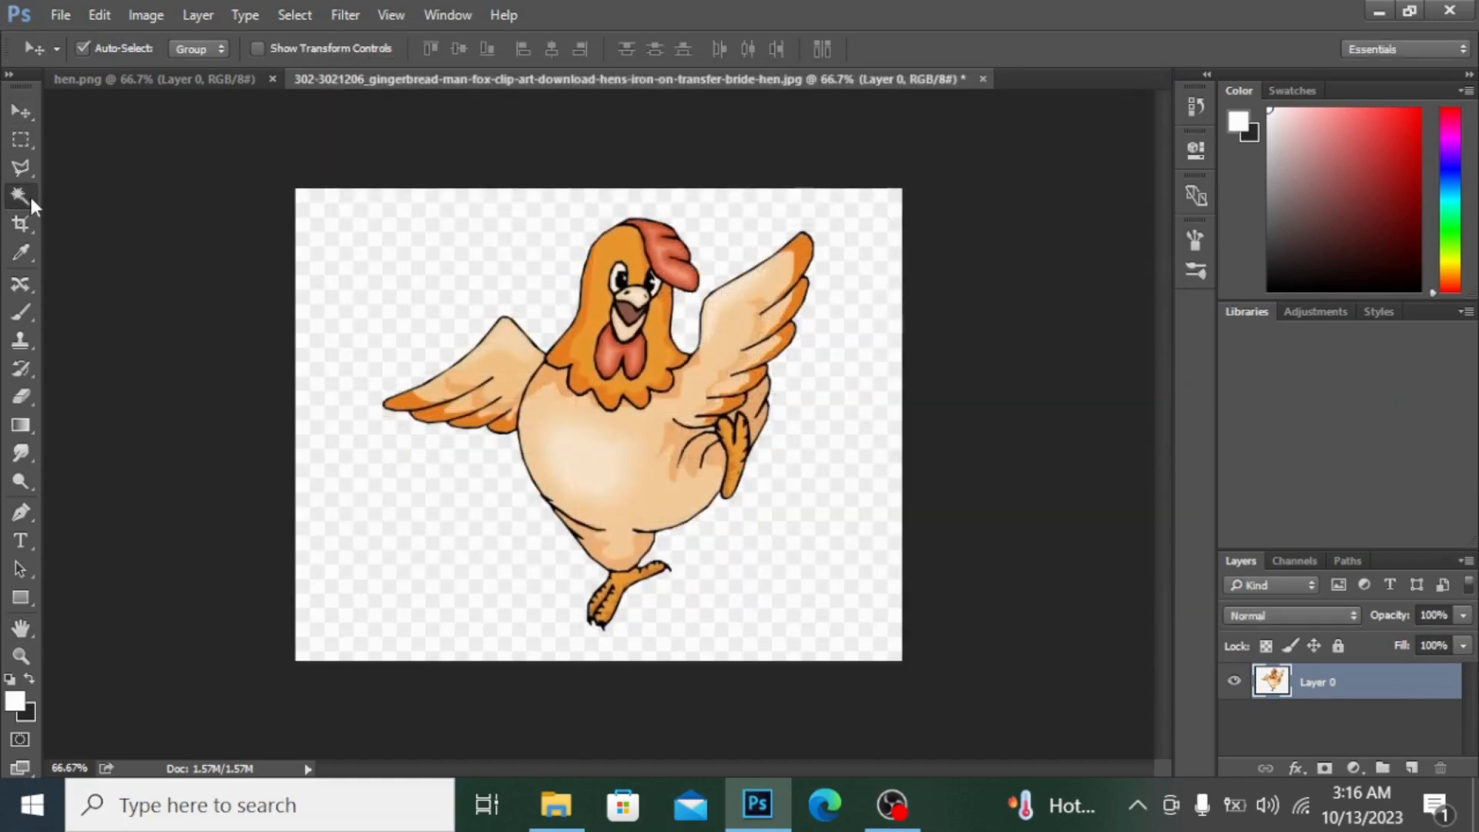
{"action": "left_click", "coordinate": [397, 266]}
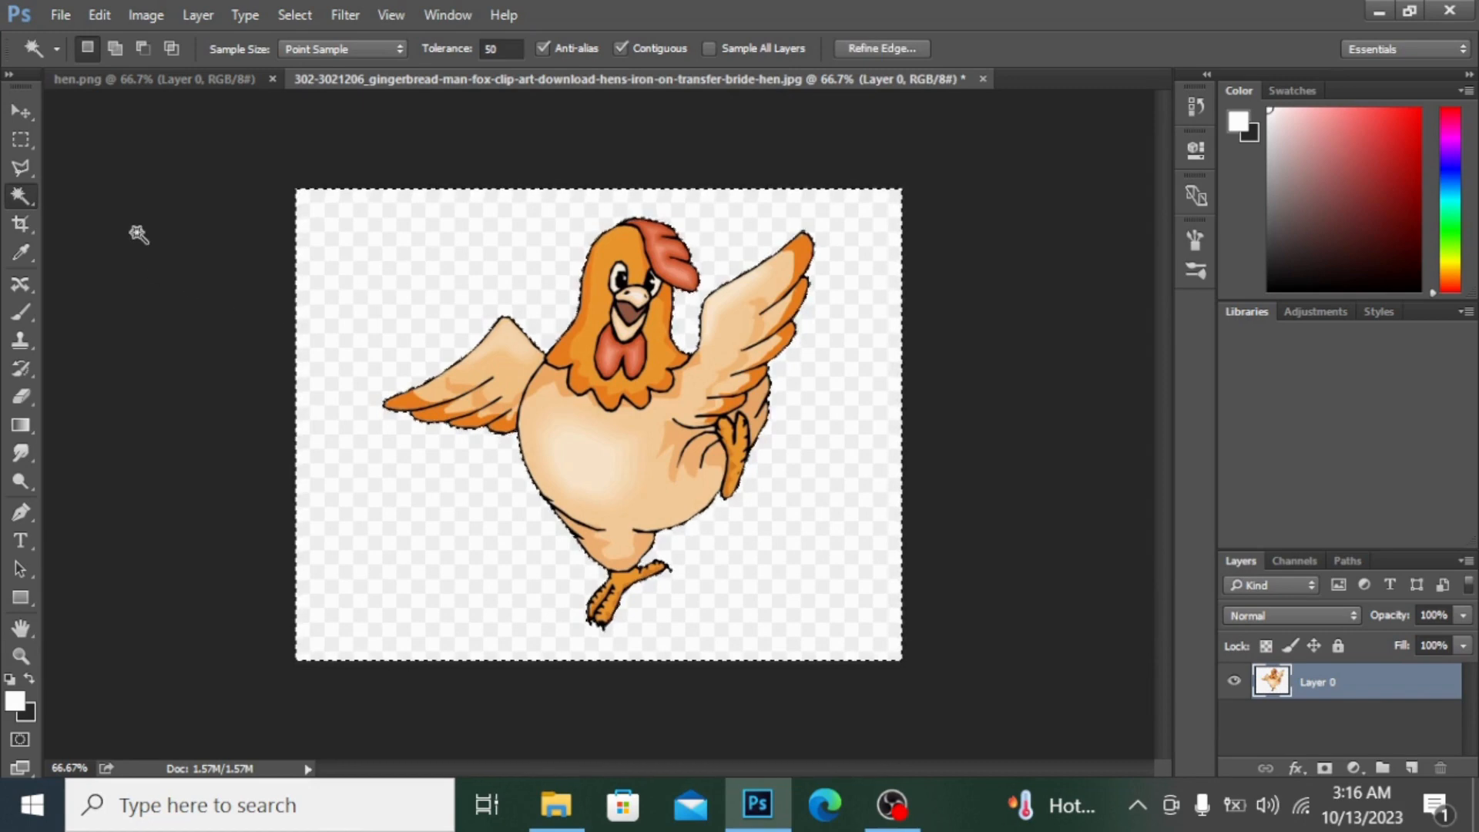
{"action": "key", "text": "Delete"}
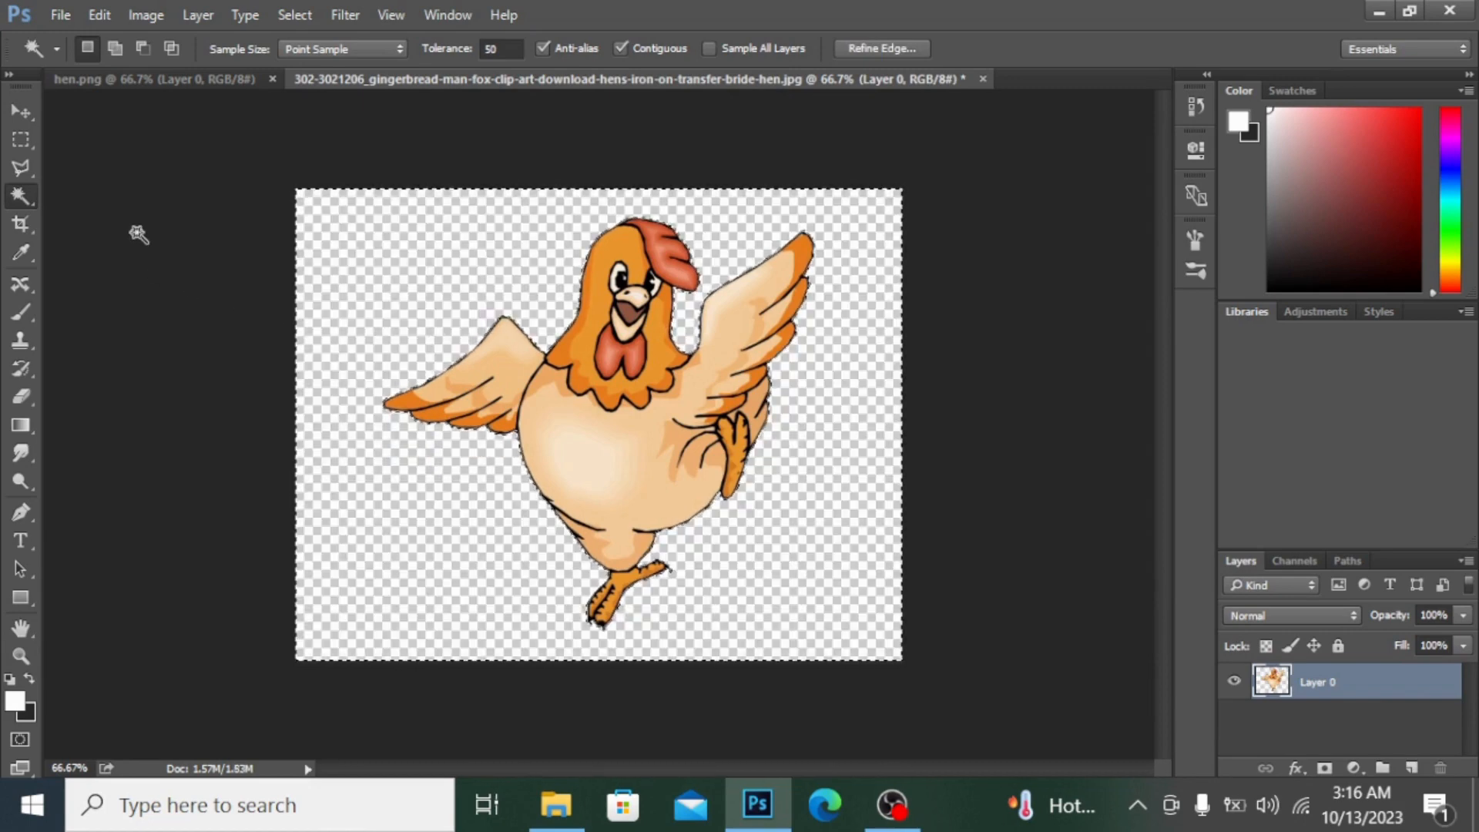
{"action": "left_click", "coordinate": [1044, 440]}
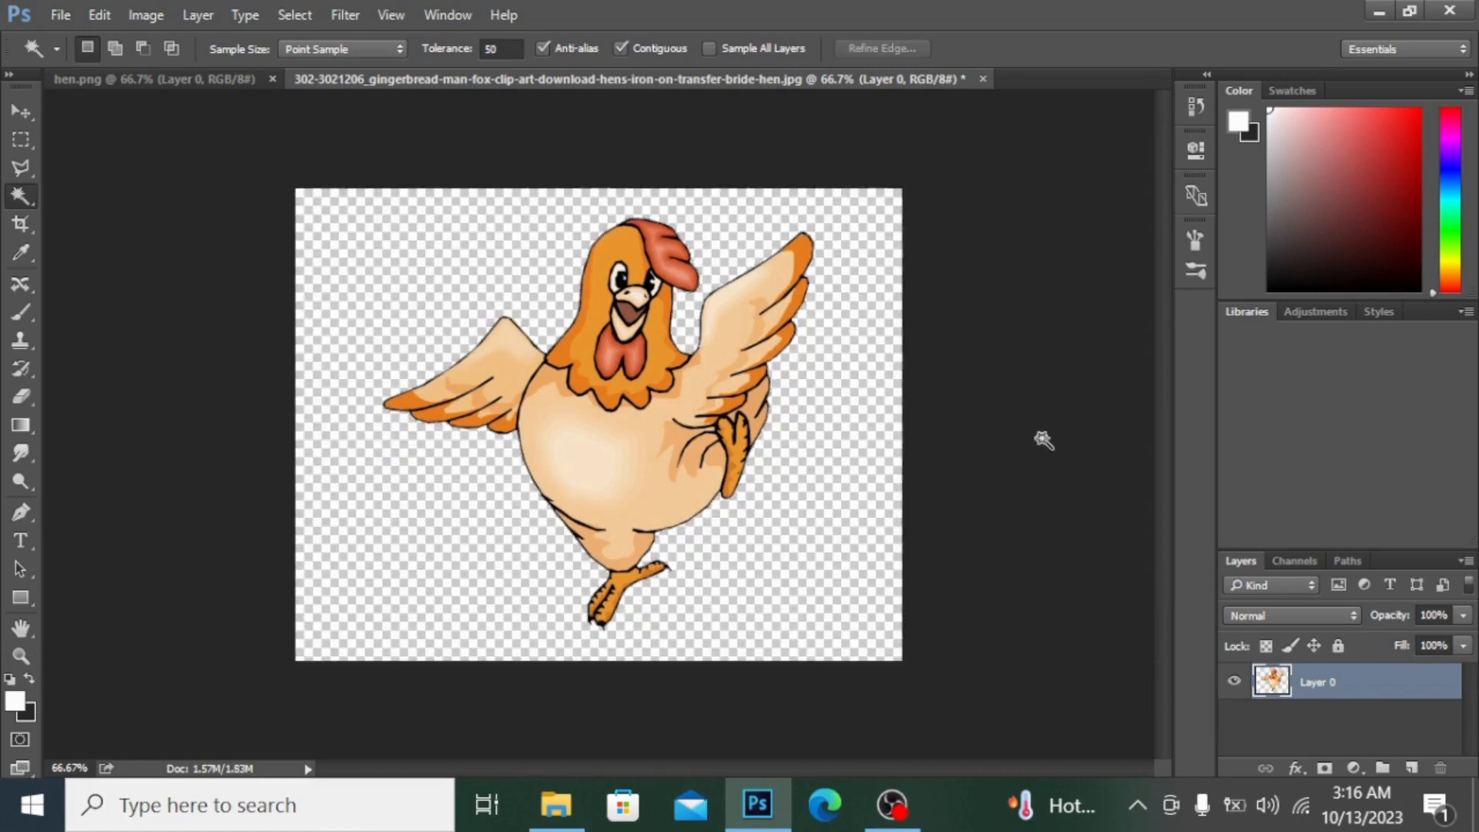
{"action": "left_click", "coordinate": [15, 112]}
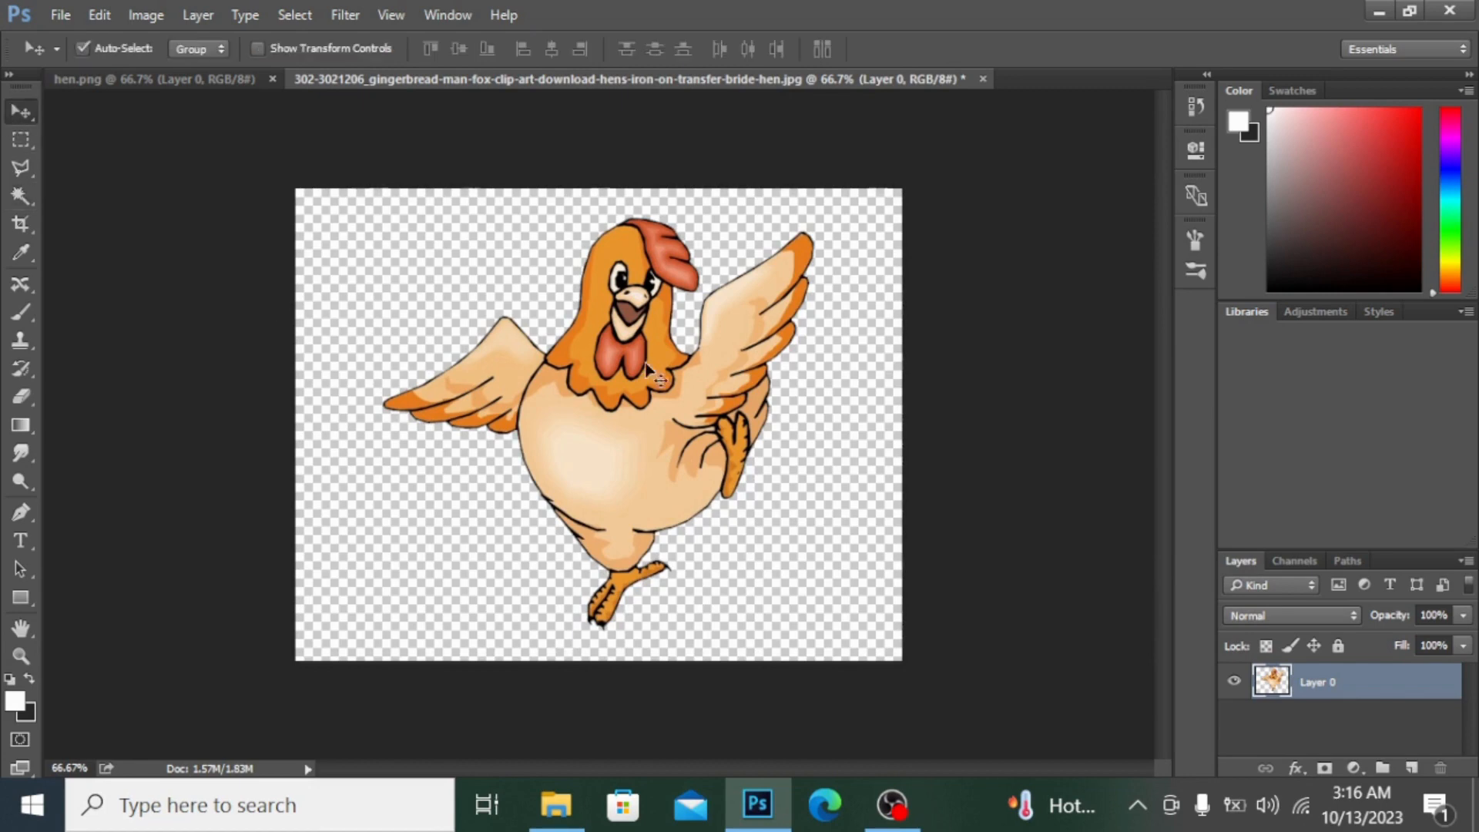
{"action": "mouse_move", "coordinate": [641, 403]}
{"action": "left_mouse_down"}
{"action": "mouse_move", "coordinate": [729, 443]}
{"action": "mouse_move", "coordinate": [618, 433]}
{"action": "mouse_move", "coordinate": [644, 403]}
{"action": "left_mouse_up"}
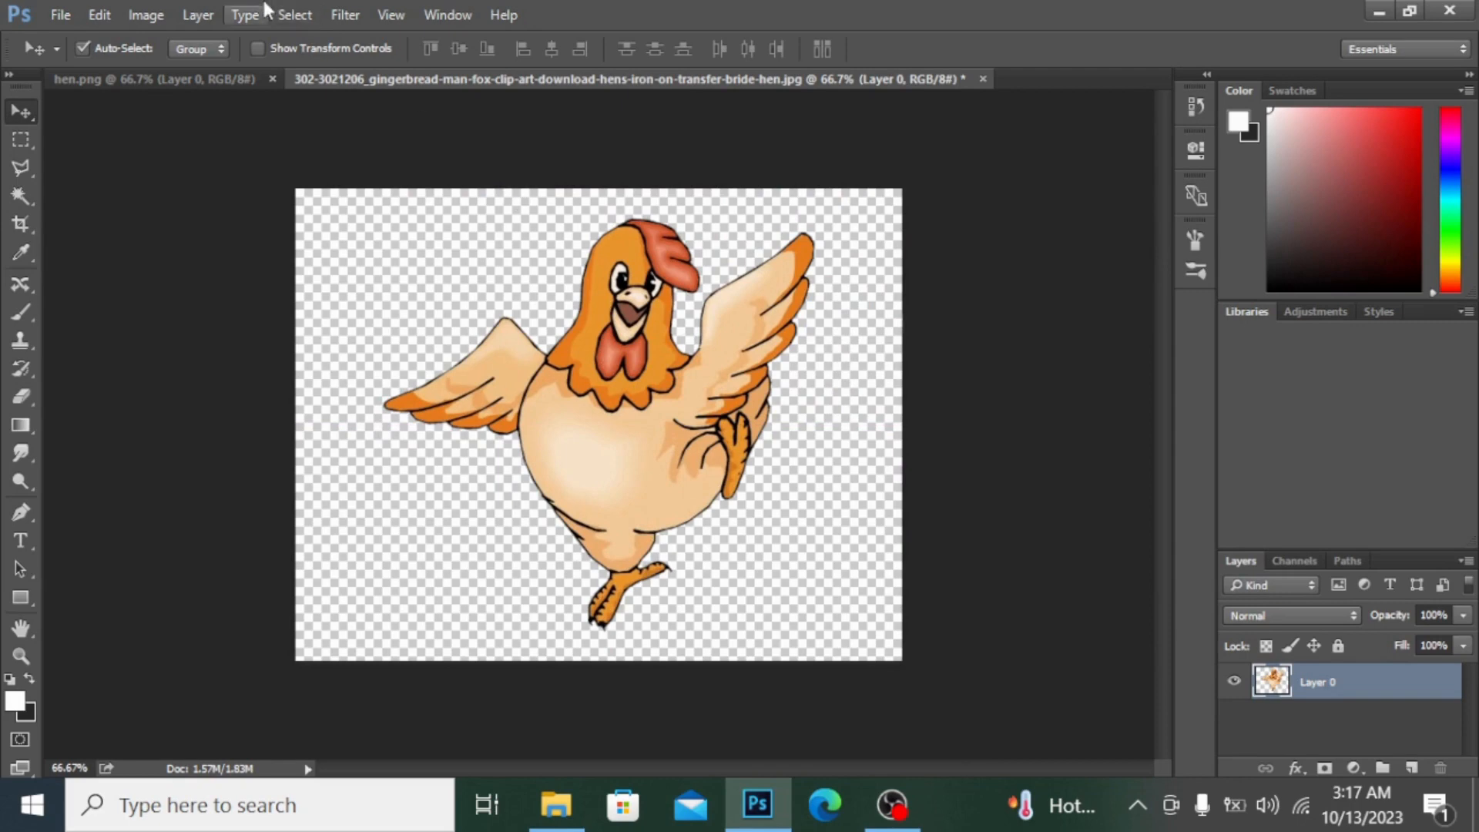
Switch to hen.png, select the light background around the hen with the Magic Wand and delete it.
{"action": "left_click", "coordinate": [170, 71]}
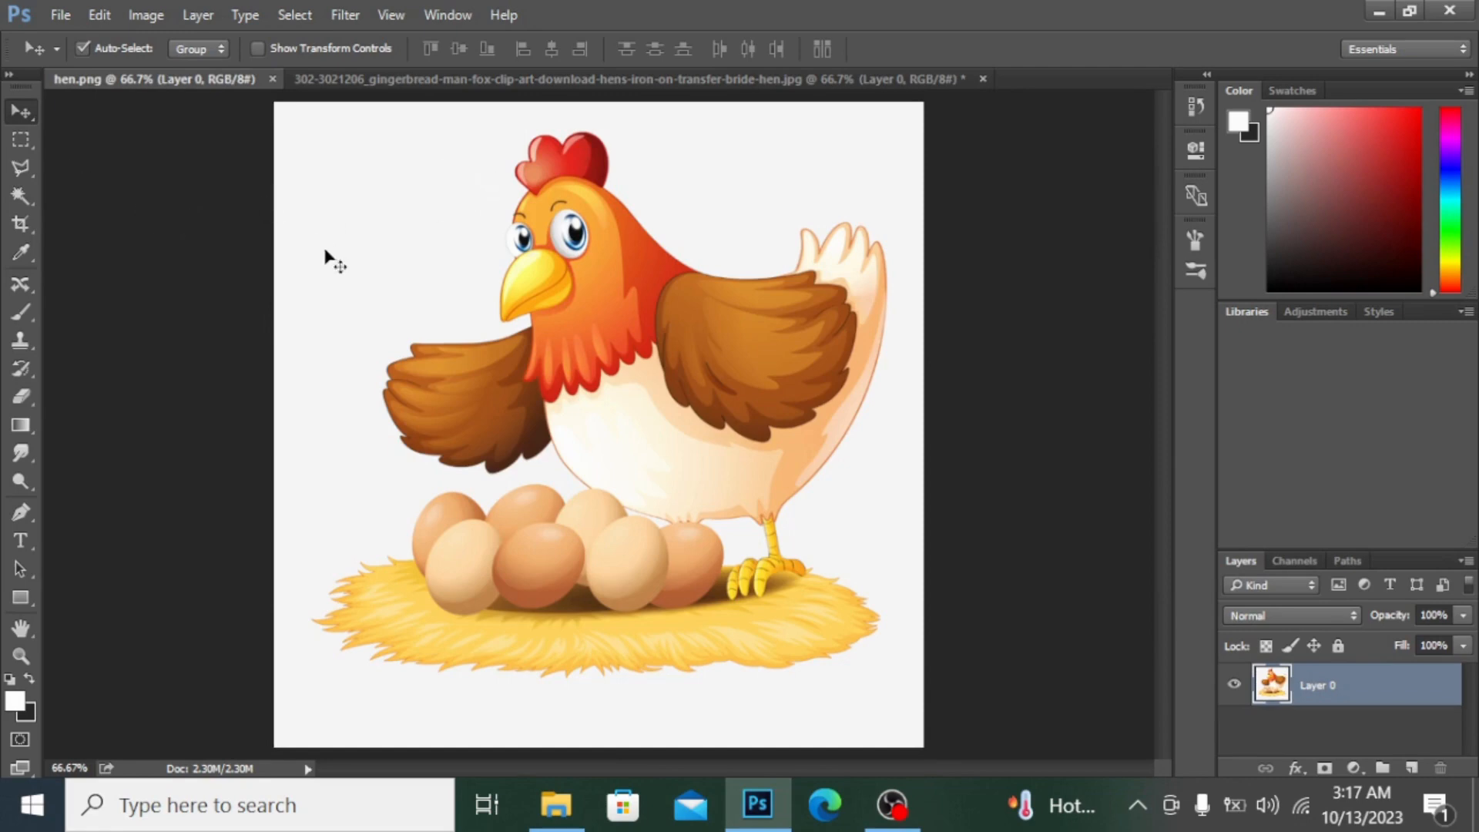
{"action": "left_click", "coordinate": [20, 195]}
{"action": "left_click", "coordinate": [362, 221]}
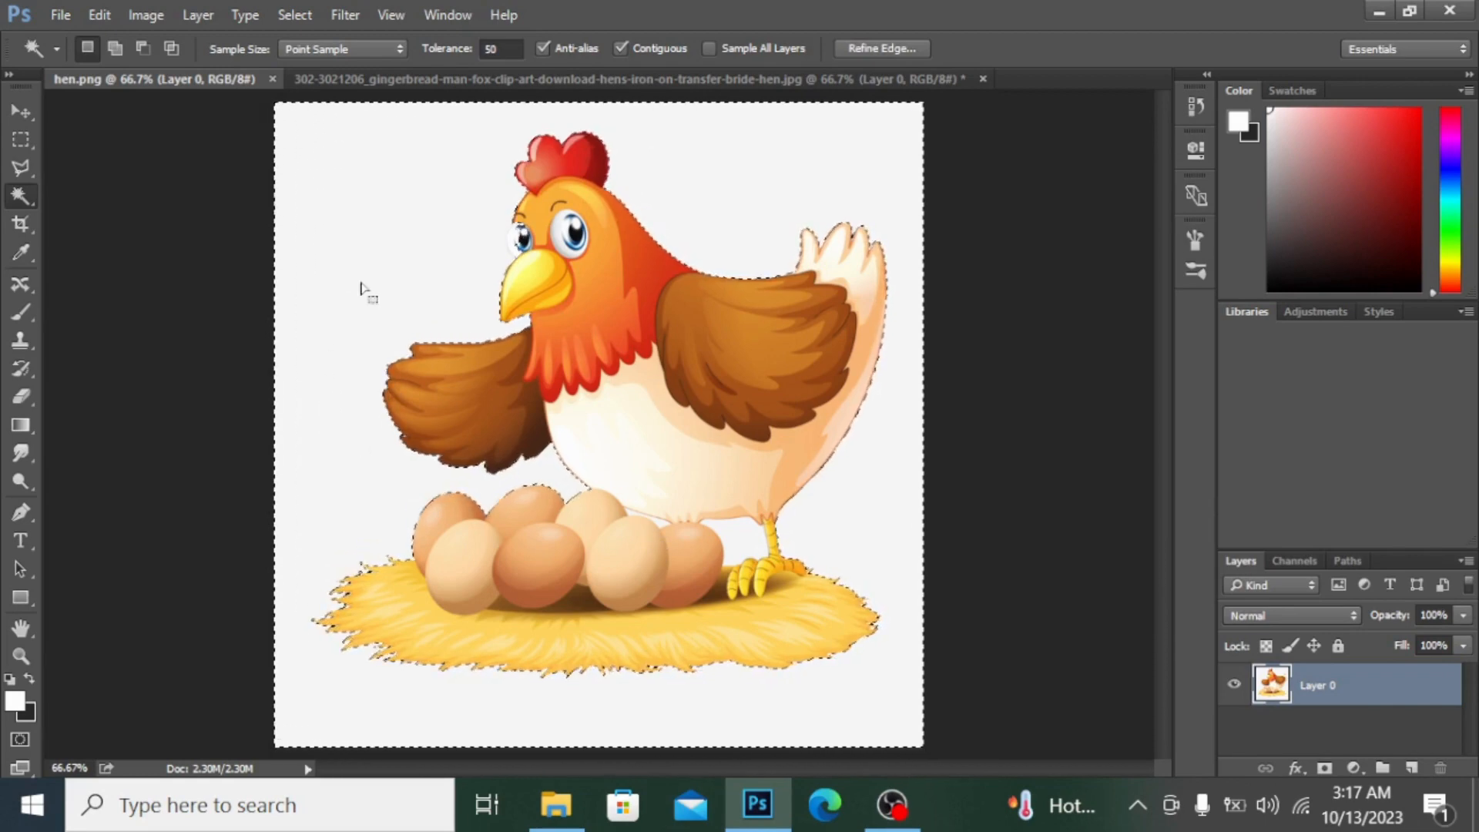
{"action": "key", "text": "Delete"}
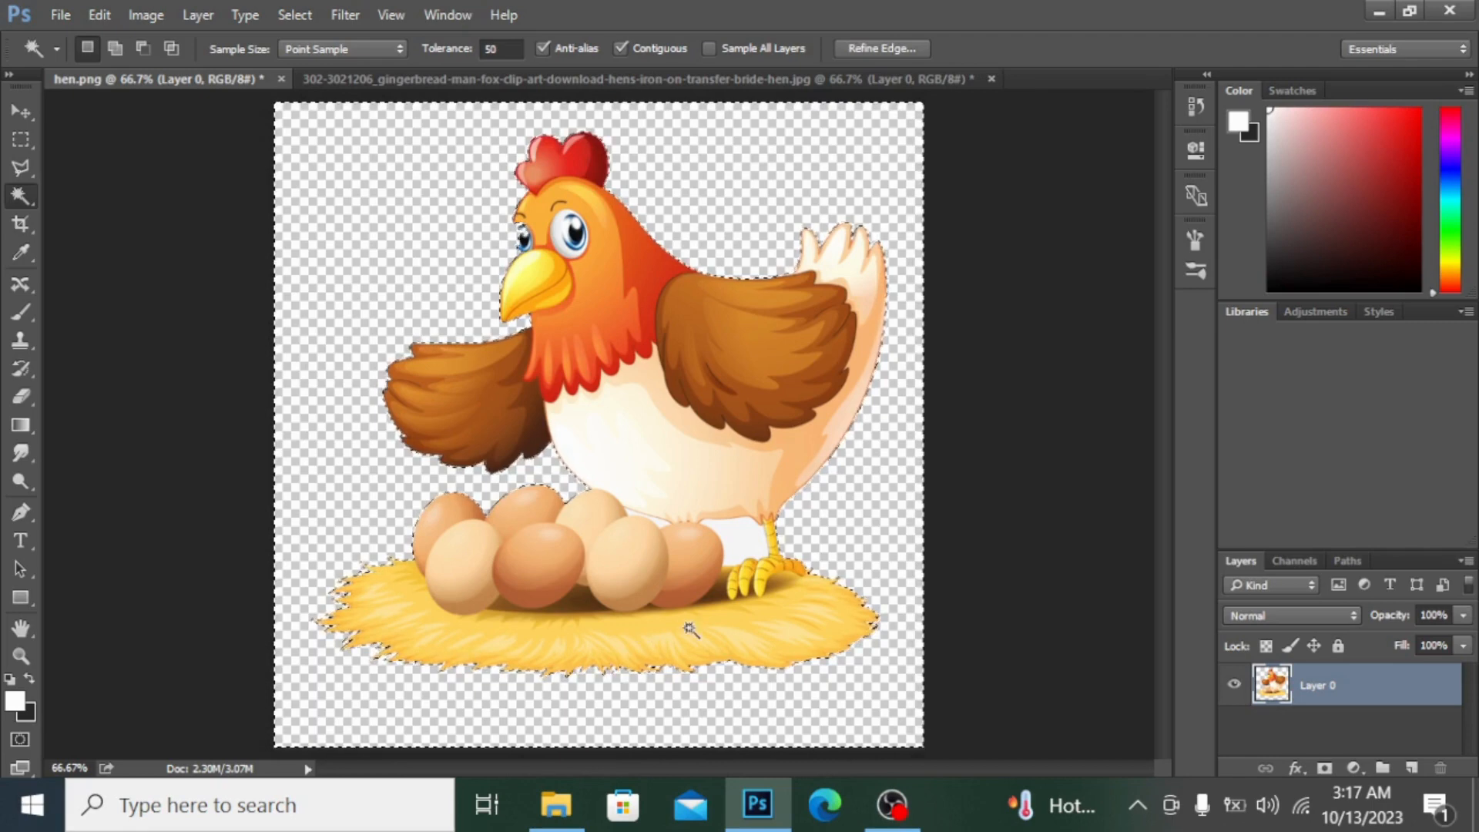
Delete the enclosed background patches between the hen's body, leg and eggs, and clear the selection.
{"action": "left_click", "coordinate": [741, 541]}
{"action": "key", "text": "Delete"}
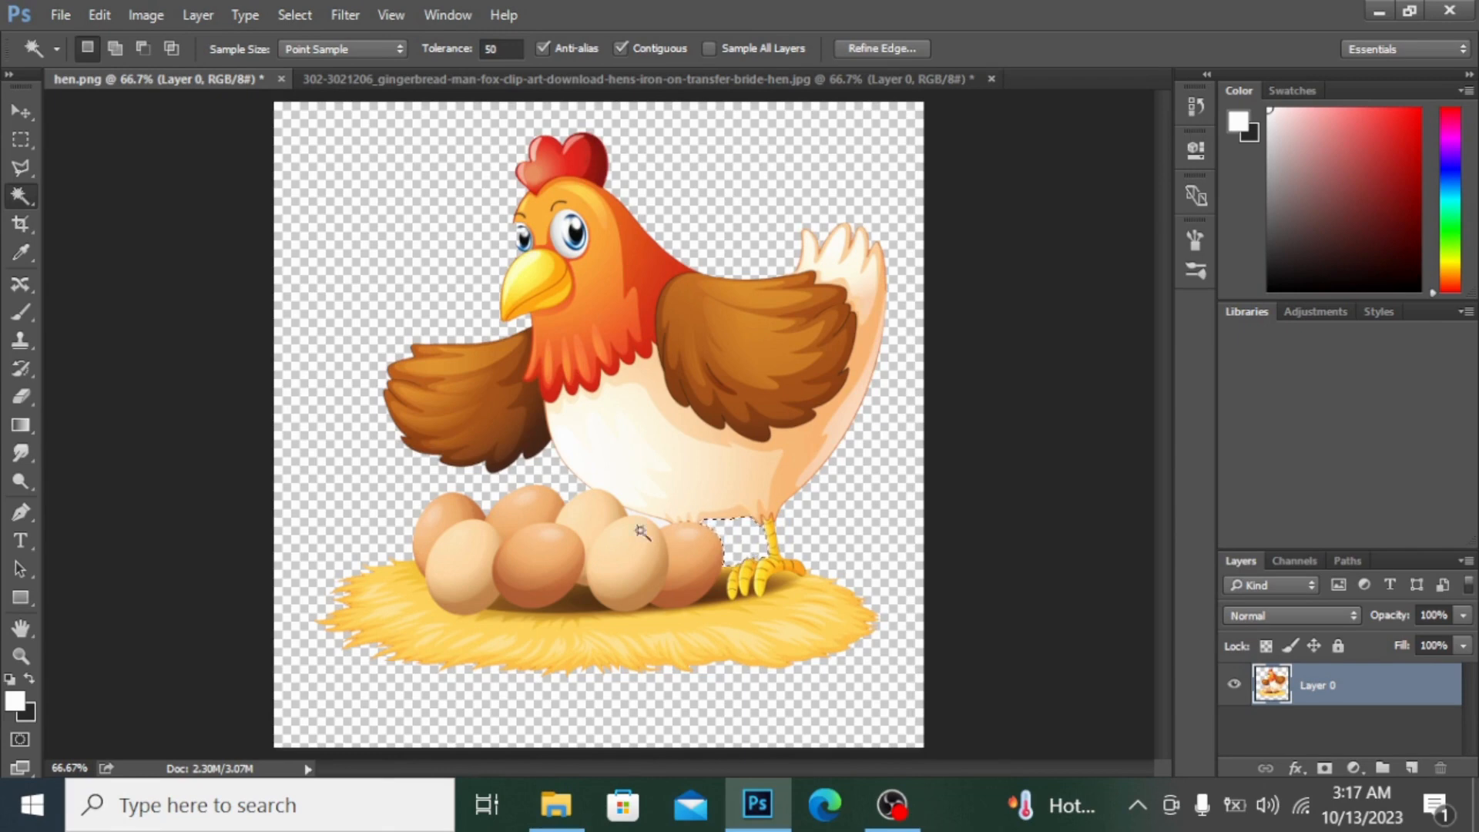
{"action": "key", "text": "ctrl+plus"}
{"action": "key", "text": "ctrl+plus"}
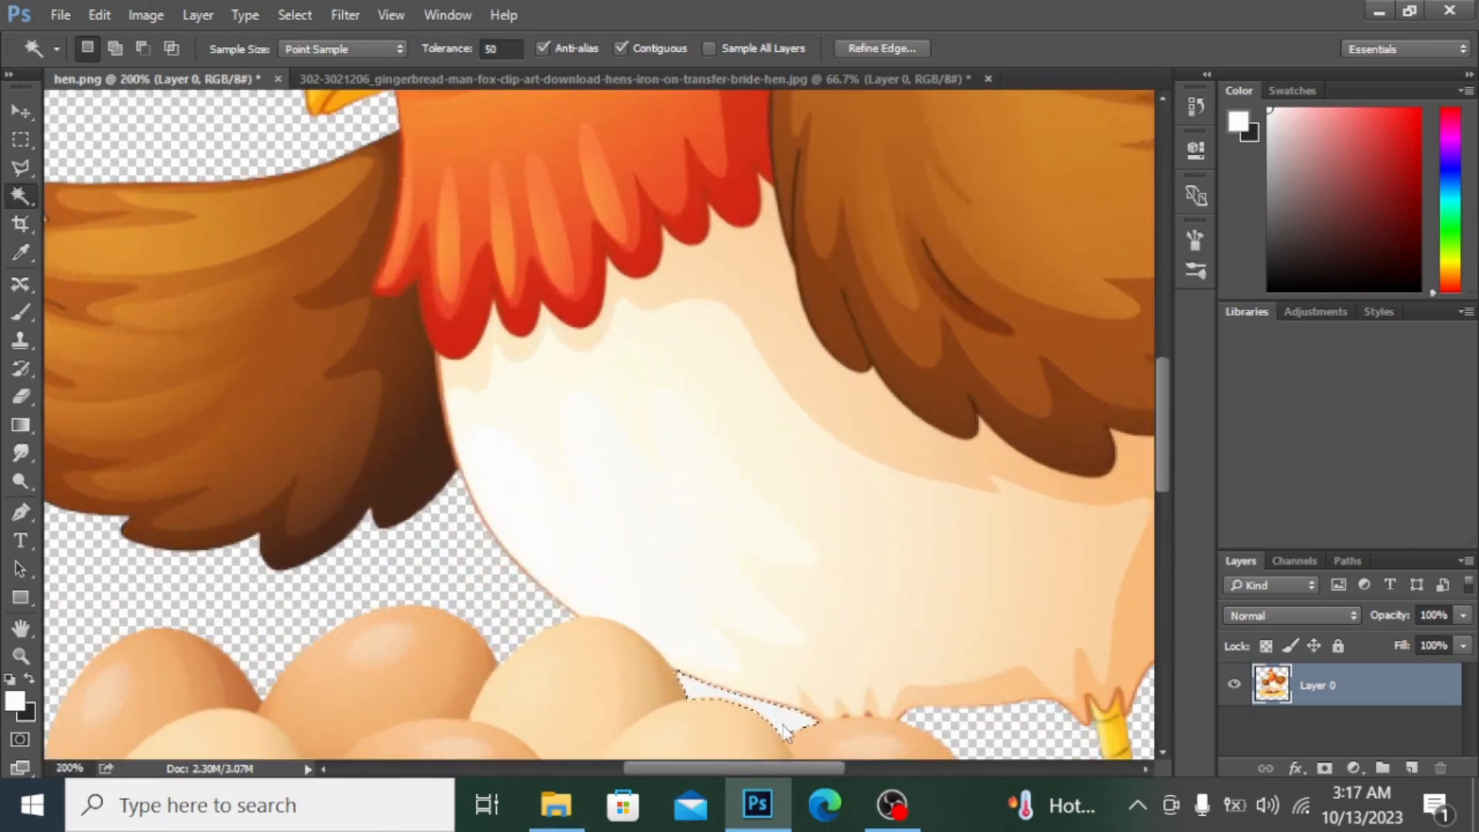
{"action": "key", "text": "ctrl+minus"}
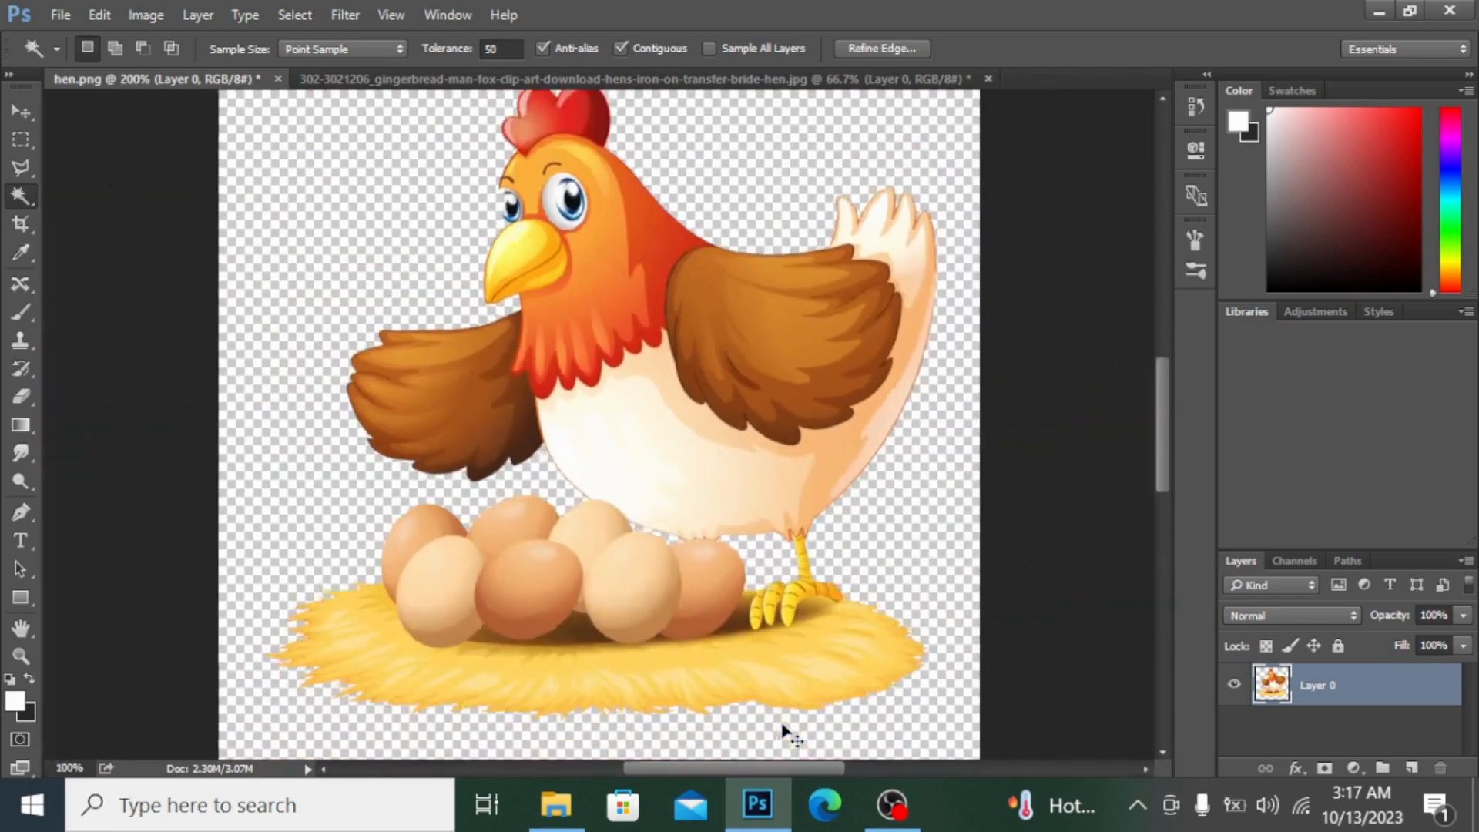
{"action": "key", "text": "ctrl+minus"}
{"action": "key", "text": "ctrl+d"}
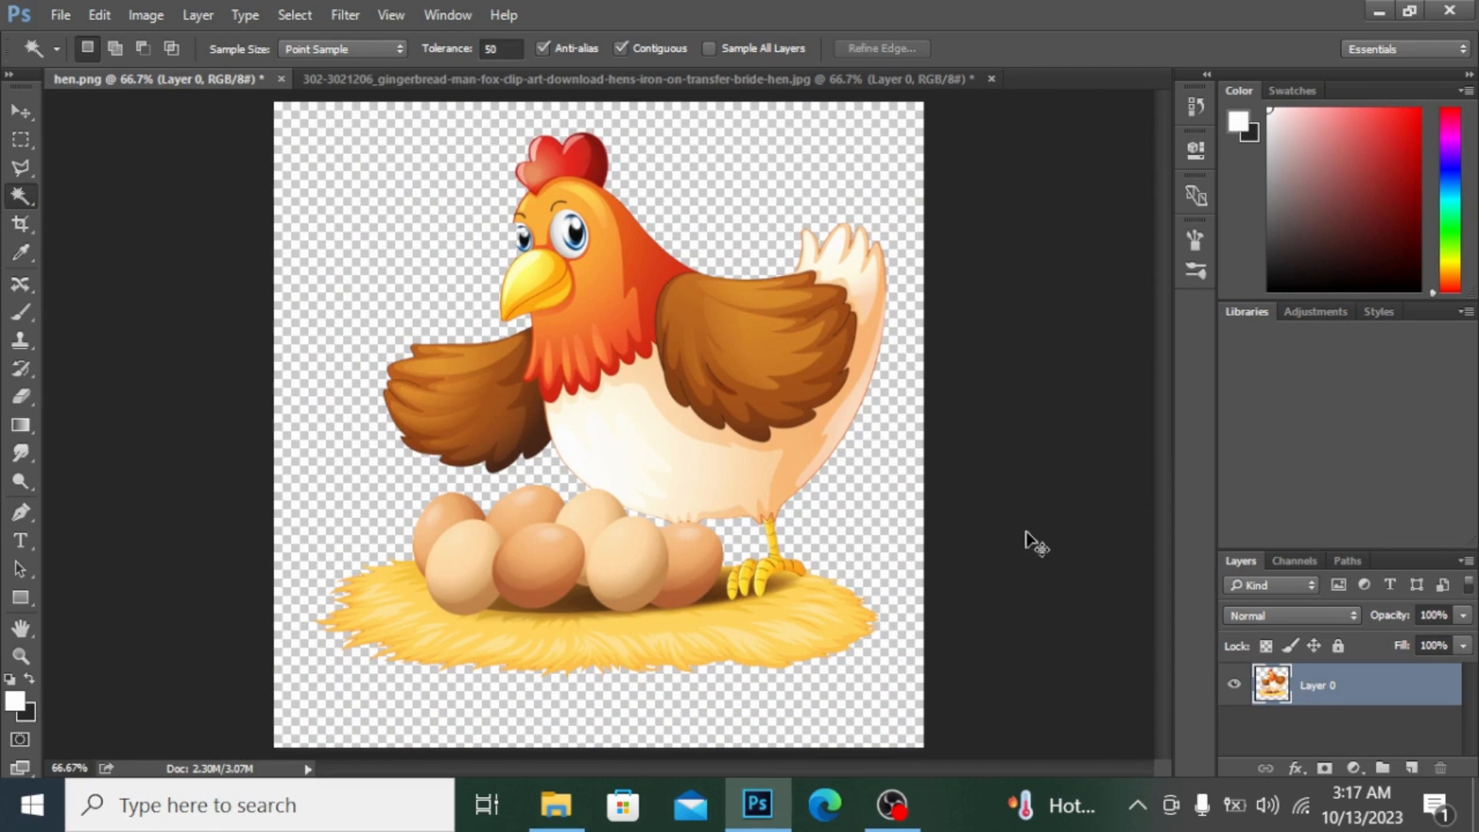
Inspect the cut-out edges around the hen's head and eye, undo the background deletions in hen.png and clear the selection.
{"action": "key", "text": "ctrl+plus"}
{"action": "key", "text": "ctrl+plus"}
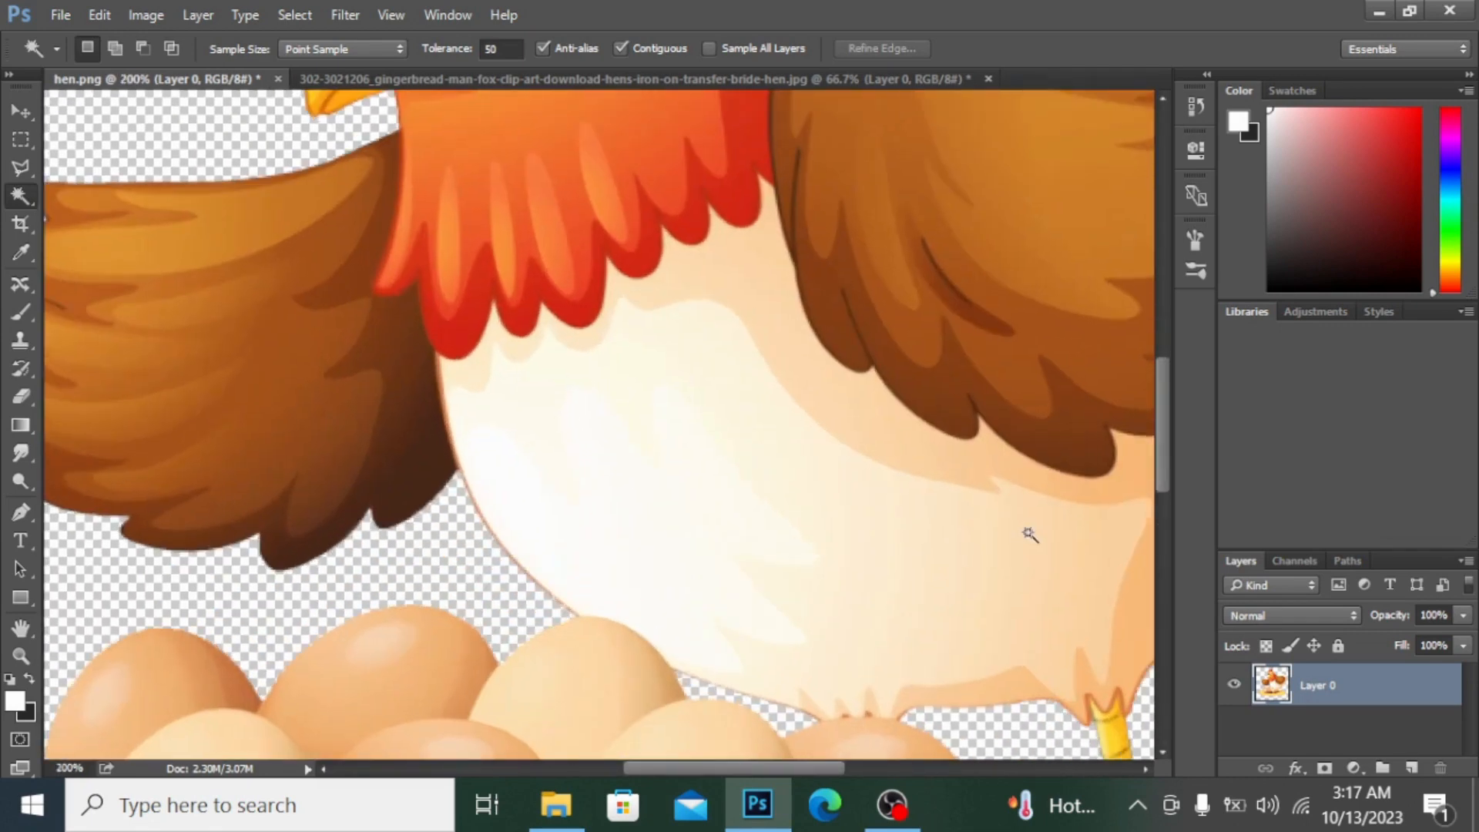
{"action": "left_click_drag", "start_coordinate": [1163, 412], "coordinate": [1166, 278]}
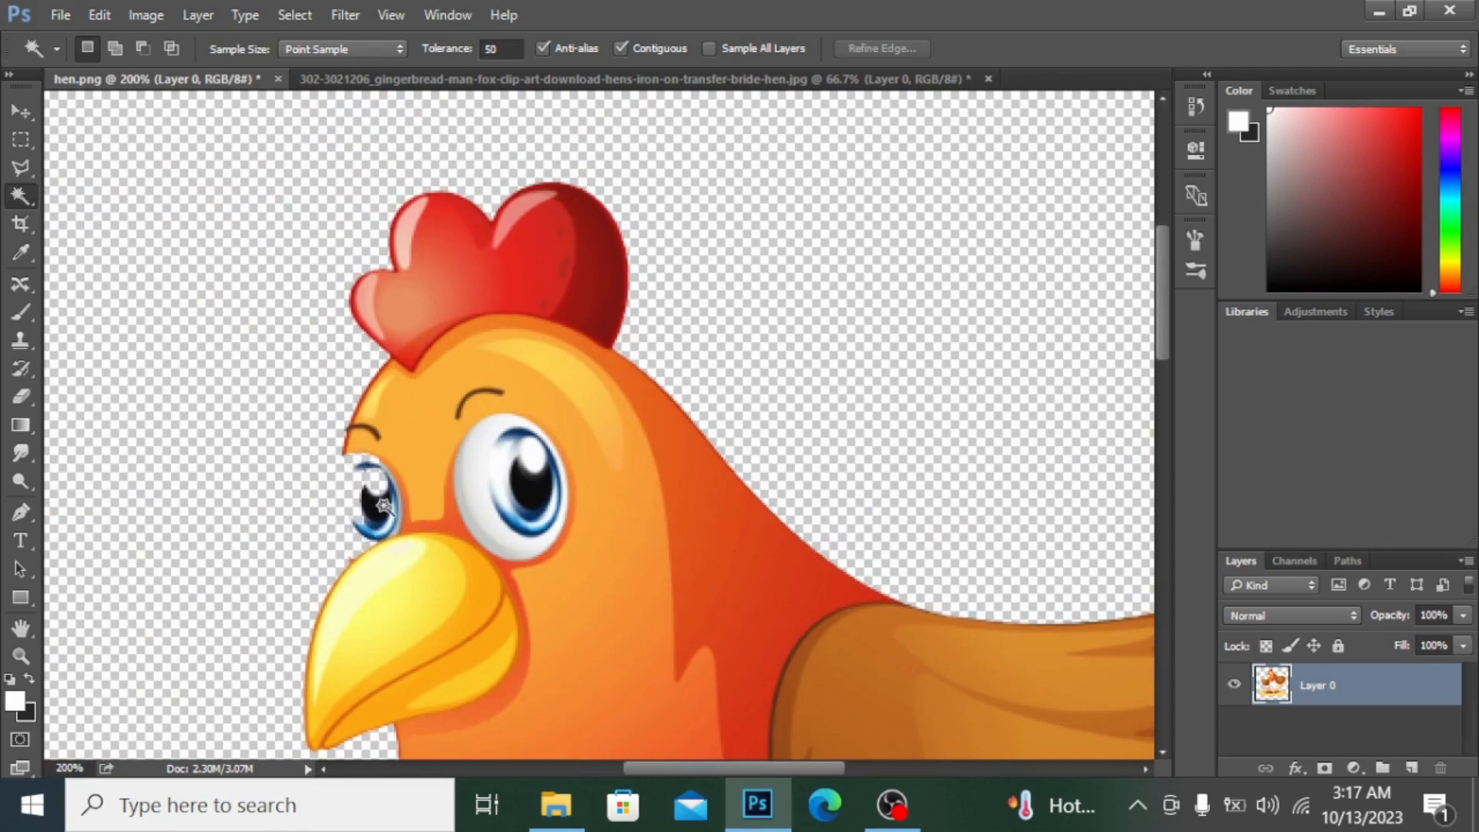
{"action": "key", "text": "ctrl+minus"}
{"action": "key", "text": "ctrl+minus"}
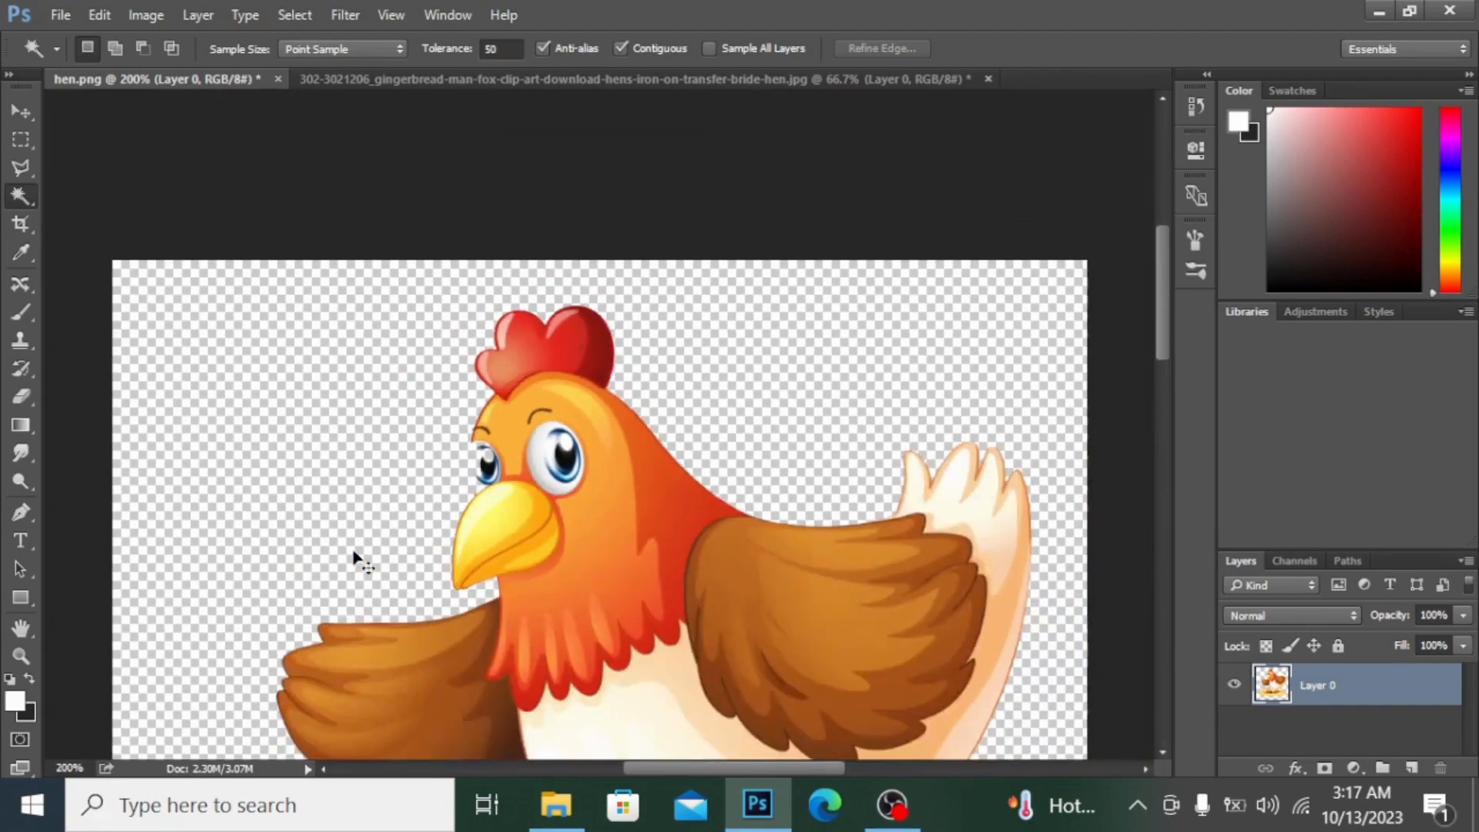
{"action": "left_click", "coordinate": [353, 551]}
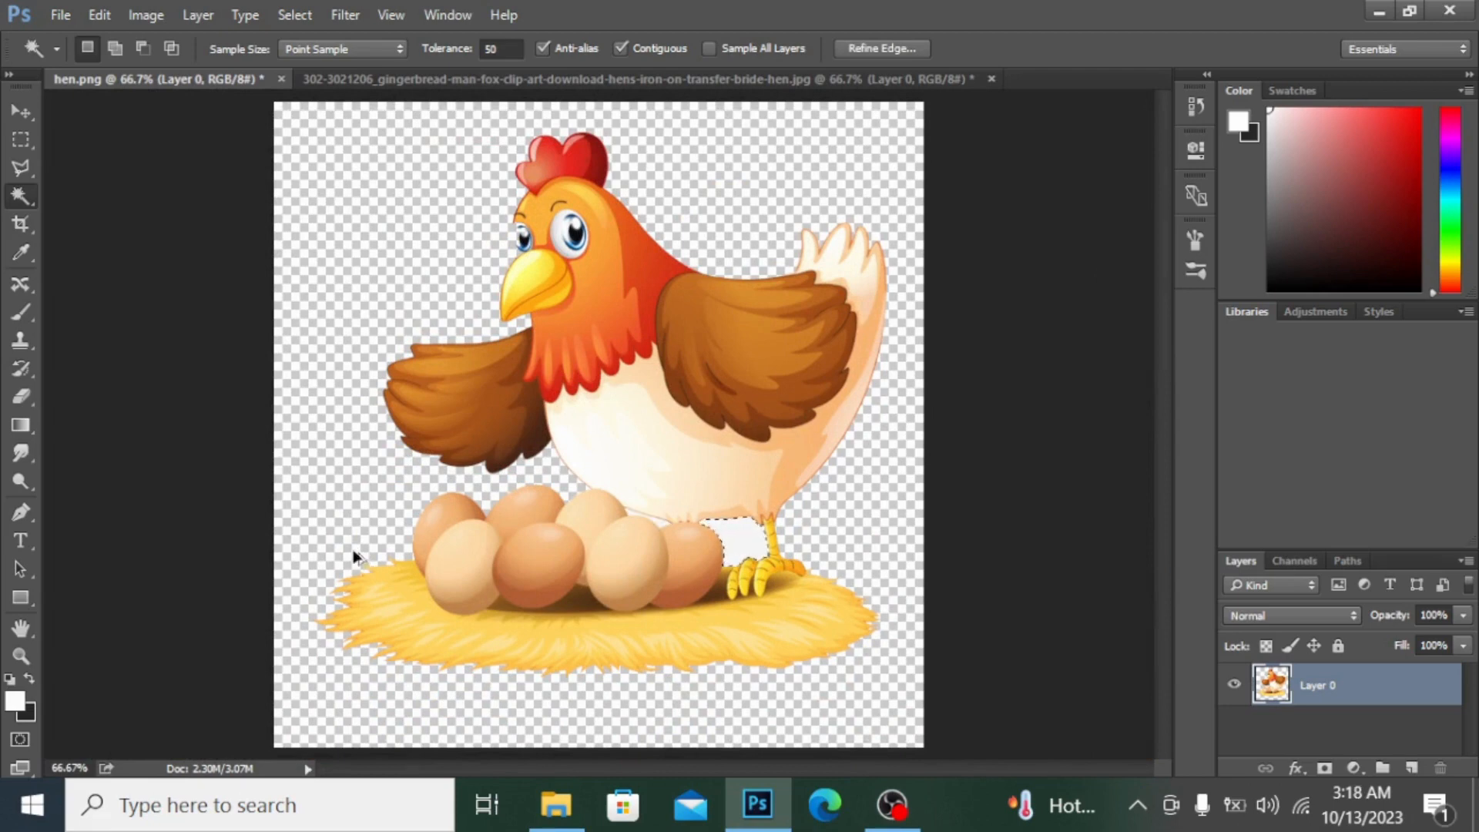
{"action": "key", "text": "alt+BackSpace"}
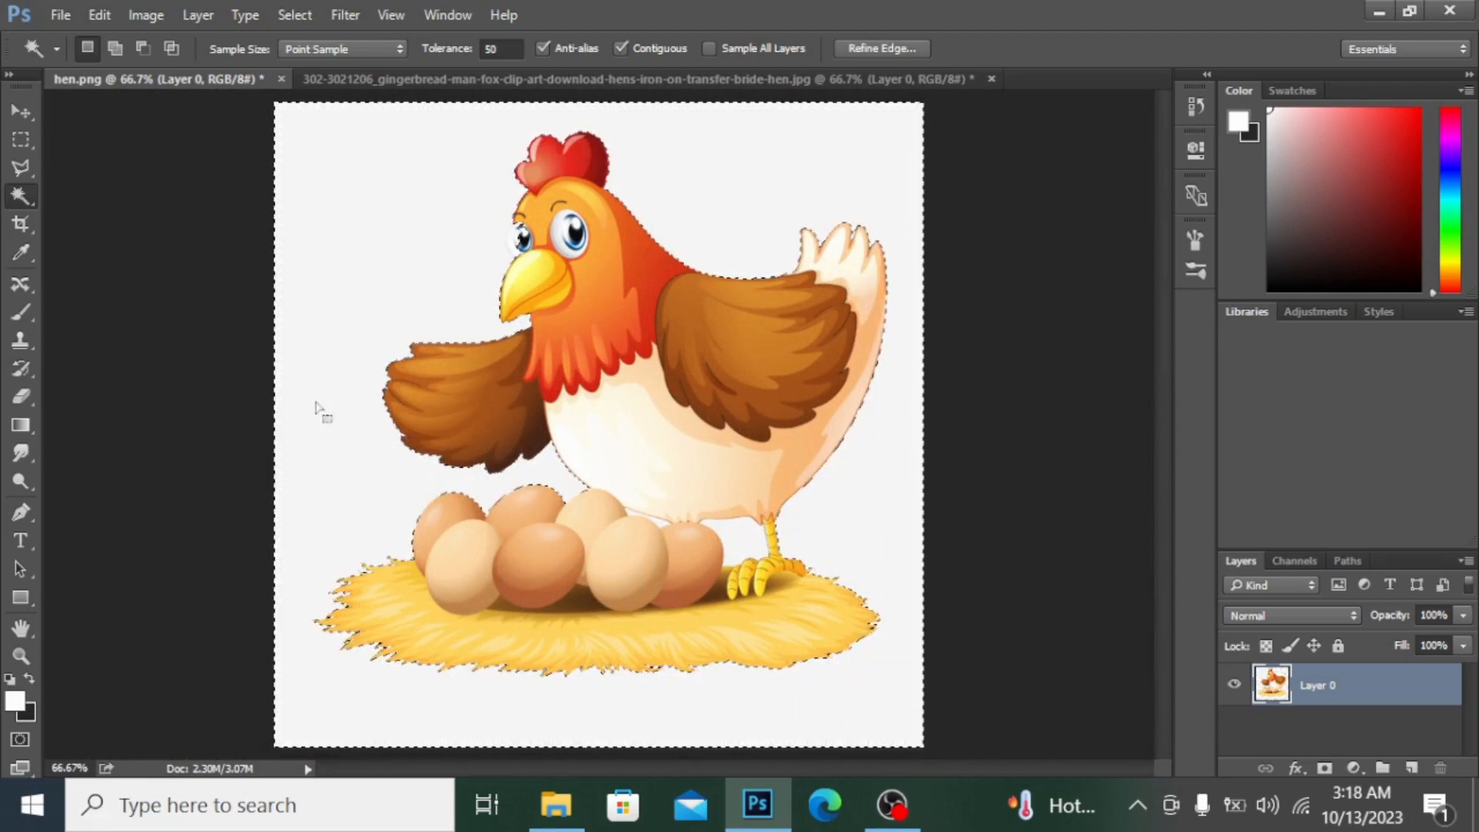
{"action": "key", "text": "ctrl+d"}
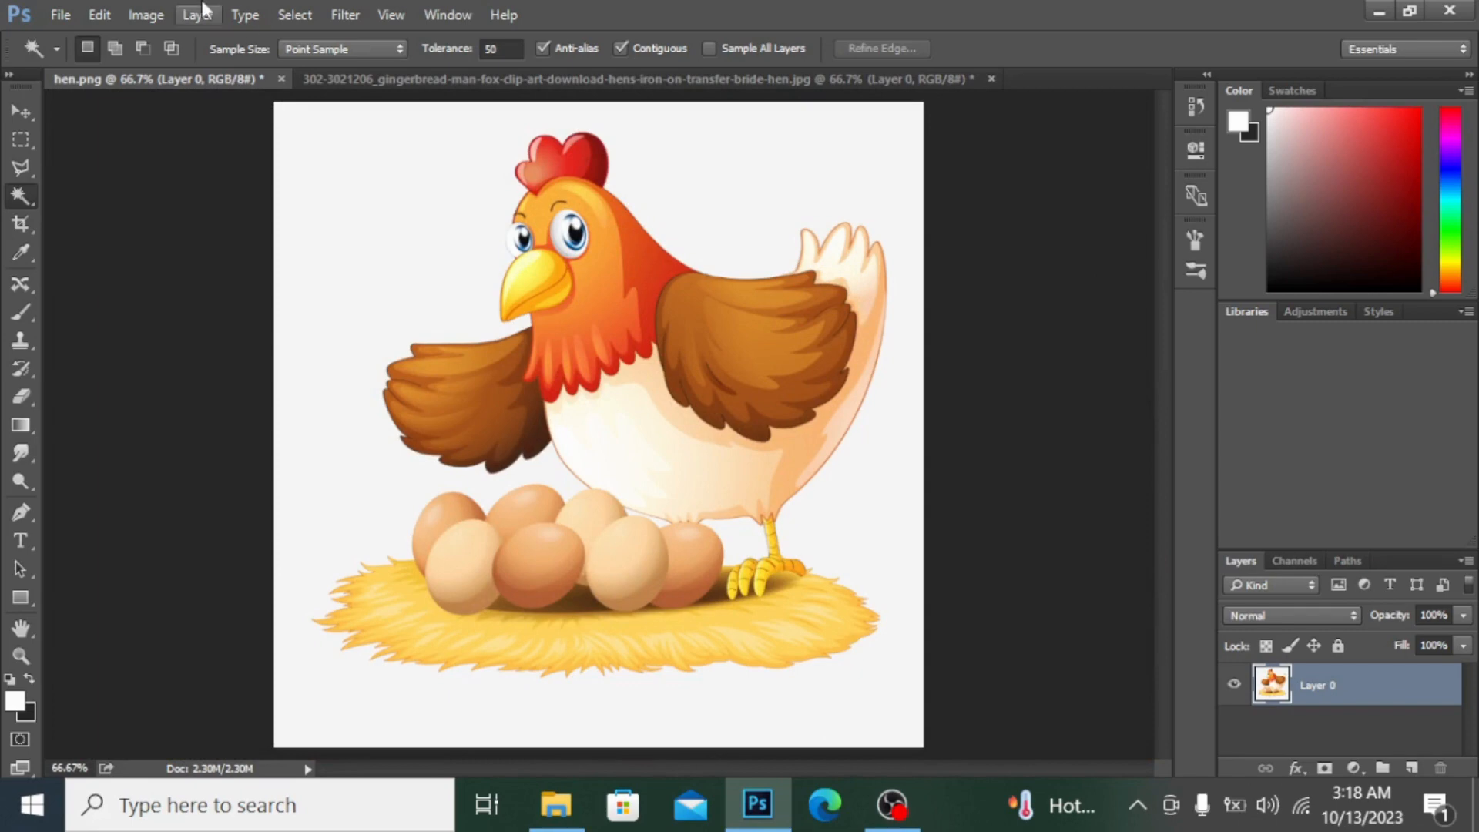
Select the light background of hen.png with Color Range by sampling its colour, and clear the resulting selection.
{"action": "left_click", "coordinate": [291, 15]}
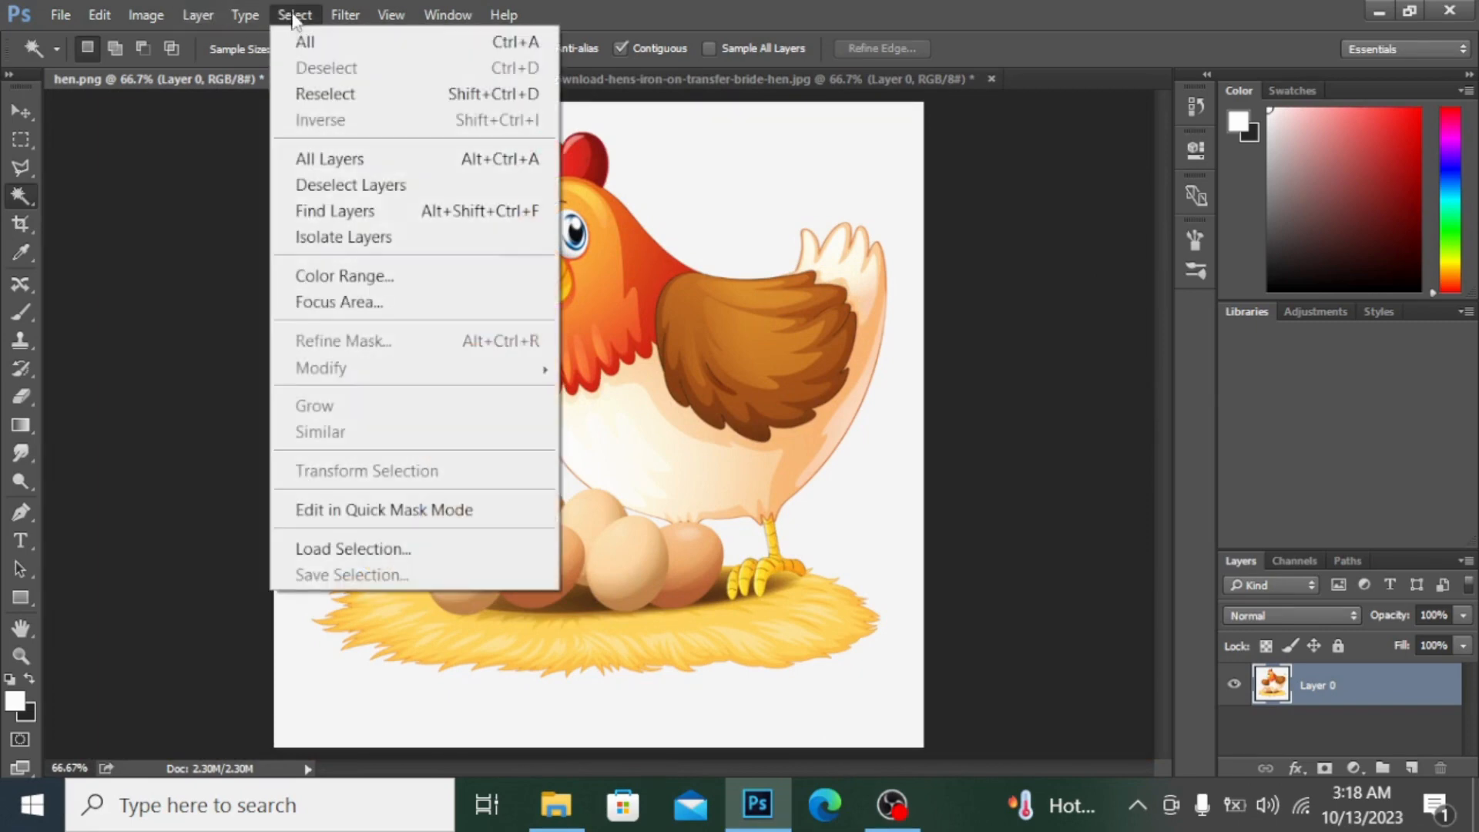
{"action": "left_click", "coordinate": [361, 276]}
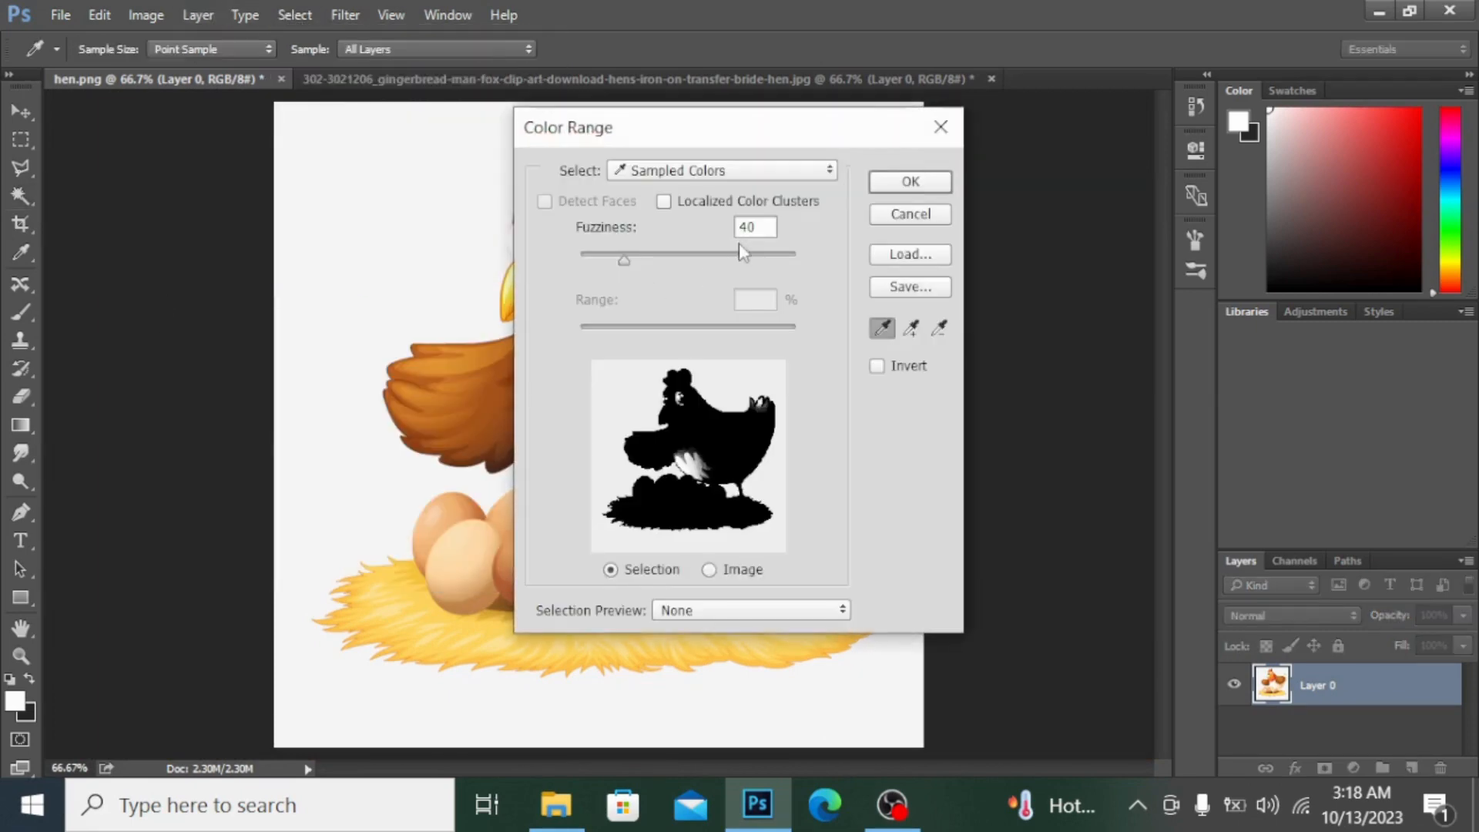
{"action": "left_click", "coordinate": [623, 385]}
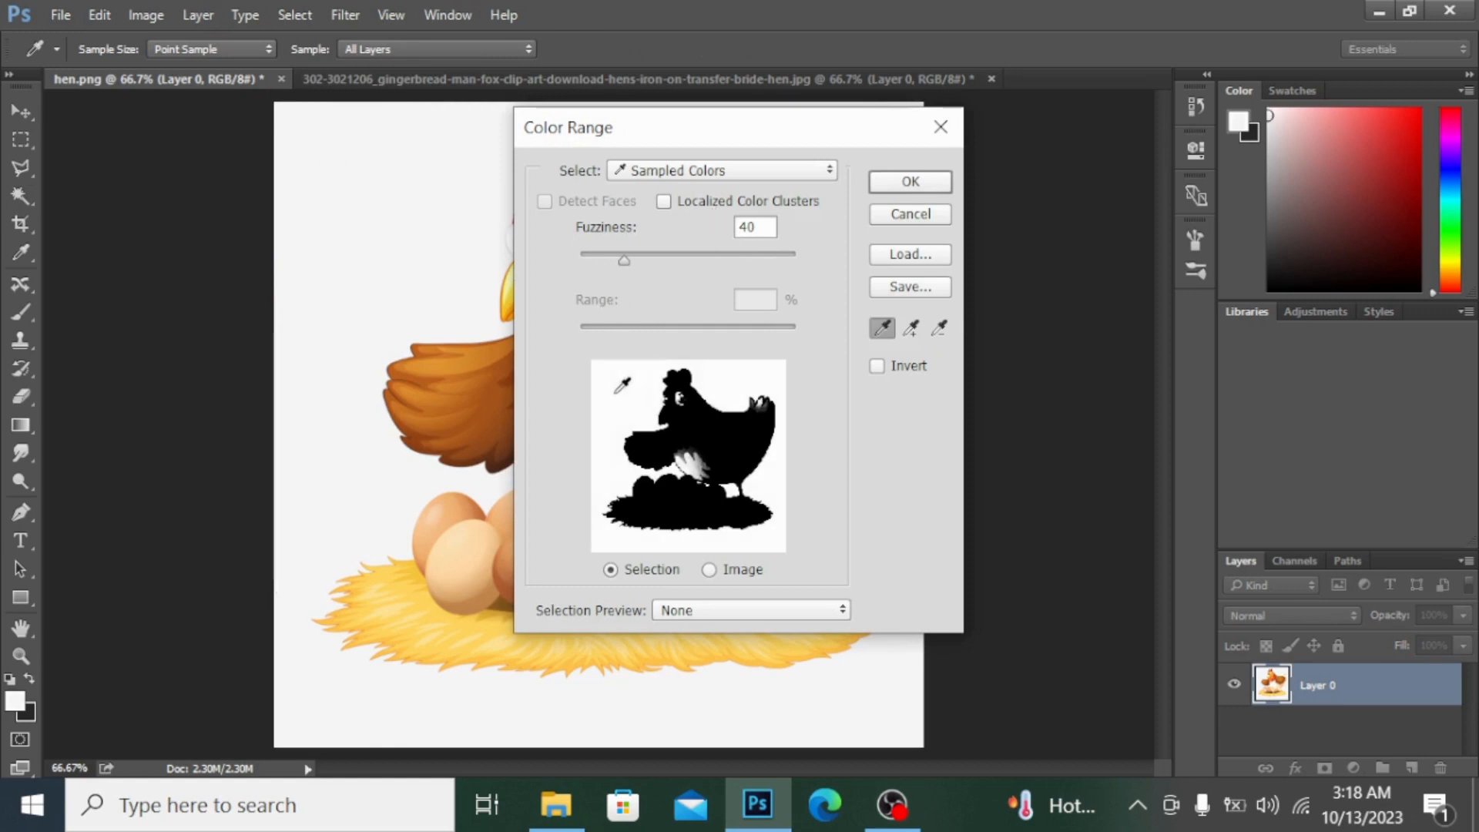
{"action": "left_click", "coordinate": [911, 181]}
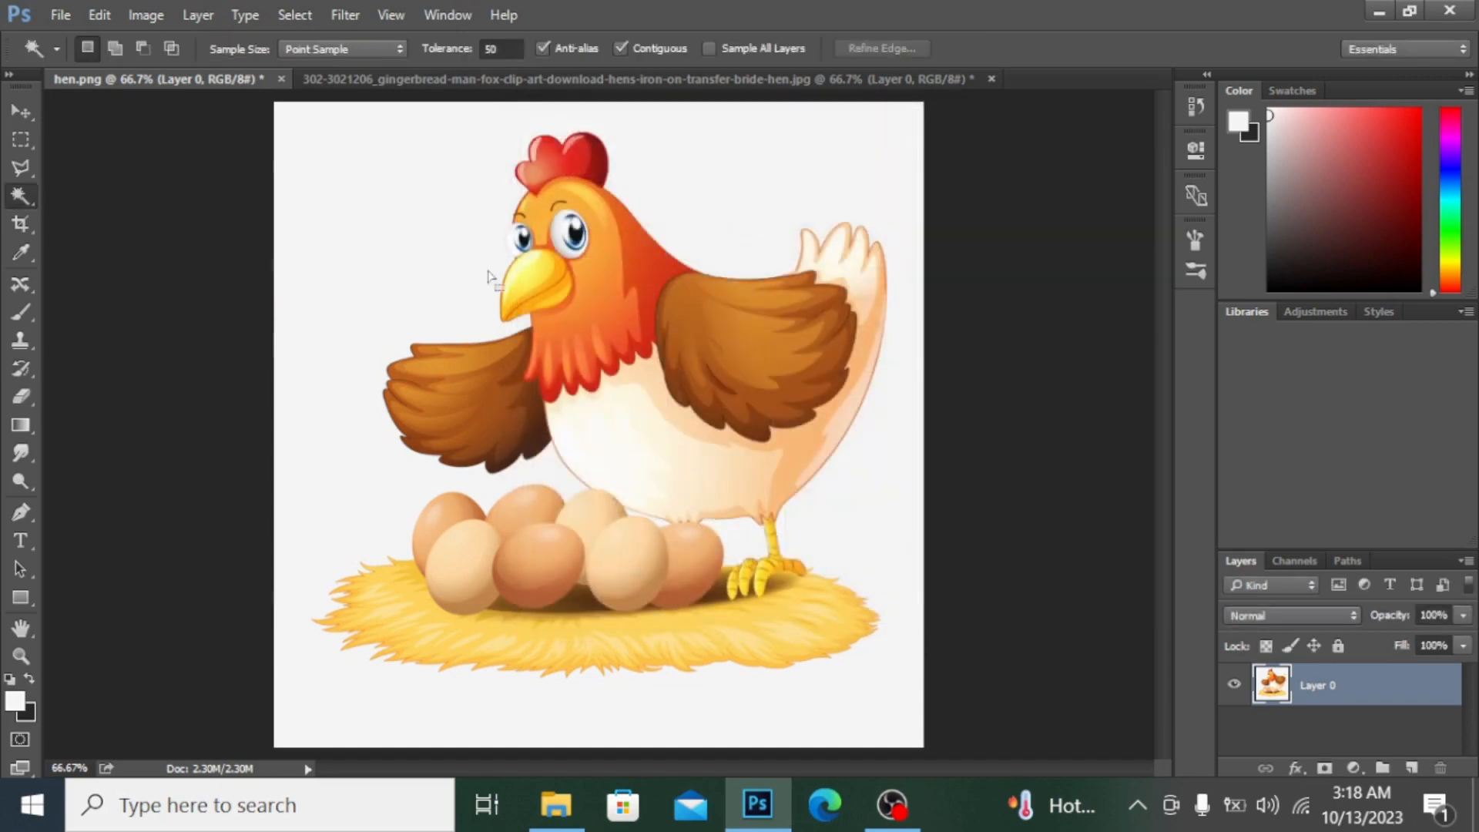
{"action": "key", "text": "ctrl+plus"}
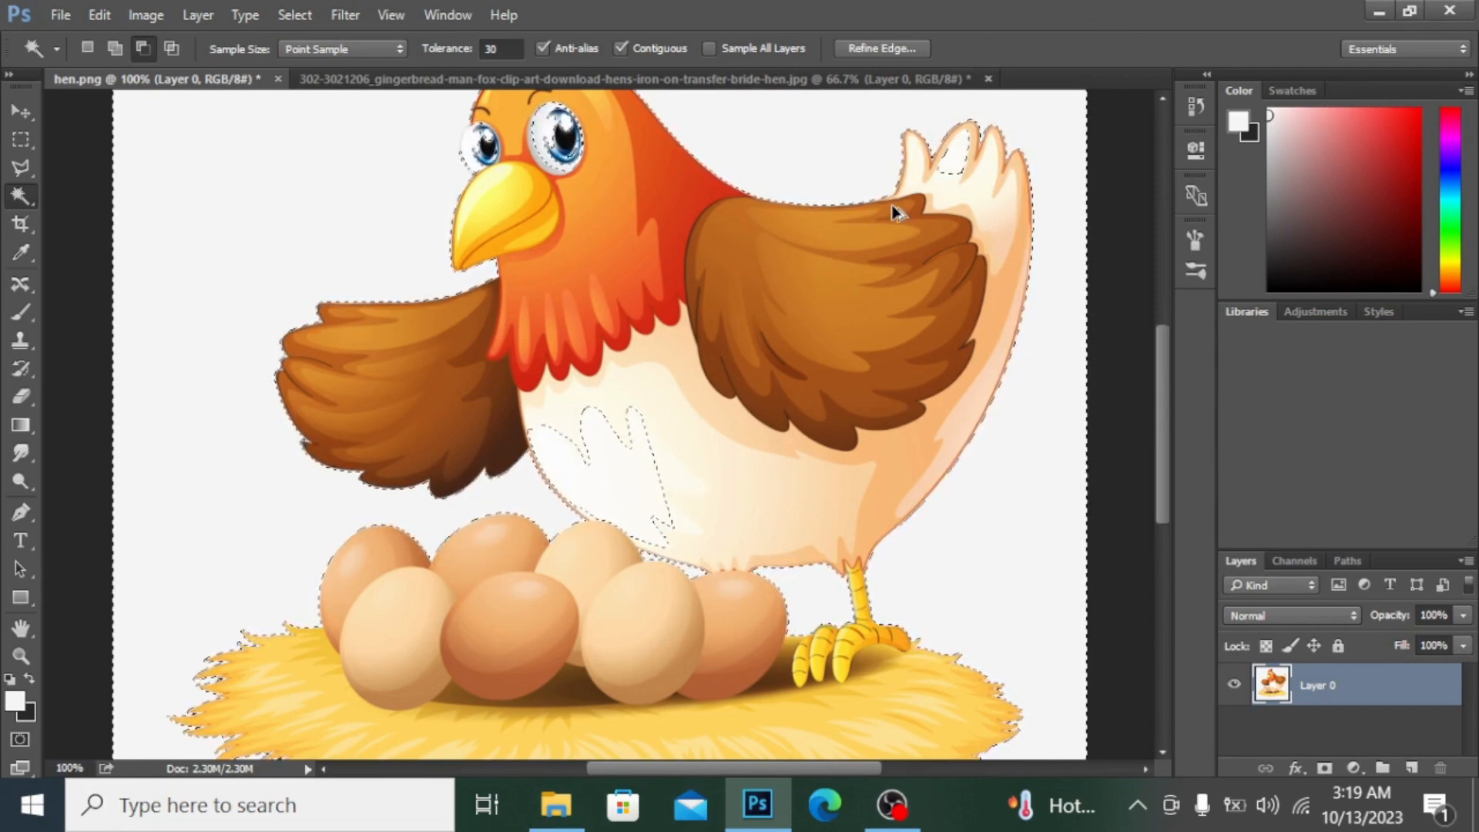
{"action": "key", "text": "ctrl+d"}
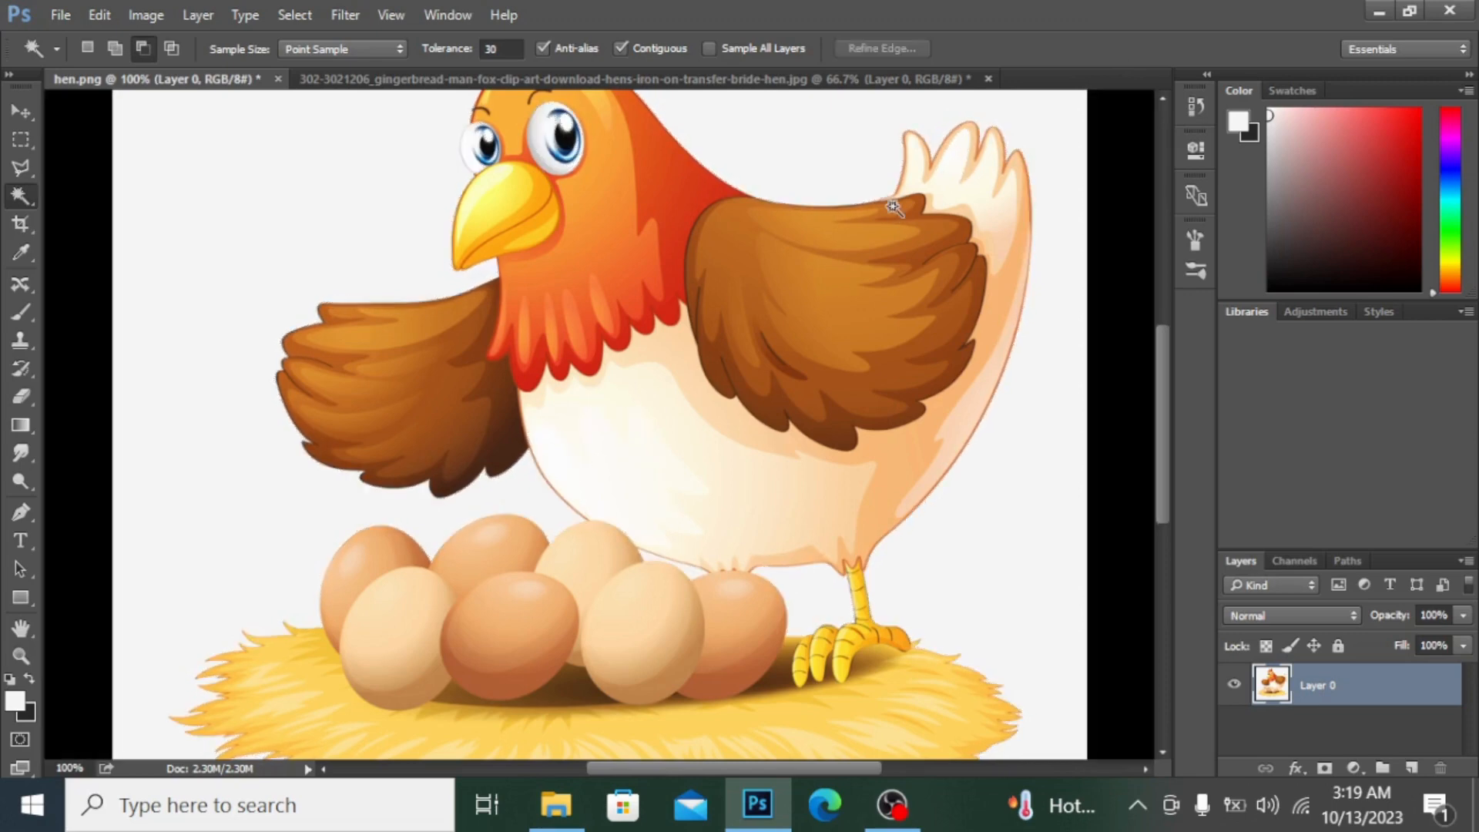
Select the light area around the hen and eggs with the Magic Wand at tolerance 30, and clear the selection.
{"action": "right_click", "coordinate": [31, 200]}
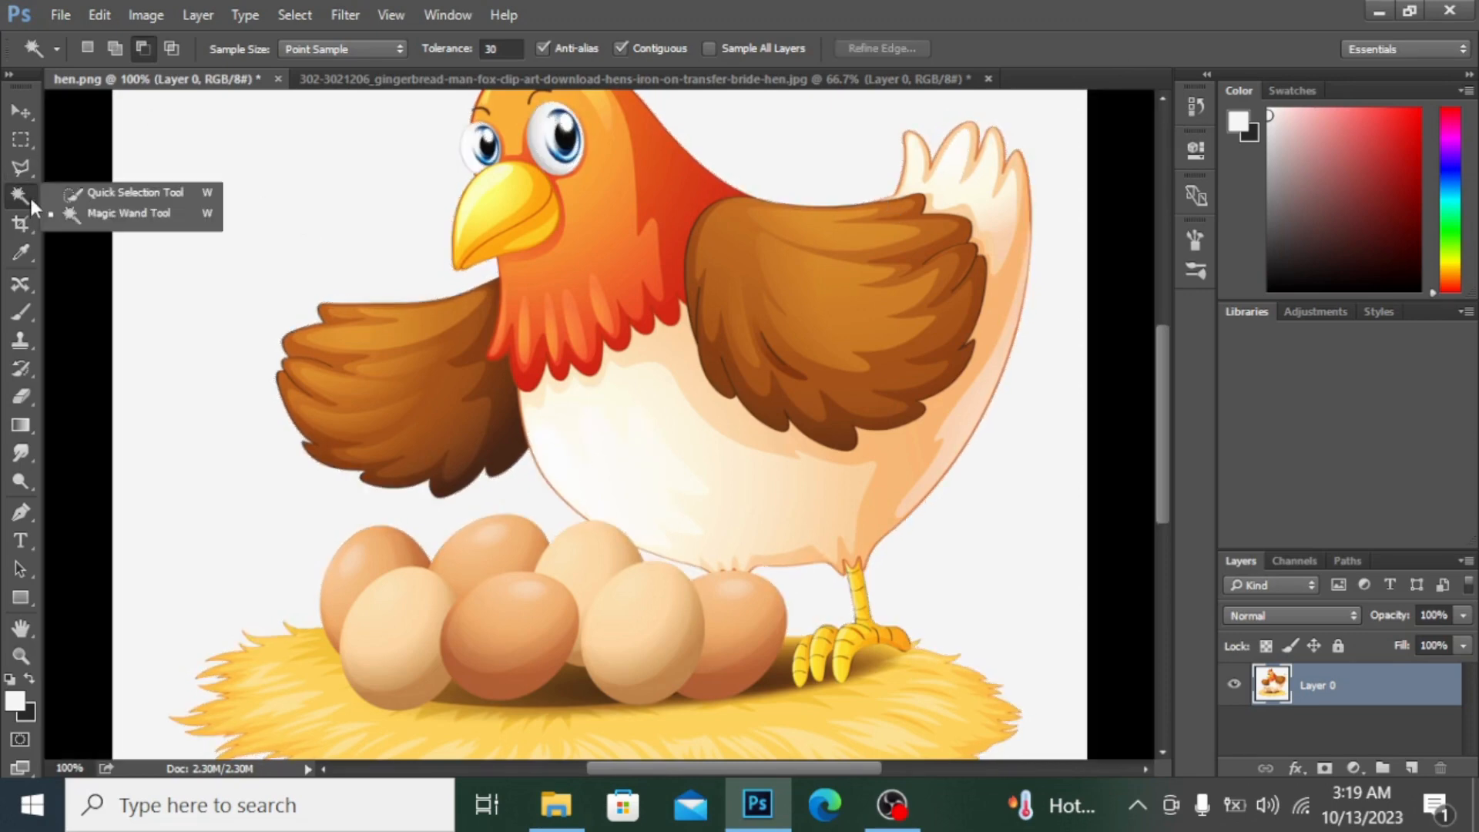
{"action": "left_click", "coordinate": [112, 213]}
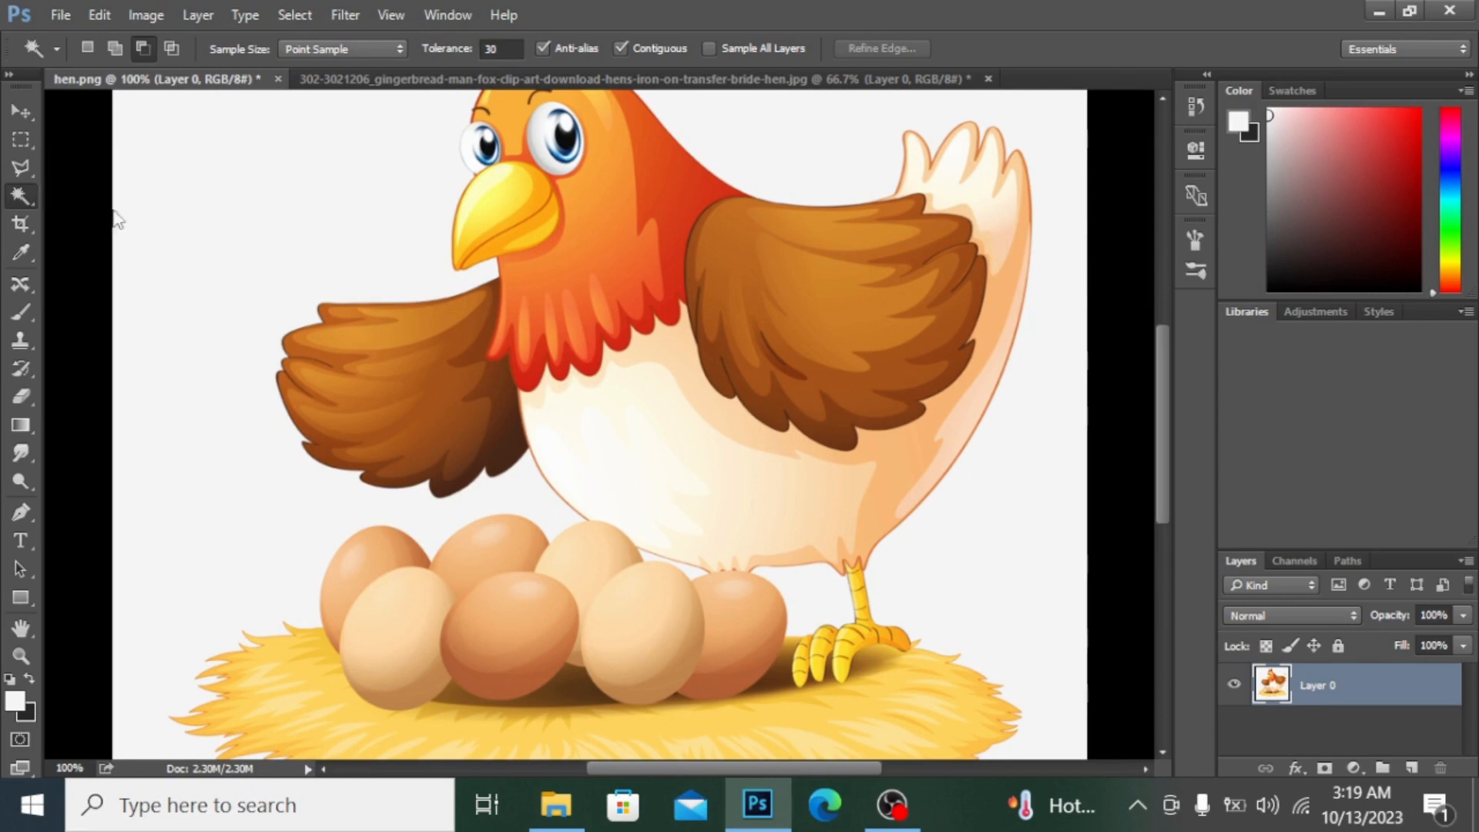
{"action": "left_click", "coordinate": [246, 224]}
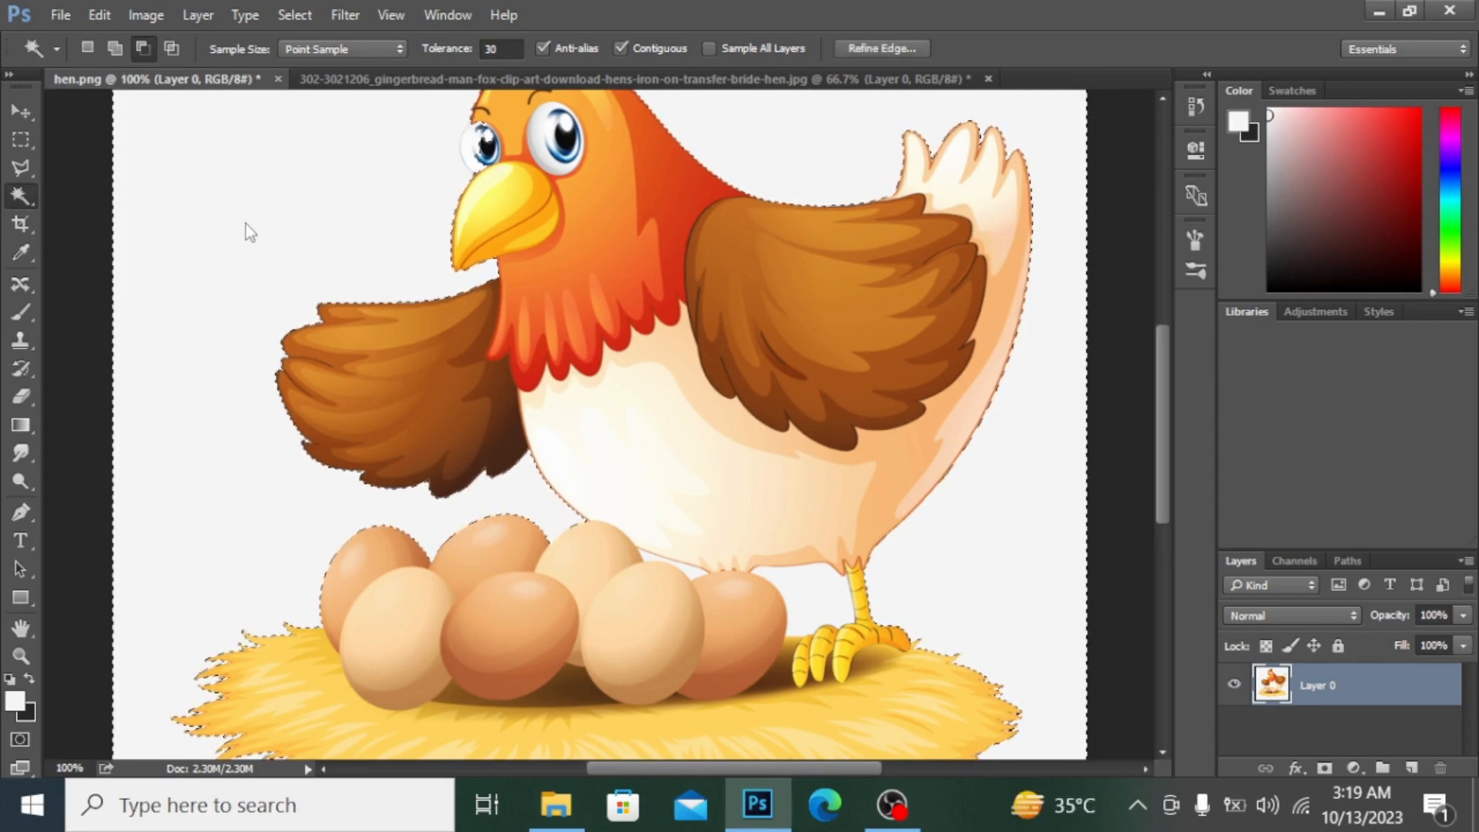
{"action": "key", "text": "ctrl+d"}
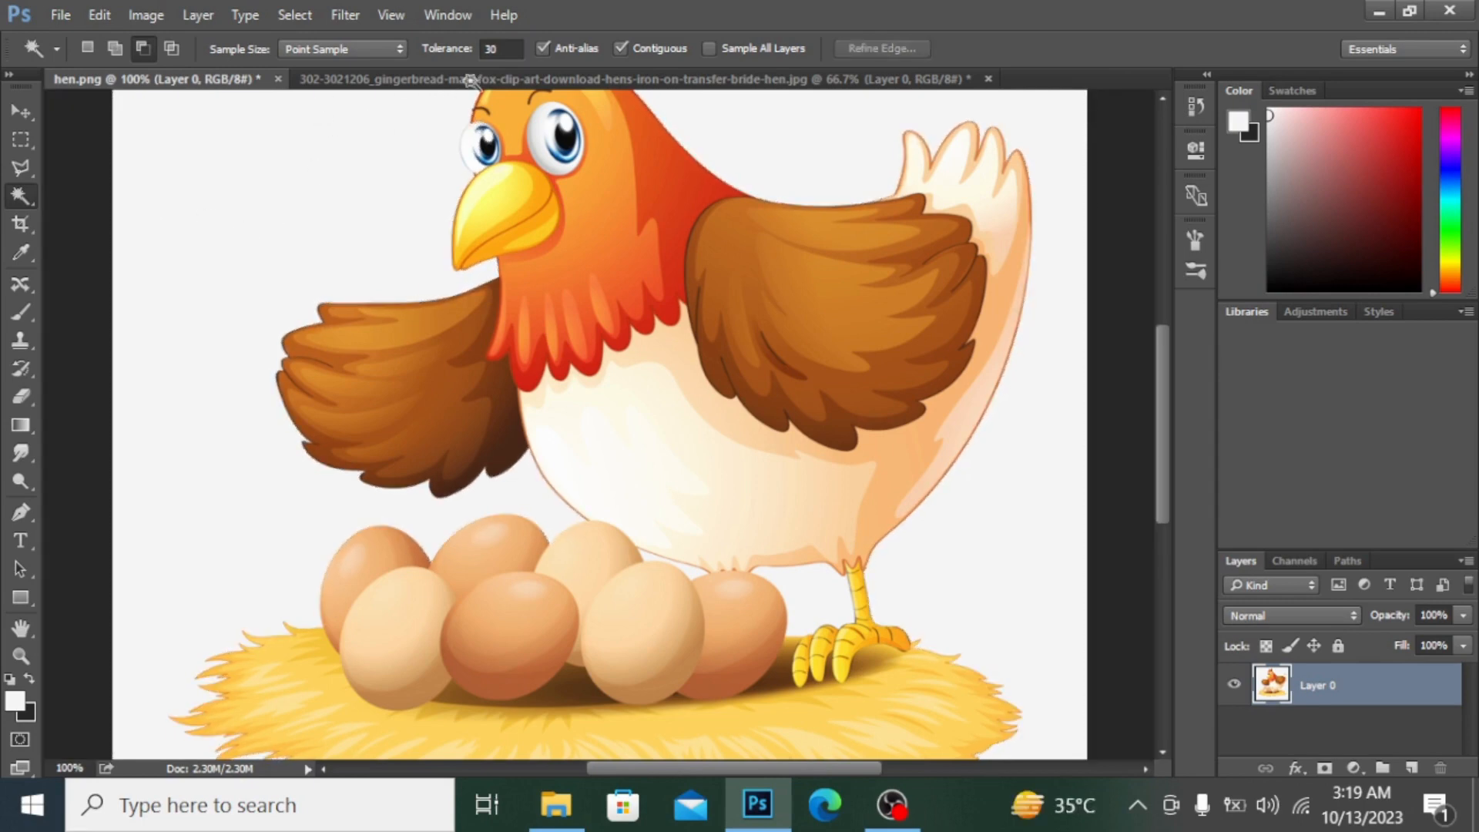
Set the Magic Wand tolerance to 20, then select and delete the light background around the hen in hen.png.
{"action": "left_click", "coordinate": [499, 50]}
{"action": "key", "text": "BackSpace"}
{"action": "key", "text": "BackSpace"}
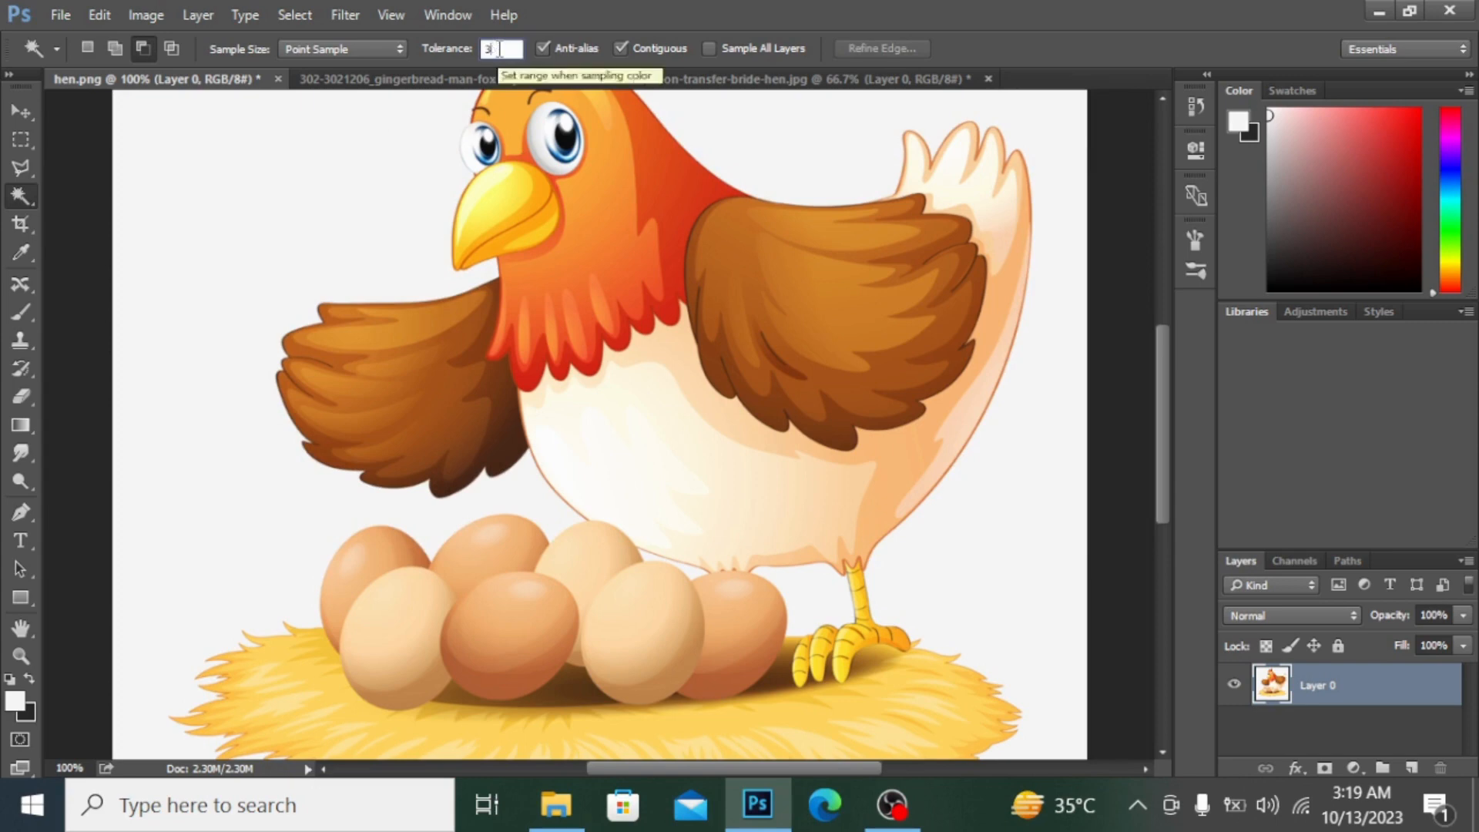
{"action": "type", "text": "20"}
{"action": "left_click", "coordinate": [221, 152]}
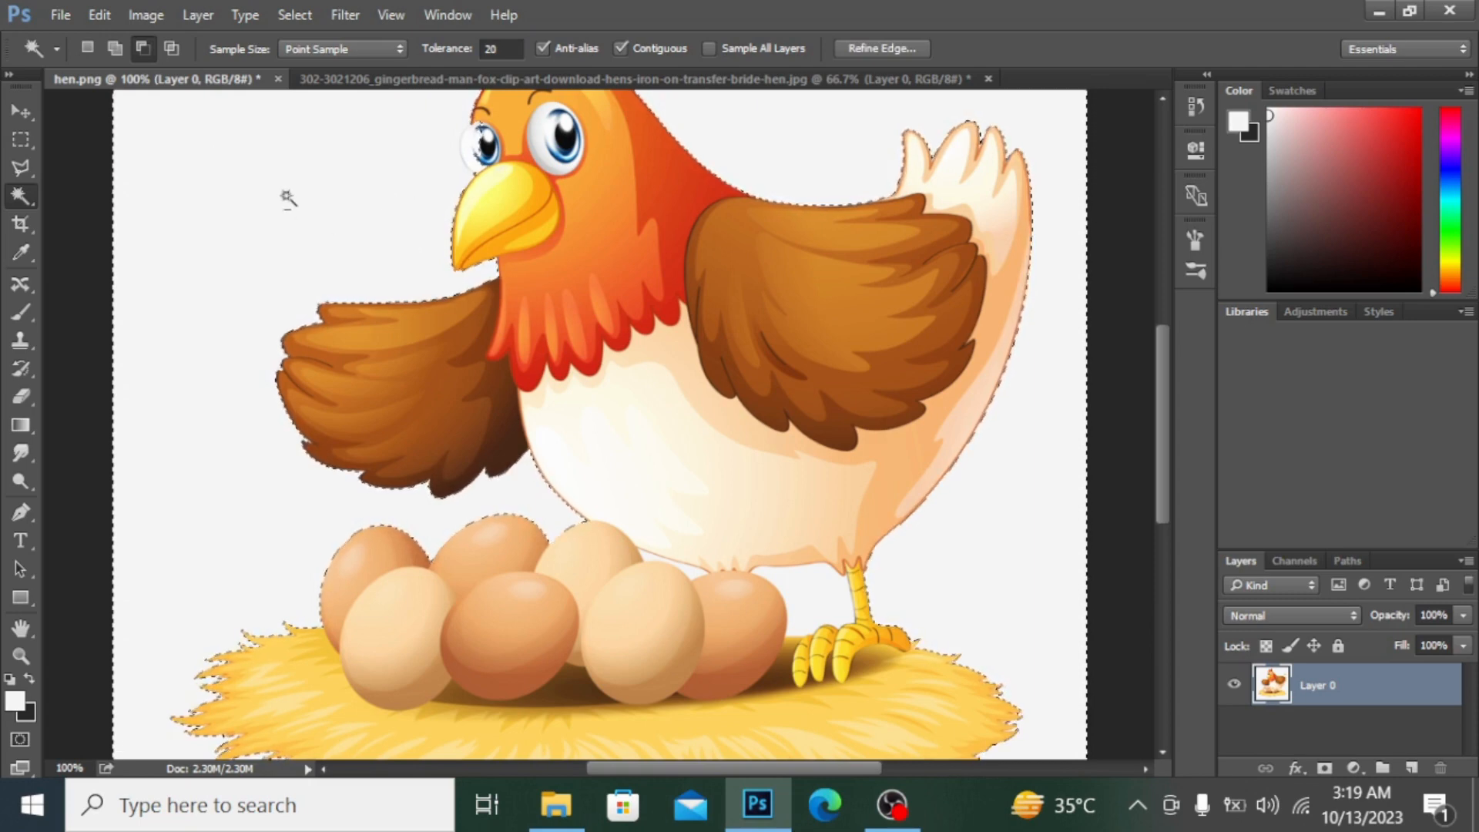
{"action": "key", "text": "Delete"}
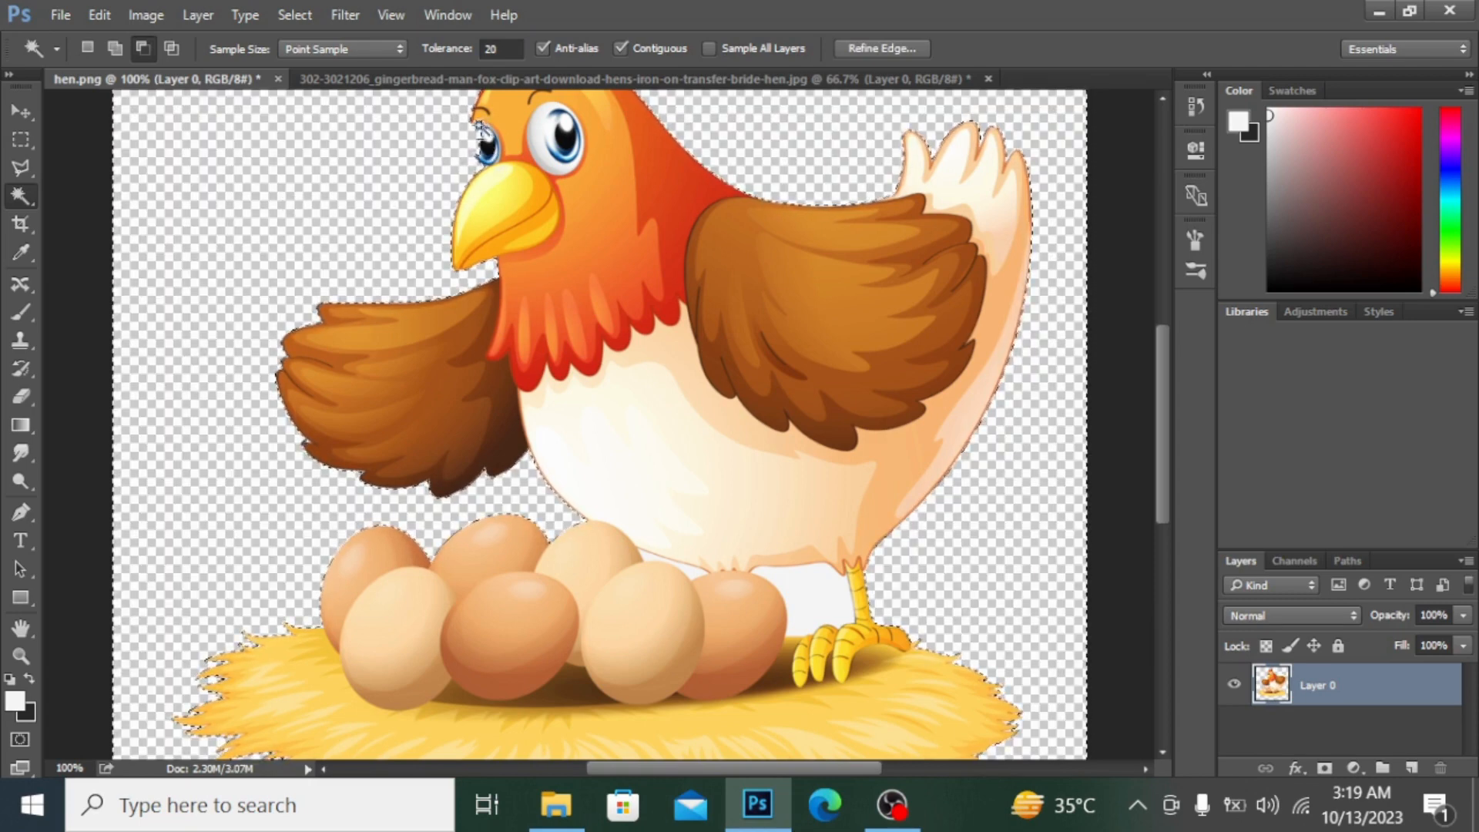
Delete the remaining background patches enclosed between the hen's body, leg and eggs, and clear the selection.
{"action": "left_click", "coordinate": [809, 601], "text": "shift"}
{"action": "key", "text": "Delete"}
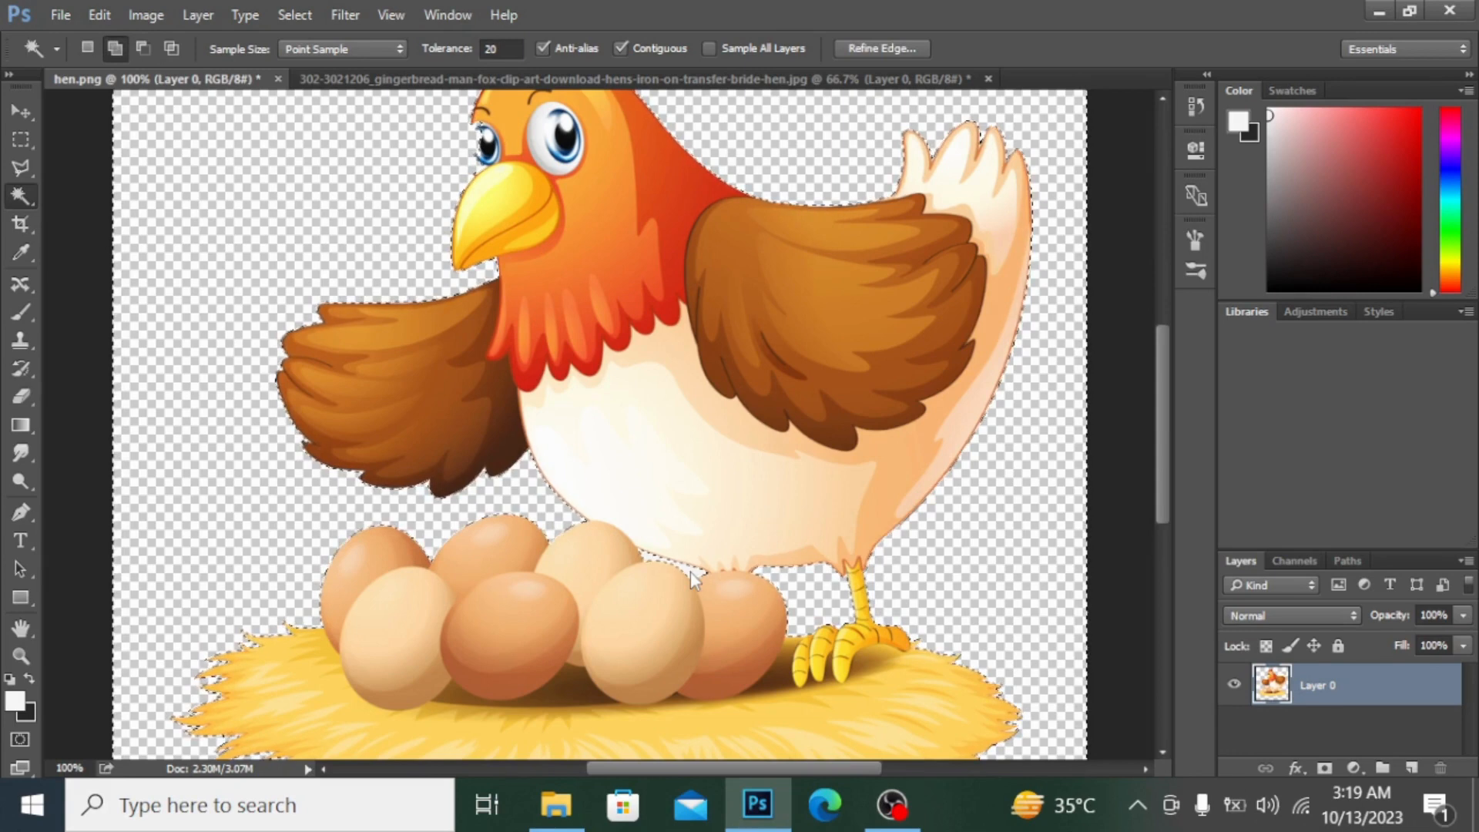
{"action": "left_click", "coordinate": [72, 248]}
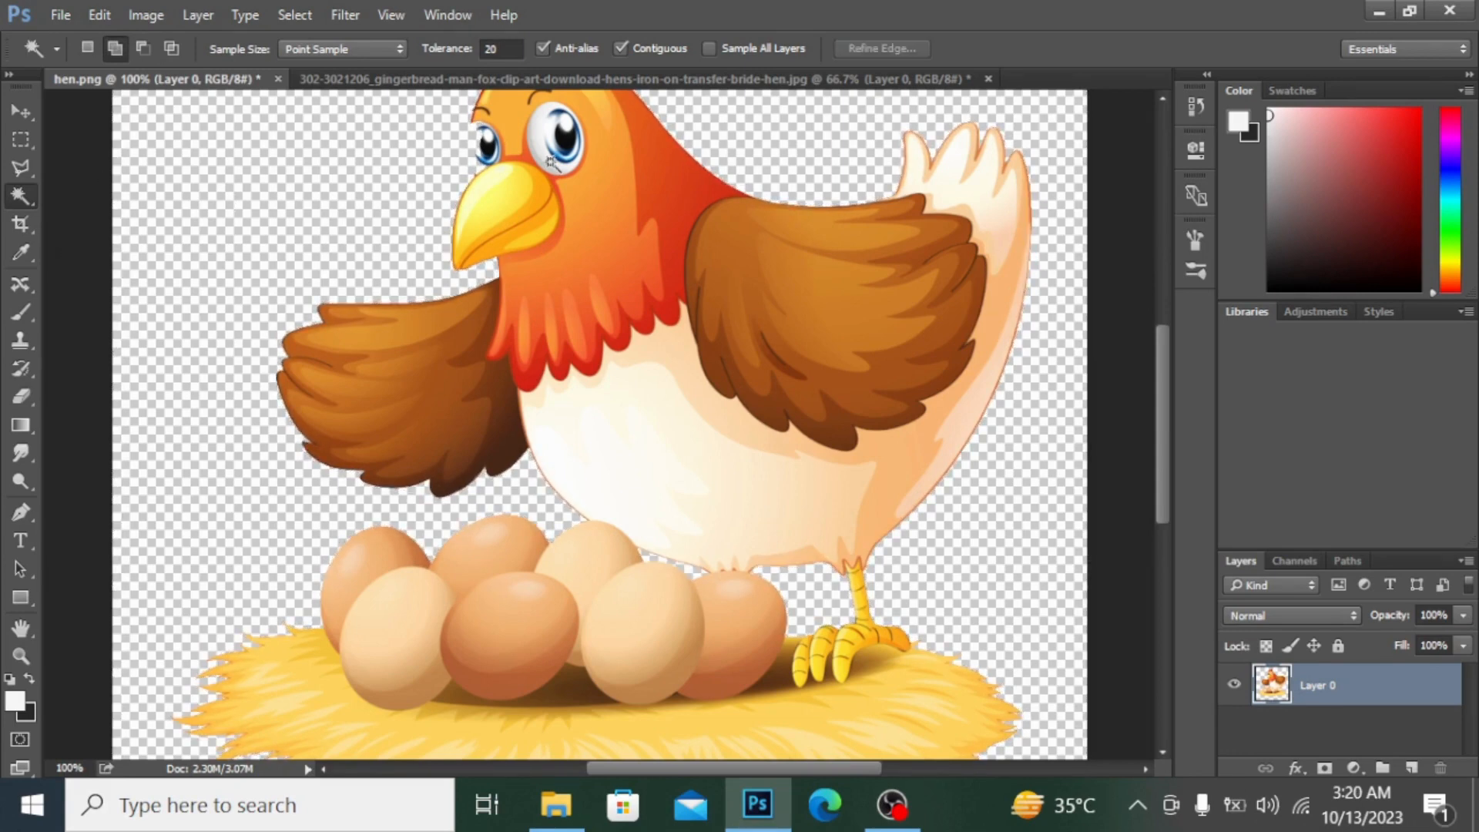
{"action": "key", "text": "ctrl+minus"}
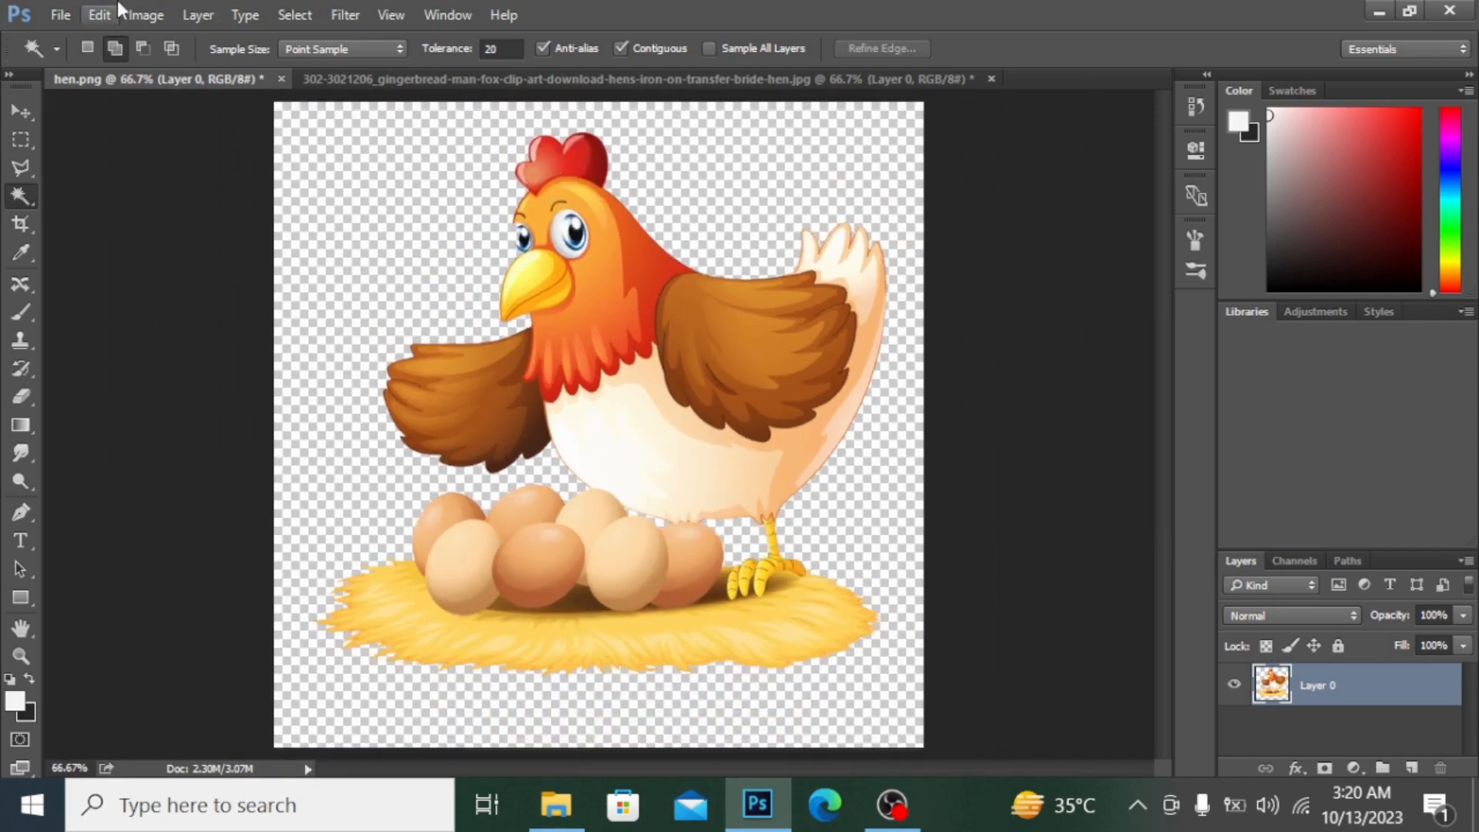
Create a new document 1600 pixels wide and 1600 pixels high.
{"action": "left_click", "coordinate": [57, 14]}
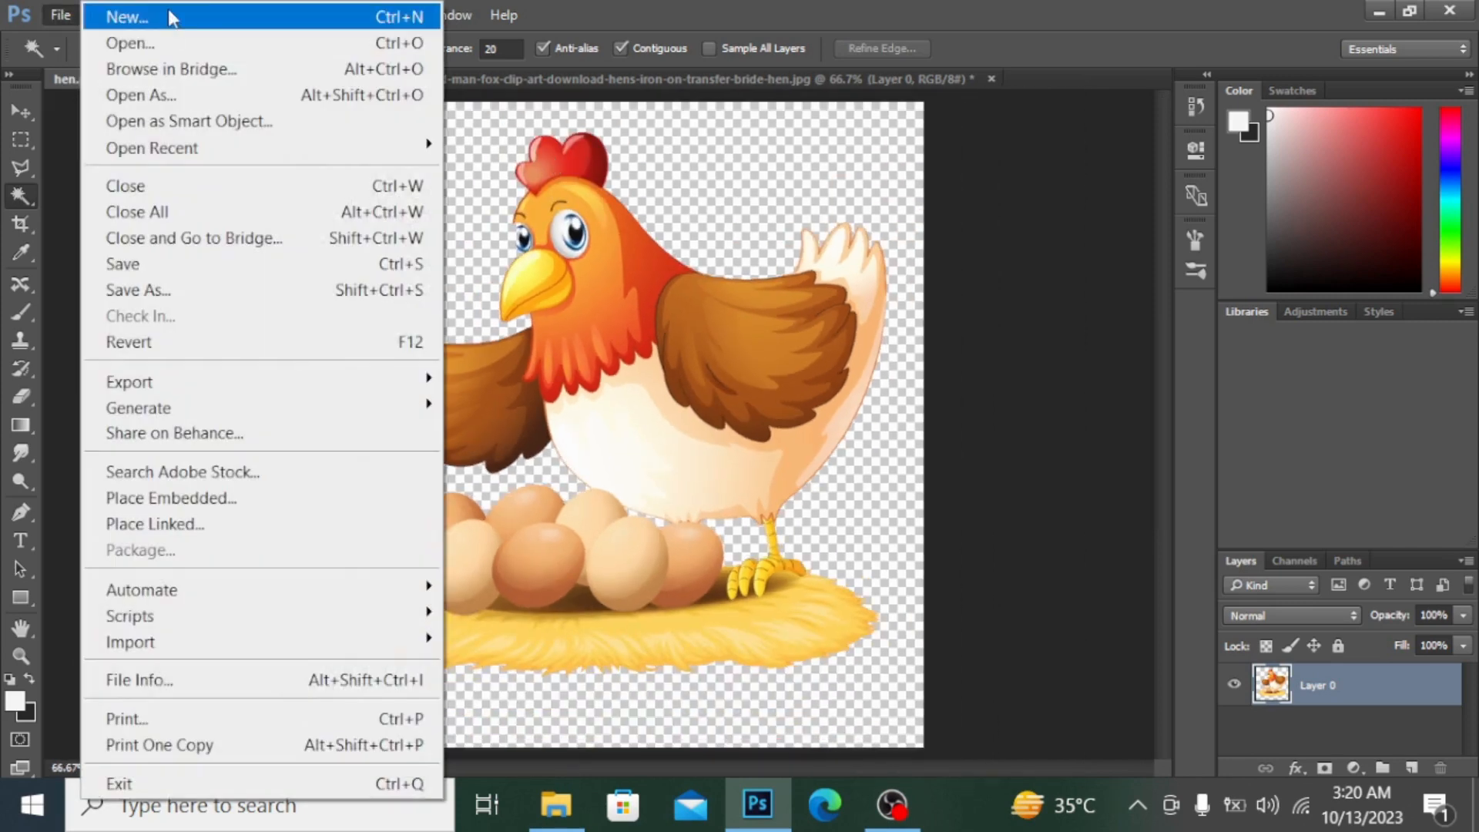
{"action": "left_click", "coordinate": [171, 17]}
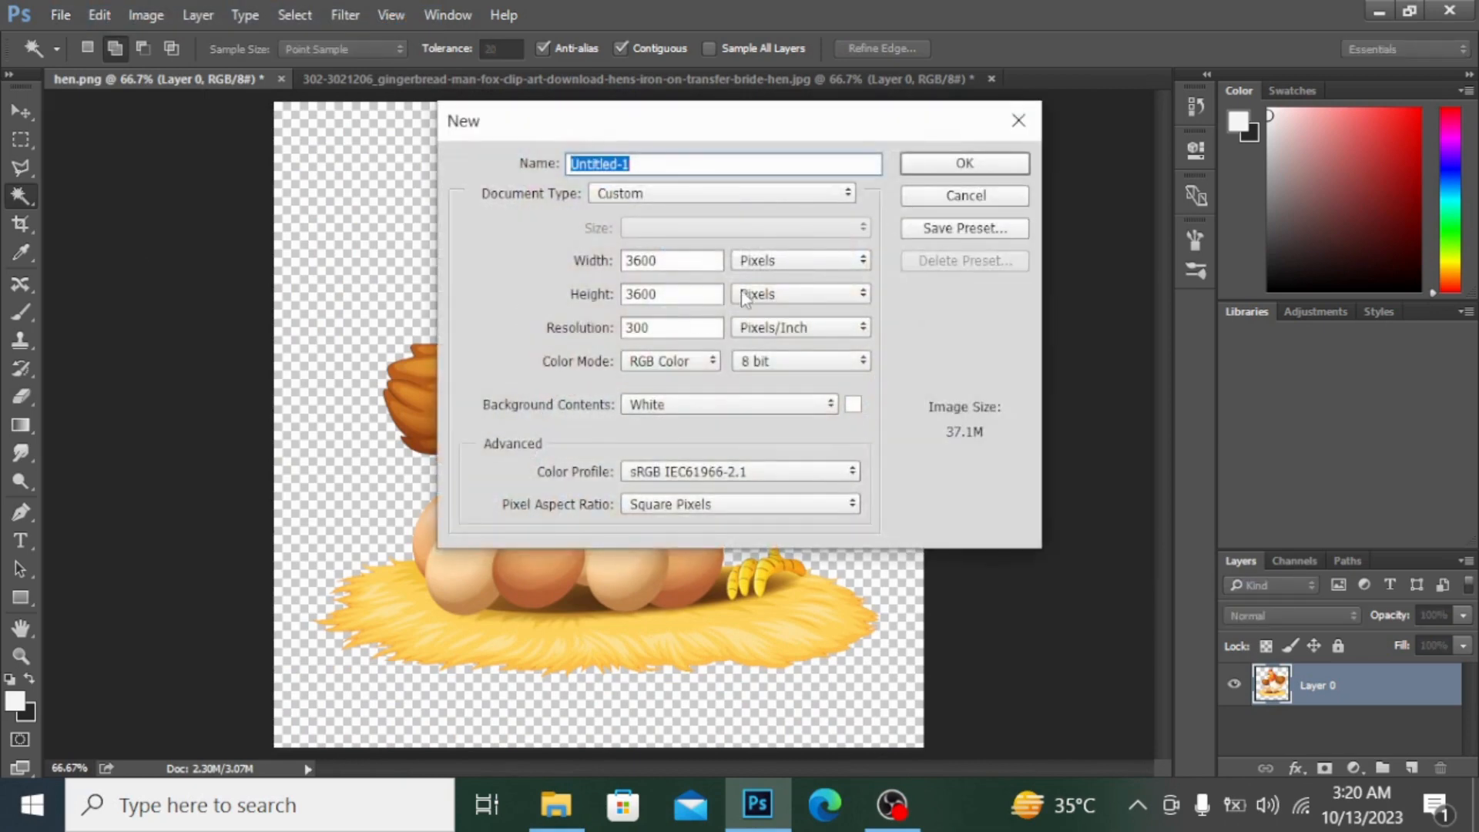
{"action": "left_click", "coordinate": [679, 260]}
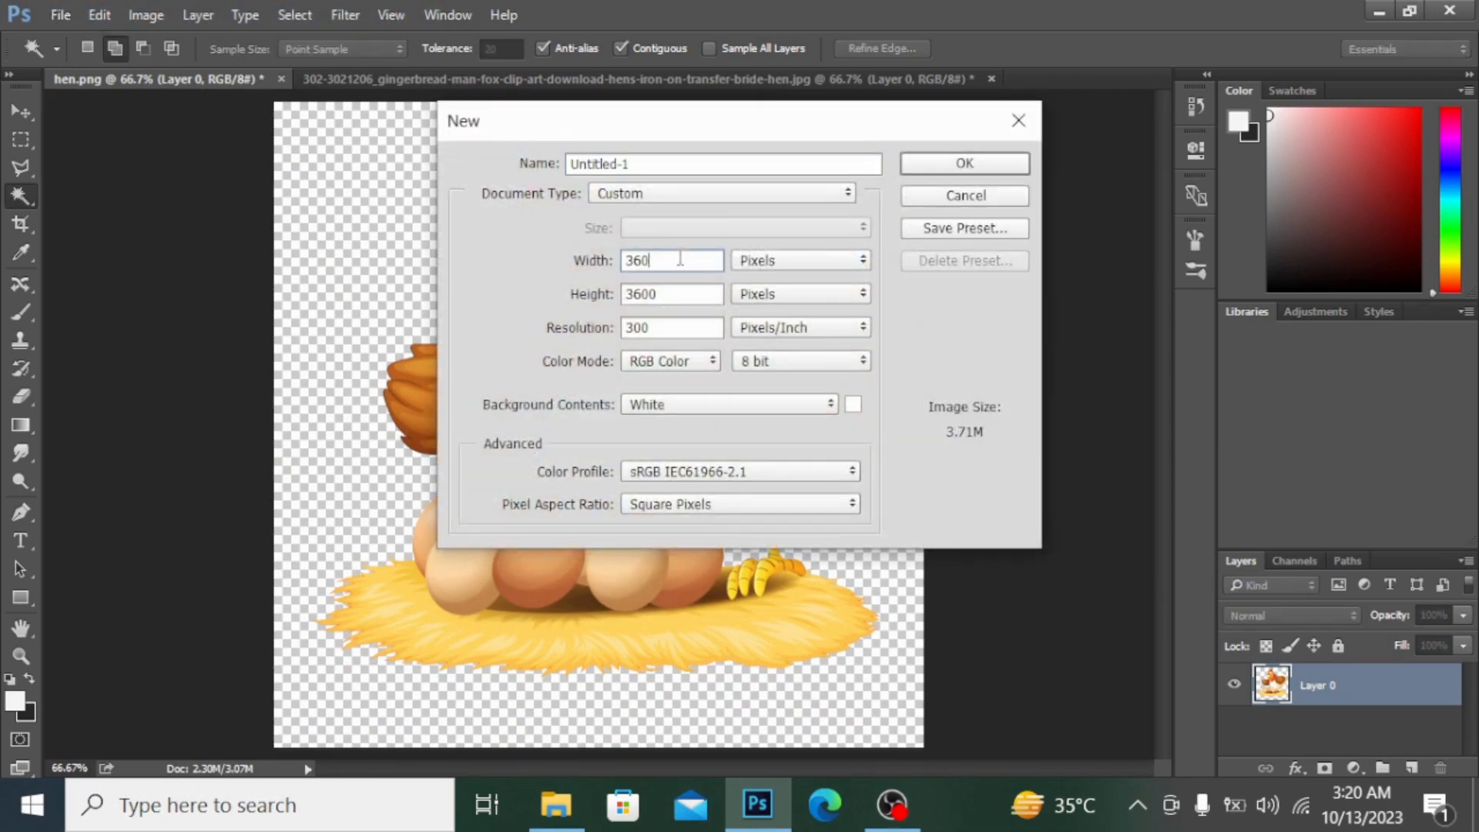
{"action": "key", "text": "BackSpace"}
{"action": "key", "text": "BackSpace"}
{"action": "key", "text": "BackSpace"}
{"action": "type", "text": "1600"}
{"action": "left_click", "coordinate": [684, 294]}
{"action": "key", "text": "BackSpace"}
{"action": "key", "text": "BackSpace"}
{"action": "key", "text": "BackSpace"}
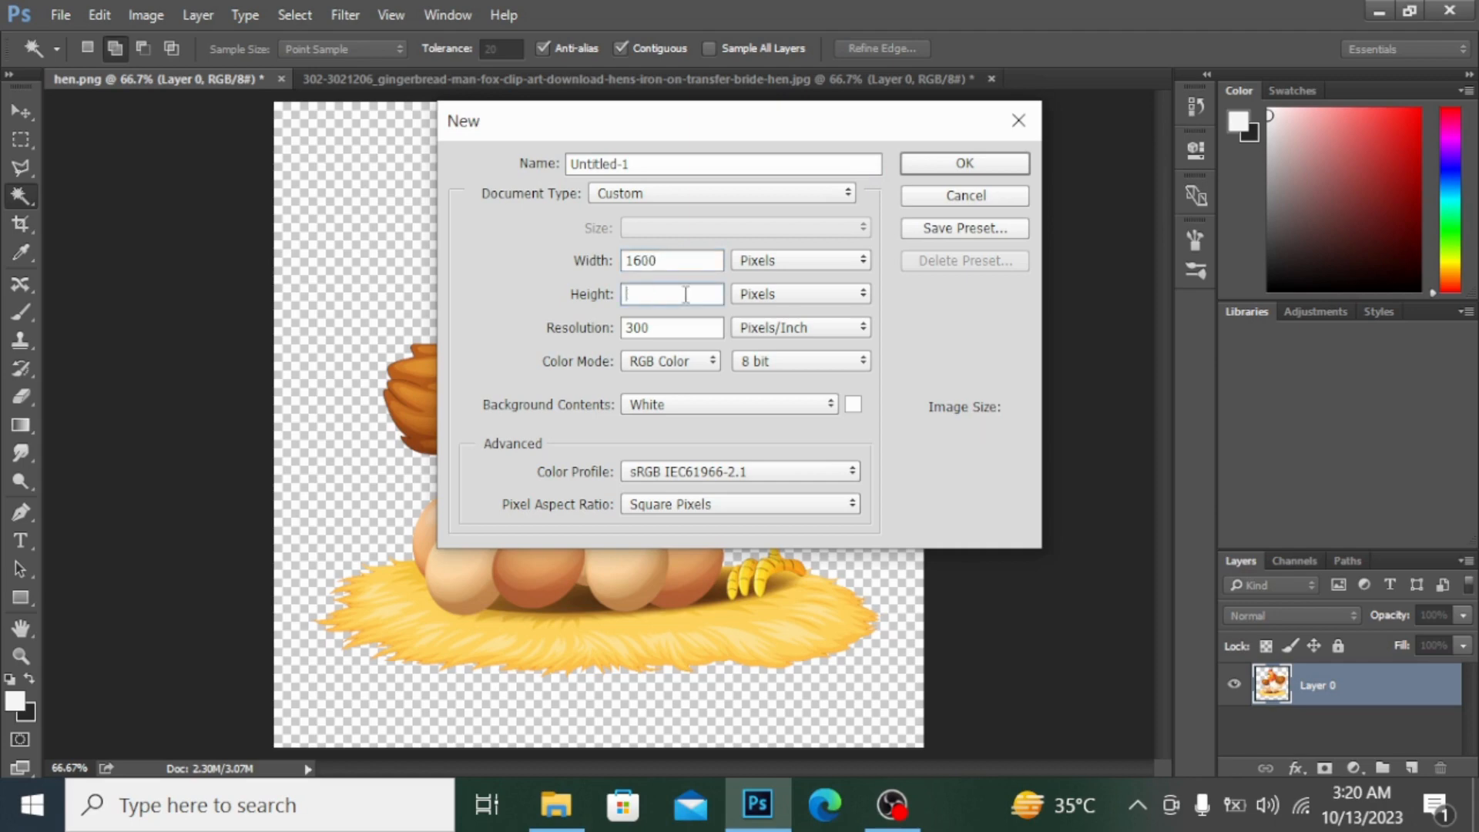
{"action": "type", "text": "1600"}
{"action": "left_click", "coordinate": [961, 171]}
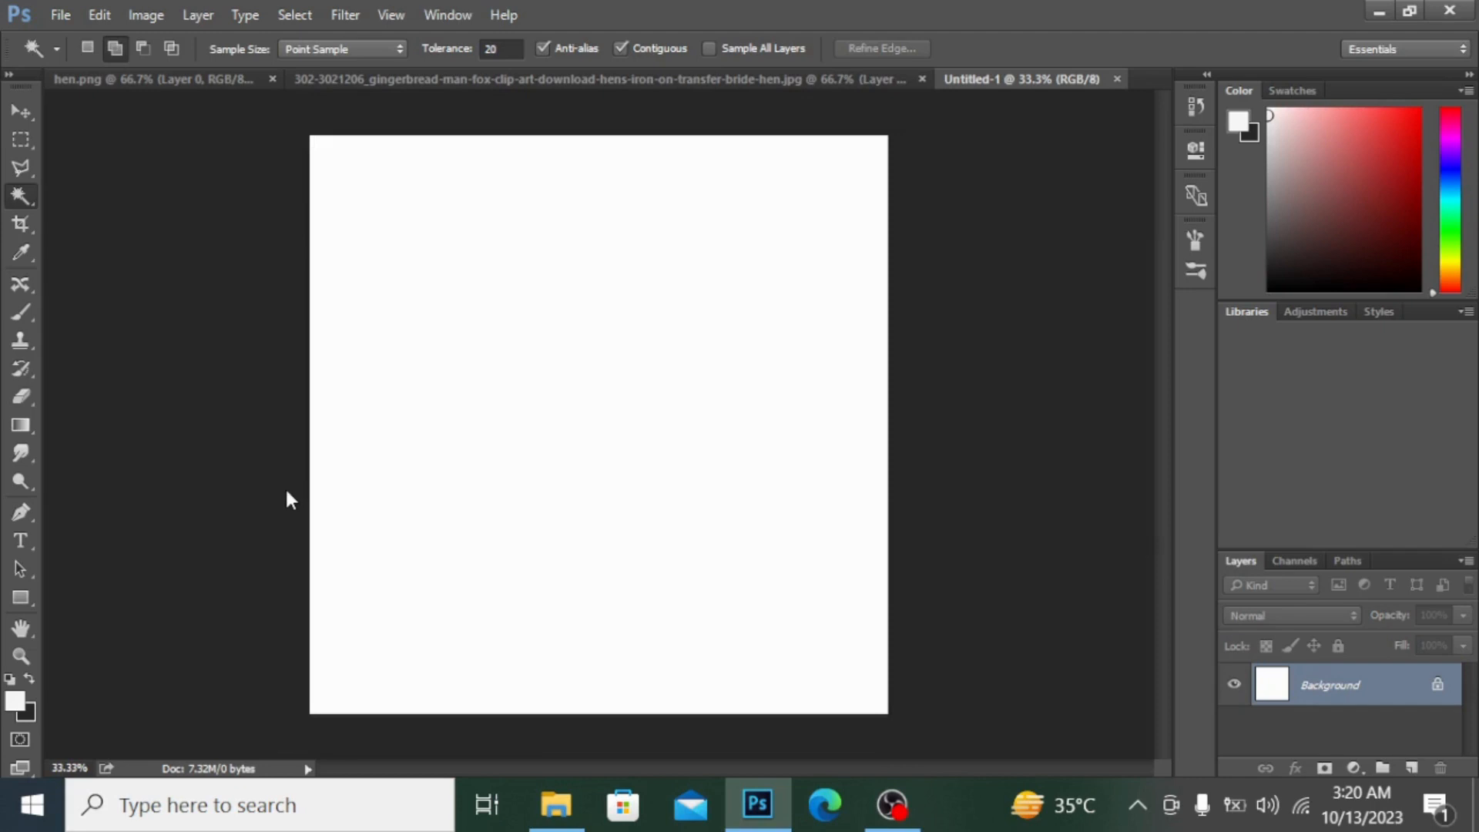
Unlock the new document's Background layer and bring the cut-out hen from hen.png into the middle of the canvas.
{"action": "left_click", "coordinate": [19, 110]}
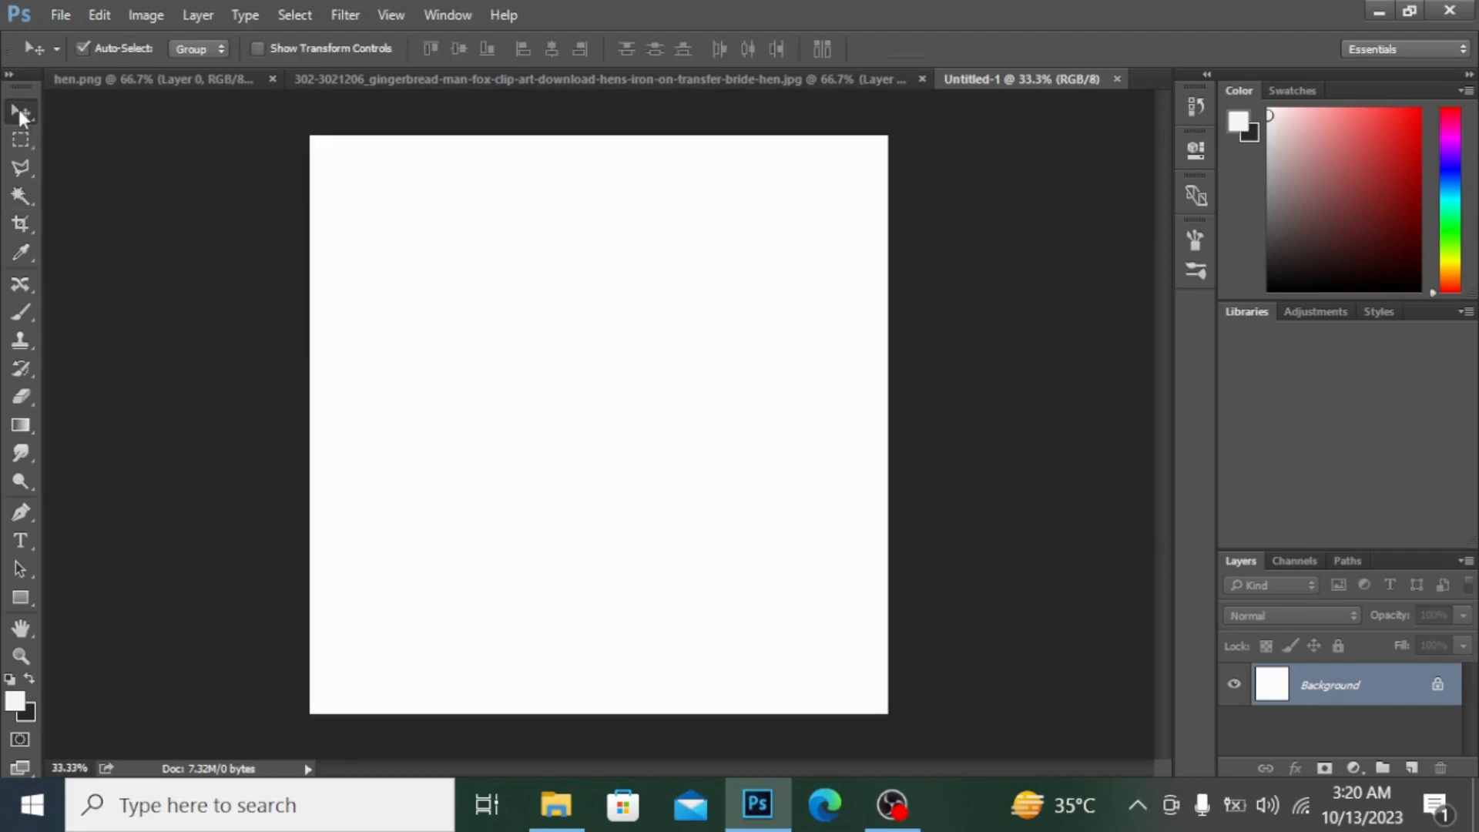
{"action": "left_click", "coordinate": [1437, 686]}
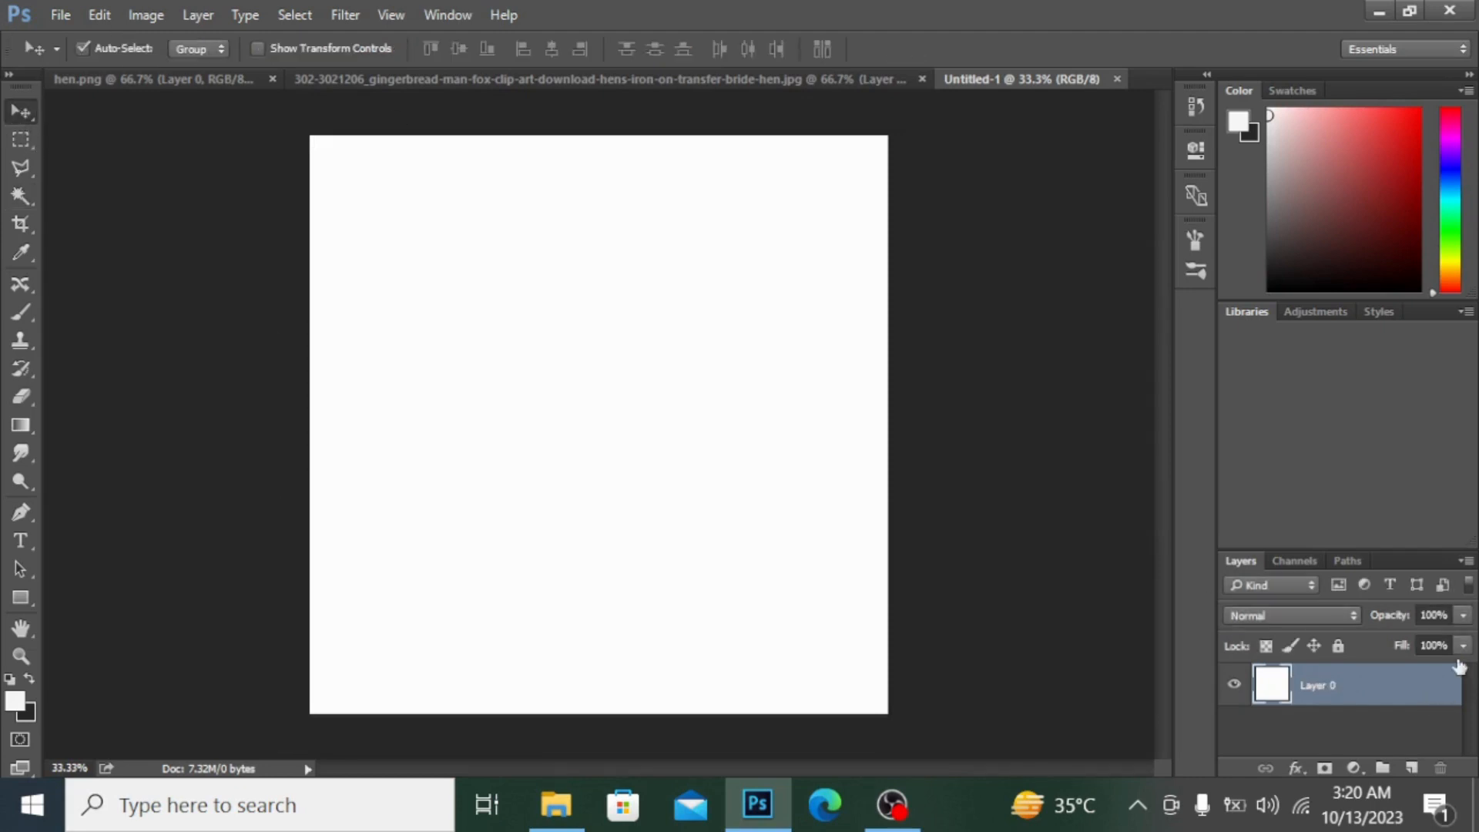
{"action": "key", "text": "h"}
{"action": "double_click", "coordinate": [1437, 682]}
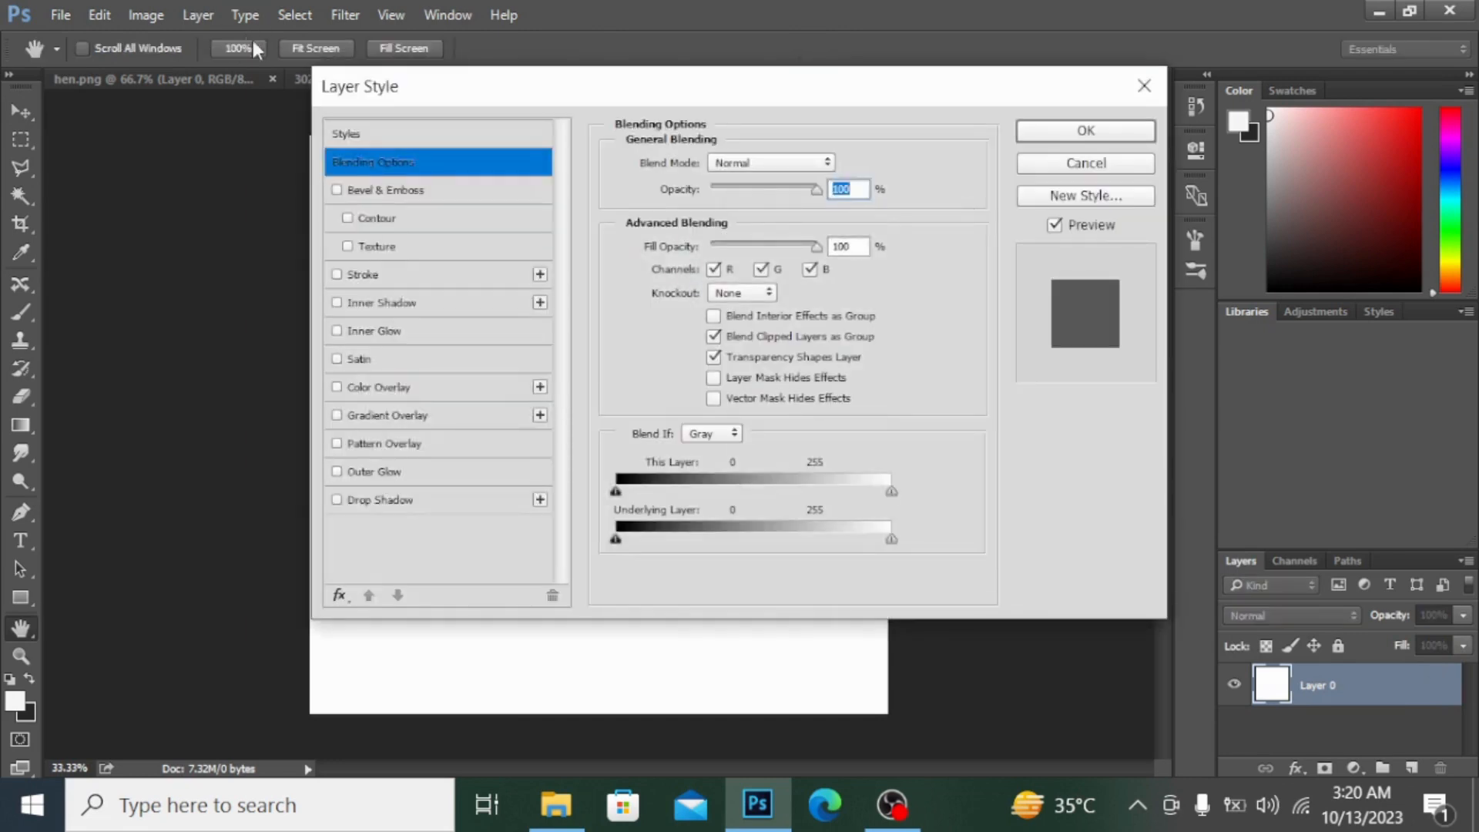
{"action": "left_click", "coordinate": [1144, 86]}
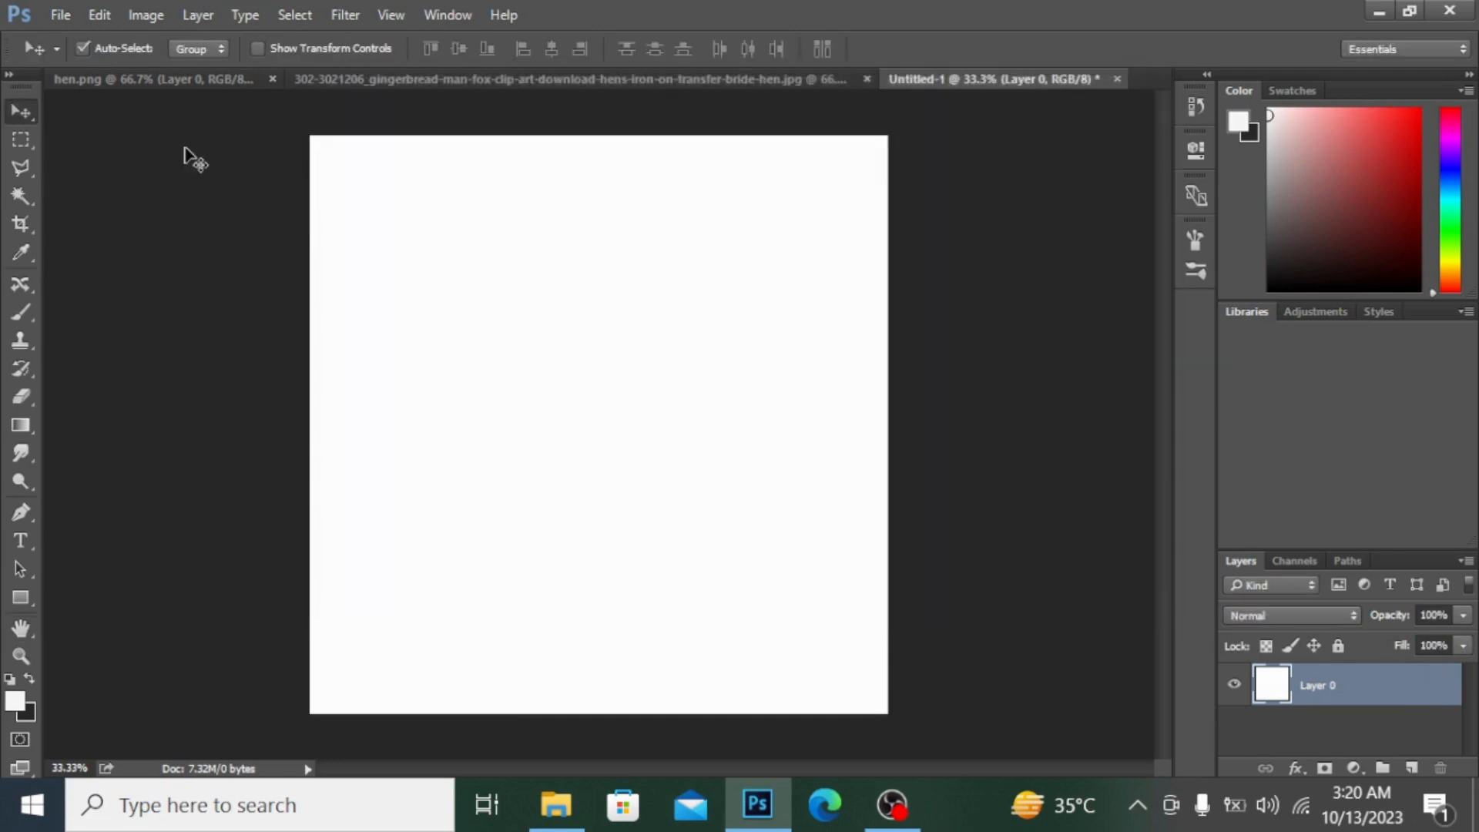
{"action": "left_click", "coordinate": [142, 79]}
{"action": "left_click_drag", "start_coordinate": [661, 379], "coordinate": [594, 420]}
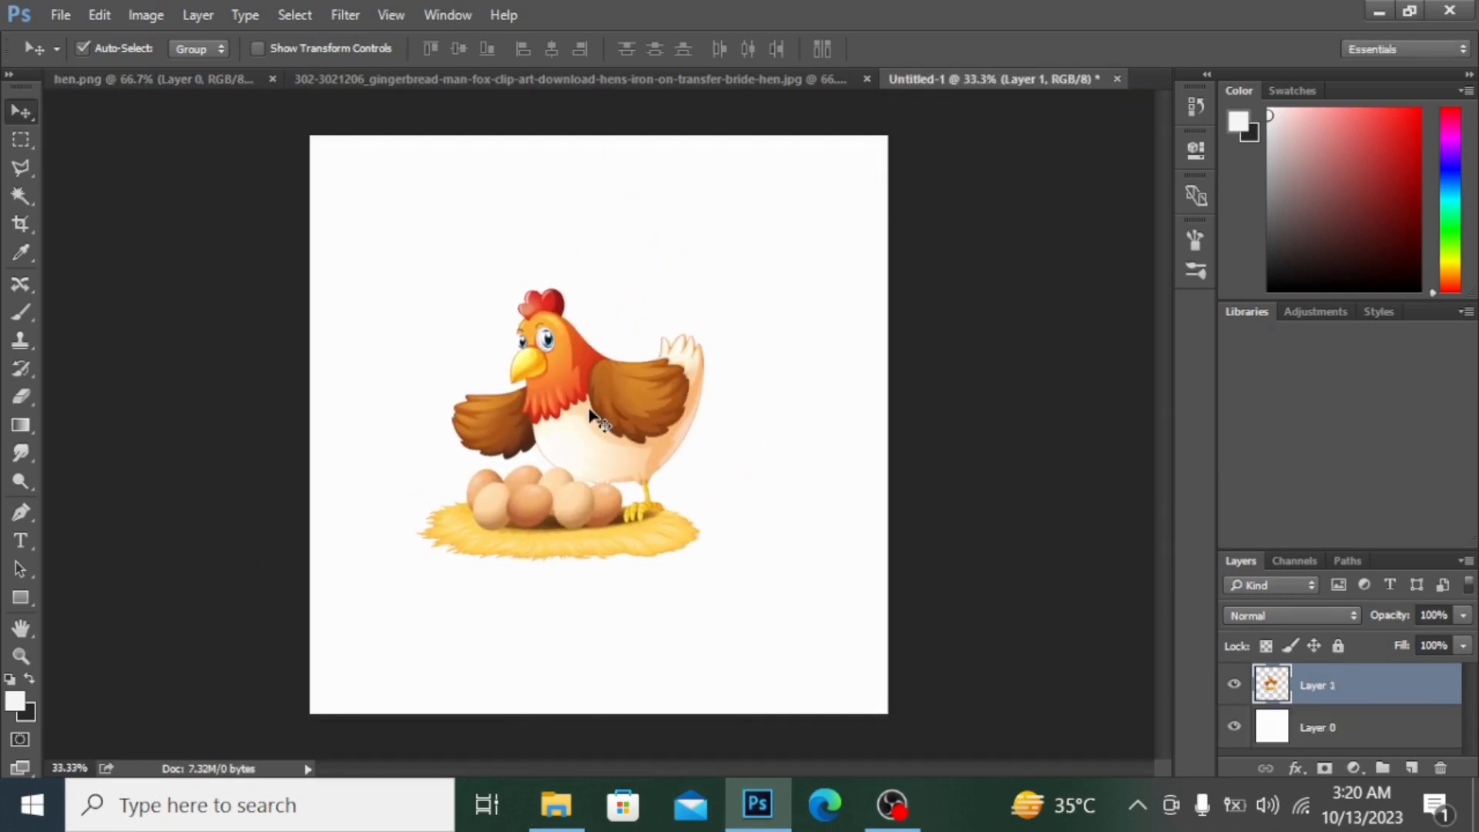
Activate the Clone Stamp tool and set its brush size to 41 px.
{"action": "key", "text": "ctrl+plus"}
{"action": "key", "text": "ctrl+plus"}
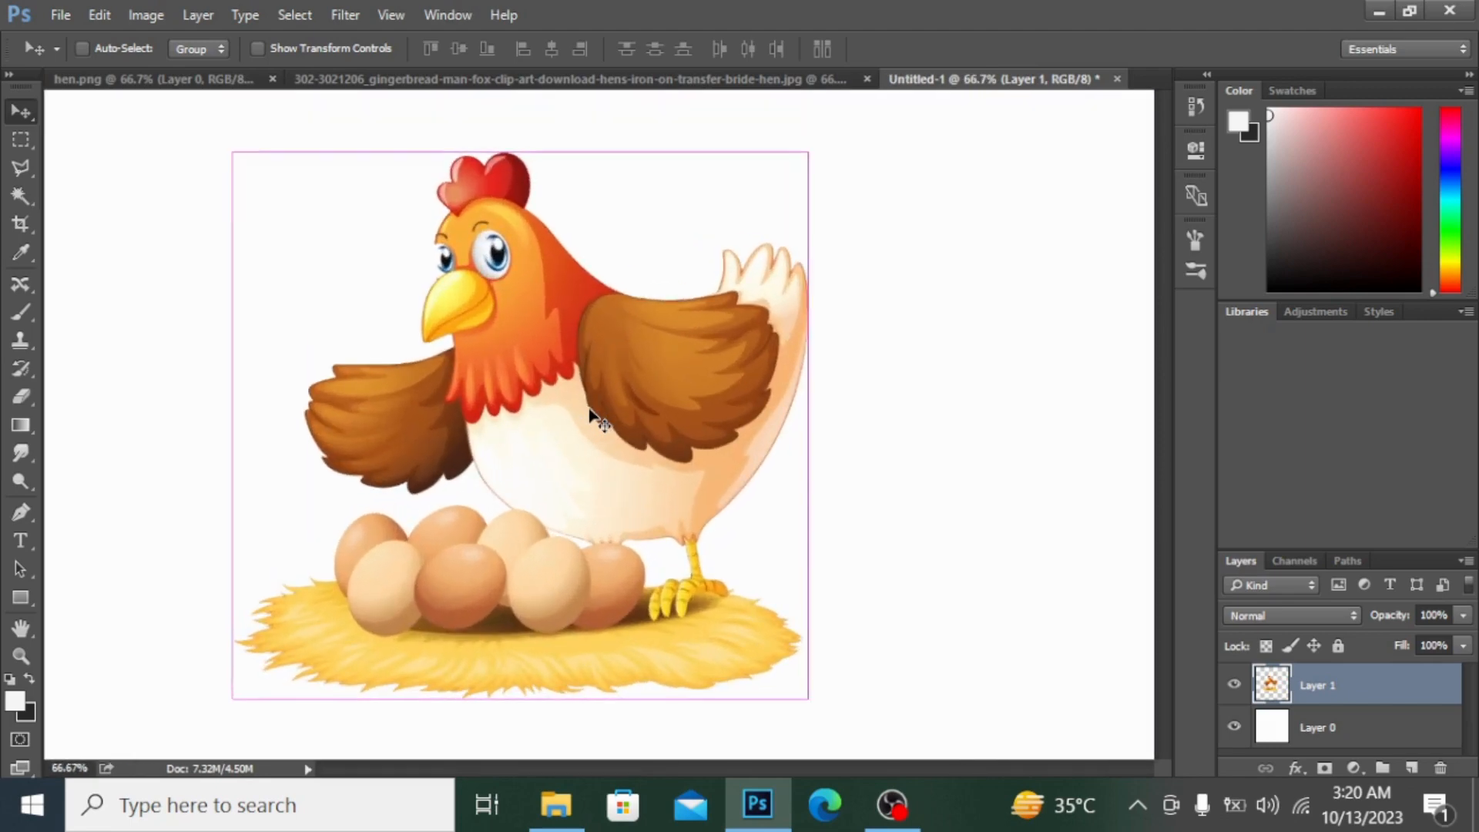
{"action": "key", "text": "ctrl+plus"}
{"action": "key", "text": "ctrl+plus"}
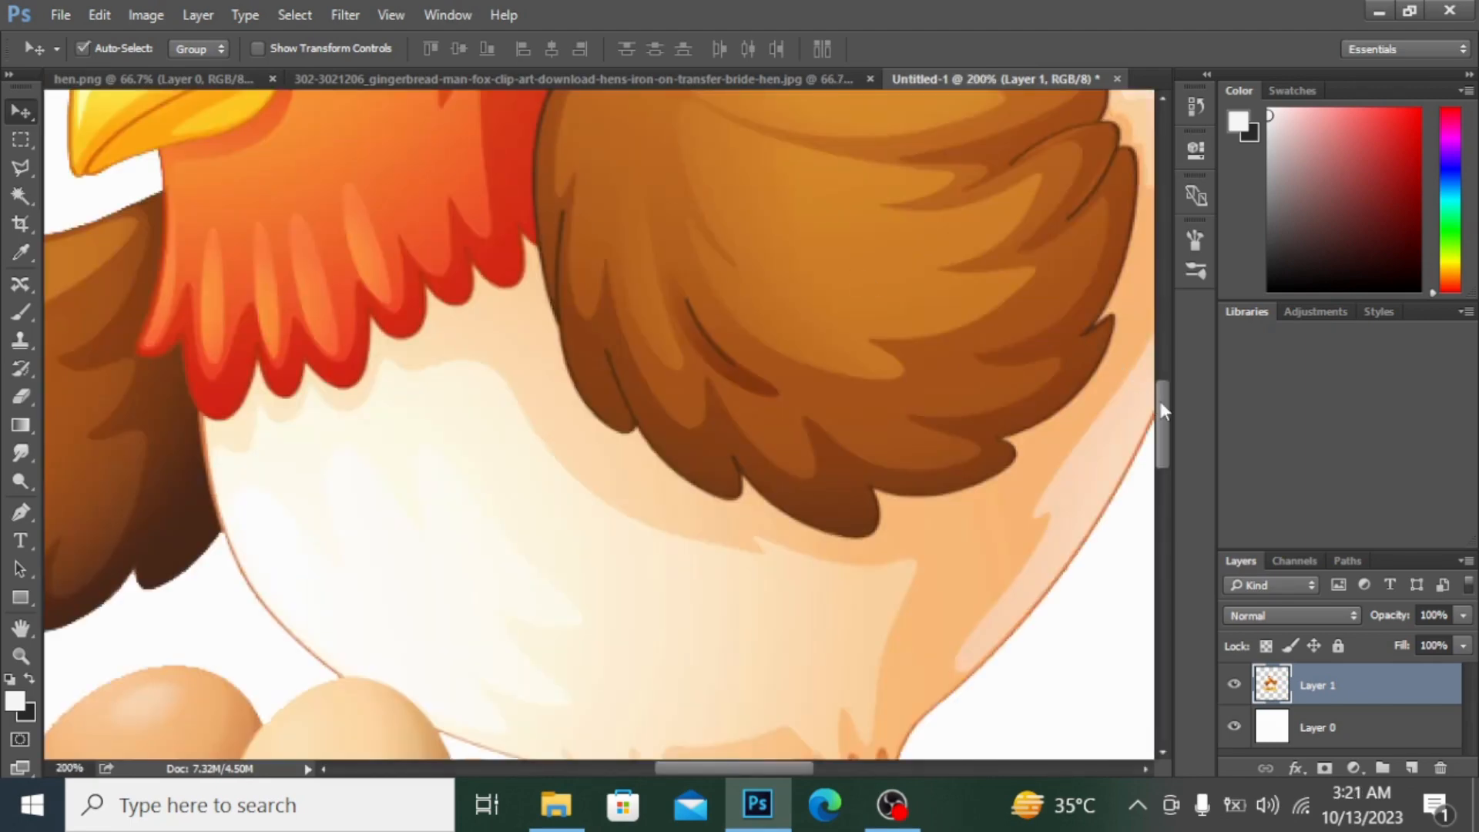
{"action": "left_click_drag", "start_coordinate": [1163, 411], "coordinate": [1164, 383]}
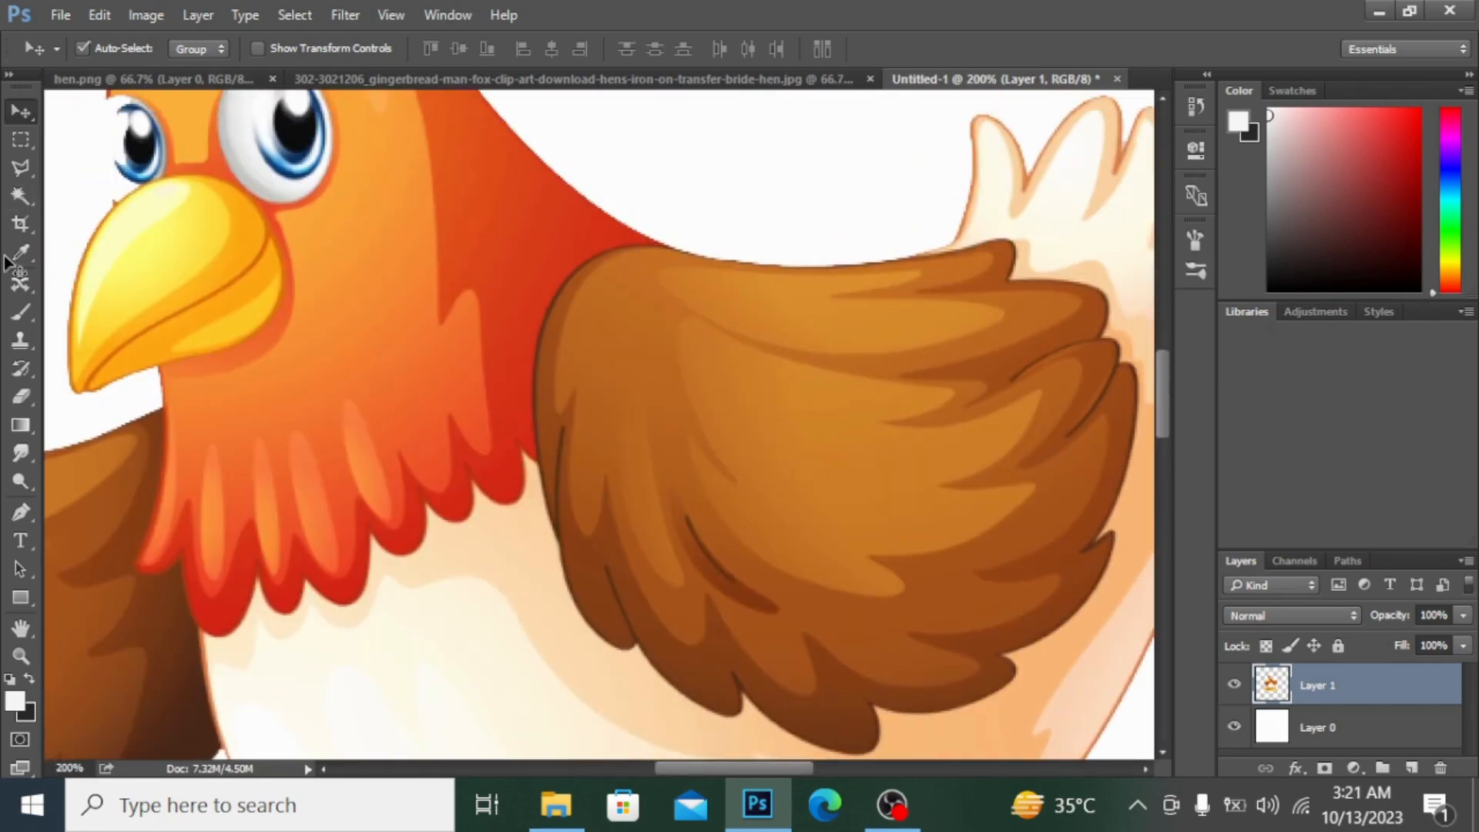
{"action": "left_click", "coordinate": [22, 381]}
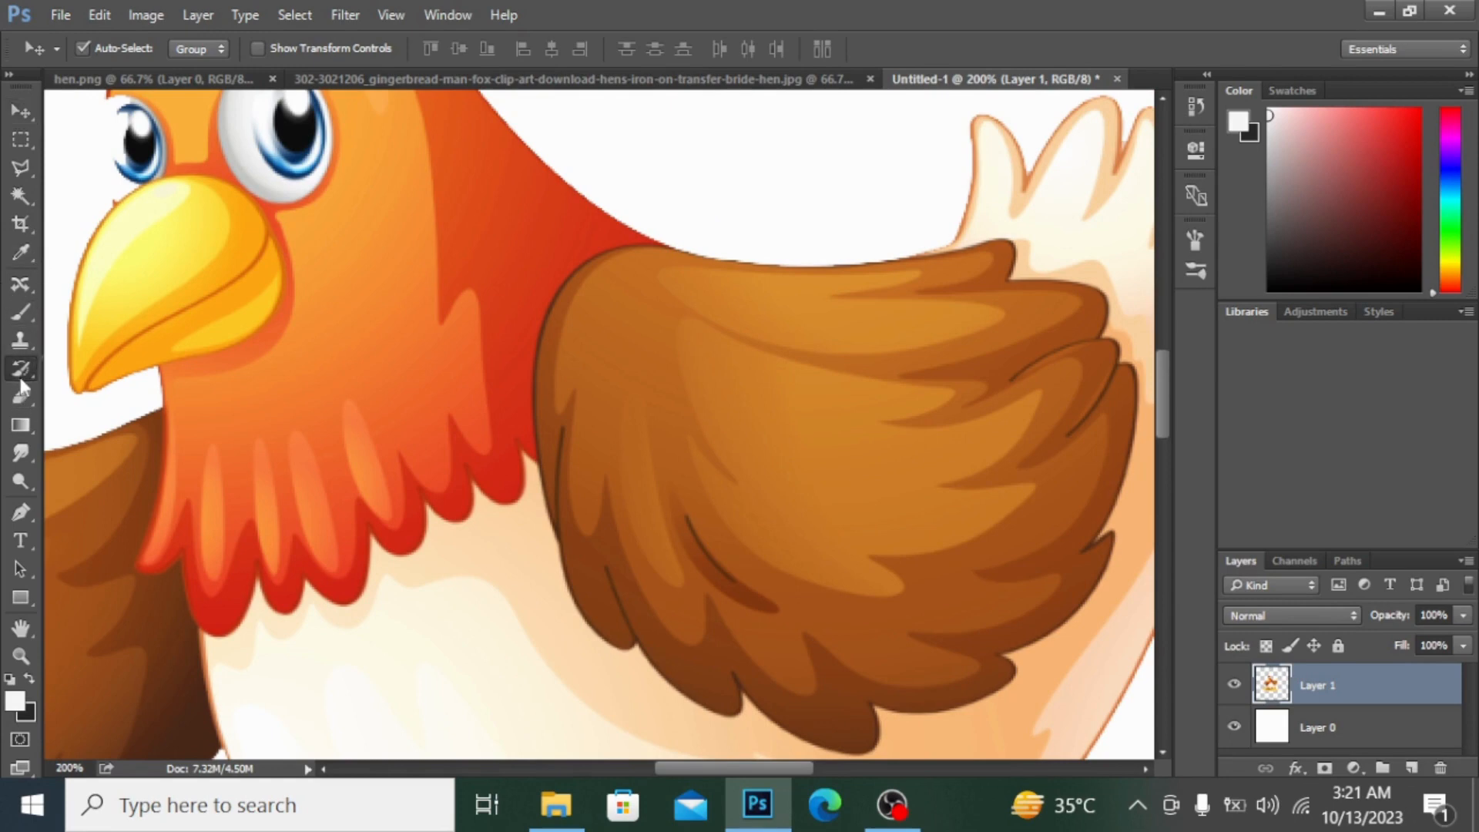
{"action": "key", "text": "s"}
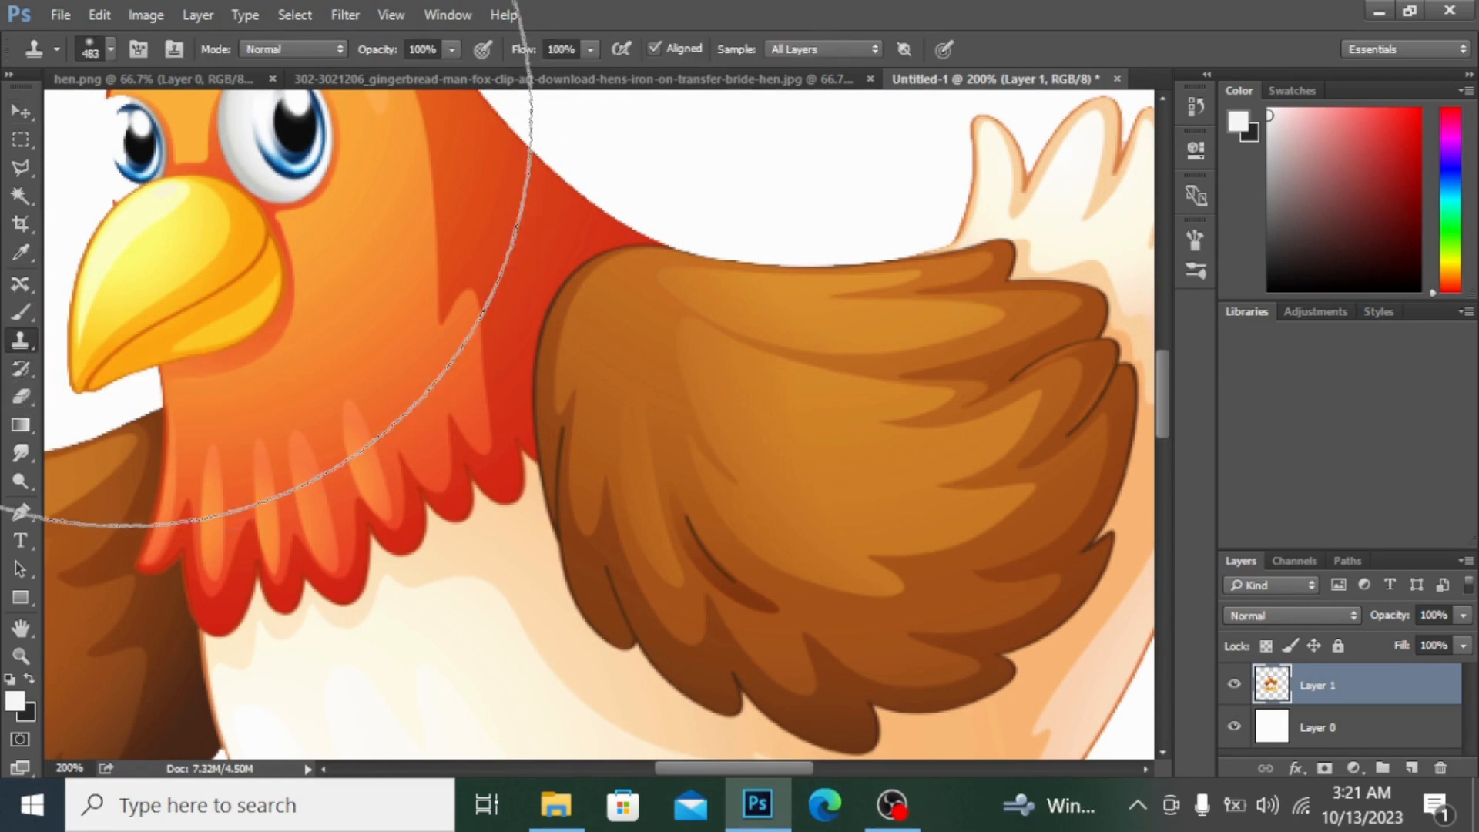
{"action": "left_click", "coordinate": [105, 48]}
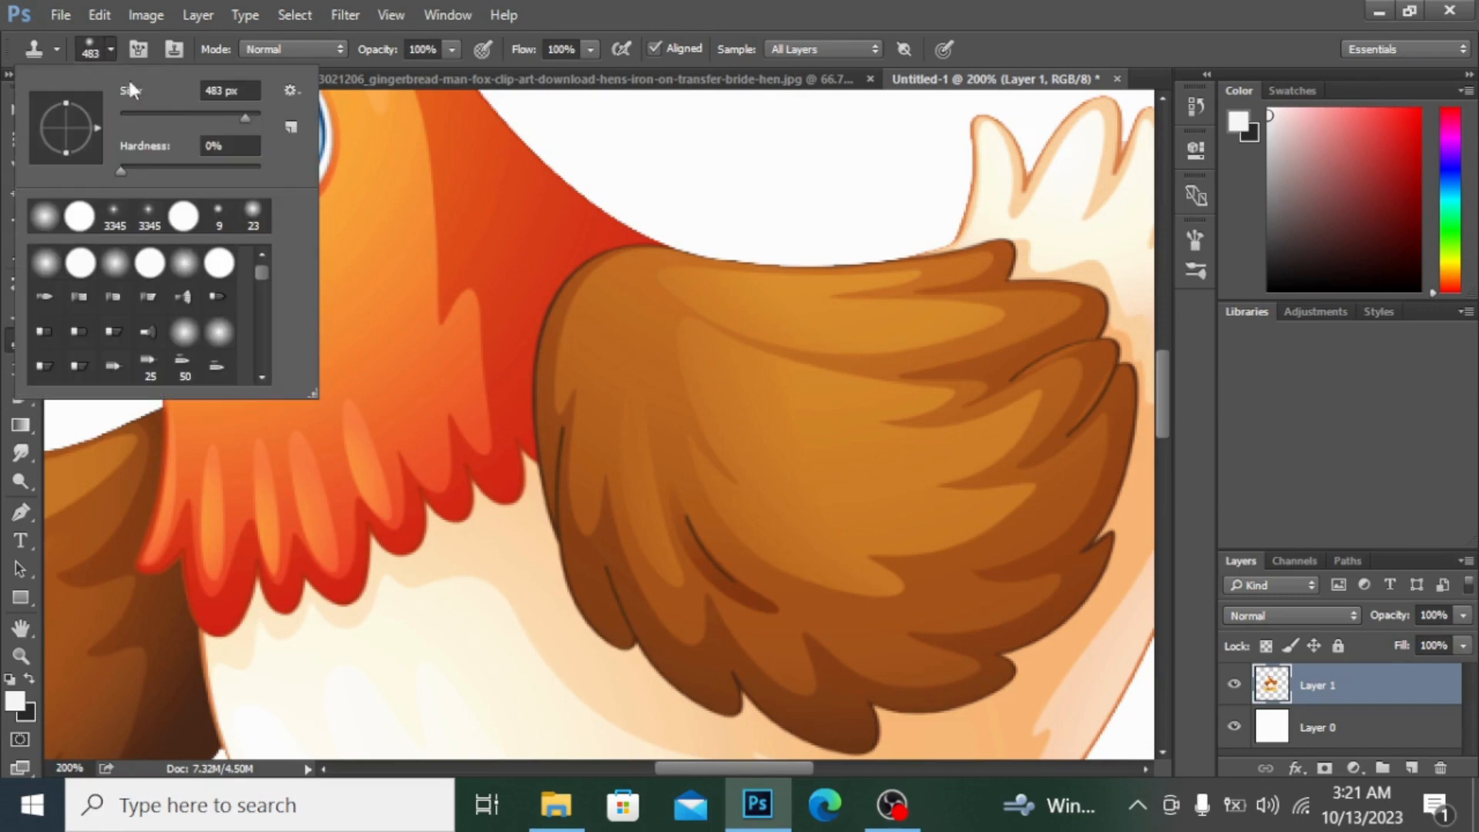
{"action": "left_click", "coordinate": [150, 114]}
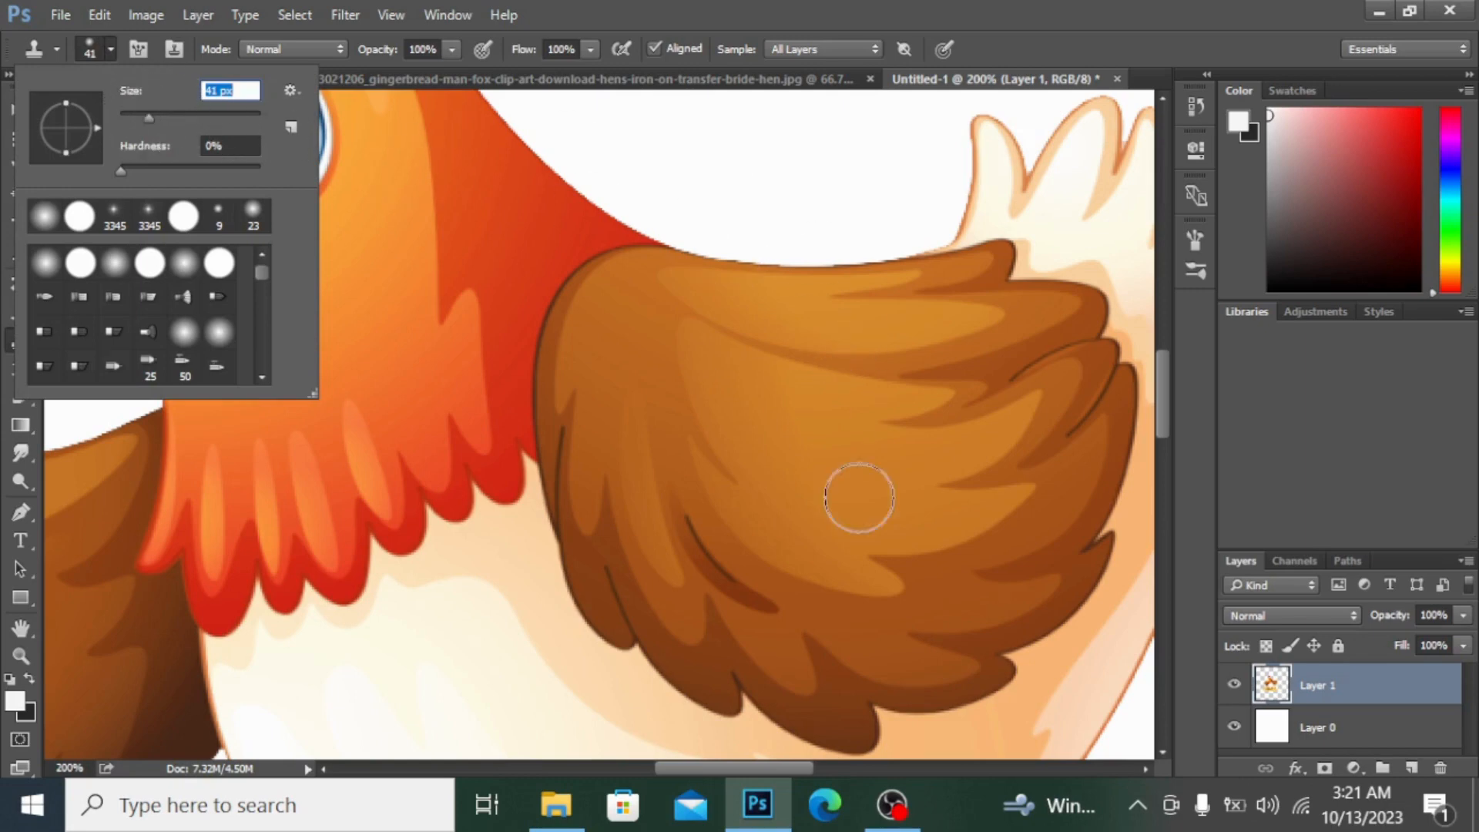
Reduce the Clone Stamp brush size to 18 px.
{"action": "key", "text": "ctrl+minus"}
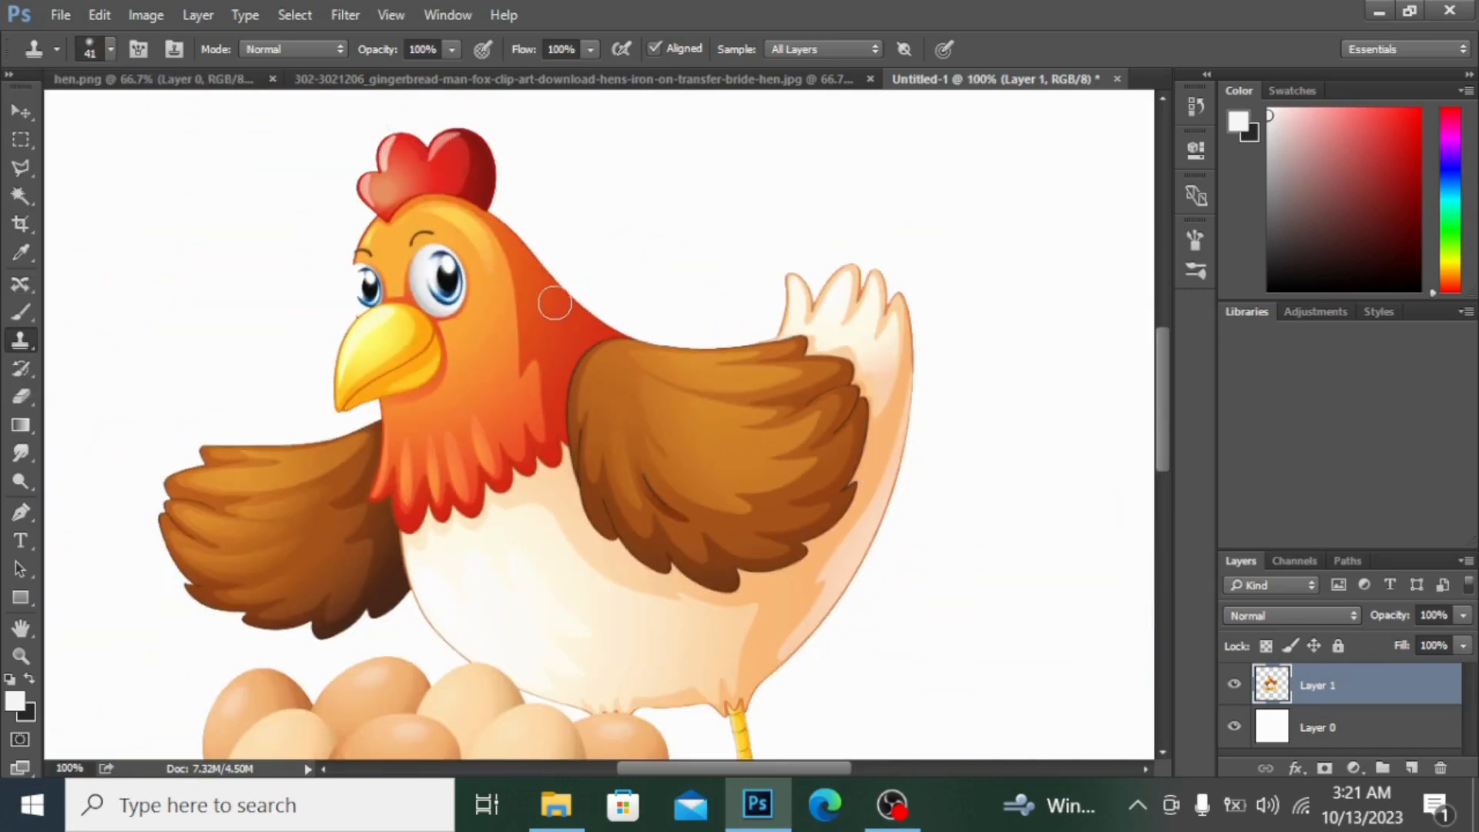
{"action": "key", "text": "ctrl+minus"}
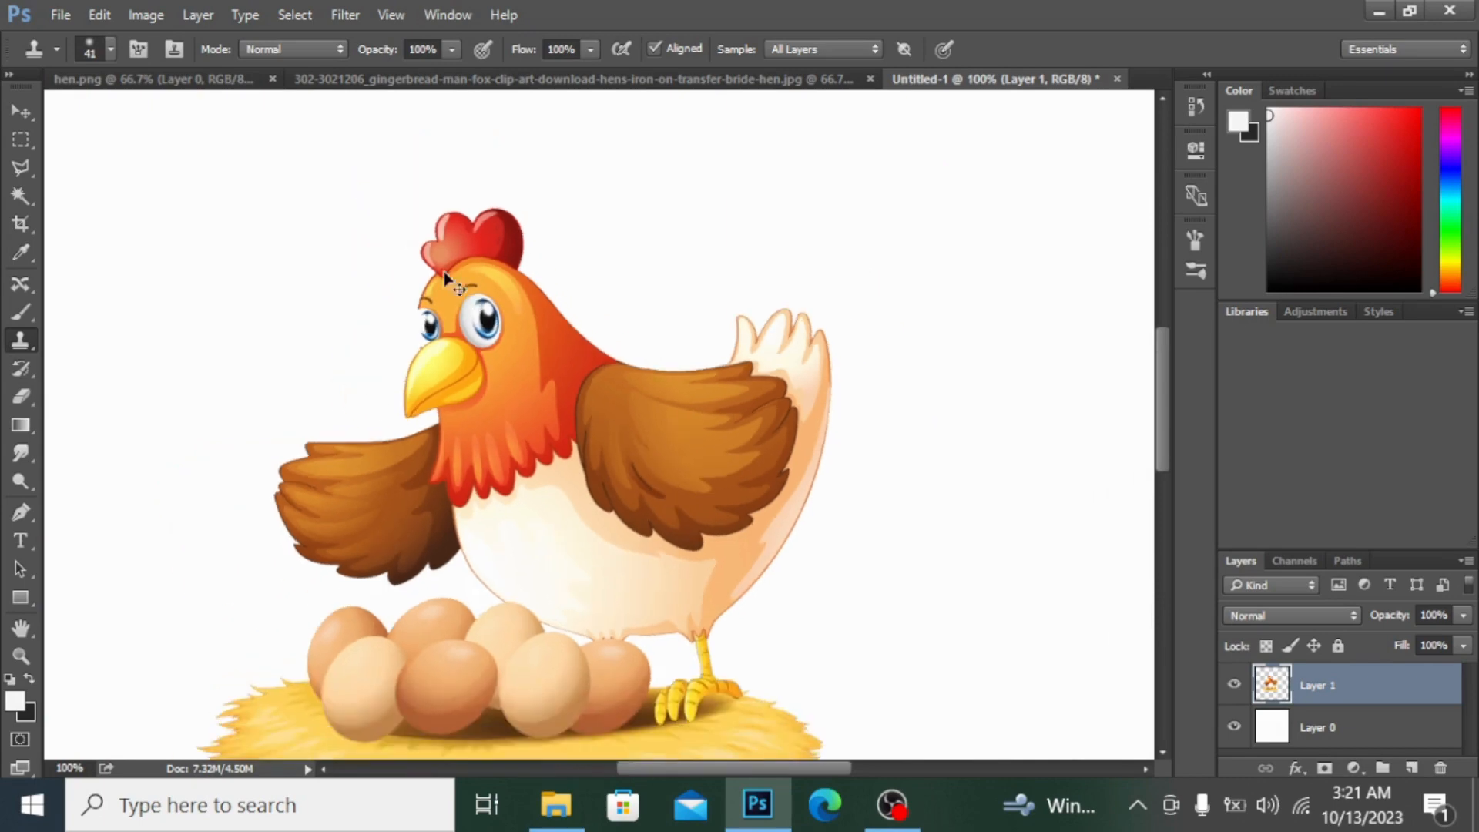
{"action": "key", "text": "ctrl+plus"}
{"action": "key", "text": "ctrl+plus"}
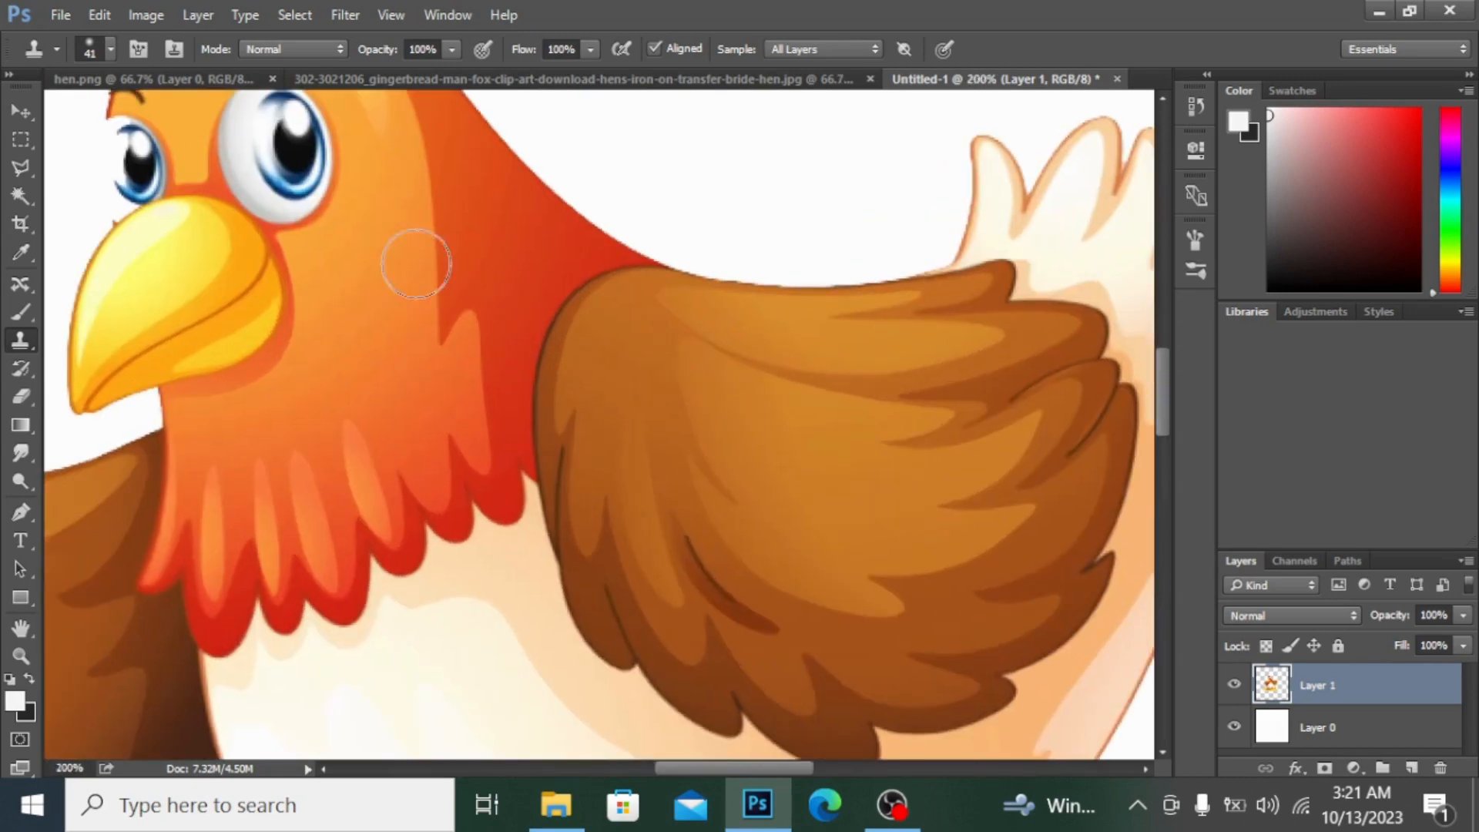
{"action": "left_click", "coordinate": [110, 49]}
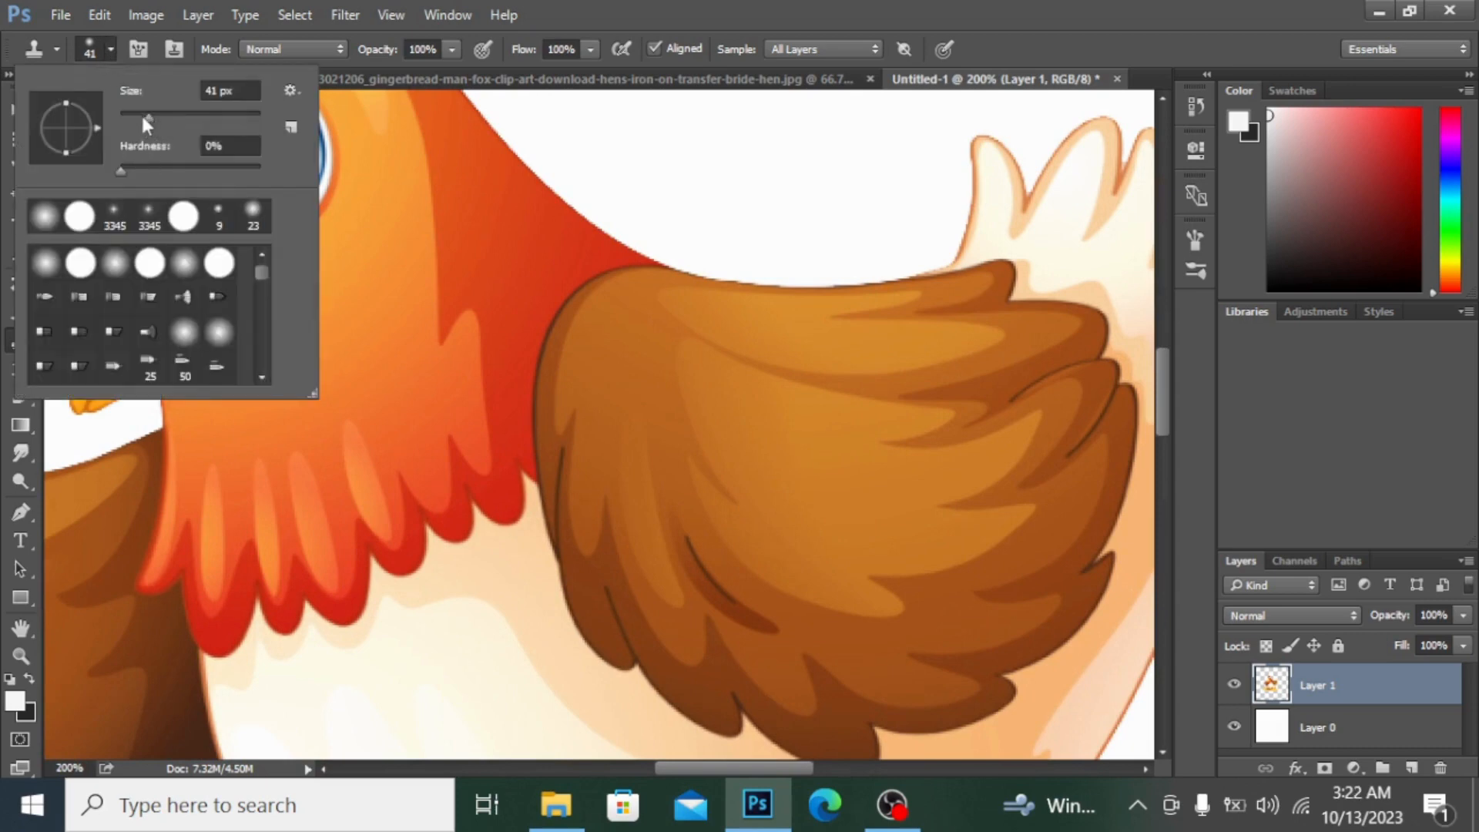
{"action": "left_click_drag", "start_coordinate": [145, 117], "coordinate": [130, 121]}
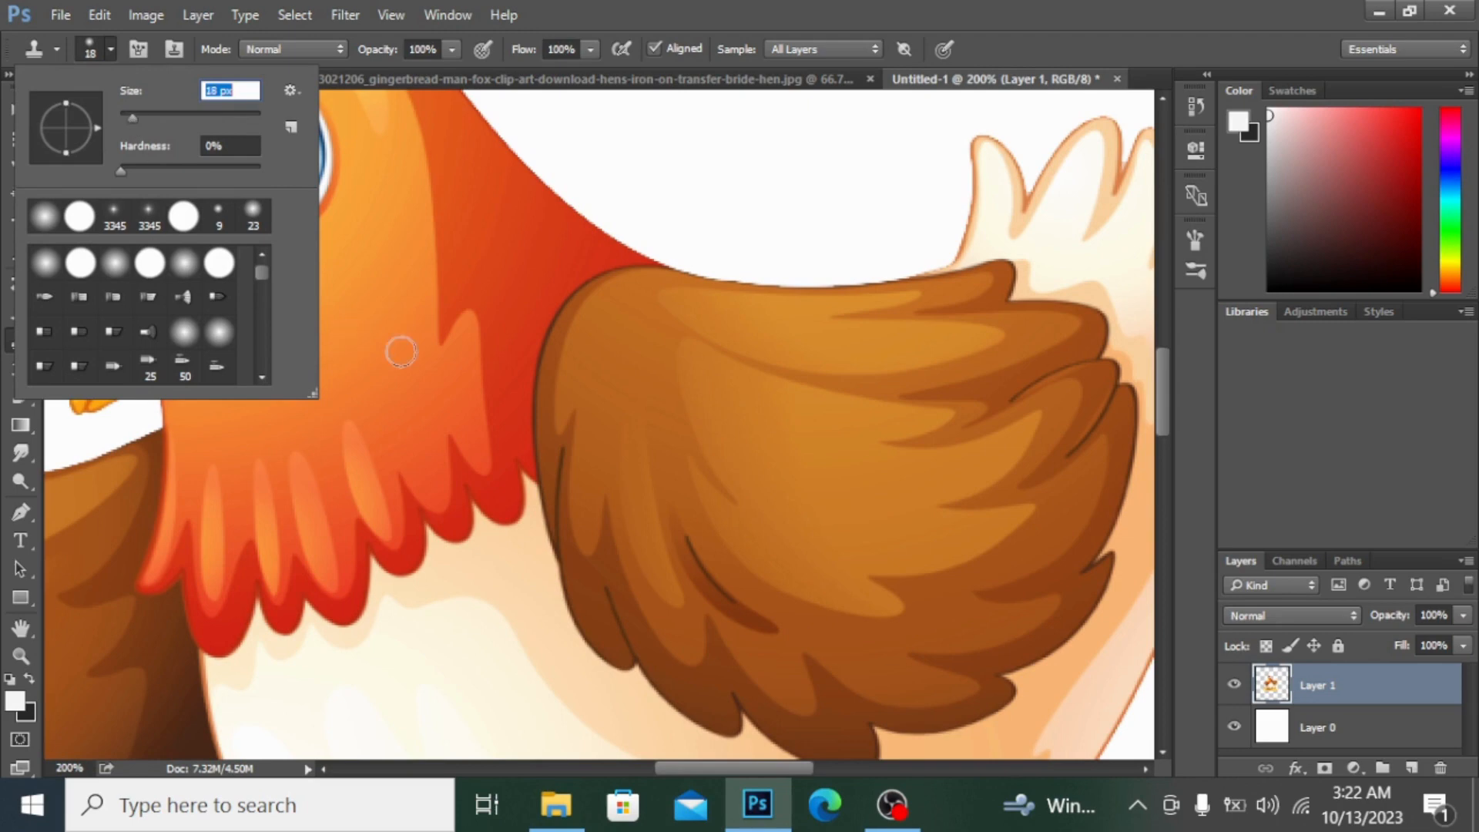
{"action": "key", "text": "Return"}
Try to clone the smaller eye's pupil over that eye's damaged outer edge, and undo the stroke.
{"action": "key", "text": "ctrl+minus"}
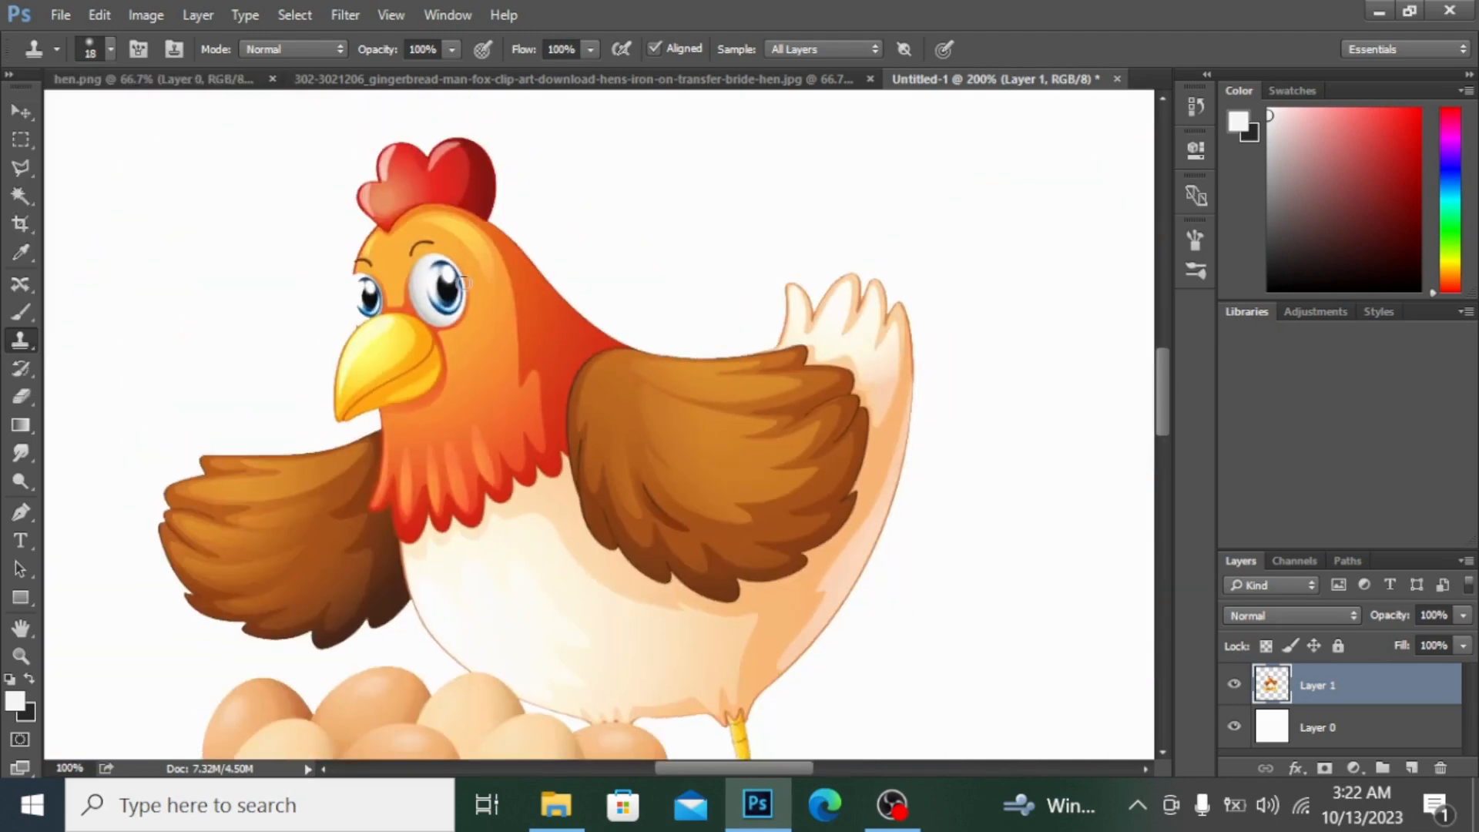
{"action": "key", "text": "ctrl+plus"}
{"action": "key", "text": "ctrl+plus"}
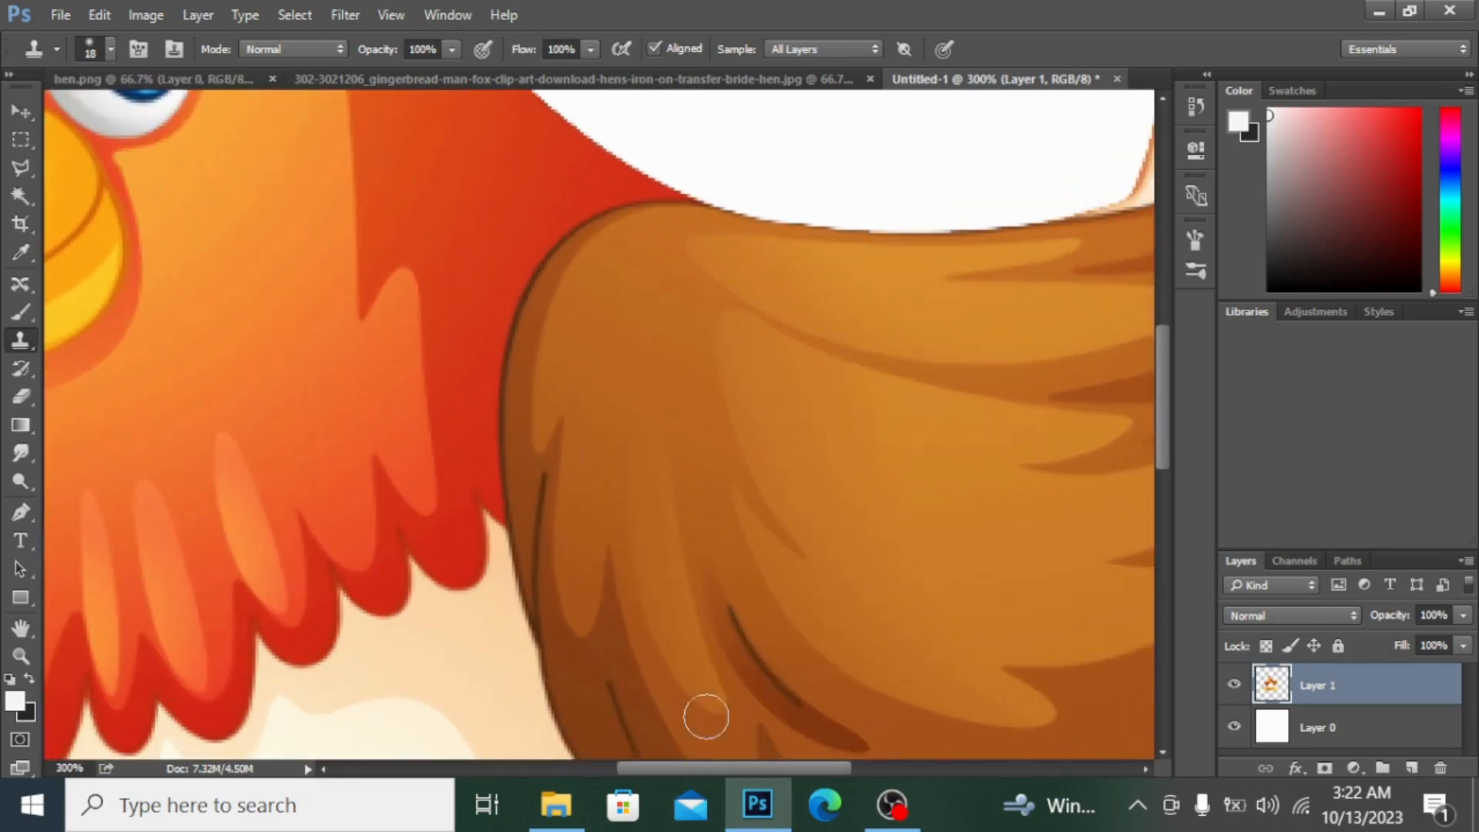
{"action": "left_click_drag", "start_coordinate": [725, 758], "coordinate": [651, 758]}
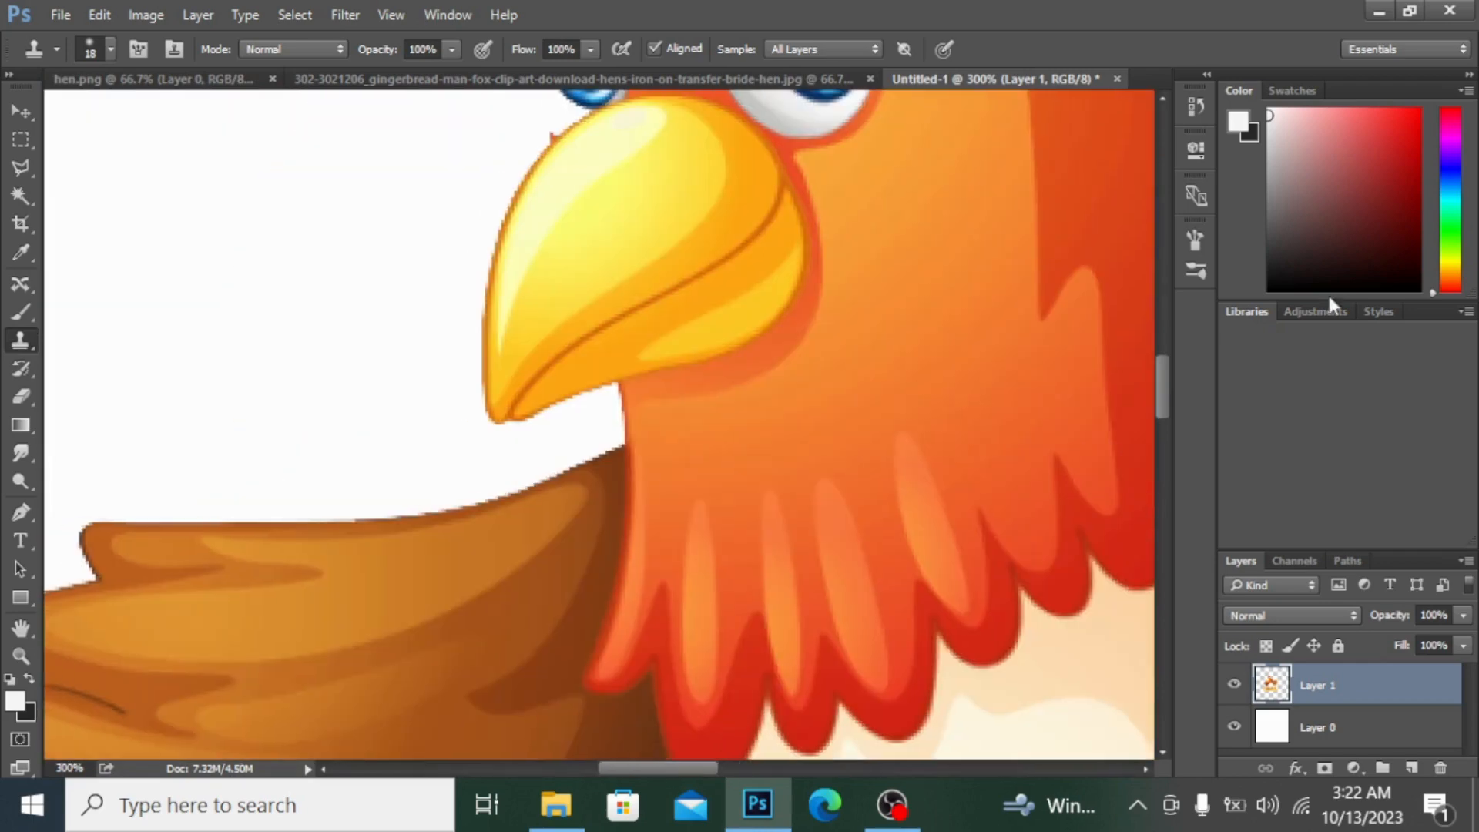
{"action": "left_click_drag", "start_coordinate": [1160, 385], "coordinate": [1155, 342]}
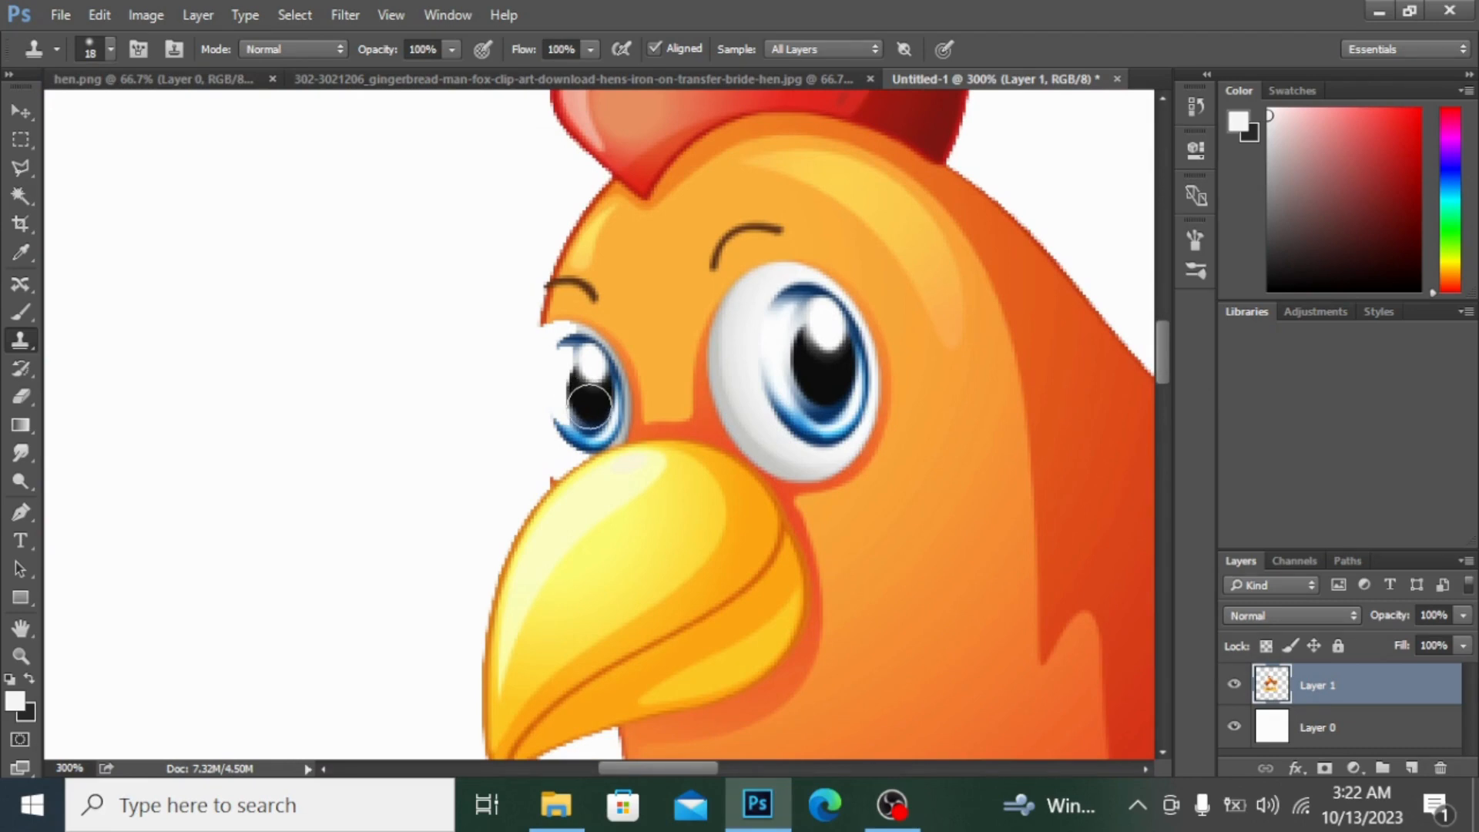
{"action": "left_click", "coordinate": [589, 405], "text": "alt"}
{"action": "mouse_move", "coordinate": [589, 405]}
{"action": "left_mouse_down"}
{"action": "mouse_move", "coordinate": [557, 404]}
{"action": "mouse_move", "coordinate": [569, 410]}
{"action": "left_mouse_up"}
{"action": "key", "text": "ctrl+z"}
Add a new layer above the hen, try cloning the larger eye's pupil onto the smaller eye, and undo that stamp.
{"action": "left_click", "coordinate": [1412, 768]}
{"action": "left_click", "coordinate": [842, 456]}
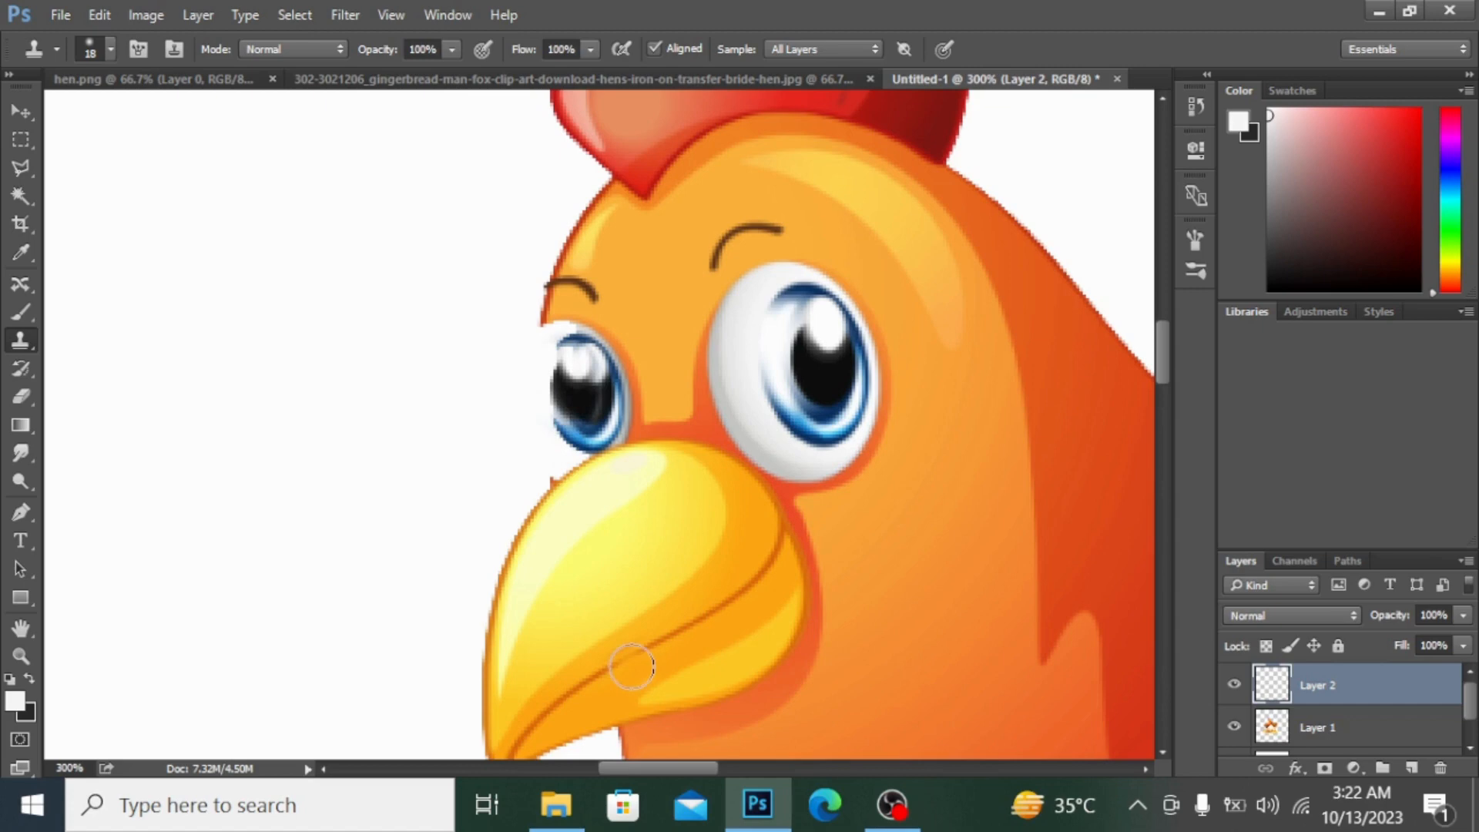
{"action": "left_click", "coordinate": [821, 377], "text": "alt"}
{"action": "left_click", "coordinate": [568, 392]}
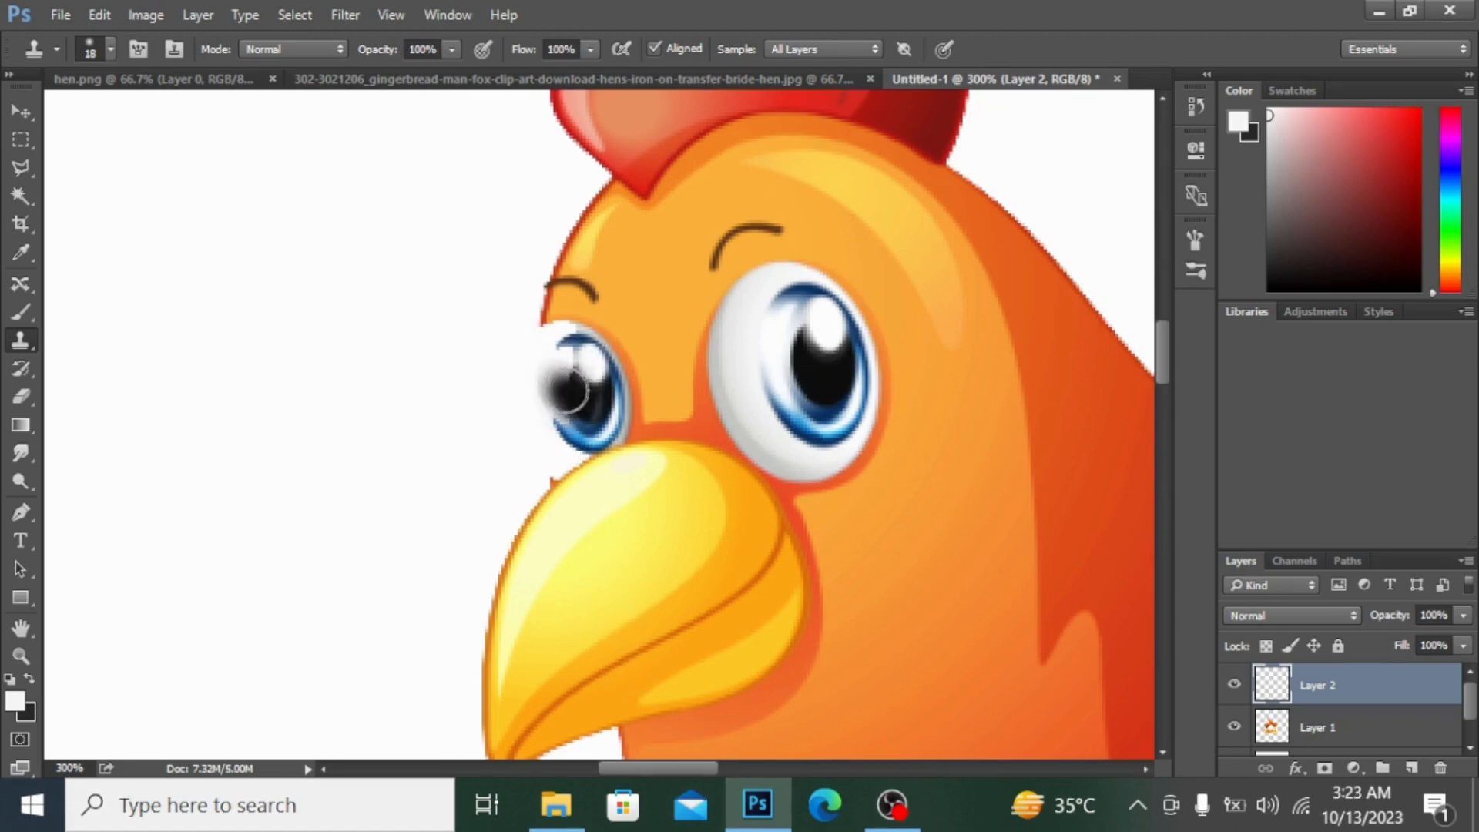
{"action": "key", "text": "ctrl+z"}
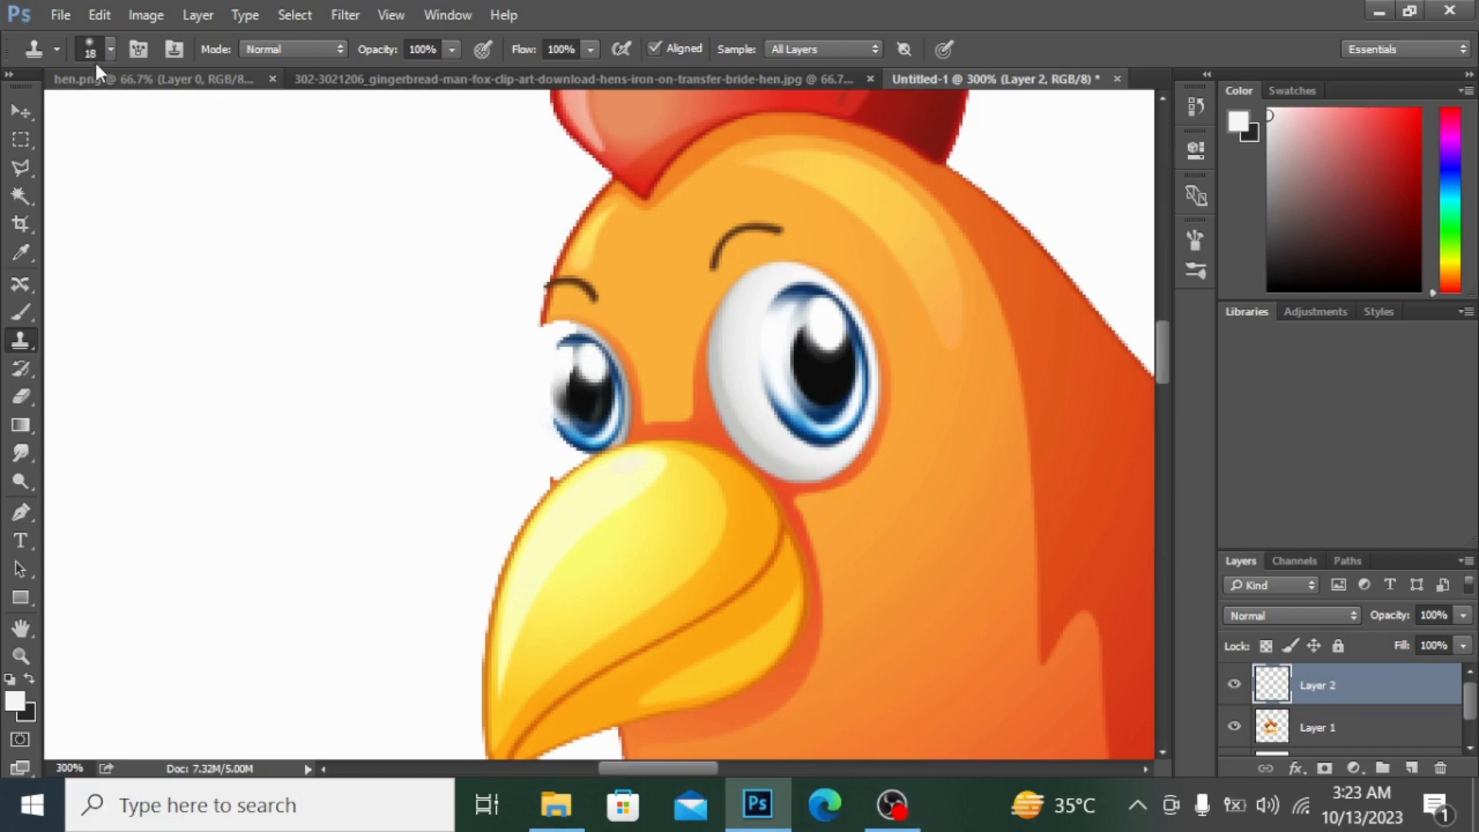
Reduce the Clone Stamp brush size to 13 px, clone over the smaller eye's damaged outer edge, and undo the stray stamps.
{"action": "left_click", "coordinate": [109, 49]}
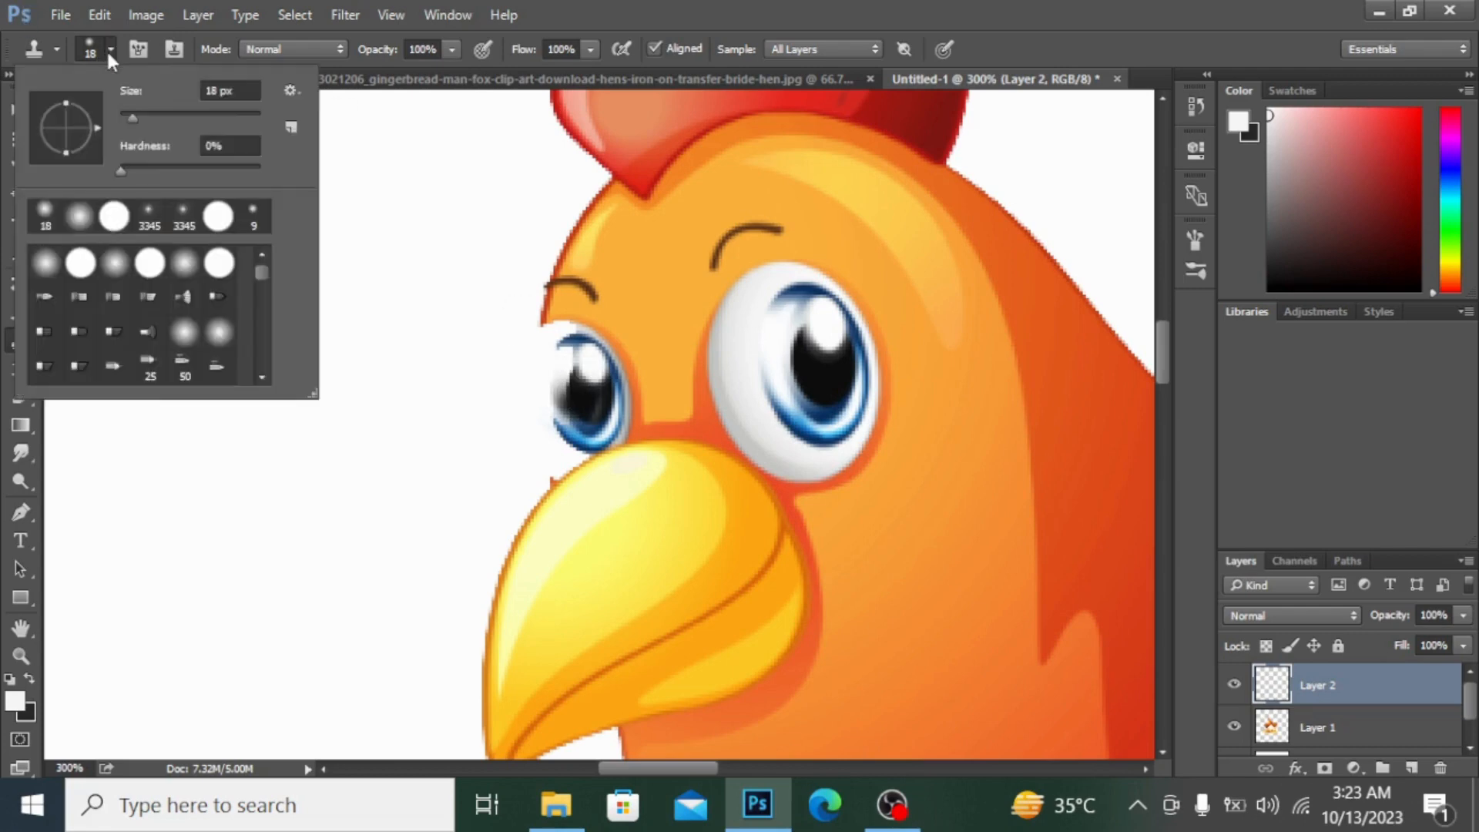
{"action": "left_click", "coordinate": [128, 113]}
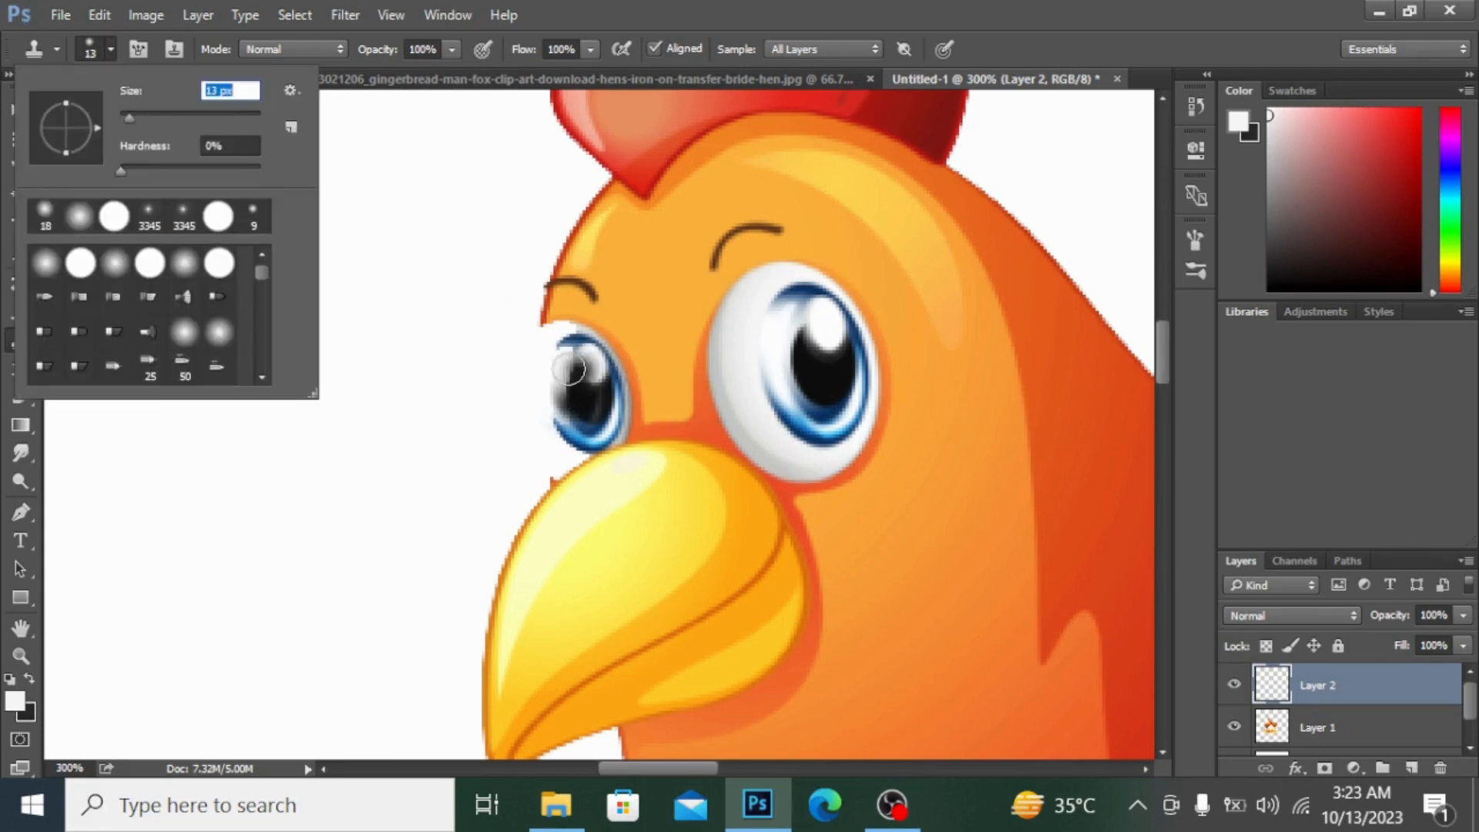
{"action": "left_click_drag", "start_coordinate": [570, 370], "coordinate": [568, 357]}
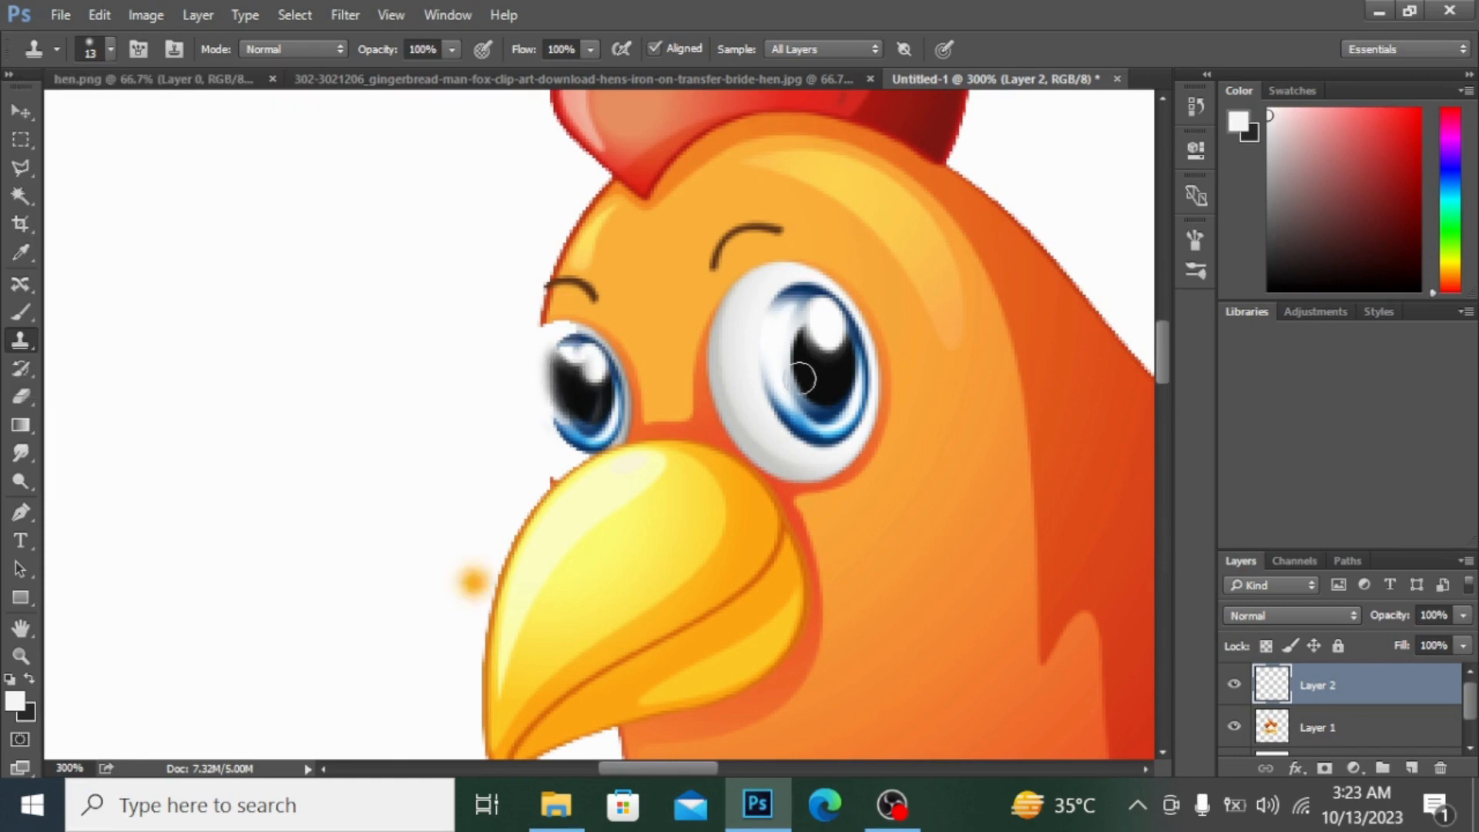
{"action": "left_click", "coordinate": [712, 377]}
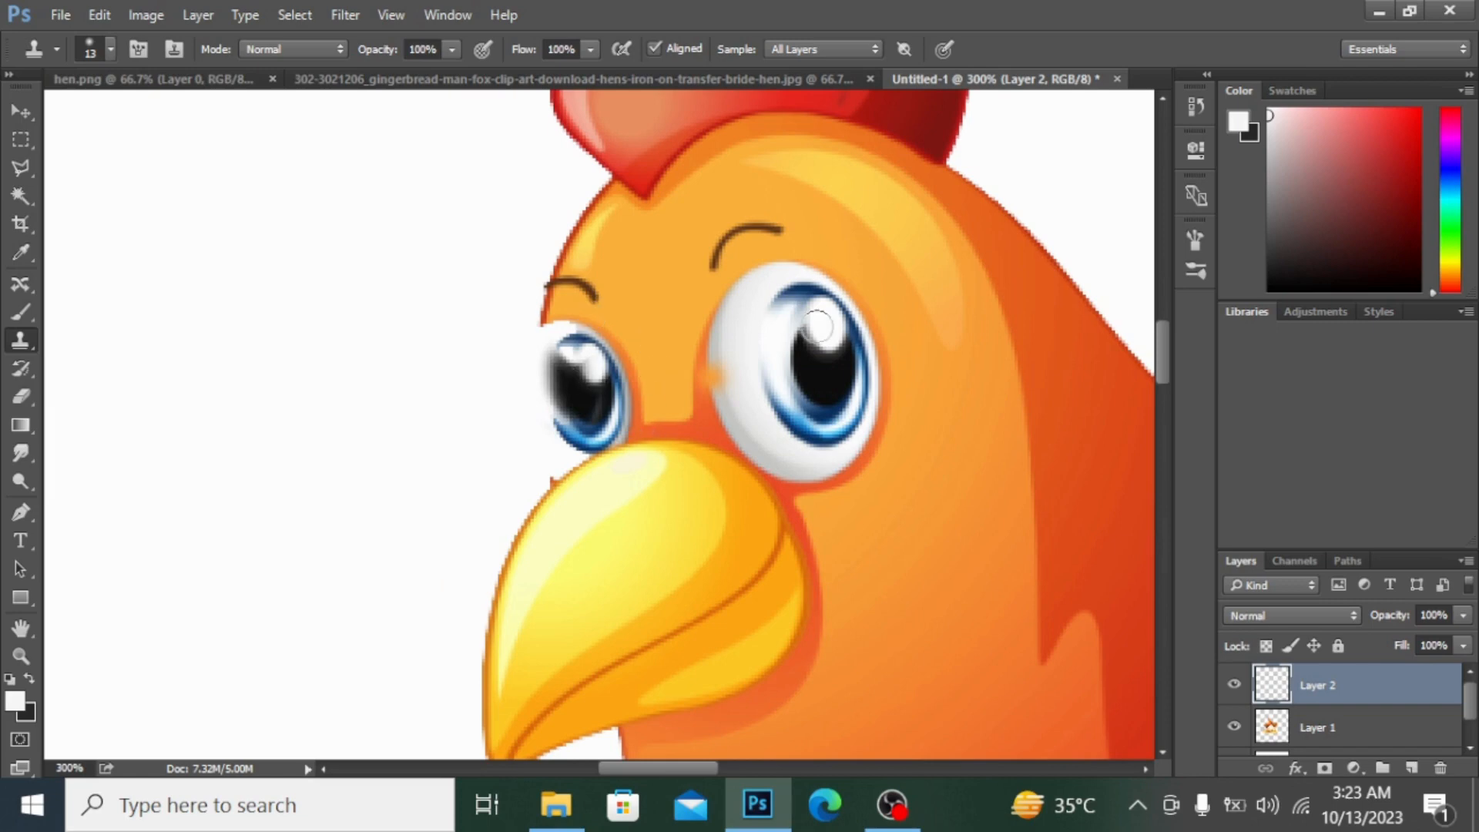
{"action": "key", "text": "ctrl+alt+z"}
{"action": "key", "text": "ctrl+alt+z"}
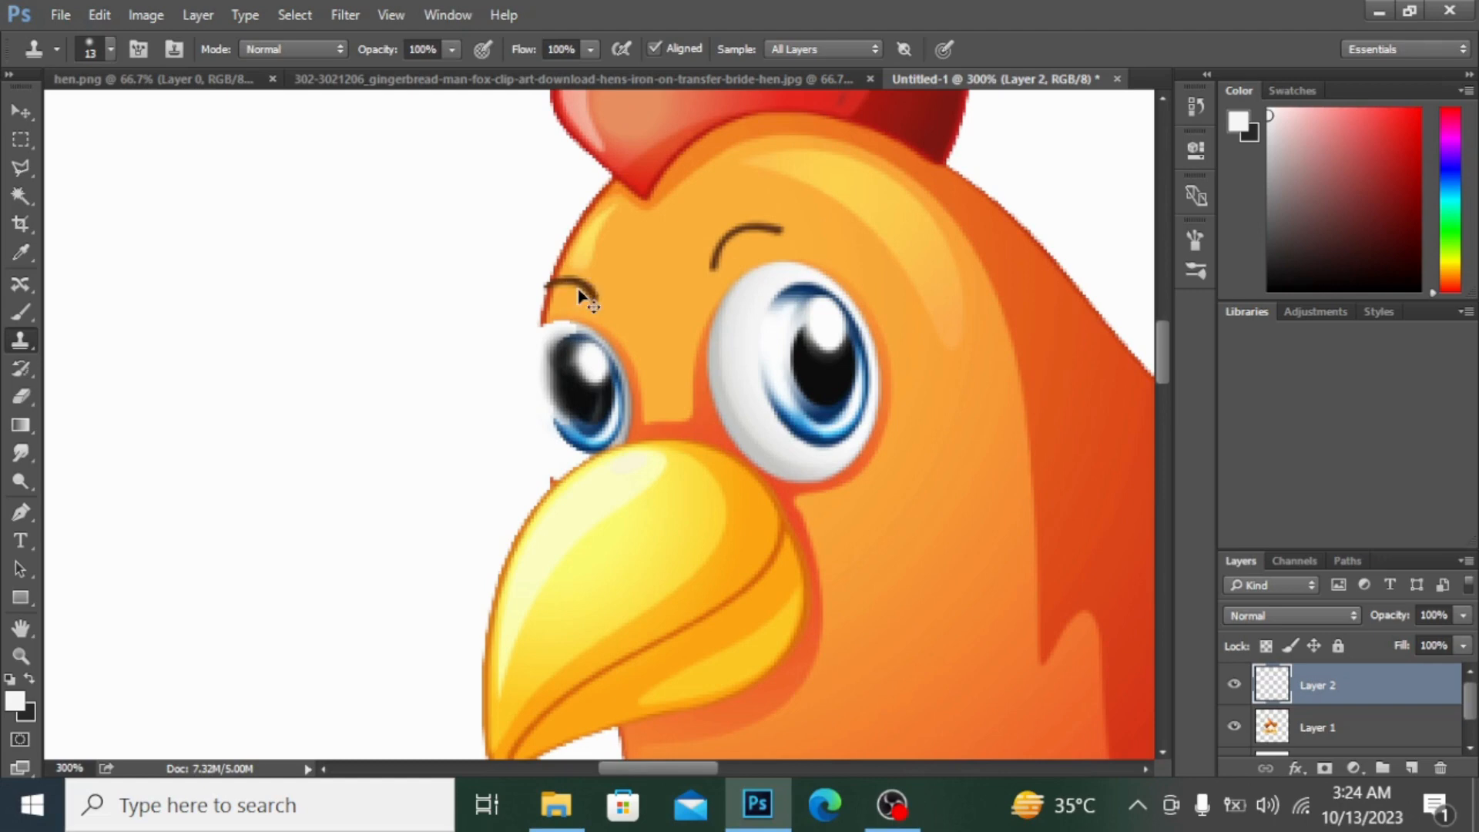
Delete Layer 2, the cloning layer above the hen.
{"action": "key", "text": "ctrl+minus"}
{"action": "key", "text": "ctrl+minus"}
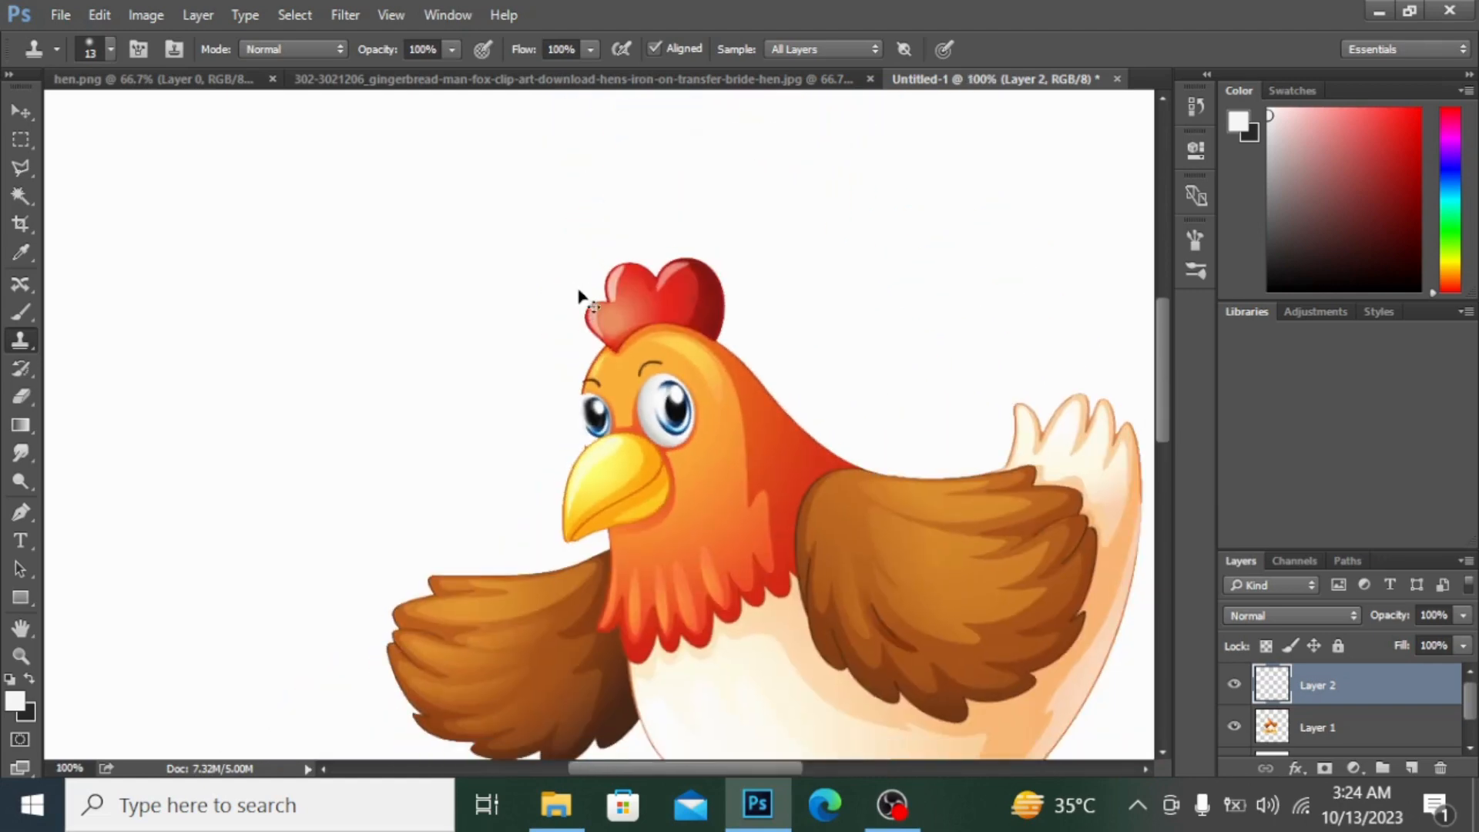
{"action": "key", "text": "ctrl+minus"}
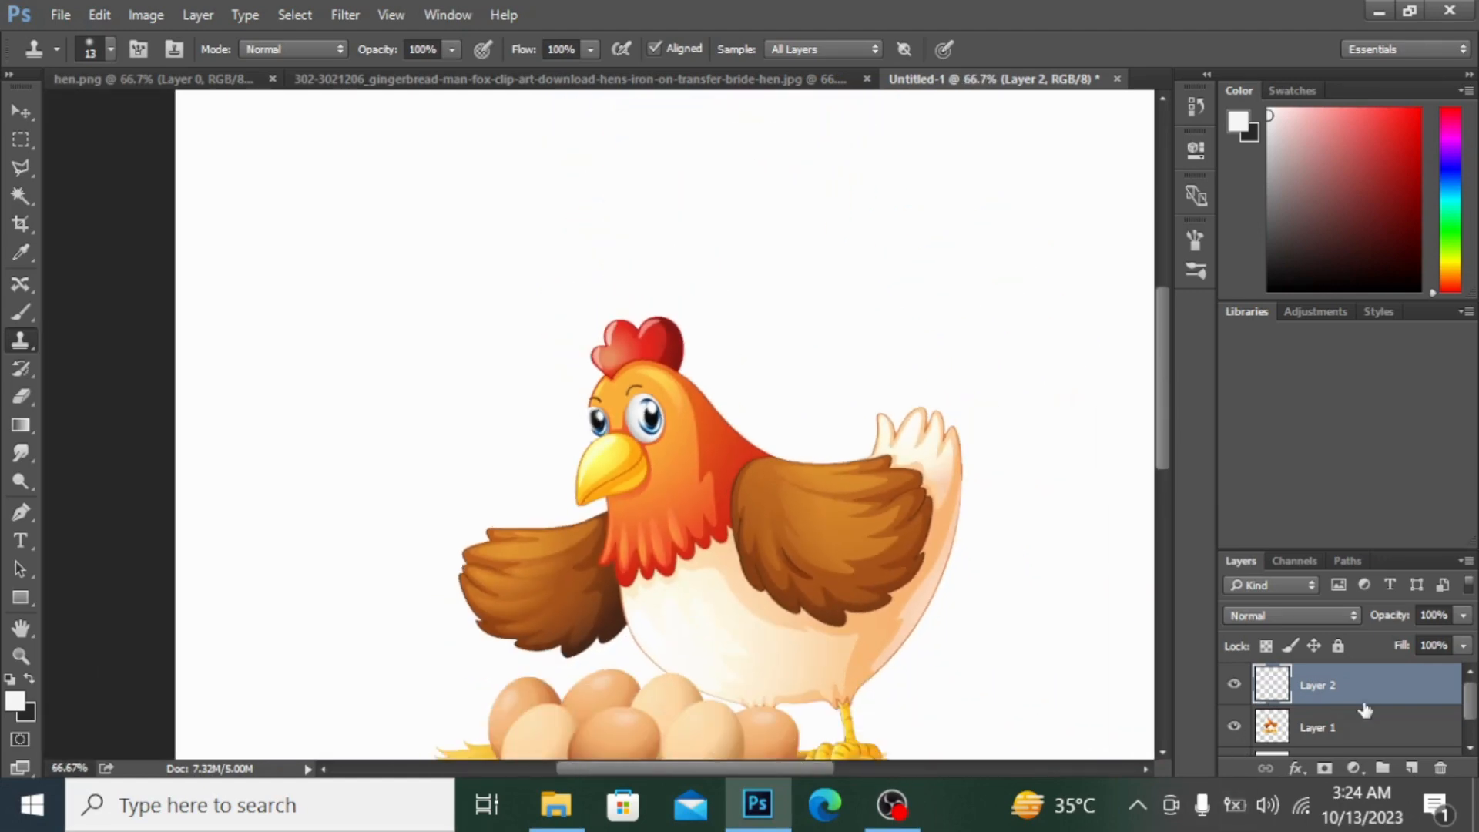
{"action": "key", "text": "Delete"}
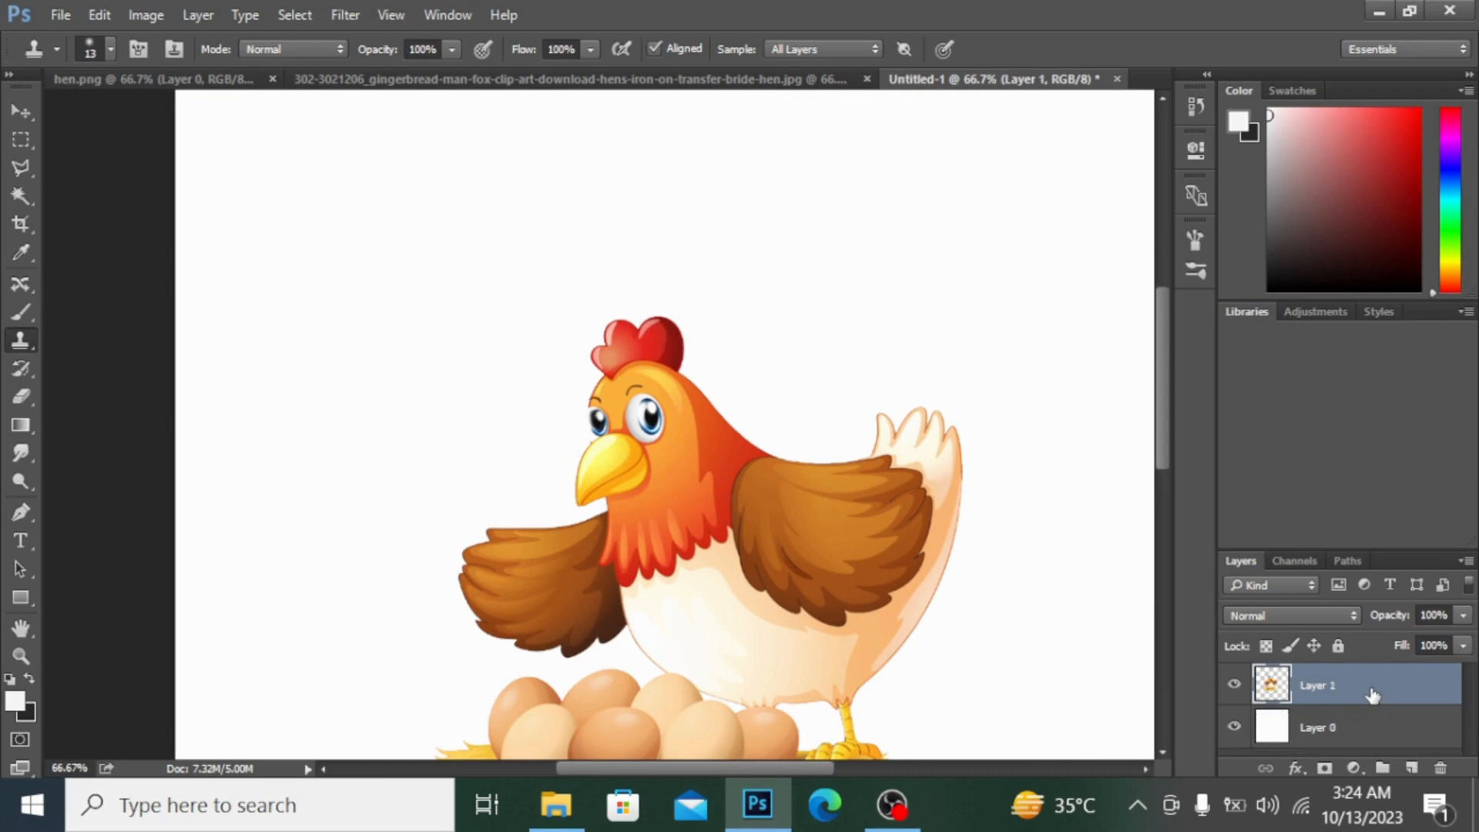
Enlarge the hen on Layer 1 proportionally by about a third and move it to the middle of the canvas.
{"action": "key", "text": "ctrl+minus"}
{"action": "key", "text": "ctrl+minus"}
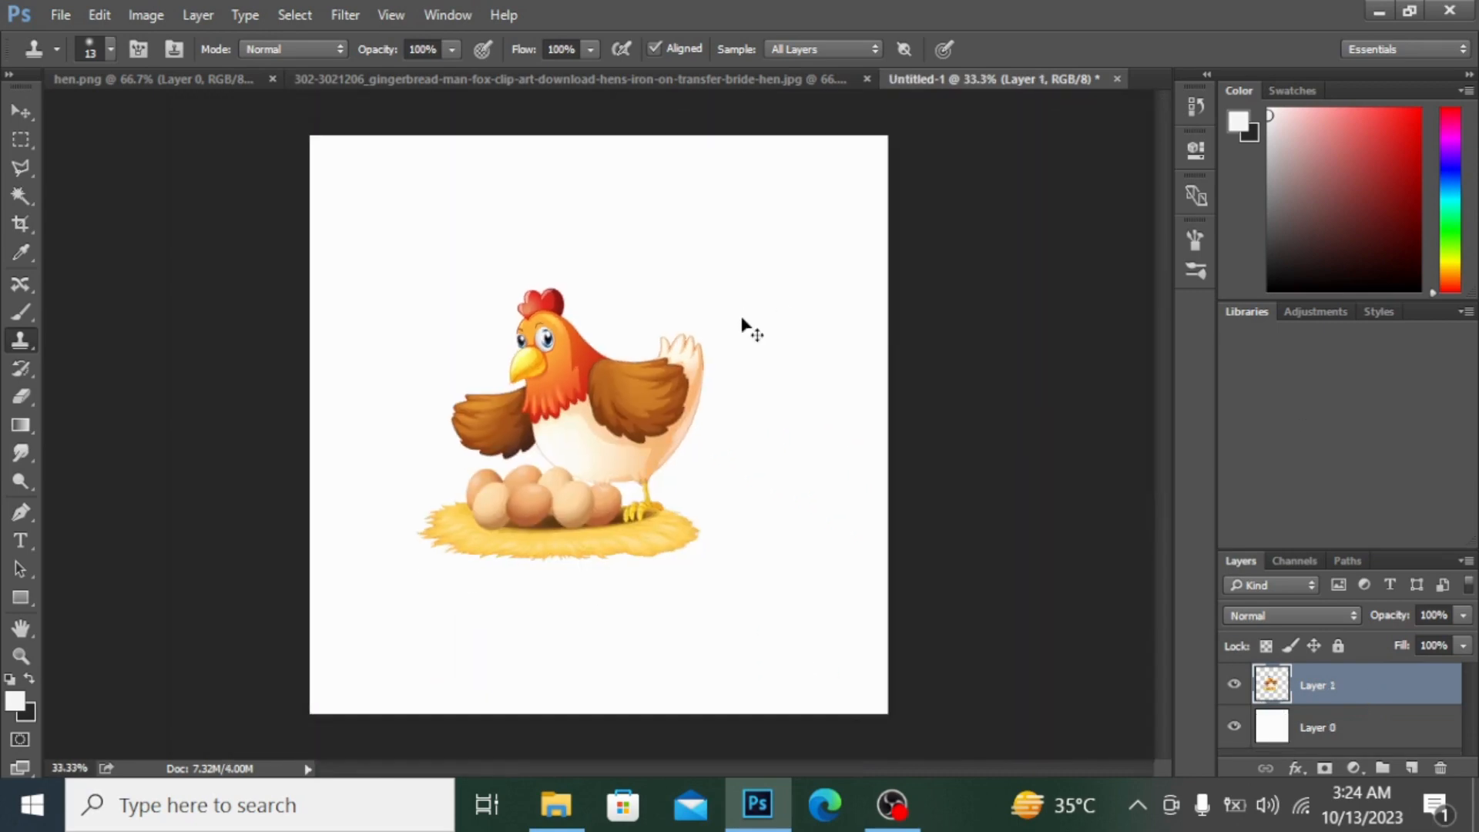
{"action": "key", "text": "ctrl+t"}
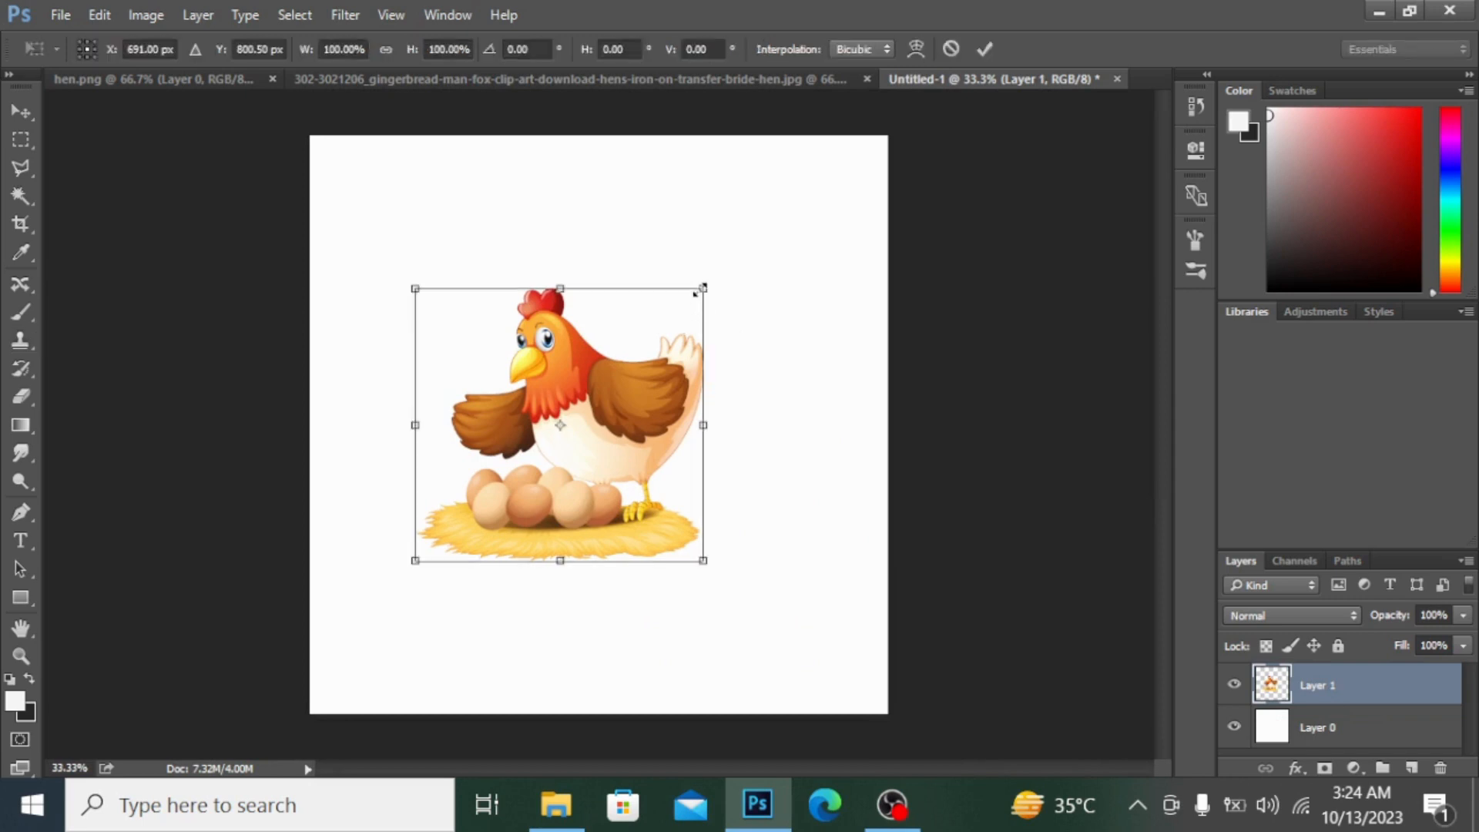
{"action": "left_click_drag", "start_coordinate": [701, 290], "coordinate": [748, 240]}
{"action": "key", "text": "s"}
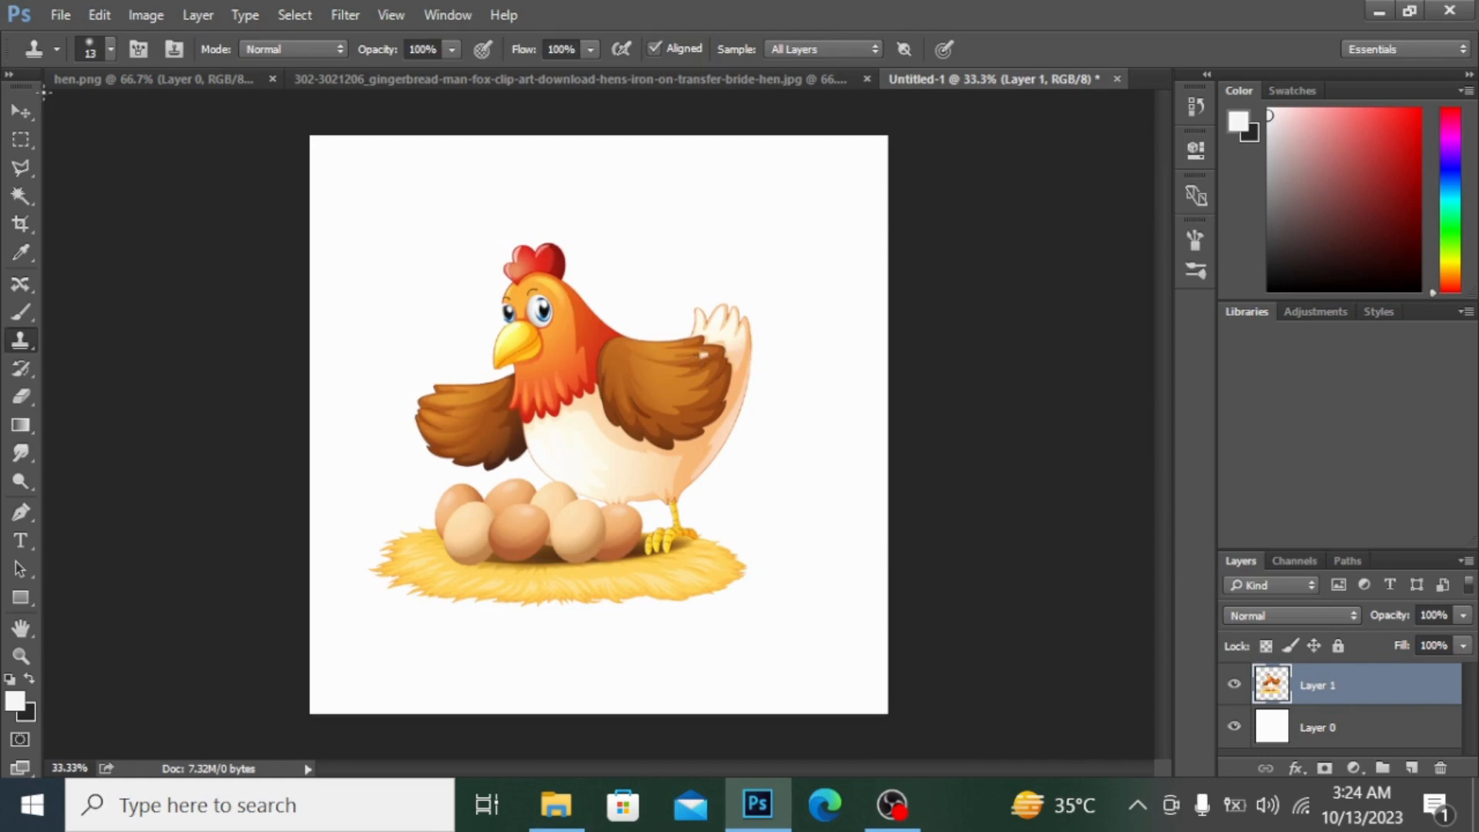
{"action": "key", "text": "v"}
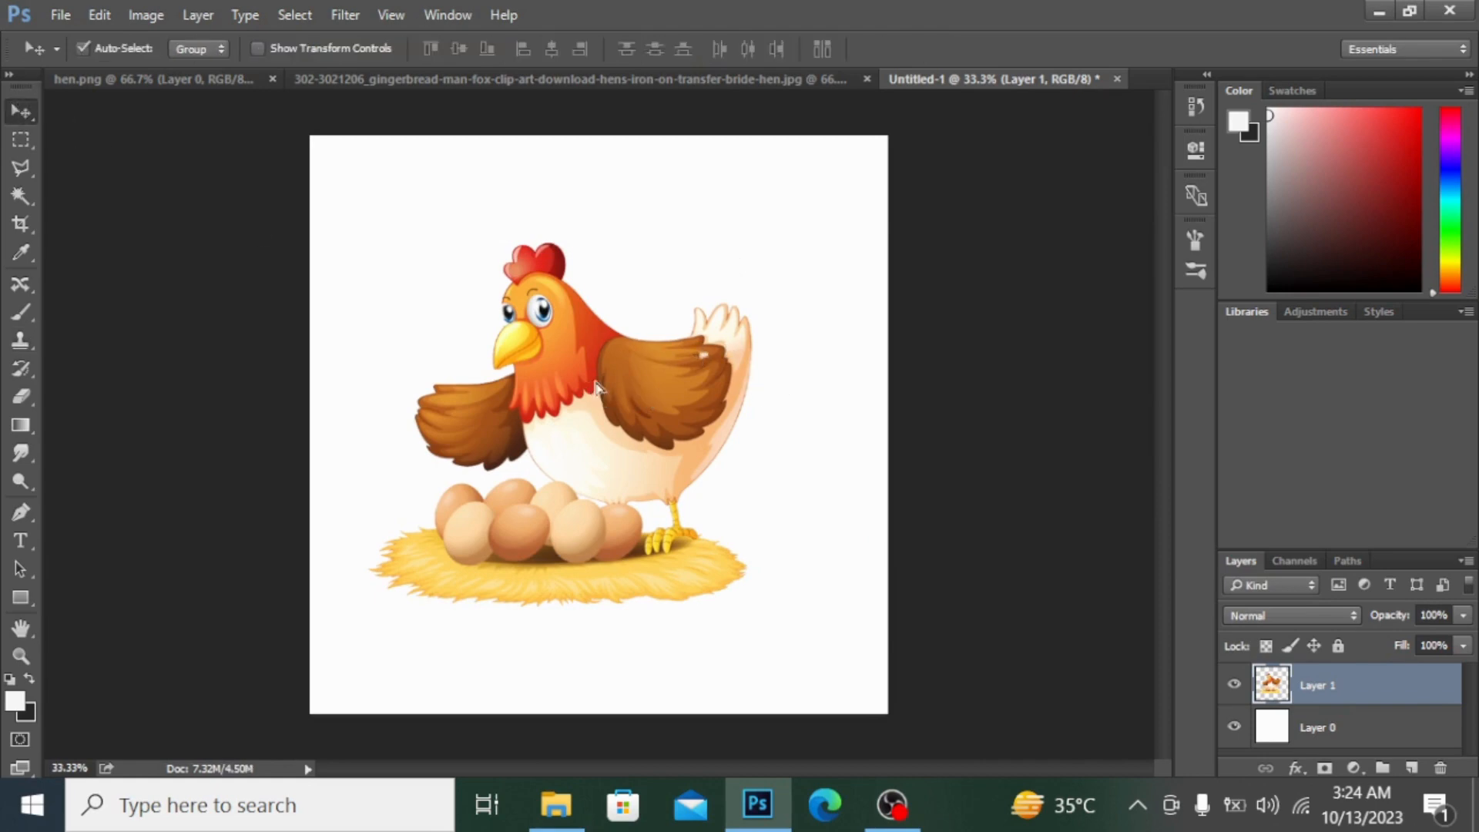
{"action": "left_click_drag", "start_coordinate": [597, 387], "coordinate": [621, 388]}
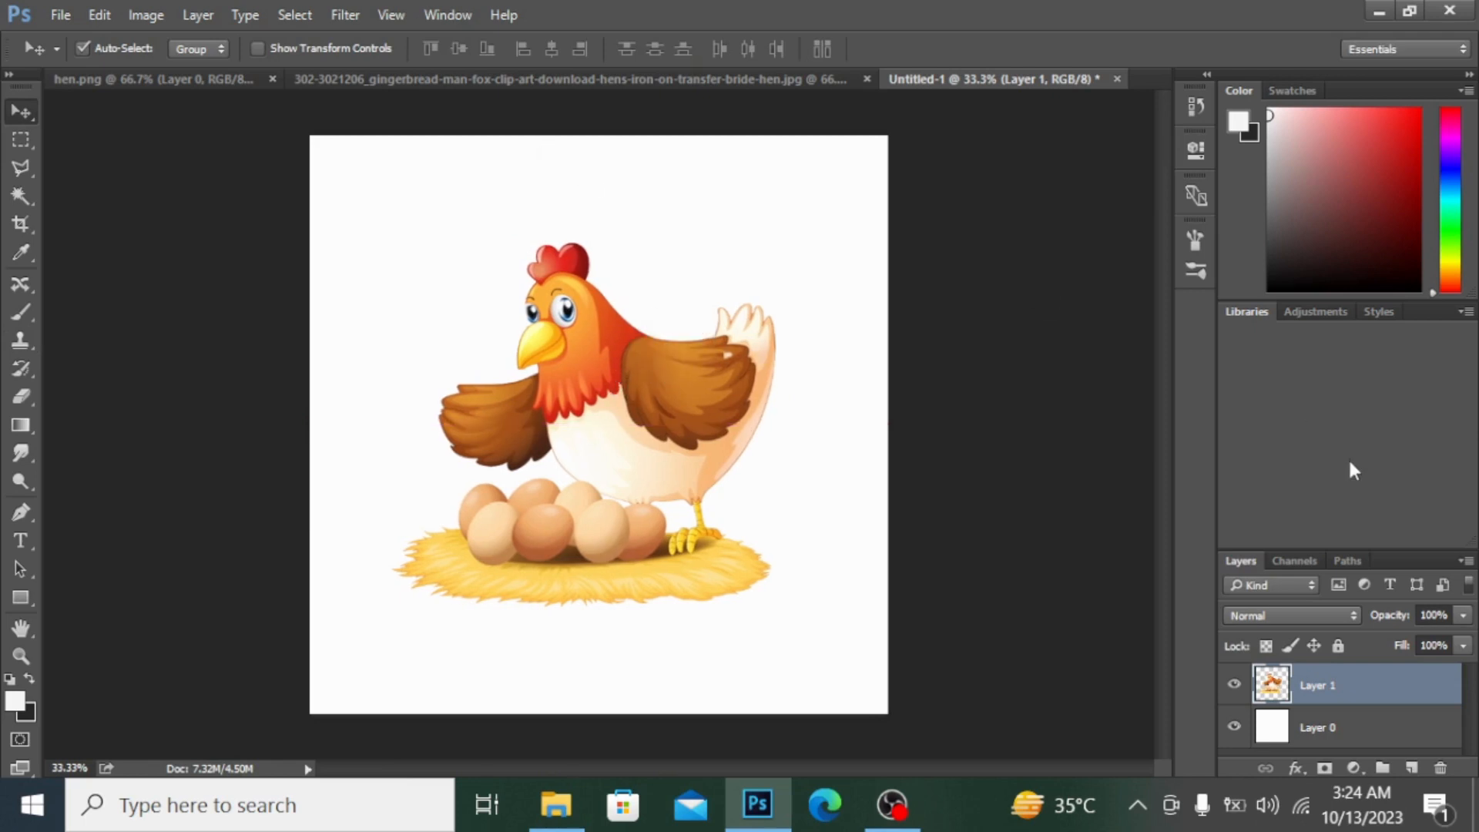
Duplicate Layer 1 with the copy hidden, and apply an Offset of +600 px horizontally and vertically with Wrap Around to the original.
{"action": "key", "text": "ctrl+j"}
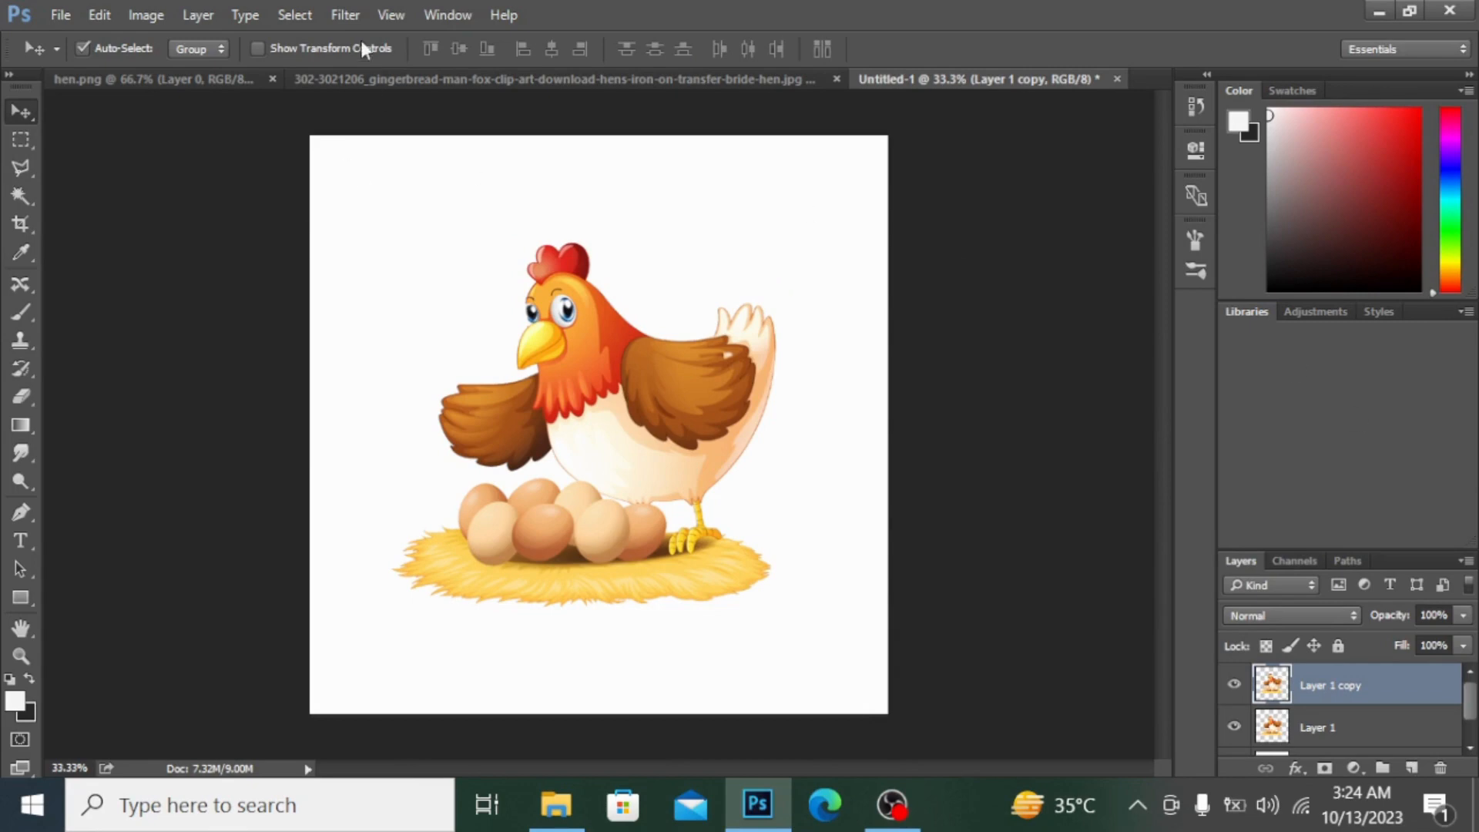
{"action": "left_click", "coordinate": [1356, 728]}
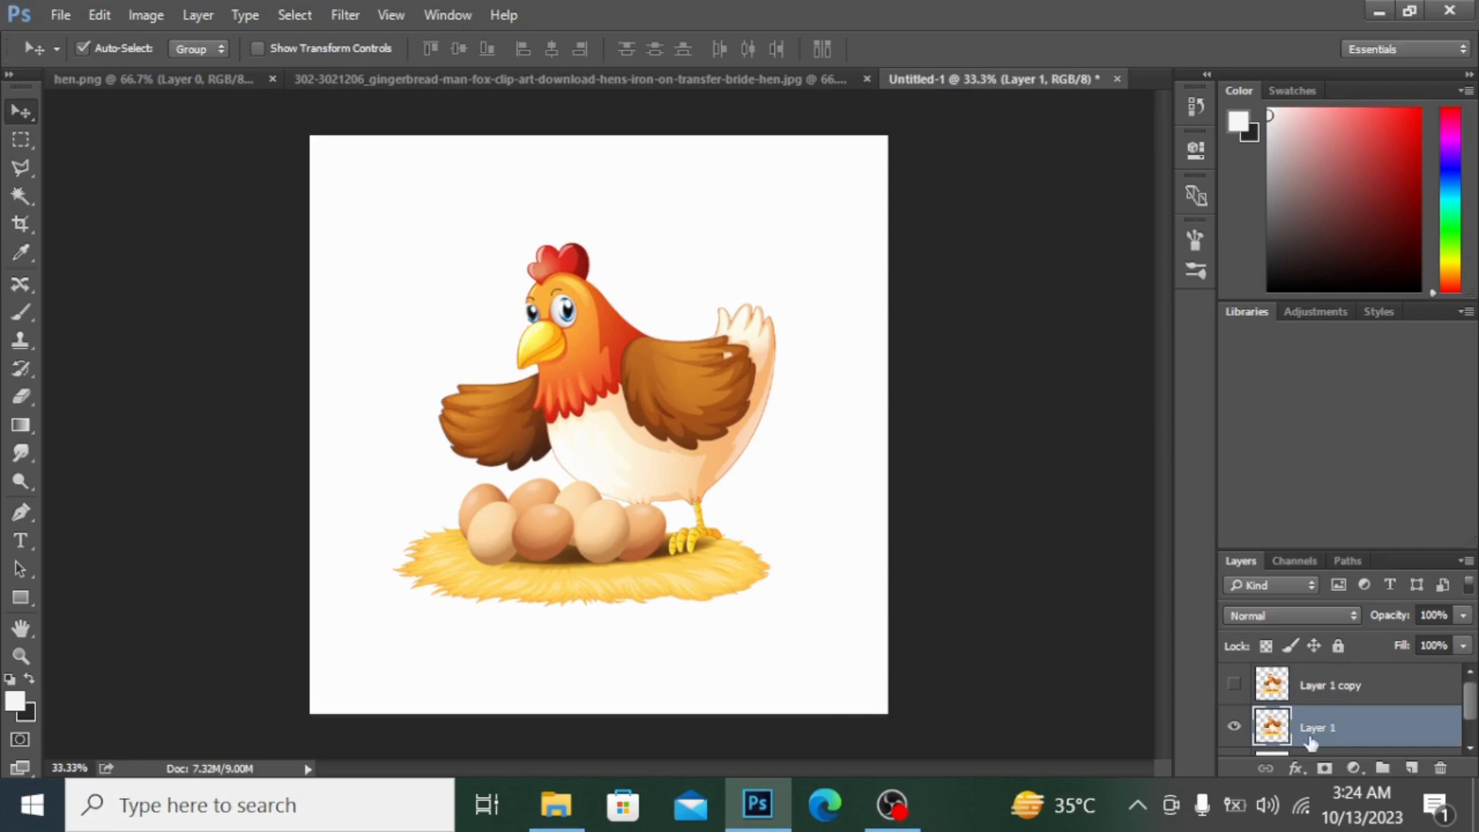
{"action": "left_click", "coordinate": [346, 15]}
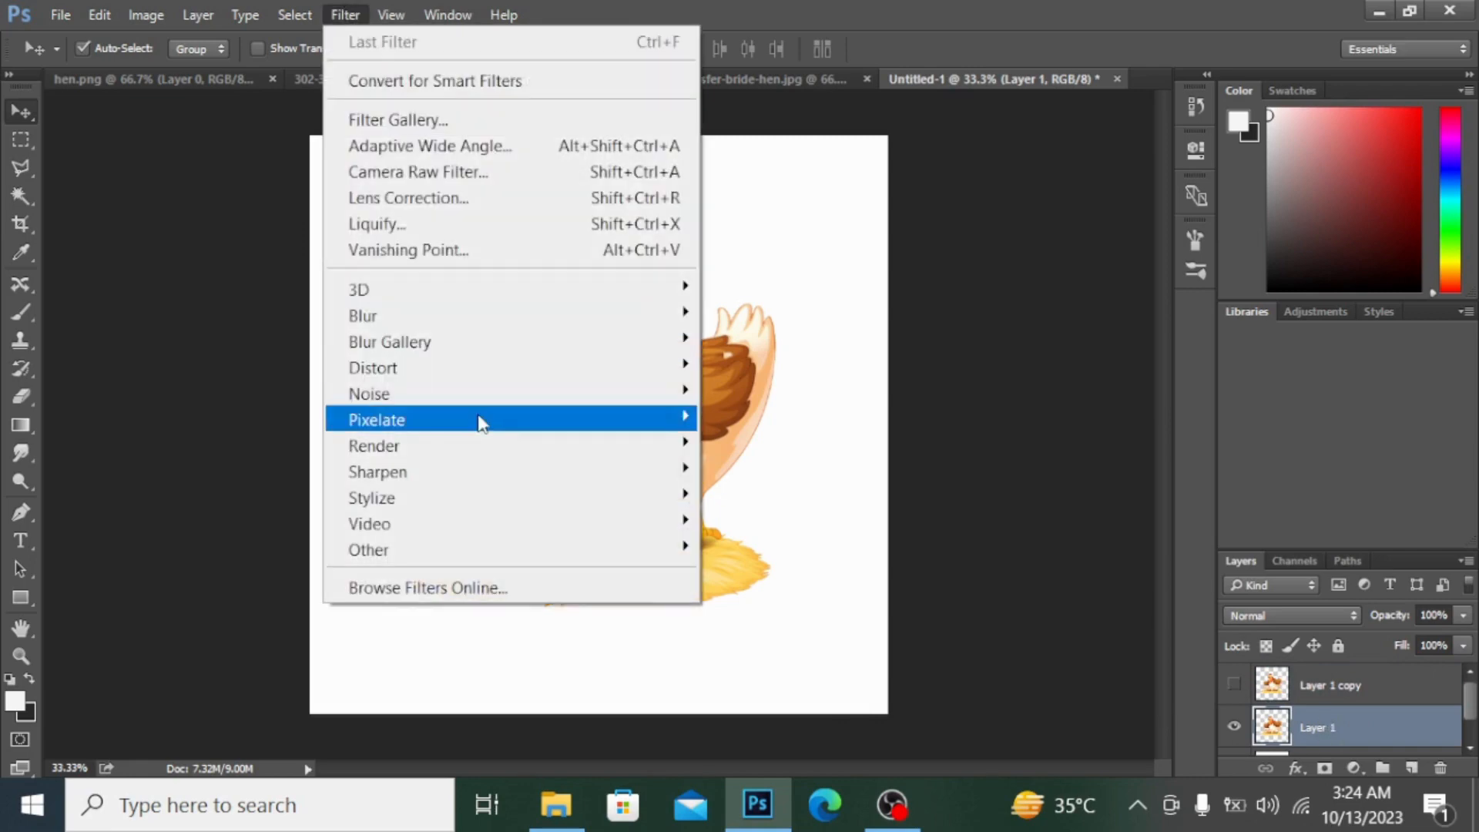
{"action": "mouse_move", "coordinate": [459, 560]}
{"action": "left_click", "coordinate": [758, 679]}
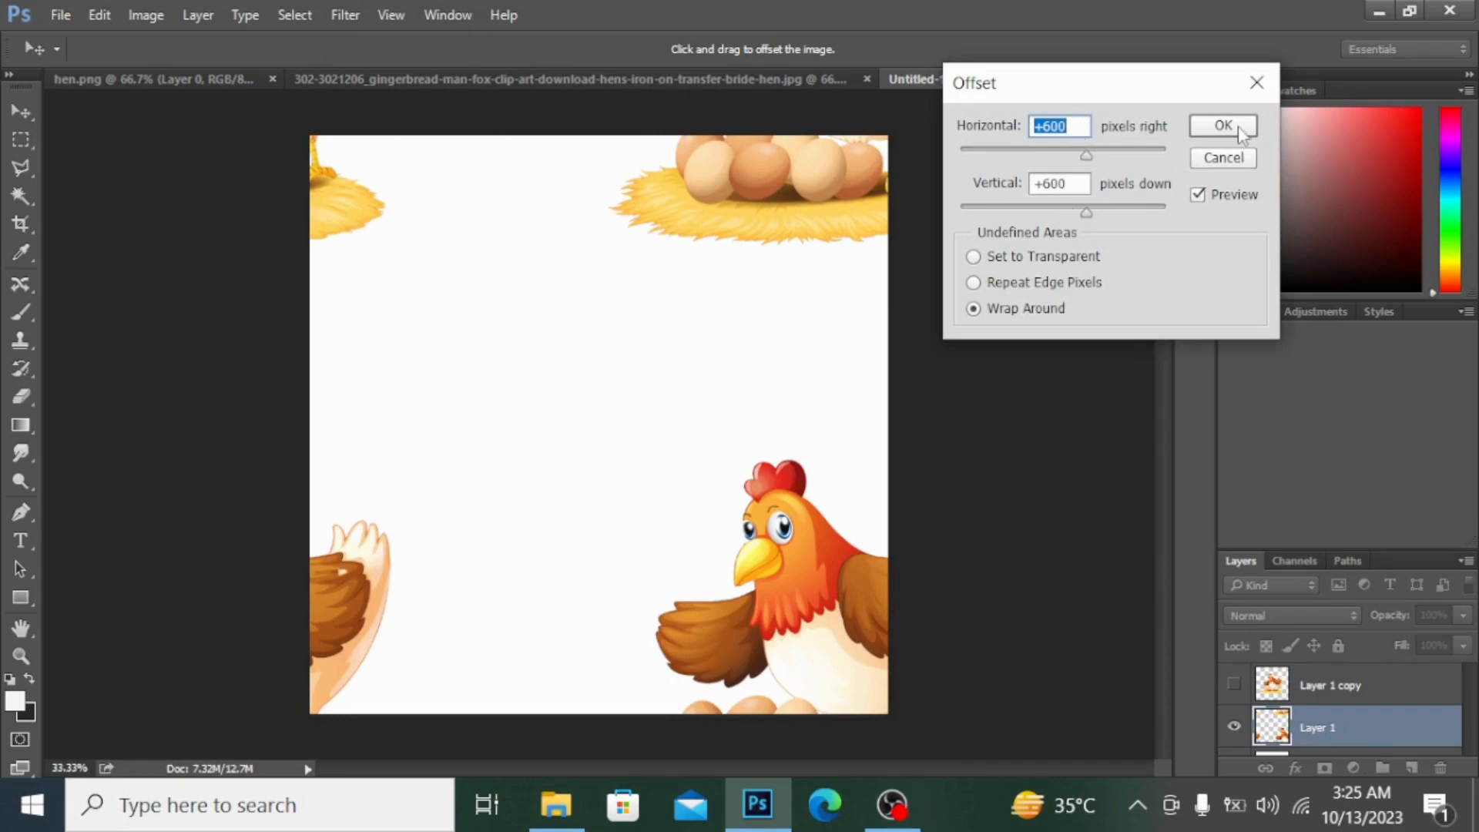
{"action": "left_click", "coordinate": [1237, 126]}
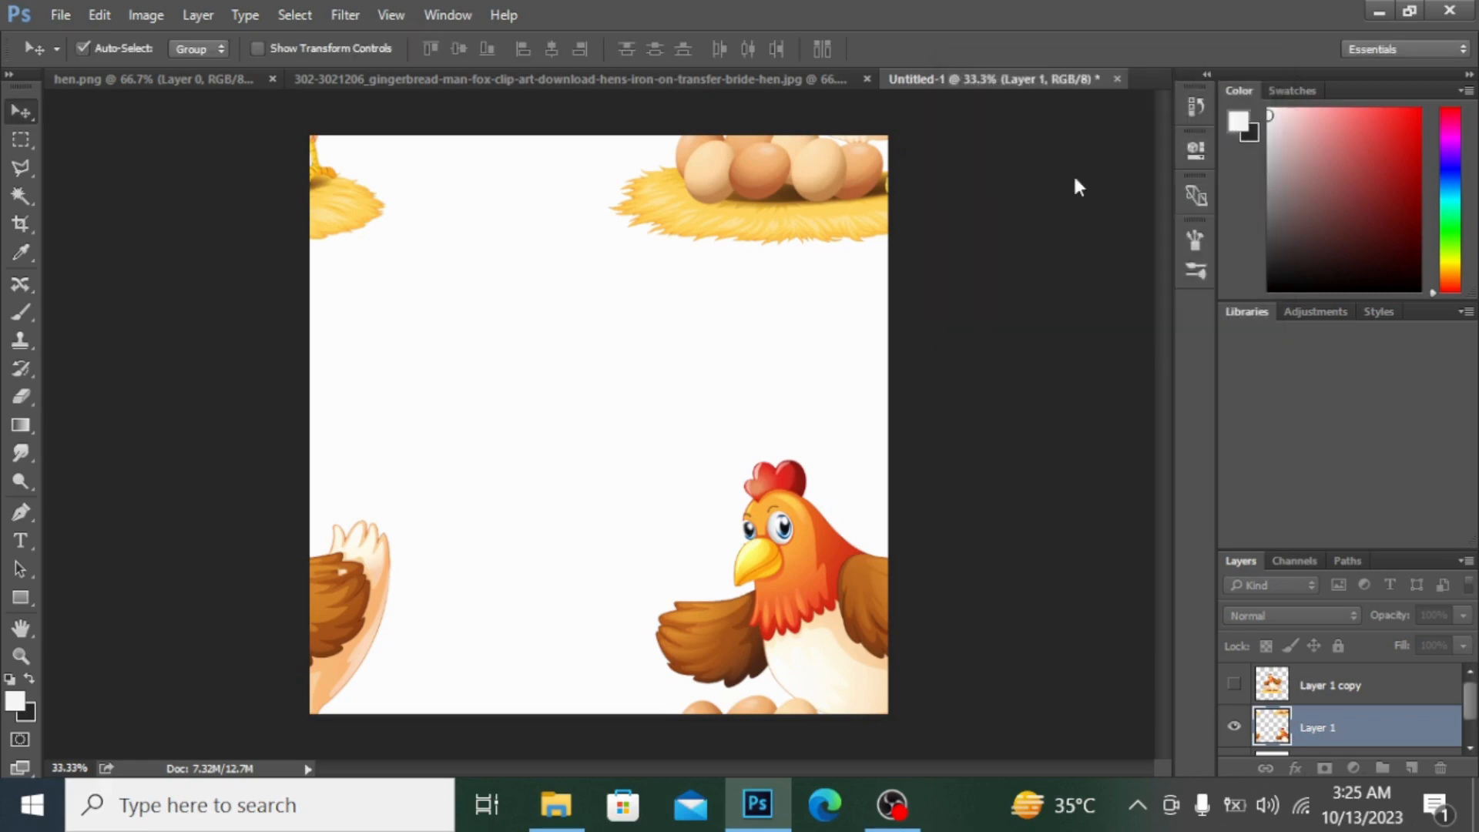
Copy the dancing hen from the gingerbread-man-fox clip-art document into the upper-left empty area of the Untitled-1 canvas.
{"action": "left_click", "coordinate": [544, 77]}
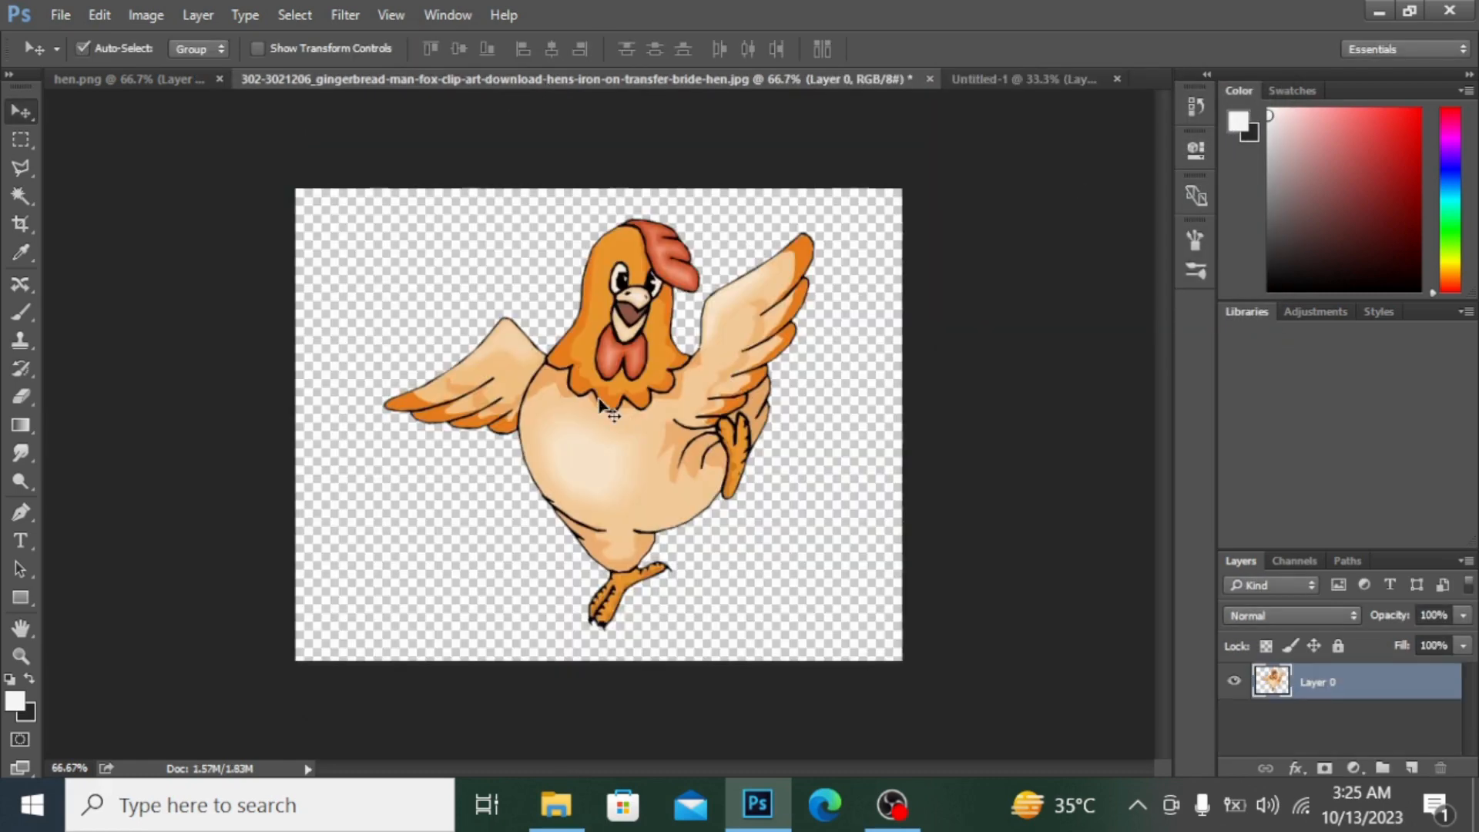
{"action": "left_click_drag", "start_coordinate": [601, 406], "coordinate": [482, 270]}
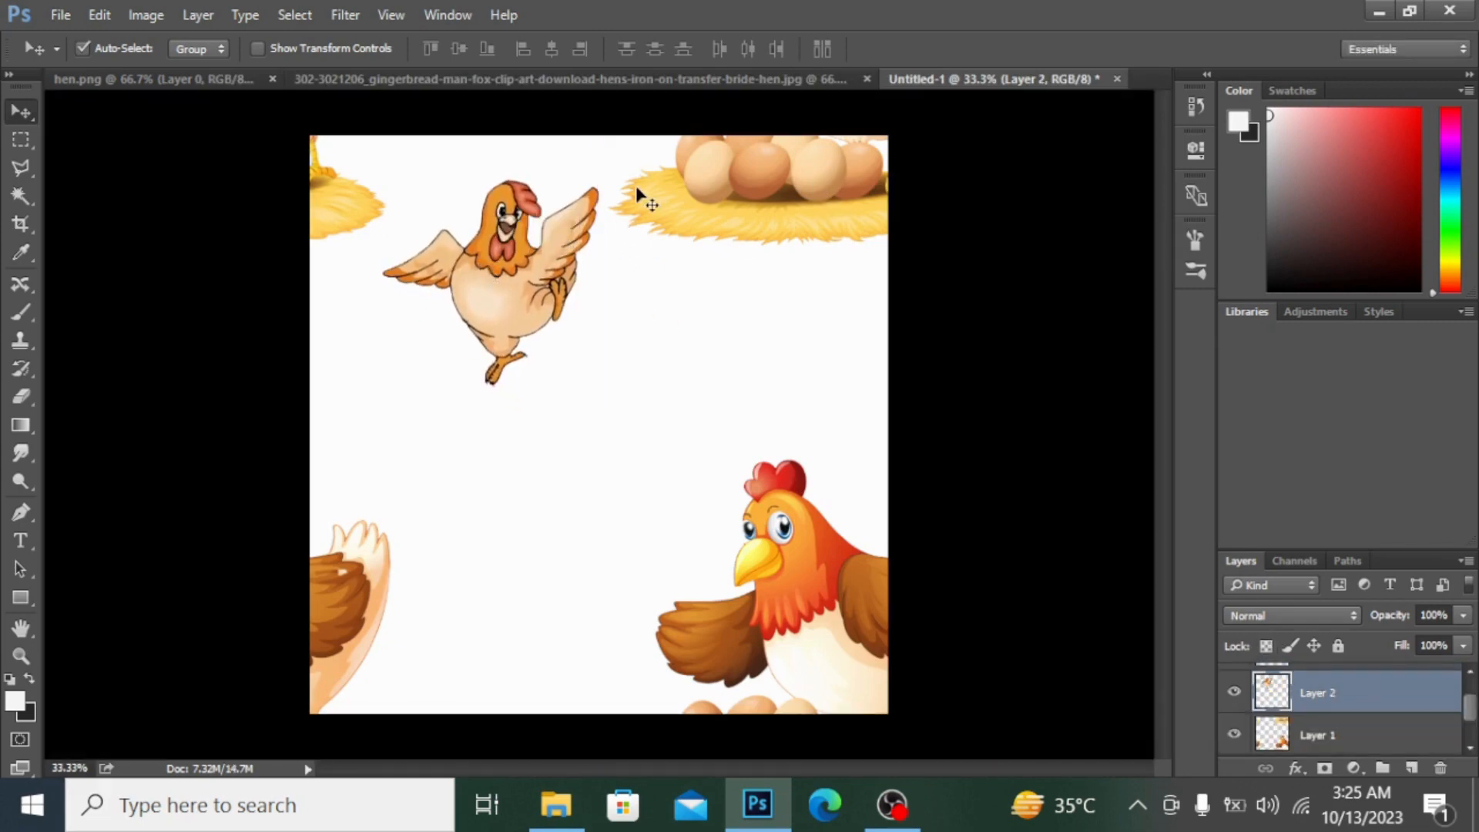
Show the nesting hen's Layer 1 copy, scale it to 45.45%, place it in the gap beside the dancing hen and flip it horizontally.
{"action": "left_click_drag", "start_coordinate": [1472, 715], "coordinate": [1472, 702]}
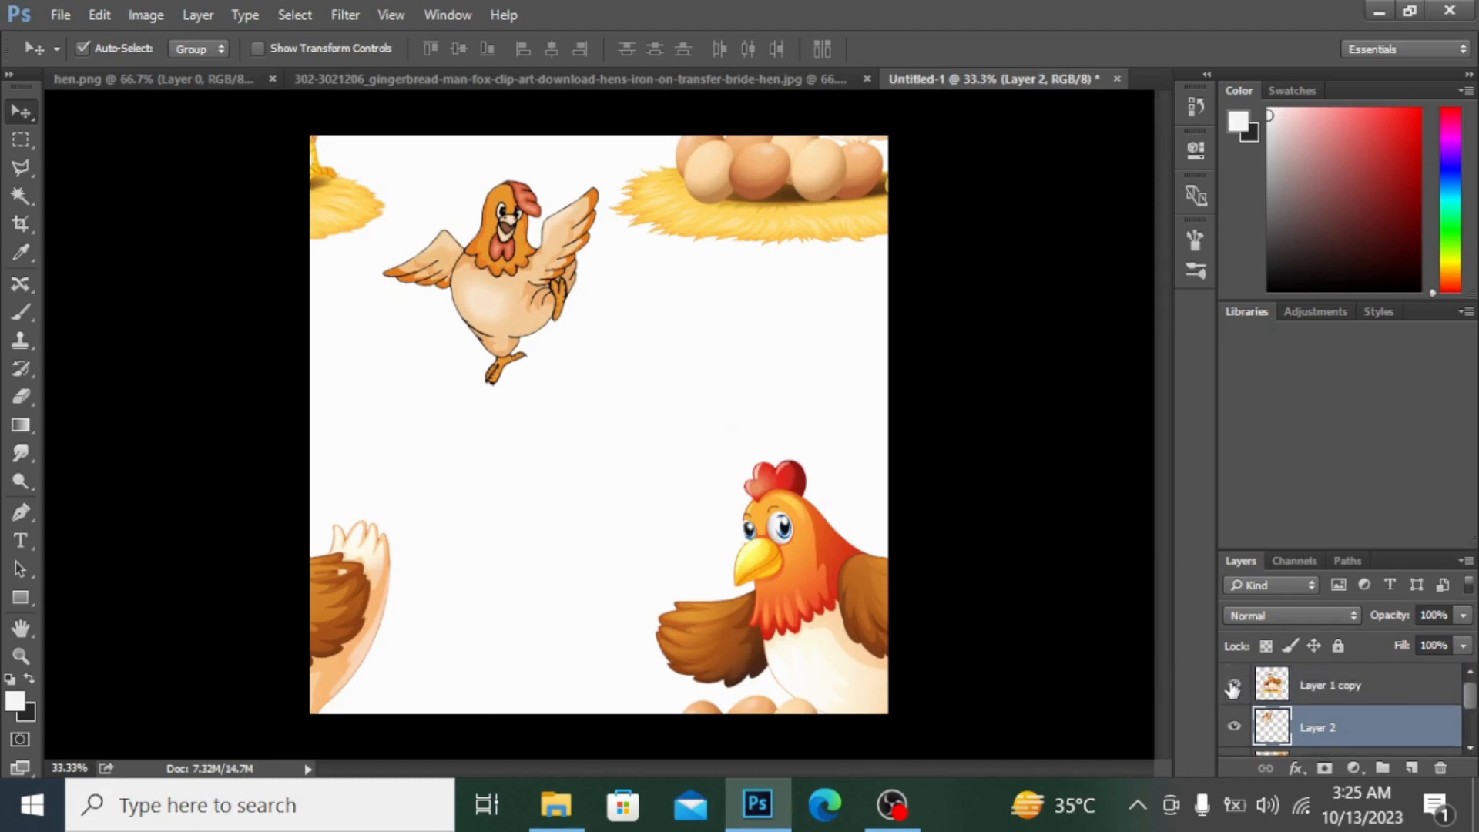
{"action": "left_click", "coordinate": [1233, 685]}
{"action": "left_click_drag", "start_coordinate": [650, 396], "coordinate": [718, 413]}
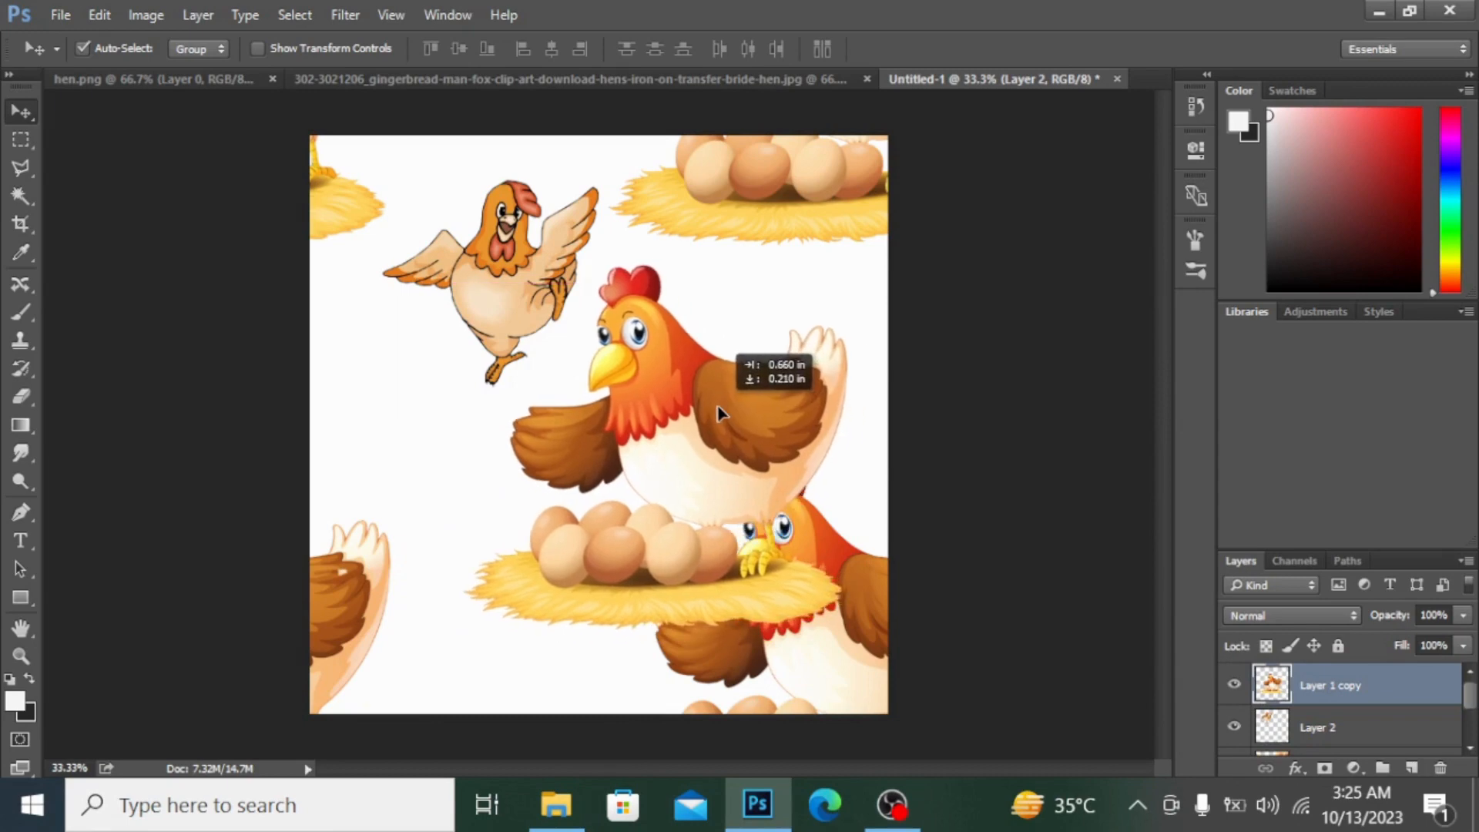
{"action": "key", "text": "ctrl+t"}
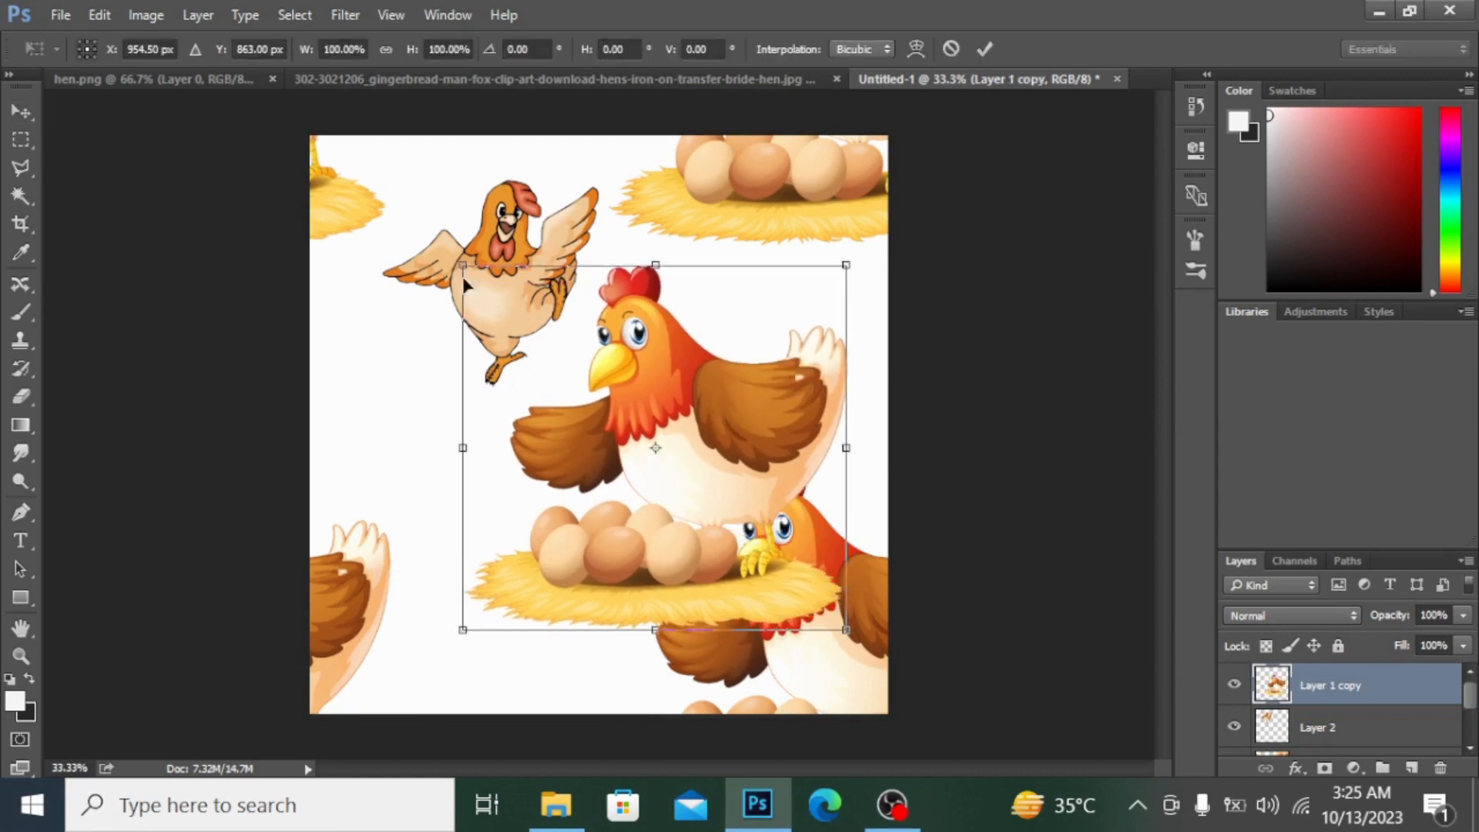
{"action": "left_click_drag", "start_coordinate": [455, 262], "coordinate": [558, 362]}
{"action": "left_click_drag", "start_coordinate": [702, 441], "coordinate": [773, 348]}
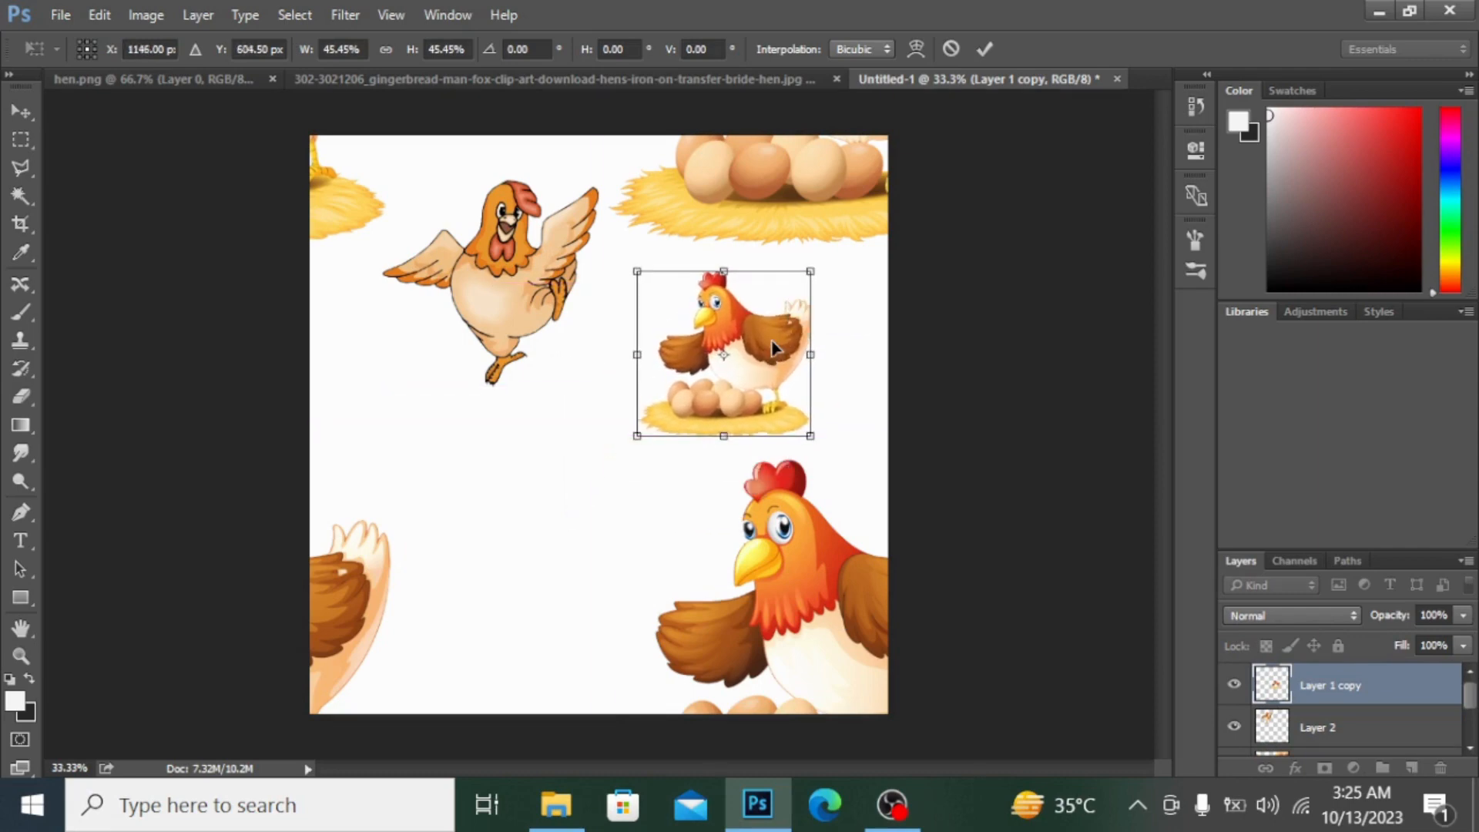
{"action": "right_click", "coordinate": [772, 345]}
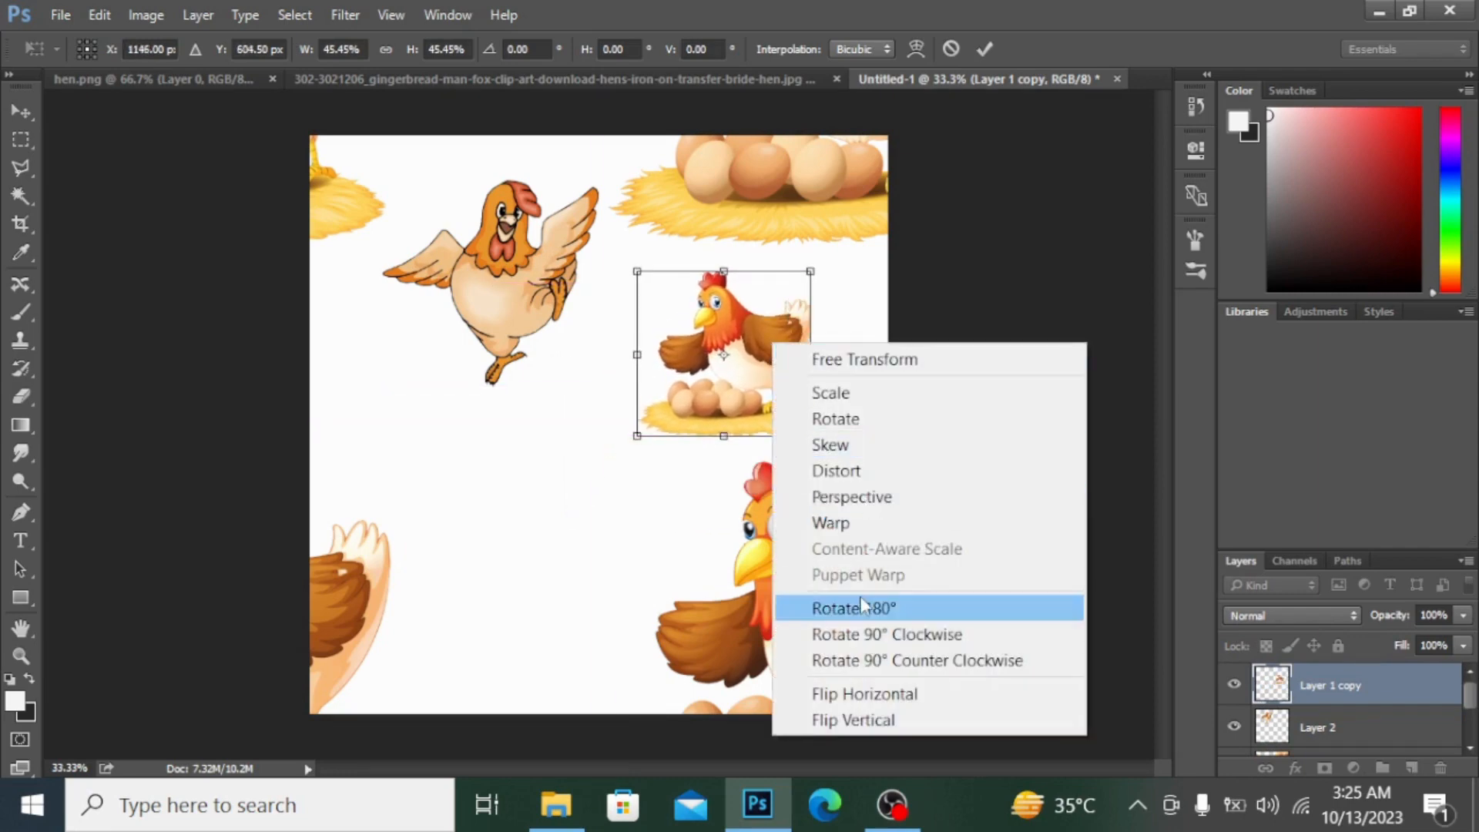
{"action": "left_click", "coordinate": [870, 695]}
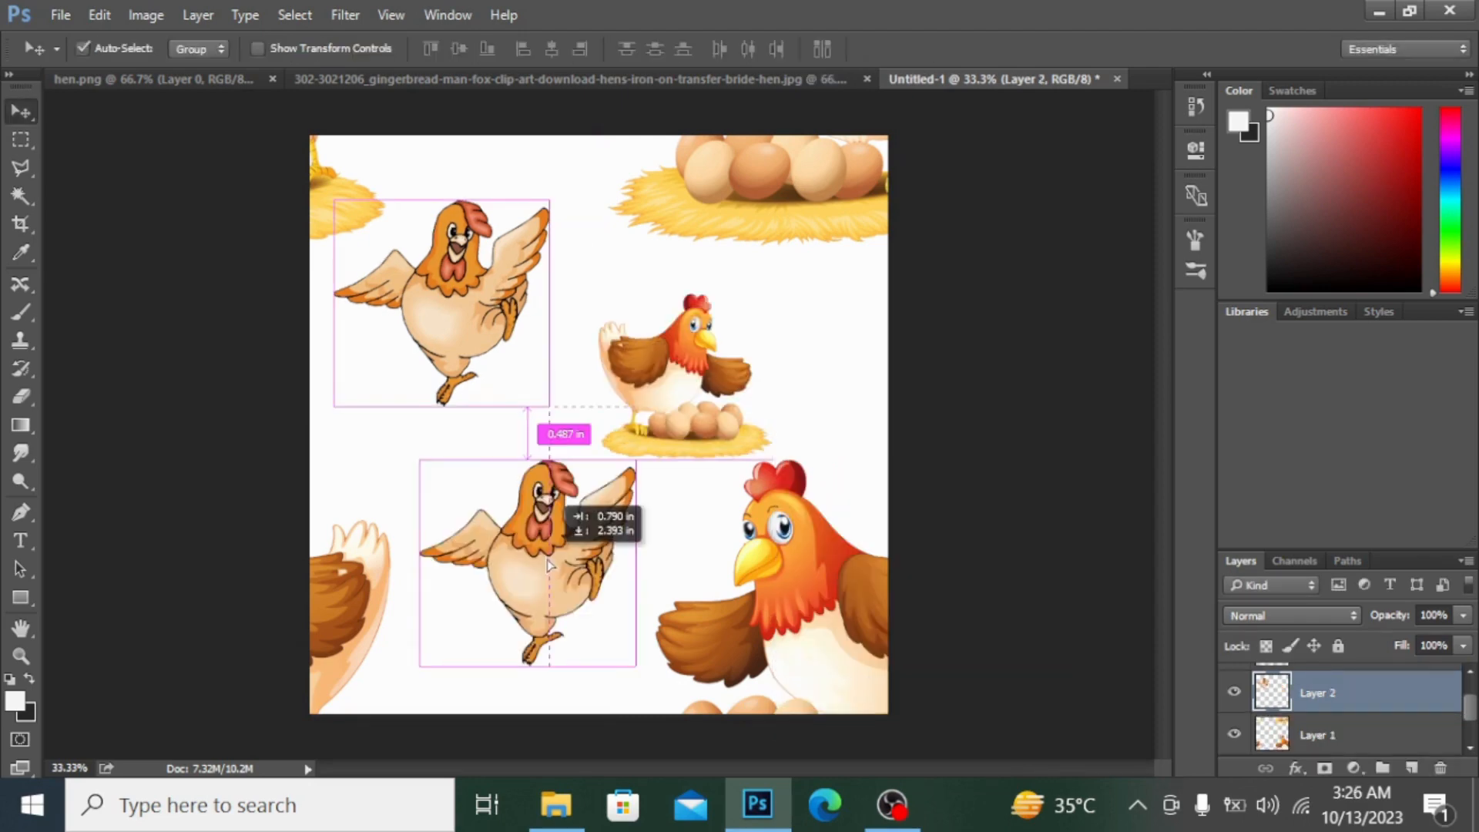
Duplicate the dancing hen into the lower gap between the split hen halves and shrink the copy slightly.
{"action": "left_click_drag", "start_coordinate": [548, 566], "coordinate": [547, 561]}
{"action": "key", "text": "ctrl+j"}
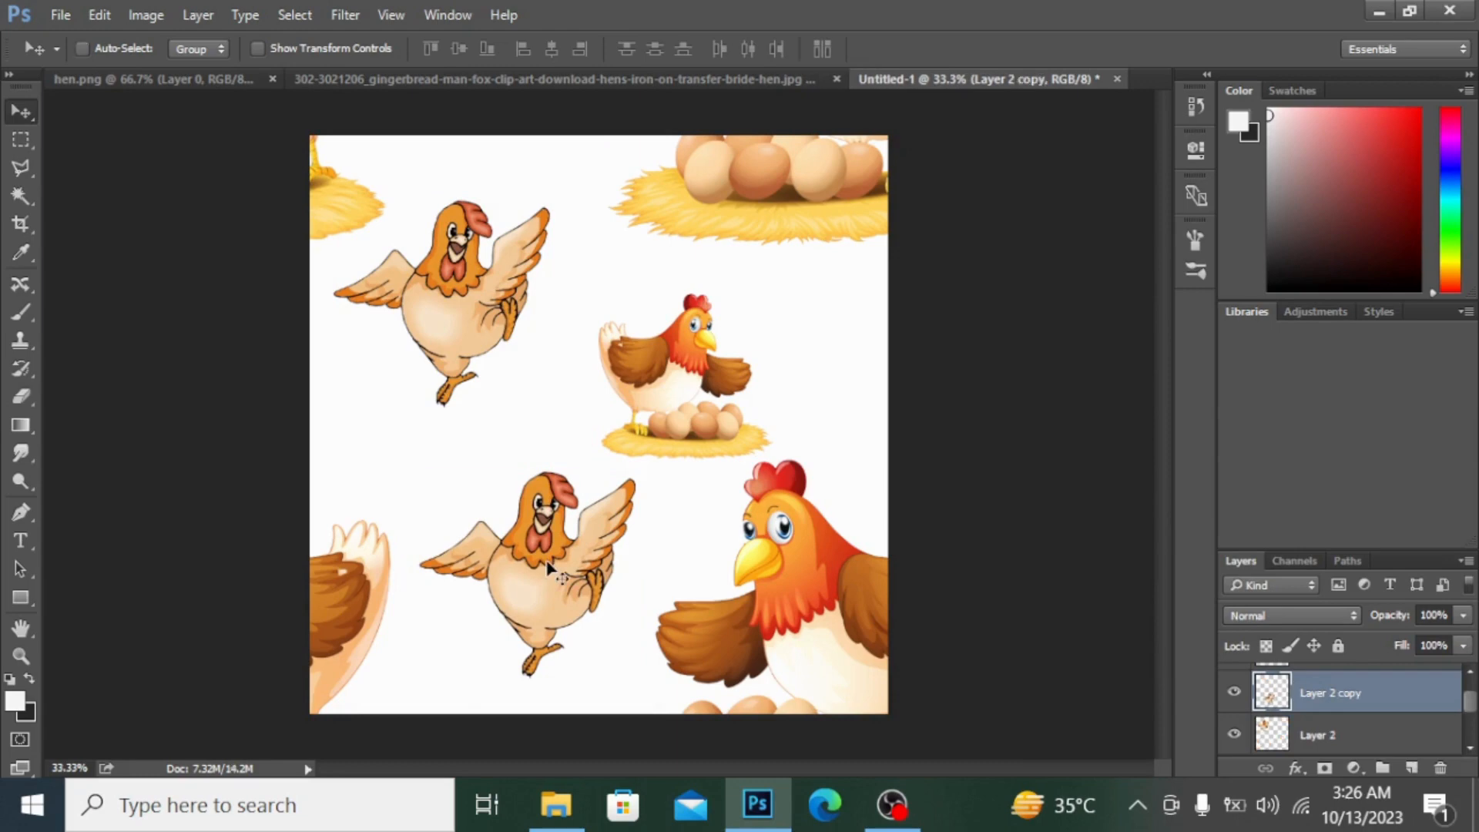
{"action": "key", "text": "ctrl+t"}
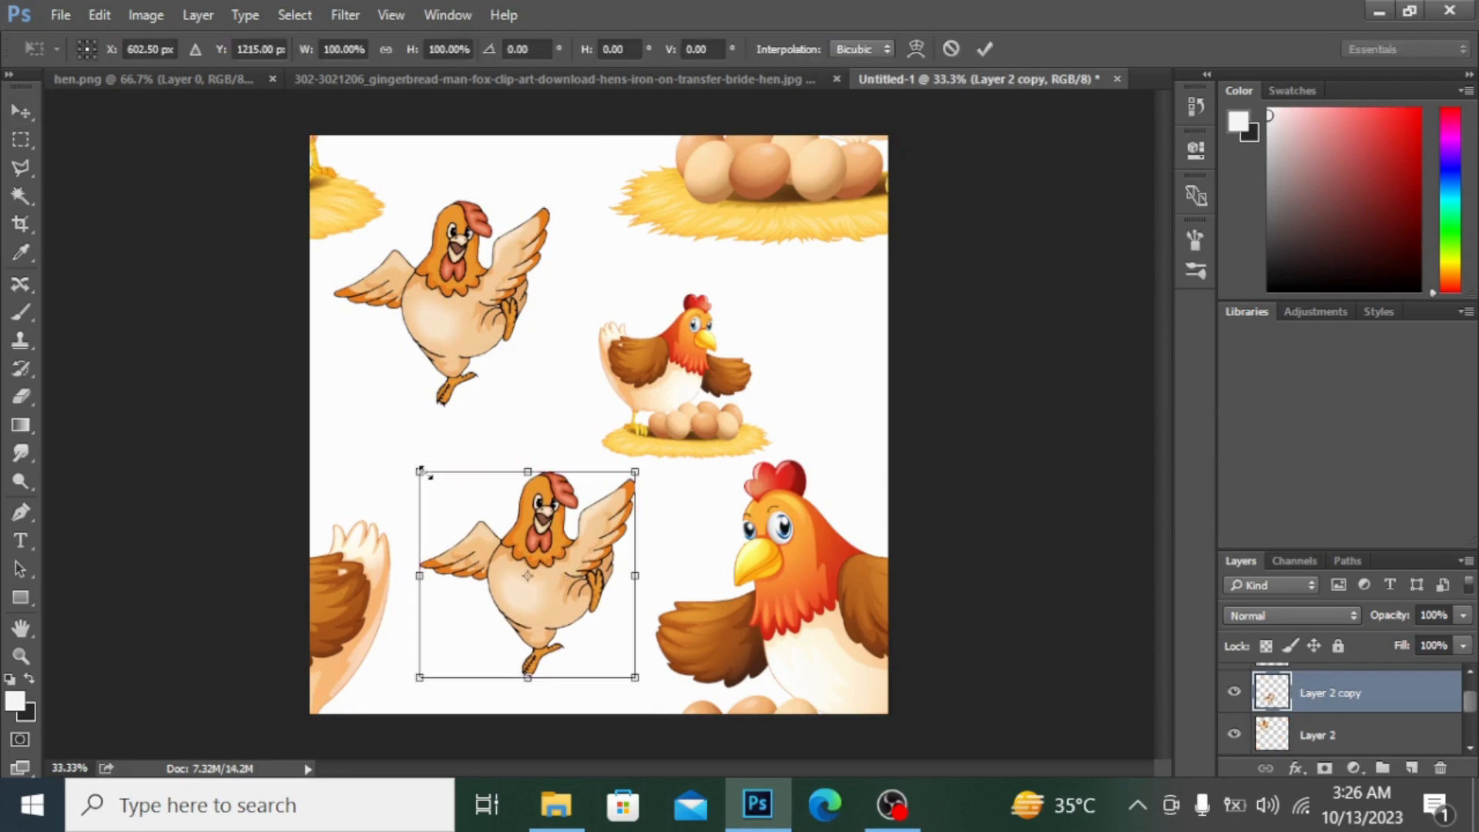
{"action": "left_click_drag", "start_coordinate": [421, 472], "coordinate": [439, 495]}
{"action": "key", "text": "Return"}
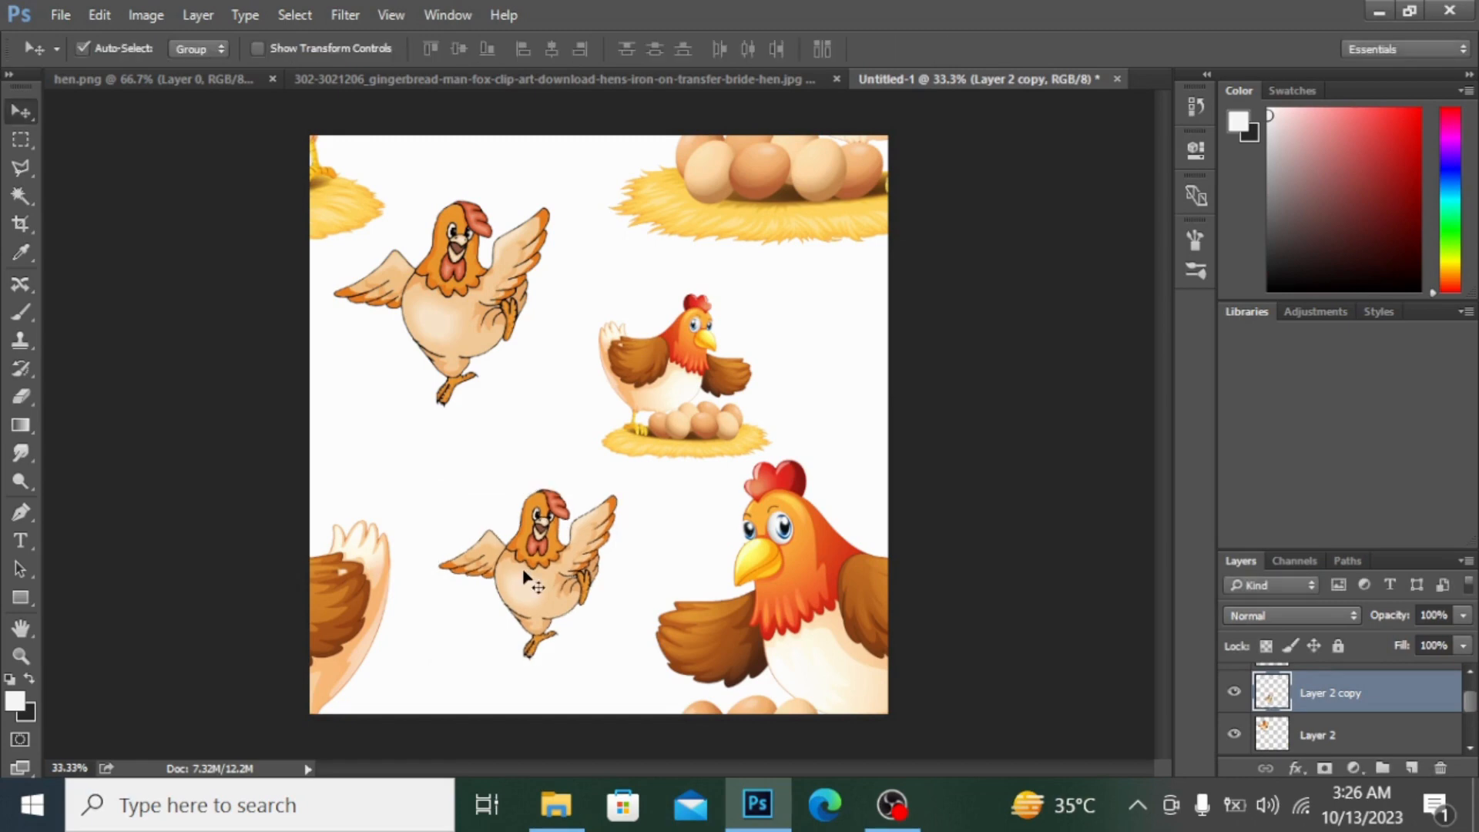
{"action": "left_click_drag", "start_coordinate": [527, 582], "coordinate": [541, 595]}
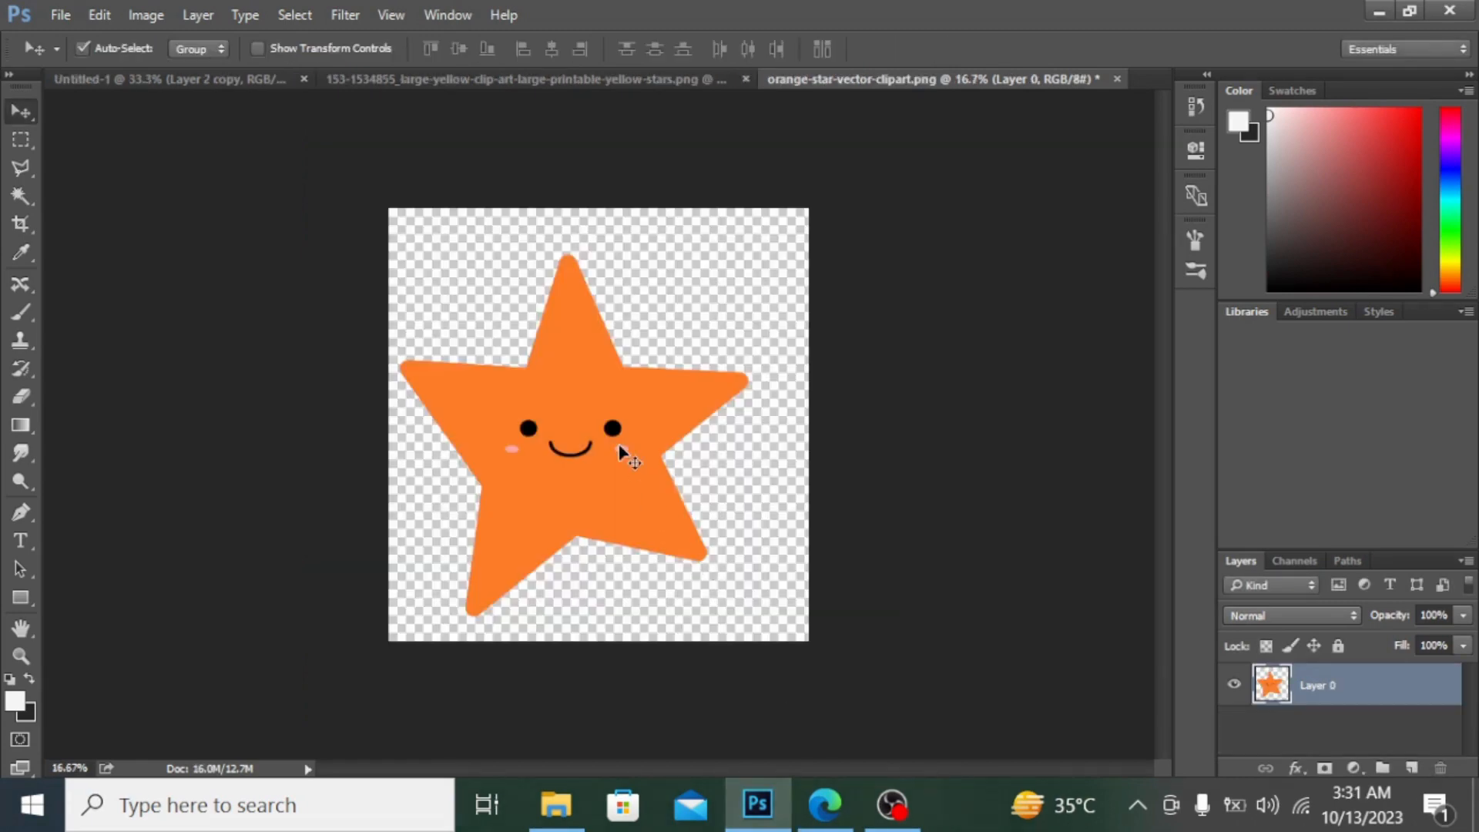
Copy the smiling orange star from the orange-star-vector-clipart document into the Untitled-1 canvas.
{"action": "left_click_drag", "start_coordinate": [625, 378], "coordinate": [553, 321]}
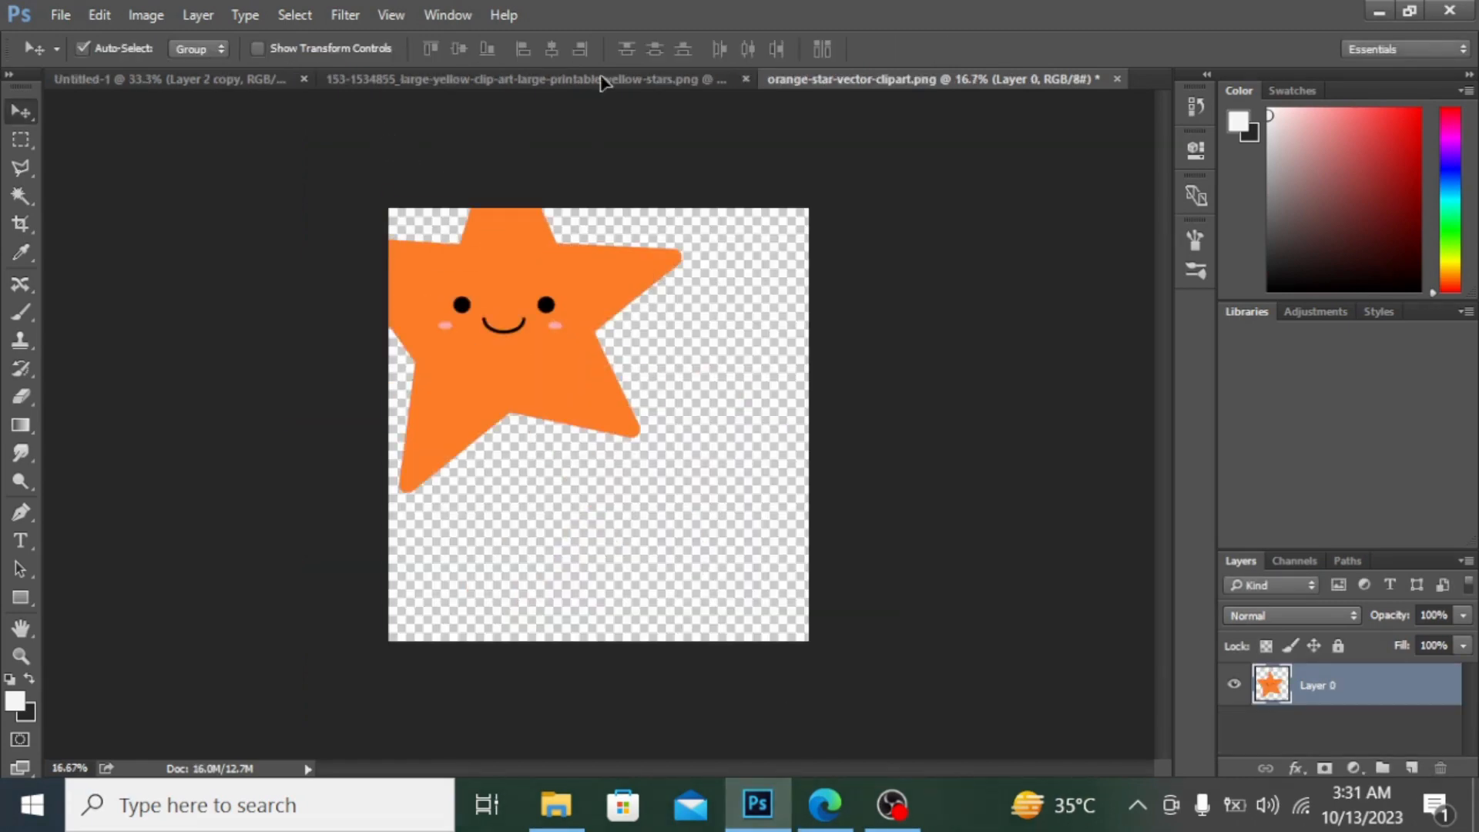
{"action": "left_click", "coordinate": [598, 78]}
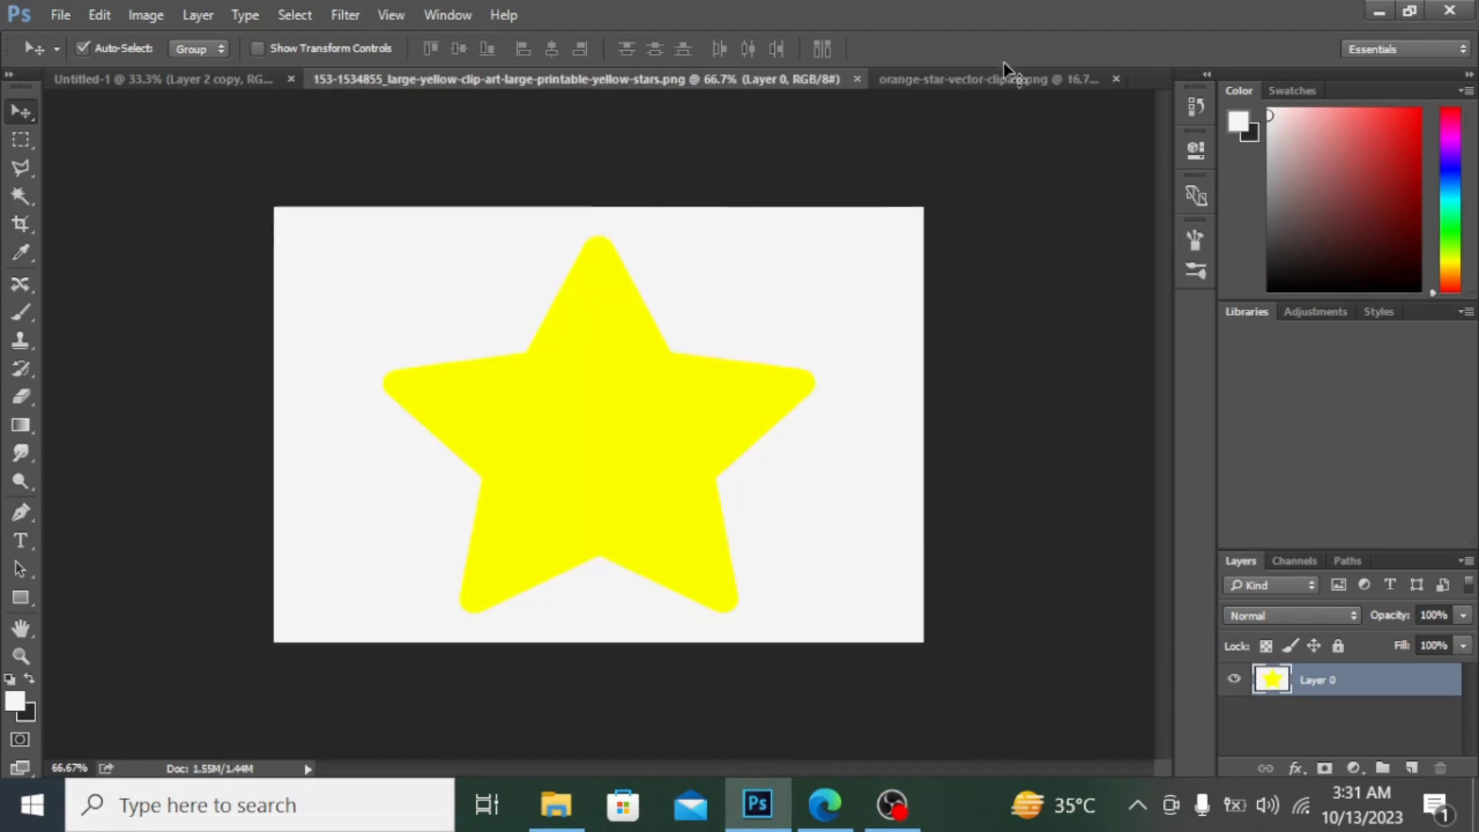
{"action": "left_click", "coordinate": [990, 82]}
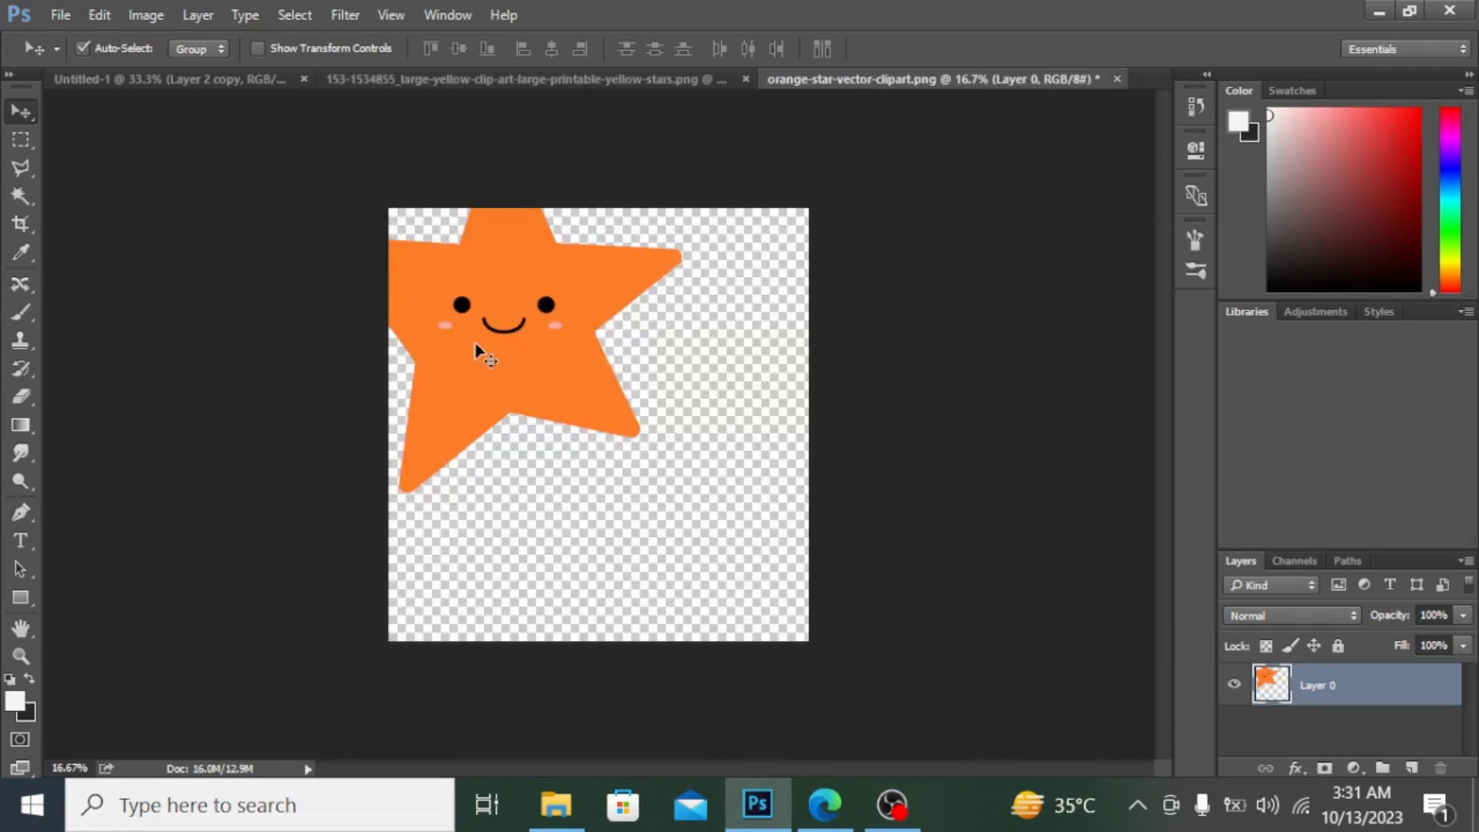
{"action": "left_click_drag", "start_coordinate": [474, 343], "coordinate": [514, 422]}
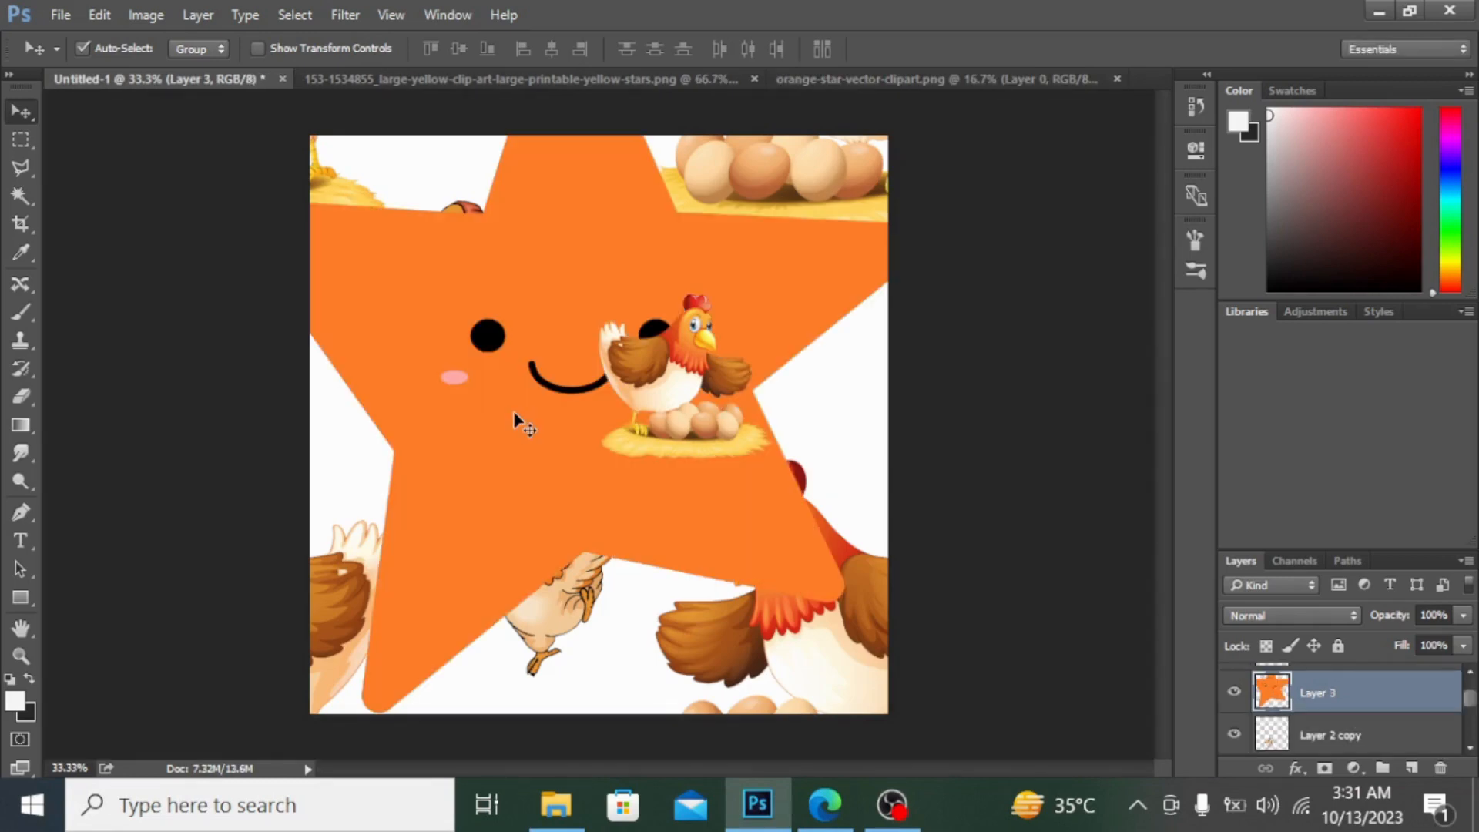
Scale the orange star to about 17.5% and place it in the gap below the large dancing hen, above the split hen's tail.
{"action": "key", "text": "ctrl+t"}
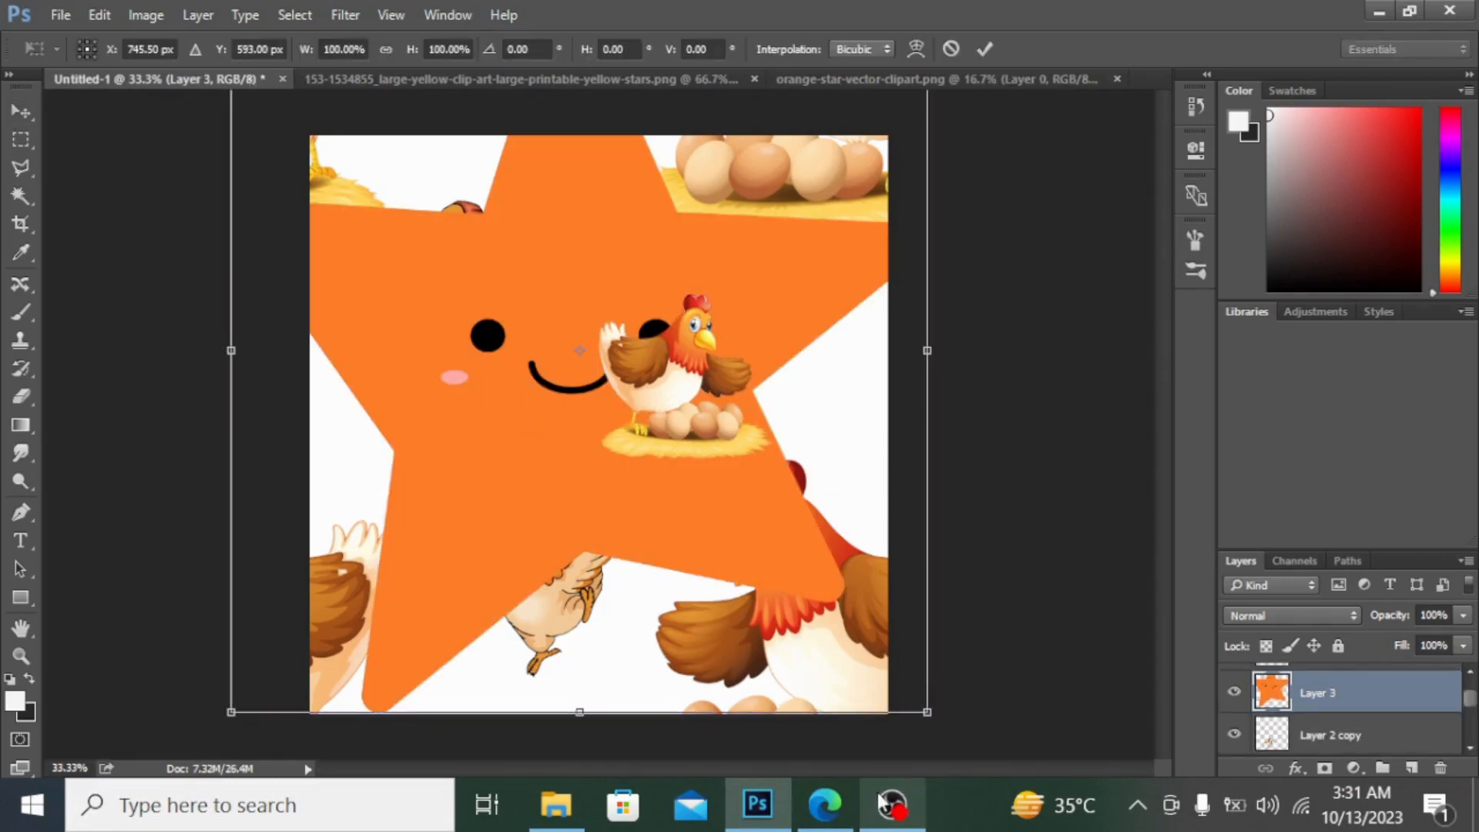
{"action": "left_click_drag", "start_coordinate": [926, 711], "coordinate": [614, 442]}
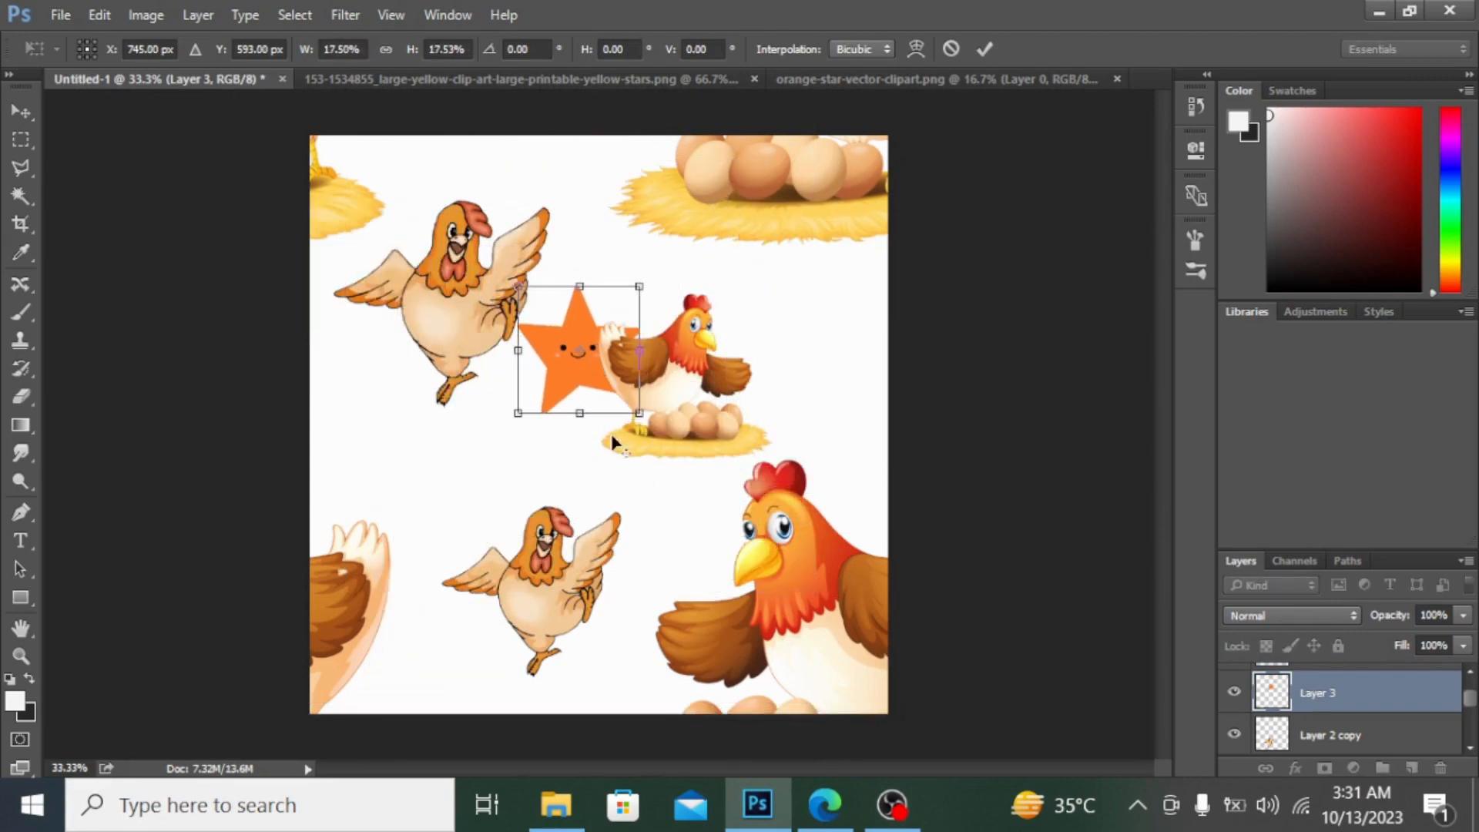
{"action": "left_click_drag", "start_coordinate": [576, 312], "coordinate": [378, 424]}
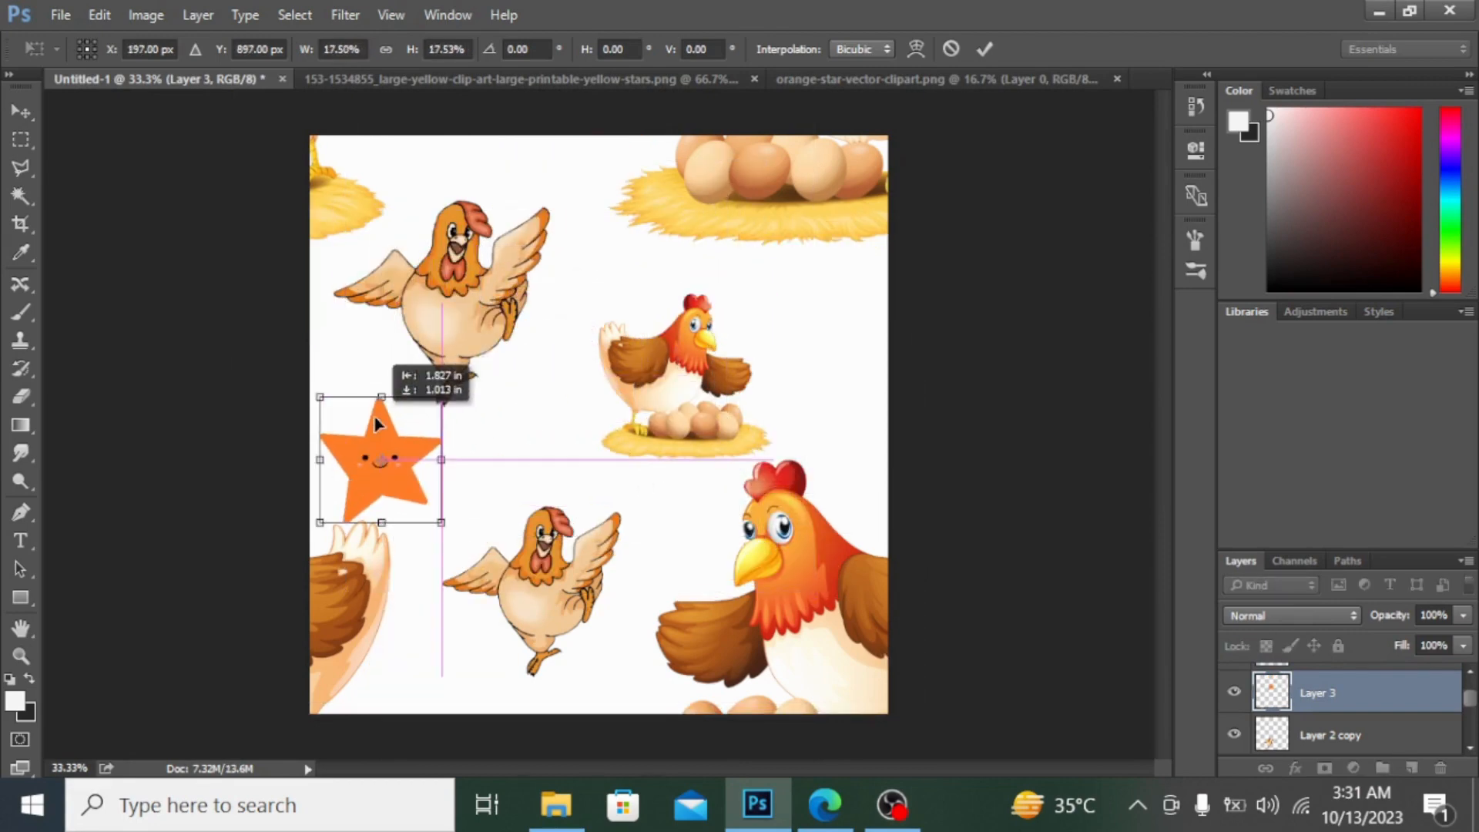
{"action": "key", "text": "Return"}
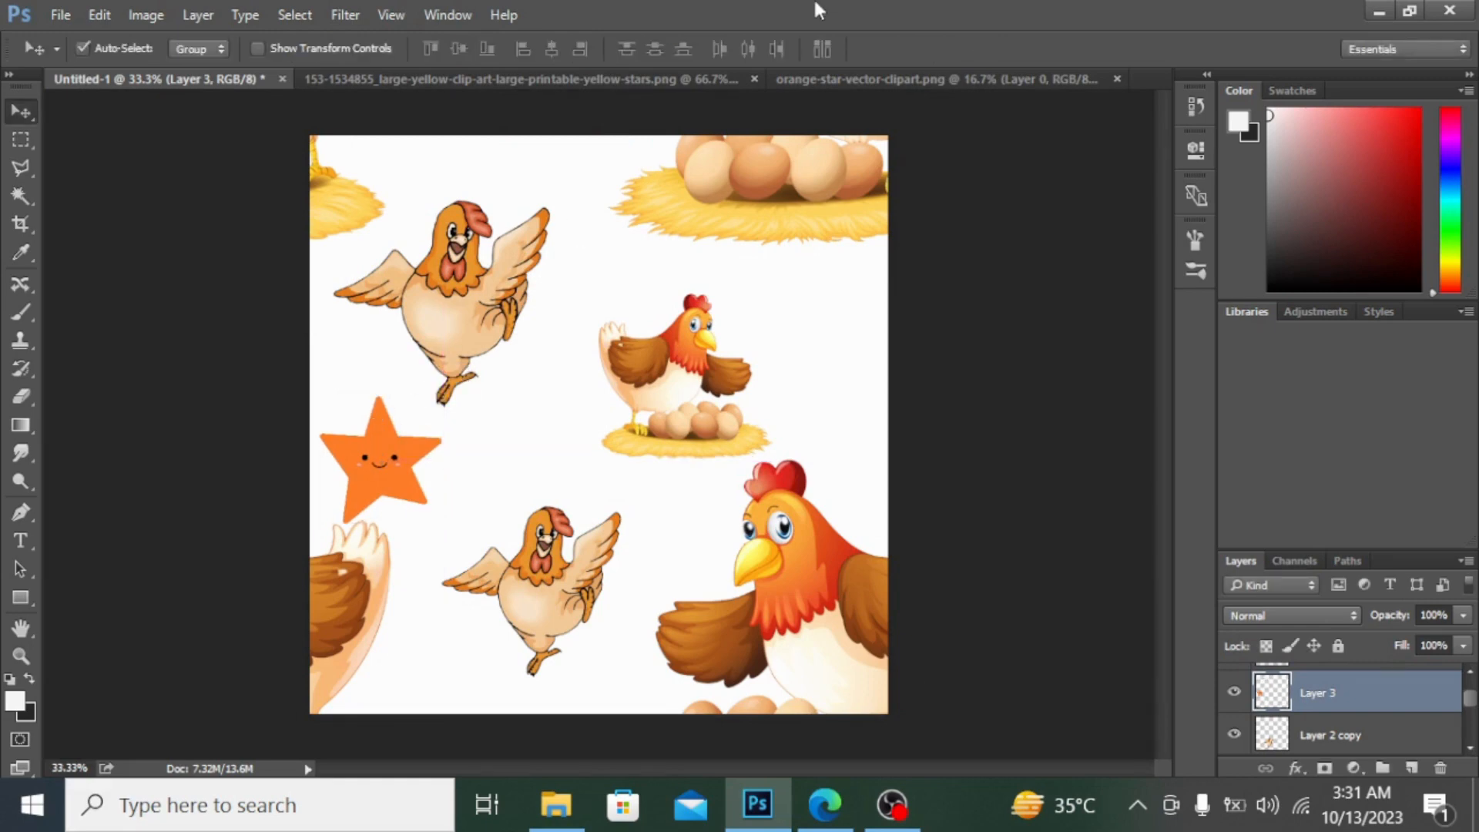
In the yellow star document, select the light background with Color Range at fuzziness 40 and delete it.
{"action": "left_click", "coordinate": [946, 77]}
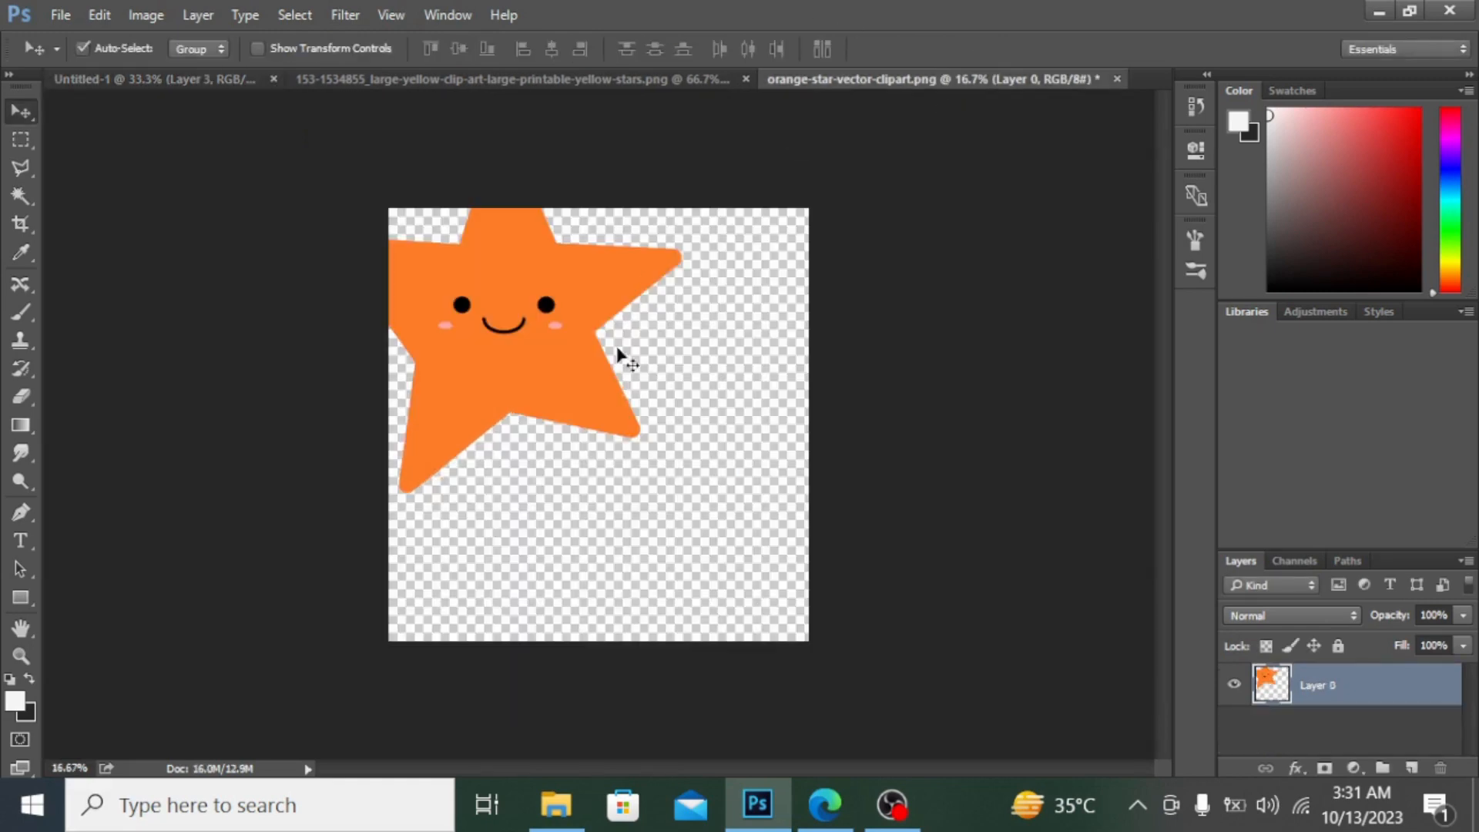
{"action": "left_click", "coordinate": [619, 80]}
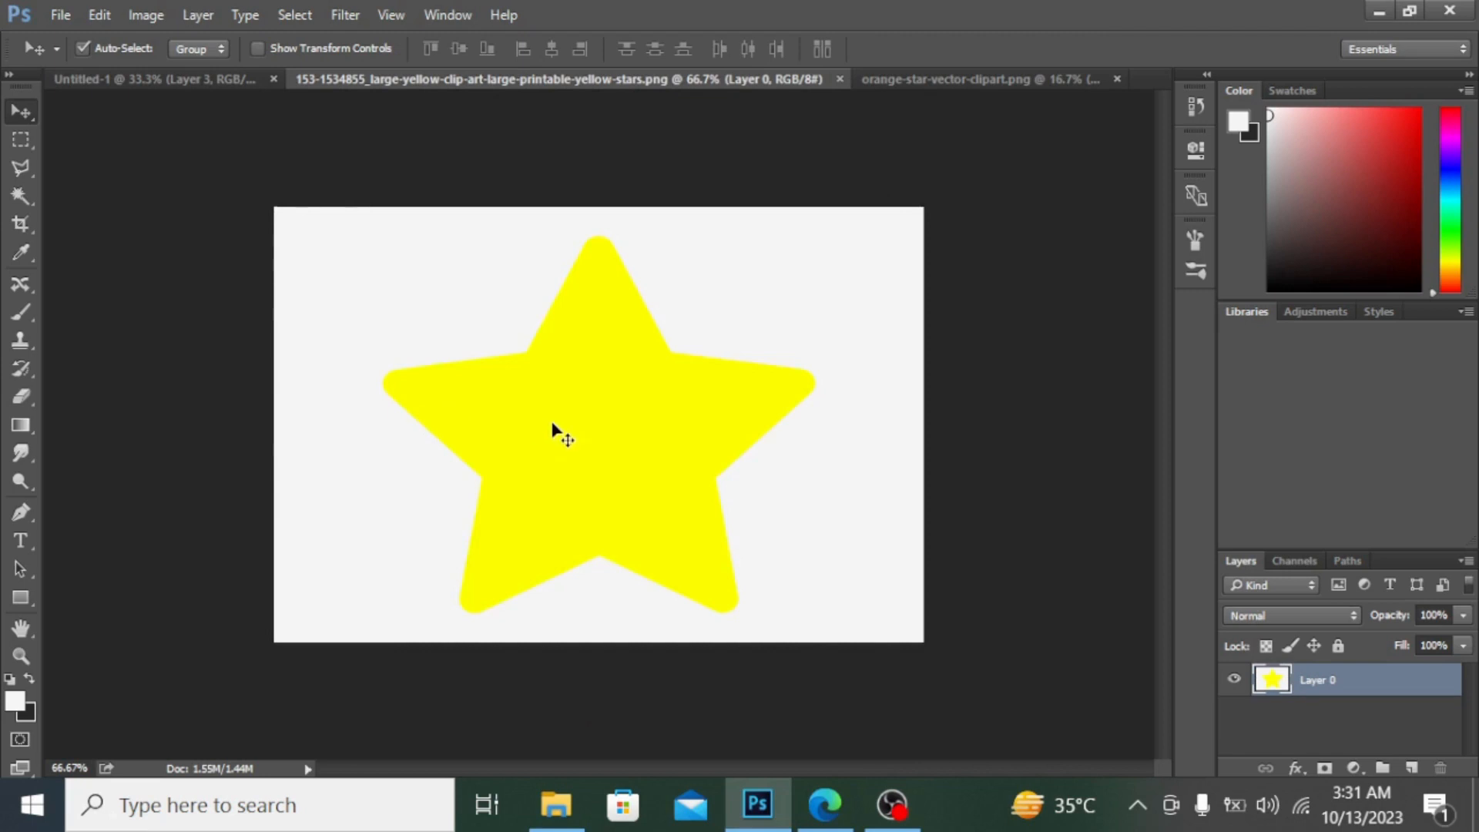
{"action": "left_click_drag", "start_coordinate": [555, 429], "coordinate": [585, 423]}
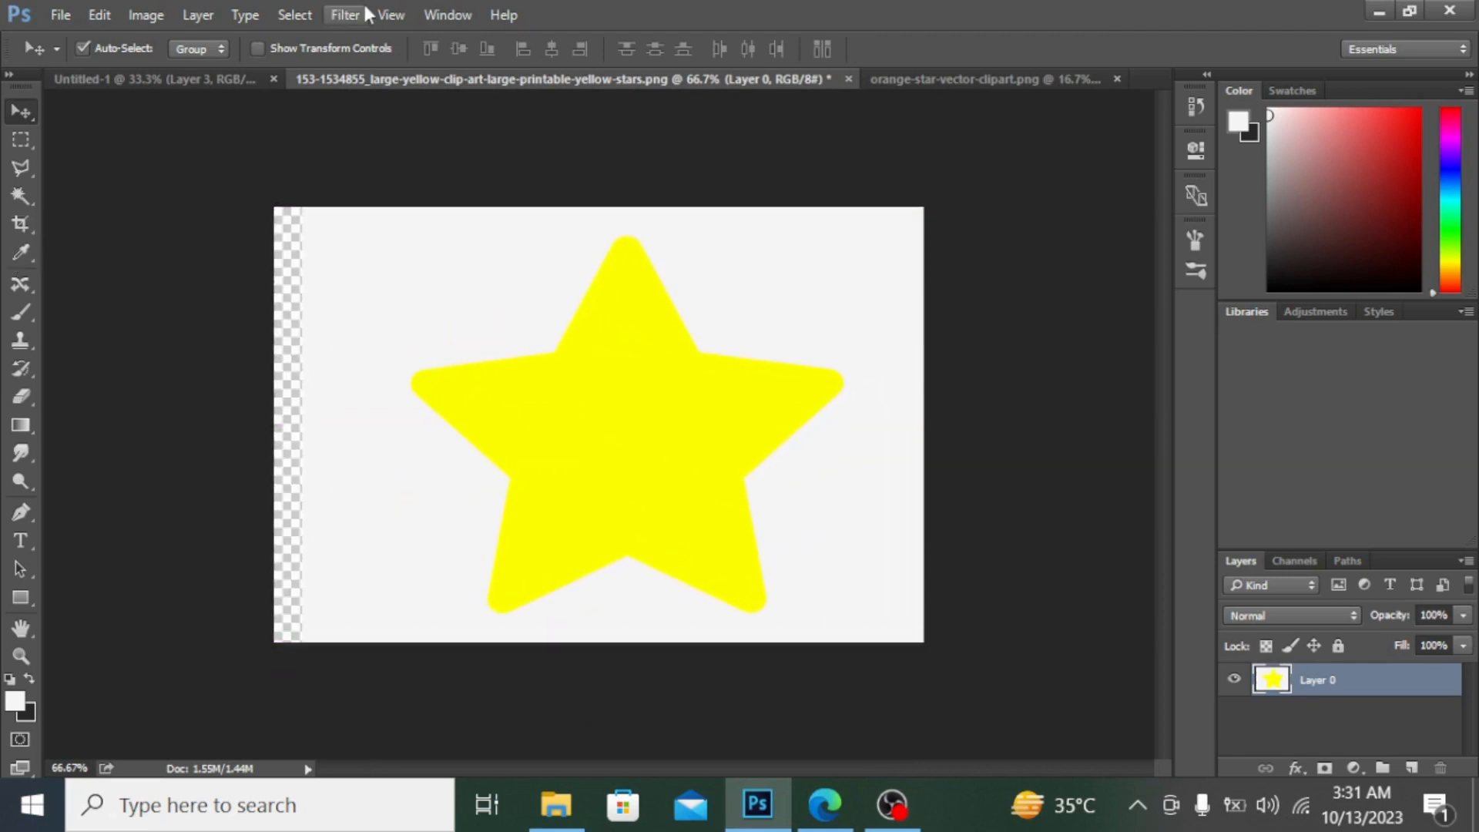
{"action": "left_click", "coordinate": [293, 14]}
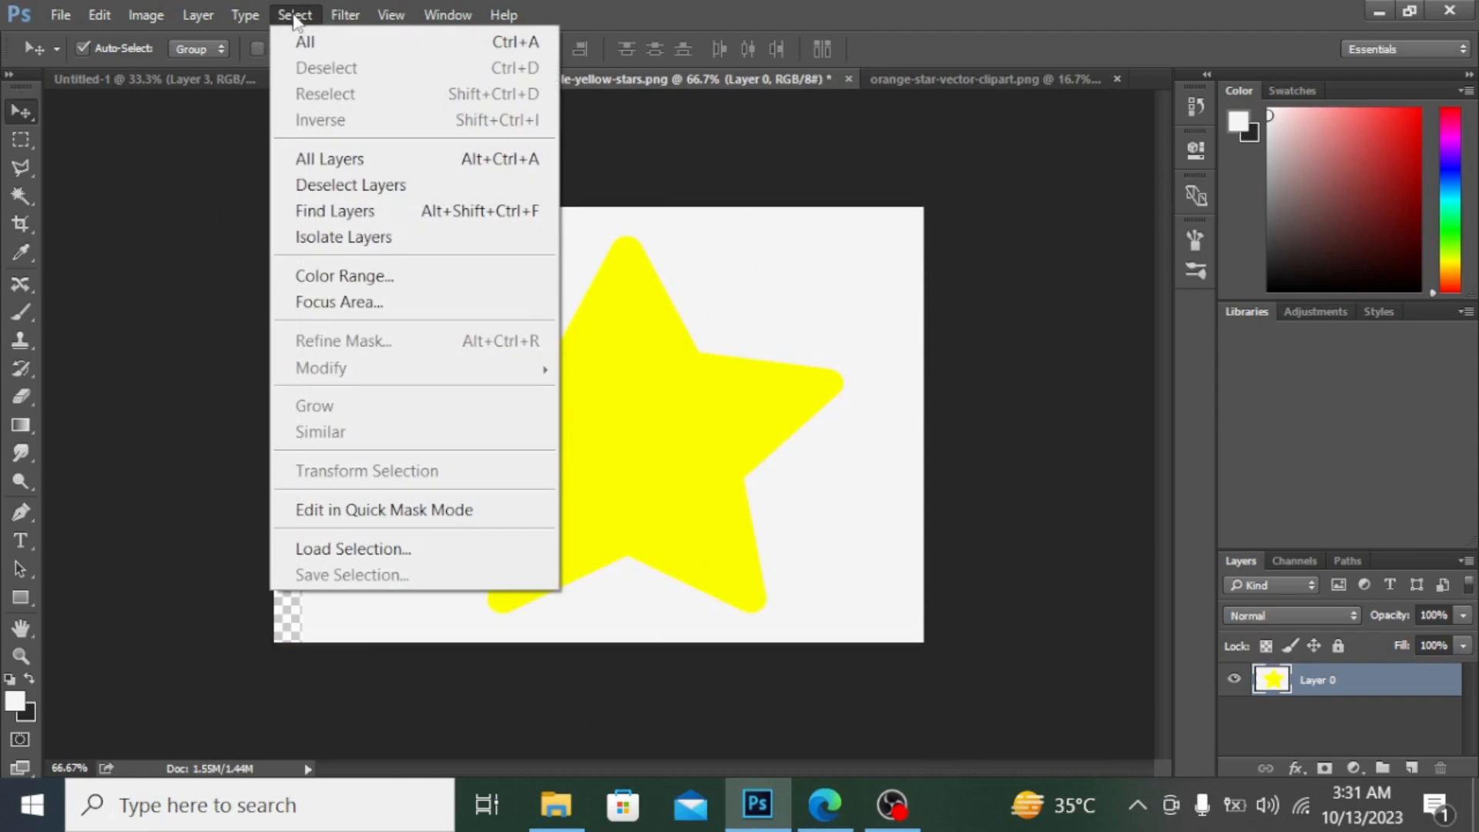
{"action": "left_click", "coordinate": [410, 275]}
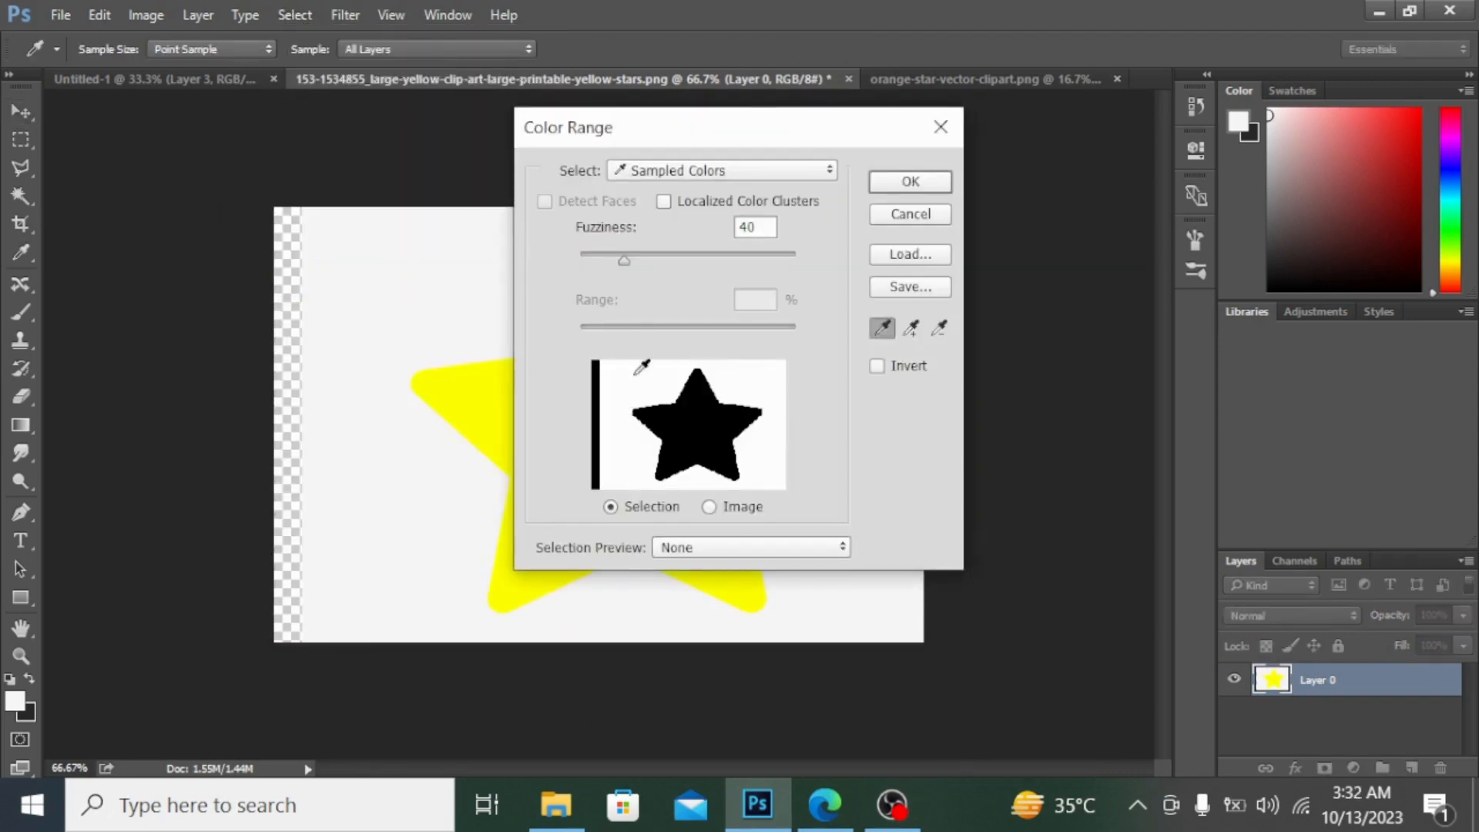
{"action": "left_click", "coordinate": [911, 181]}
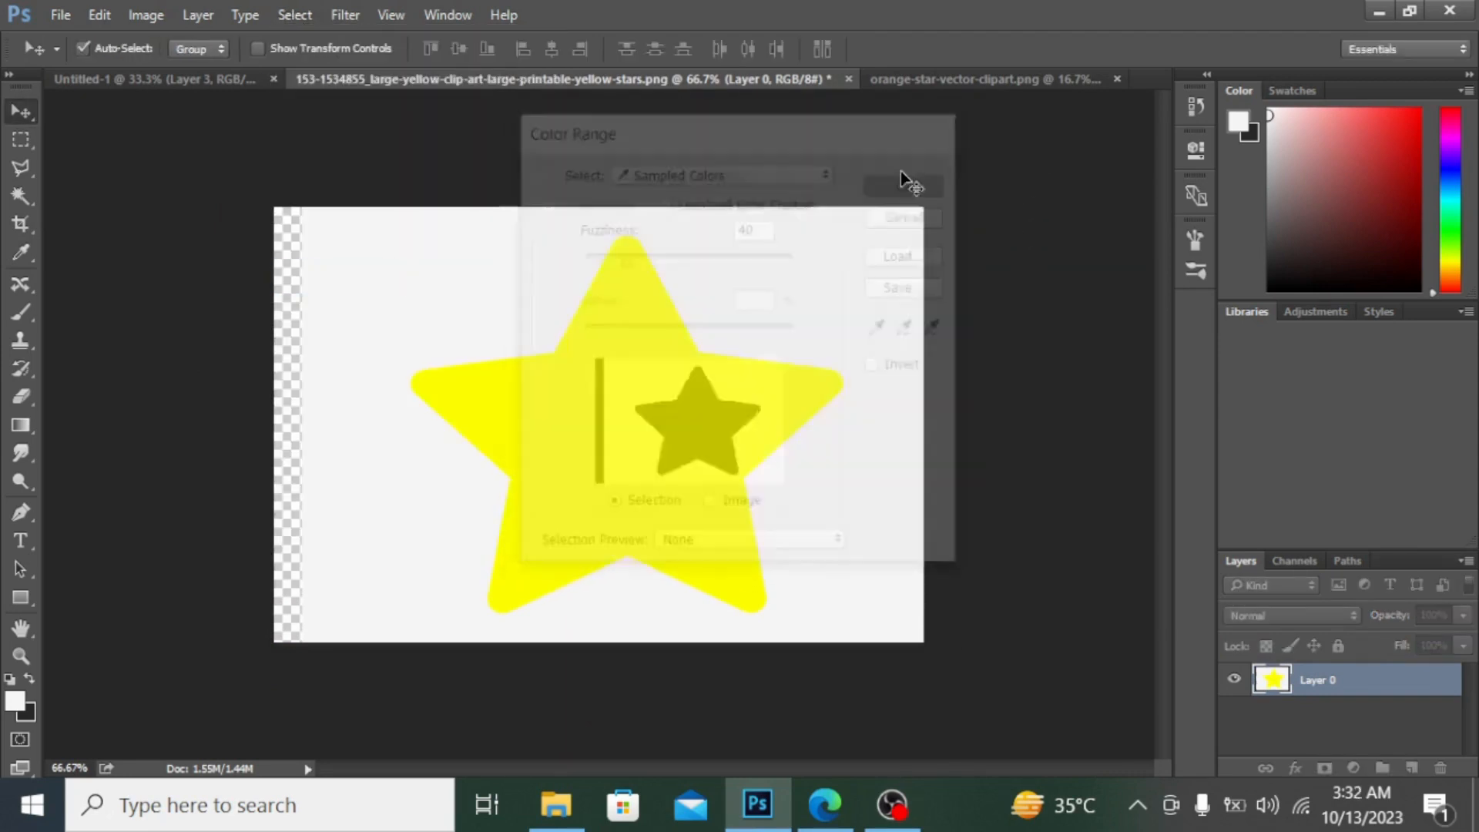
{"action": "key", "text": "Delete"}
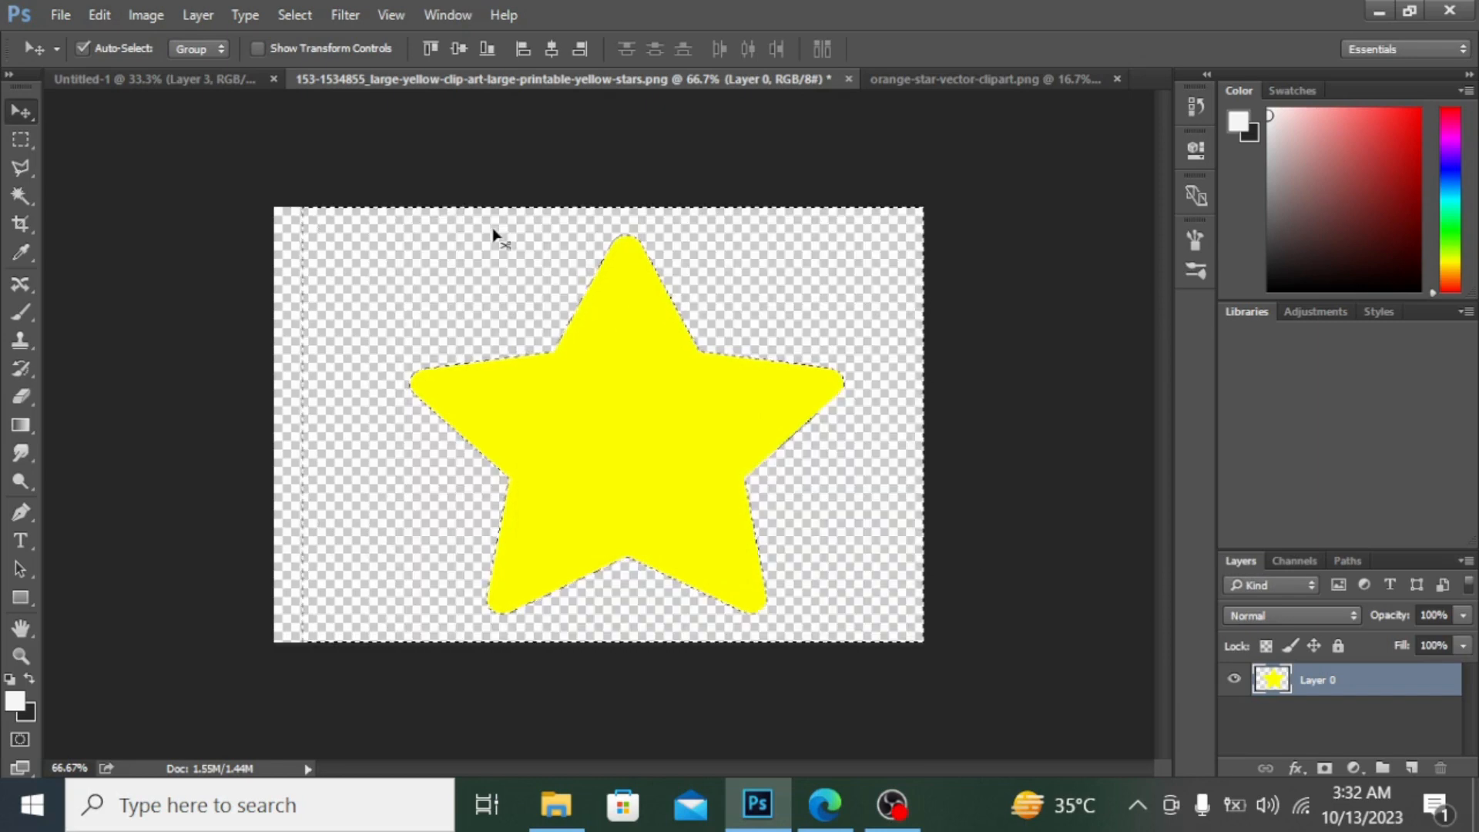
{"action": "left_click", "coordinate": [191, 199]}
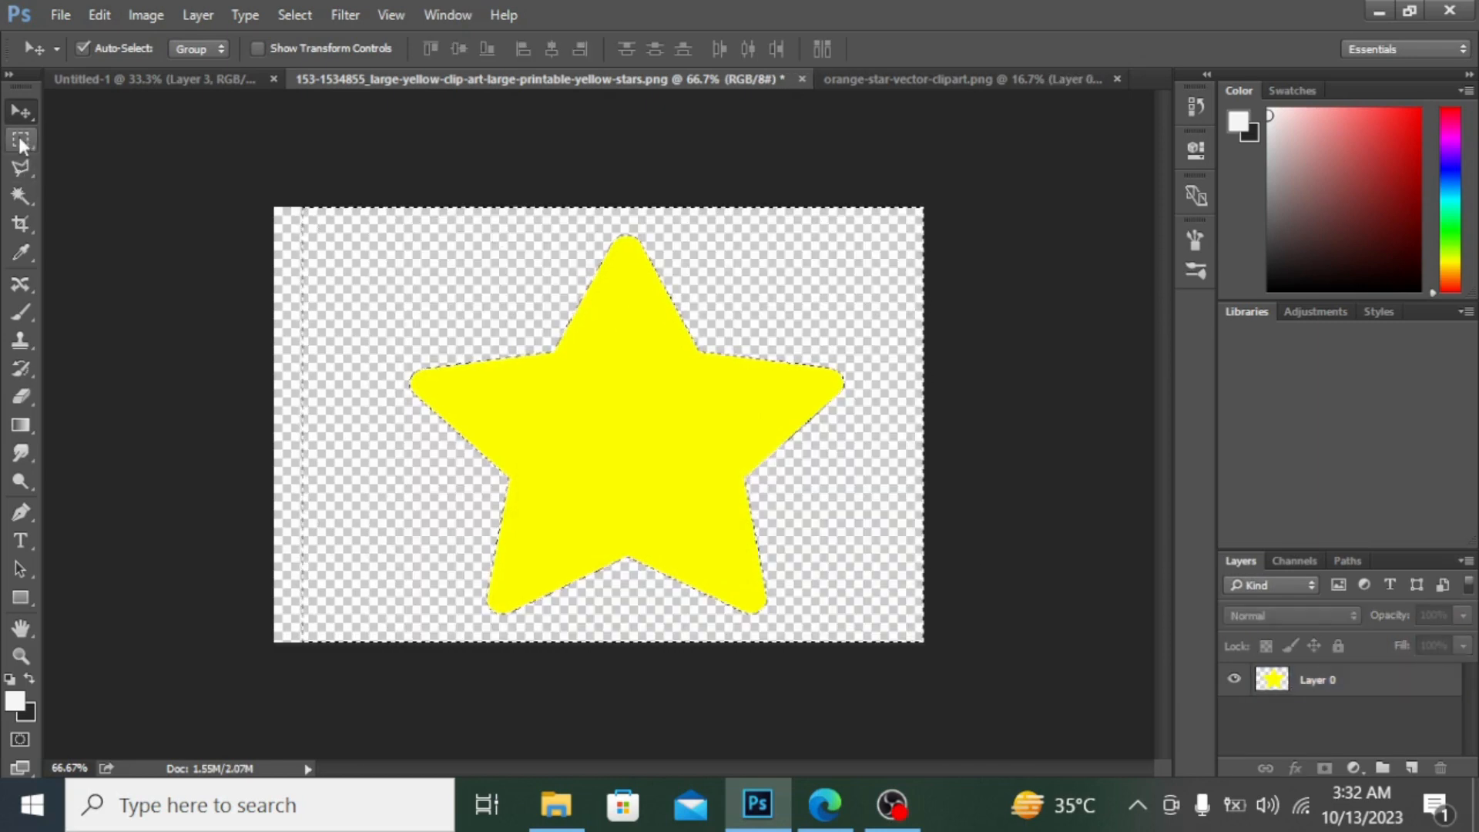
Copy the cut-out yellow star into Untitled-1, scaled to about 46%, and place it above and to the right of the nesting hen.
{"action": "left_click", "coordinate": [20, 138]}
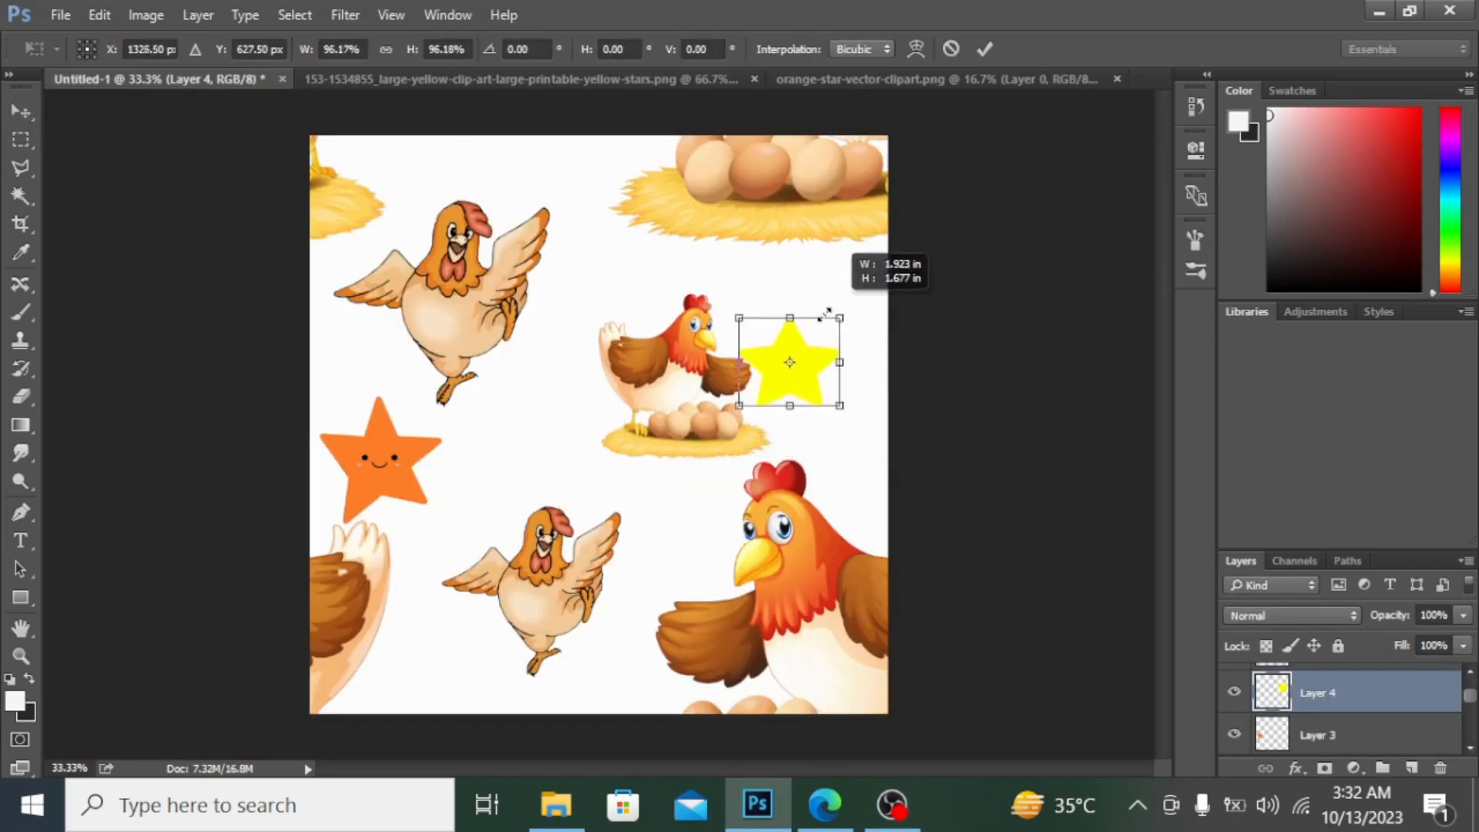
{"action": "left_click_drag", "start_coordinate": [828, 307], "coordinate": [834, 312]}
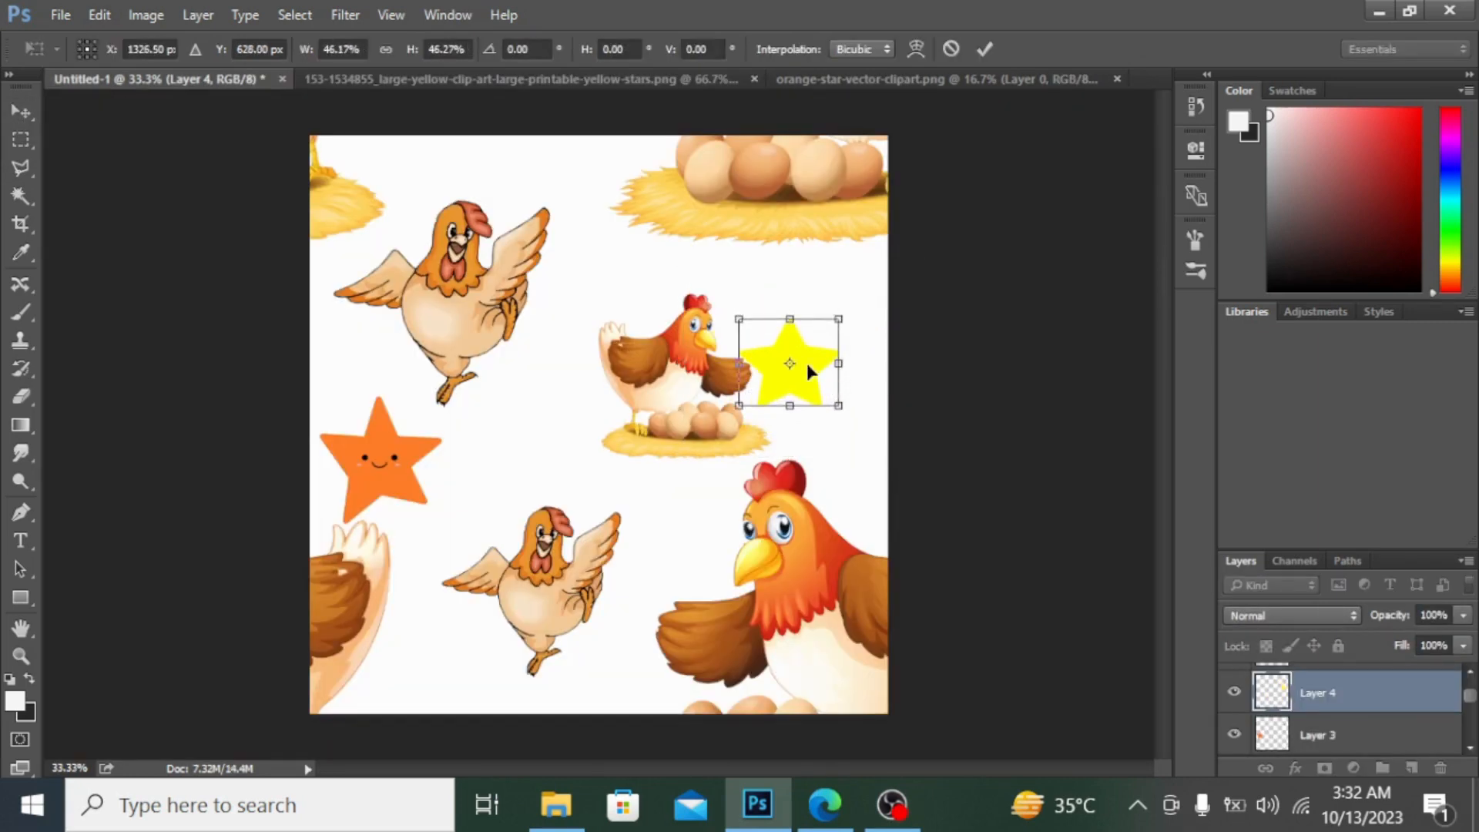
{"action": "left_click_drag", "start_coordinate": [807, 368], "coordinate": [832, 297]}
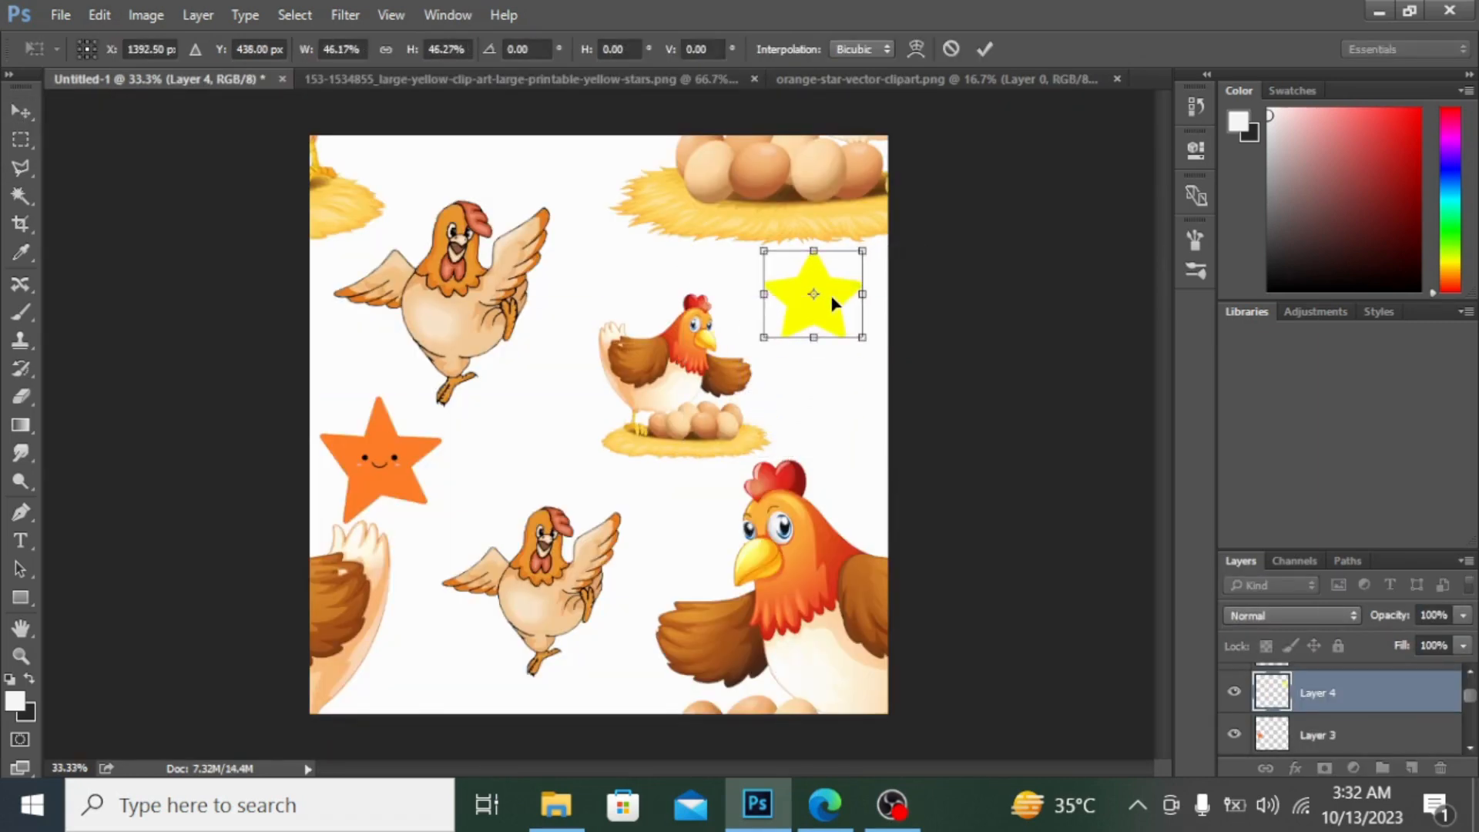
{"action": "key", "text": "Return"}
Place shrunken copies of the yellow star at the upper canvas edge and of the orange star above the large hen's wing.
{"action": "left_click_drag", "start_coordinate": [834, 302], "coordinate": [596, 189]}
{"action": "key", "text": "ctrl+t"}
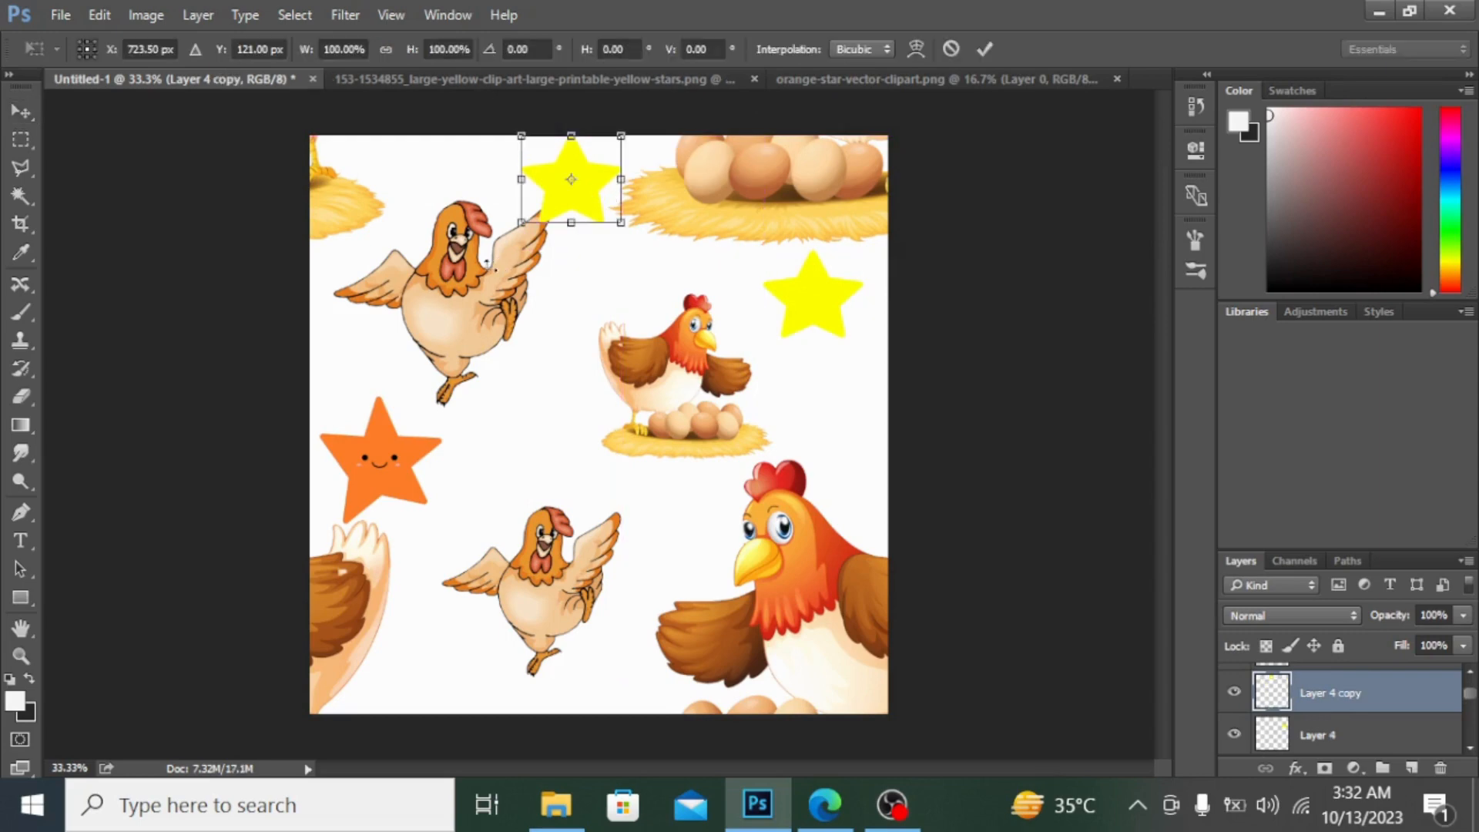
{"action": "left_click_drag", "start_coordinate": [519, 225], "coordinate": [595, 176]}
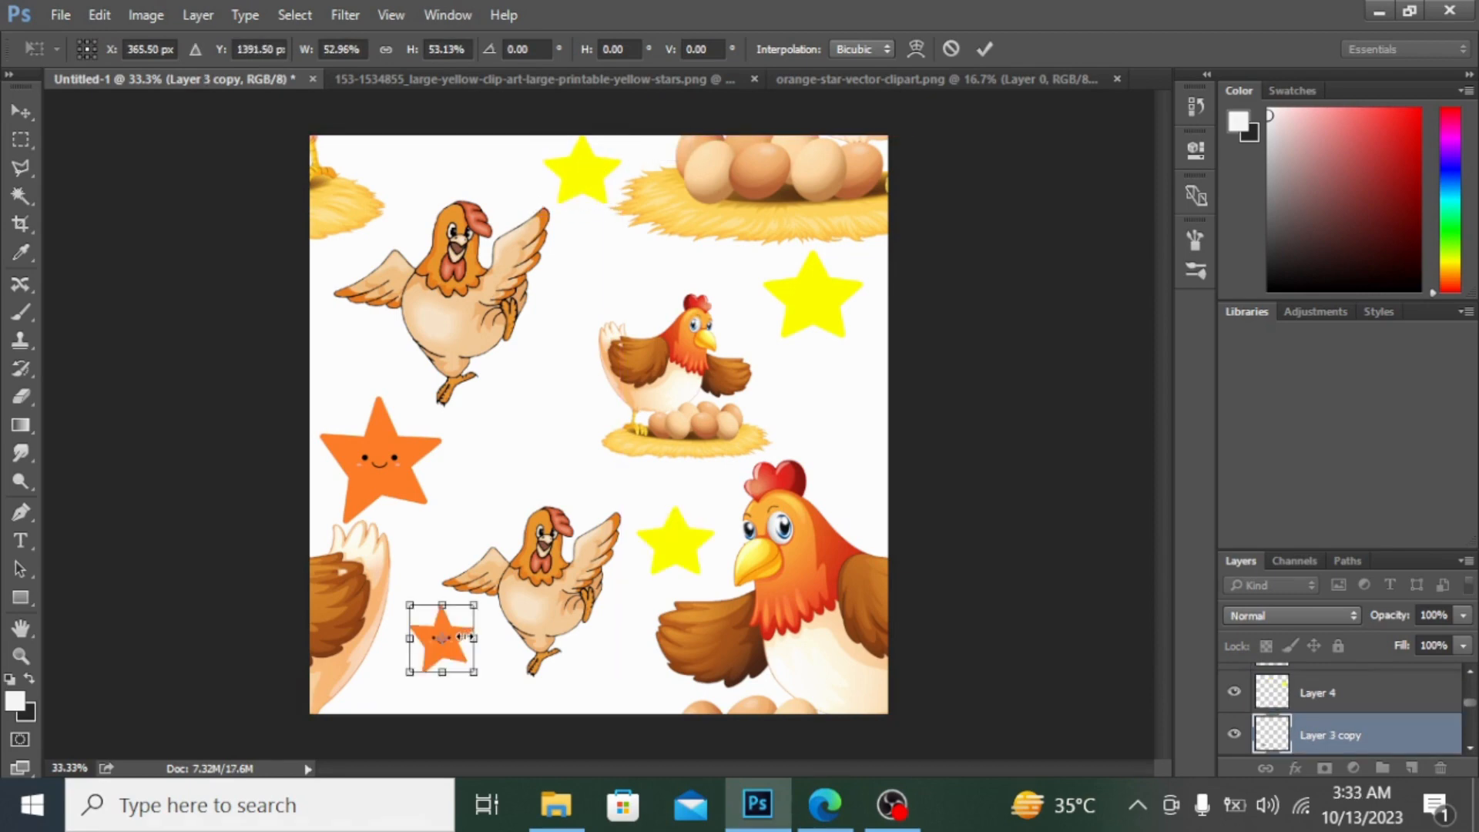
{"action": "left_click_drag", "start_coordinate": [474, 670], "coordinate": [849, 432]}
{"action": "key", "text": "Return"}
Duplicate the larger yellow star into the gap left of the small dancing hen's feet, scaling it to about 79% and rotating it about 39°.
{"action": "left_click_drag", "start_coordinate": [822, 297], "coordinate": [434, 656]}
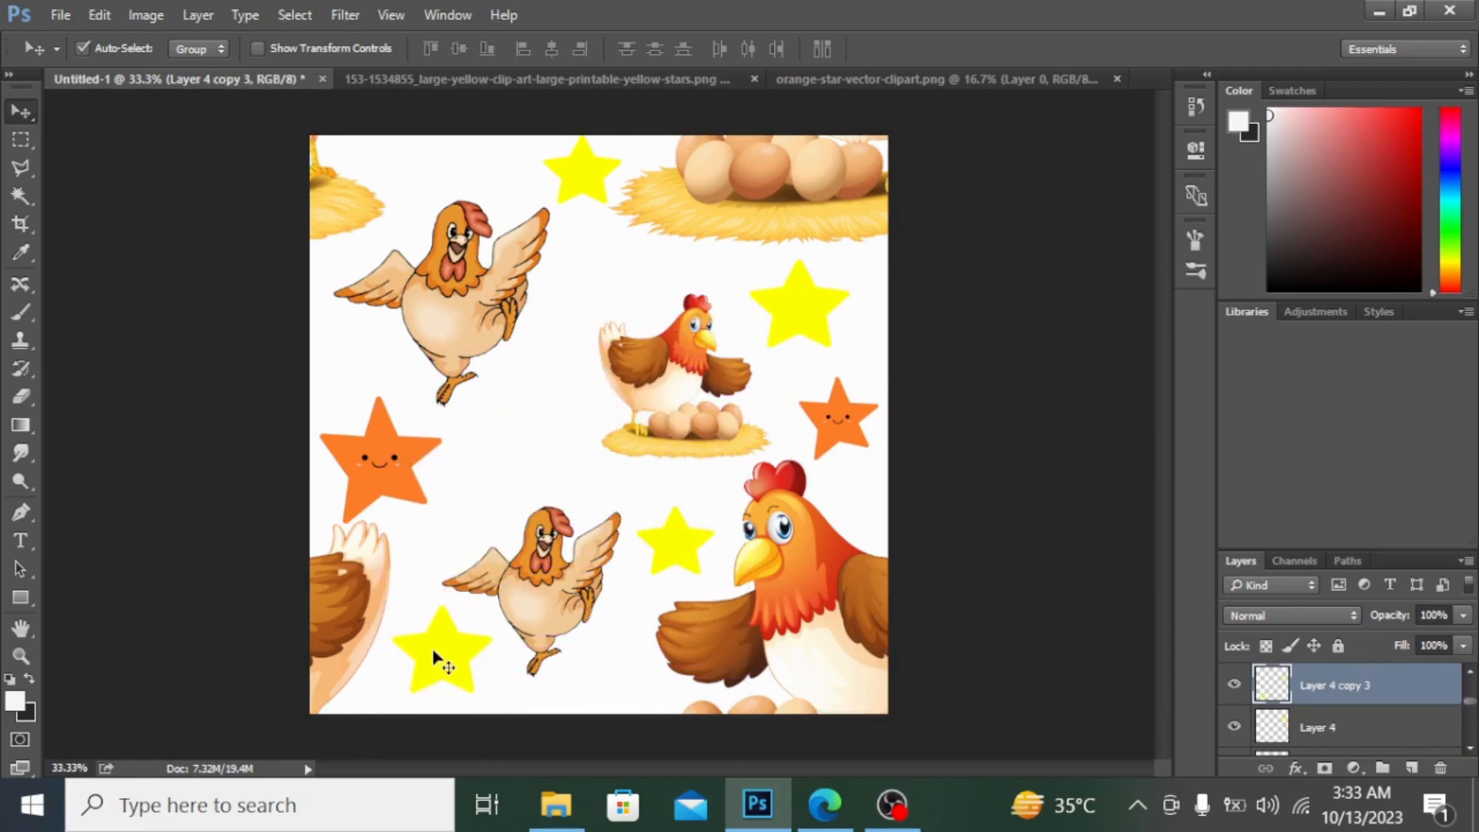
{"action": "key", "text": "ctrl+t"}
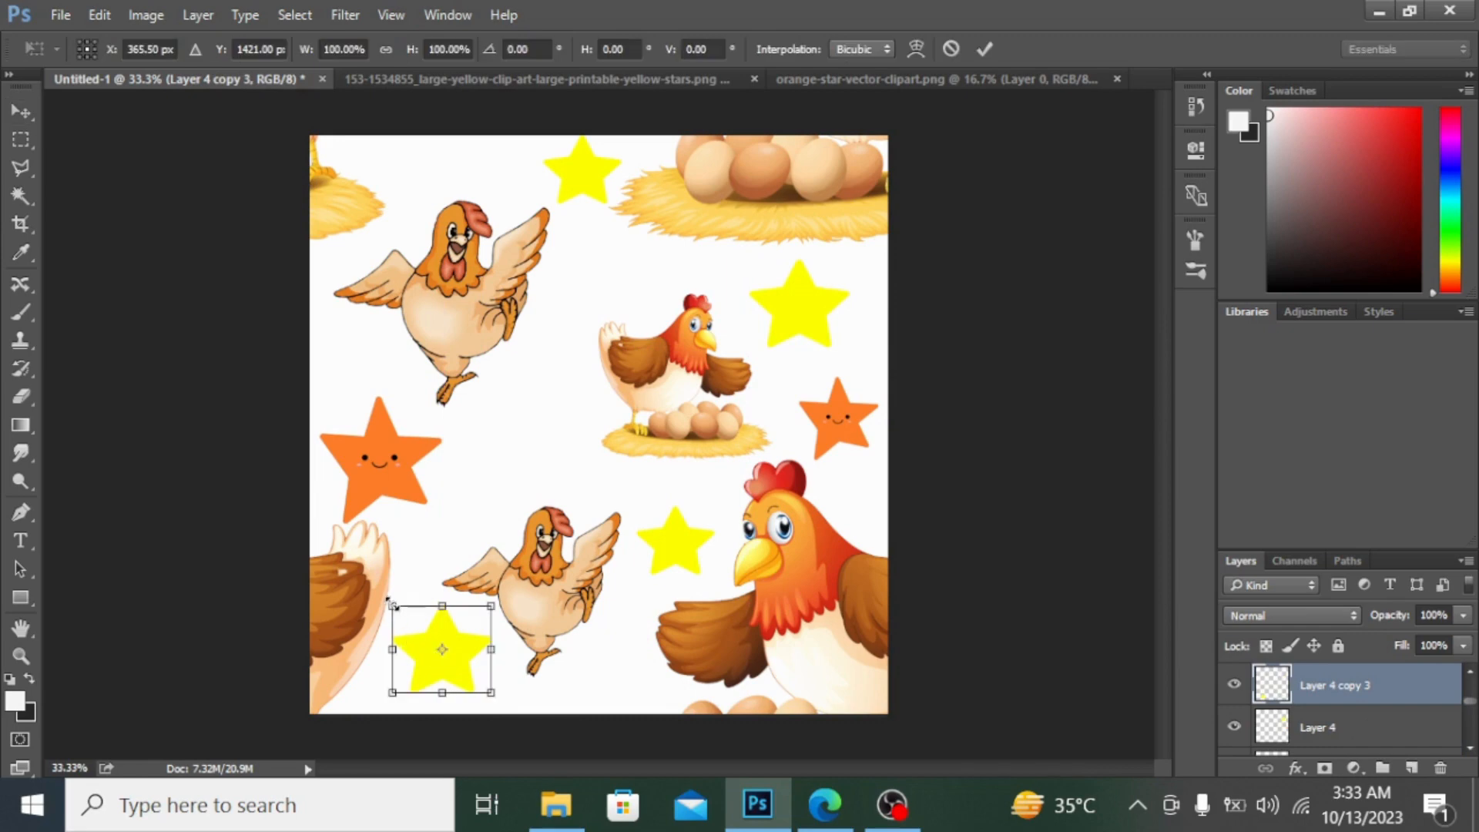
{"action": "left_click_drag", "start_coordinate": [388, 600], "coordinate": [402, 616]}
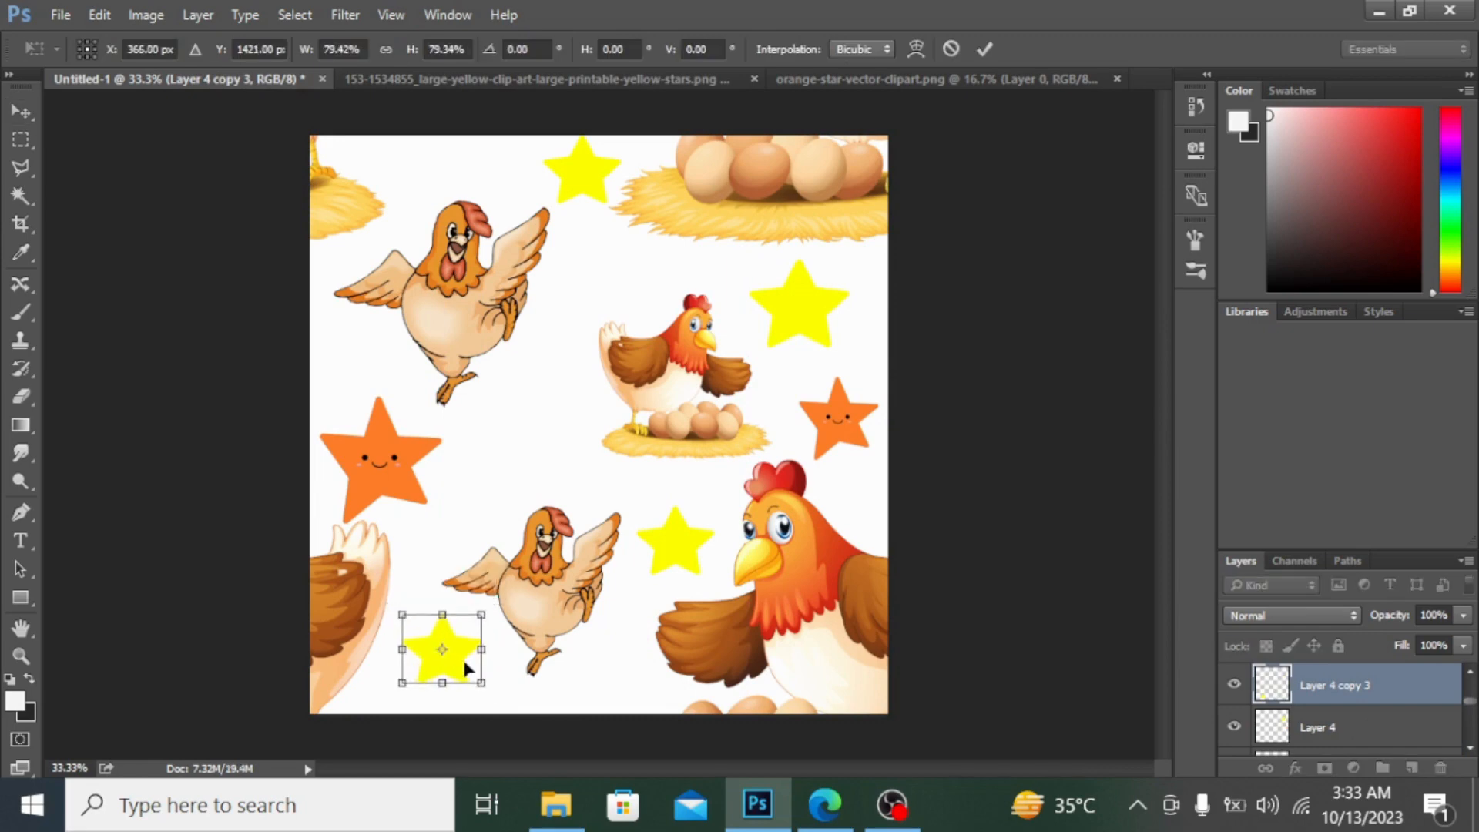
{"action": "left_click_drag", "start_coordinate": [514, 685], "coordinate": [493, 698]}
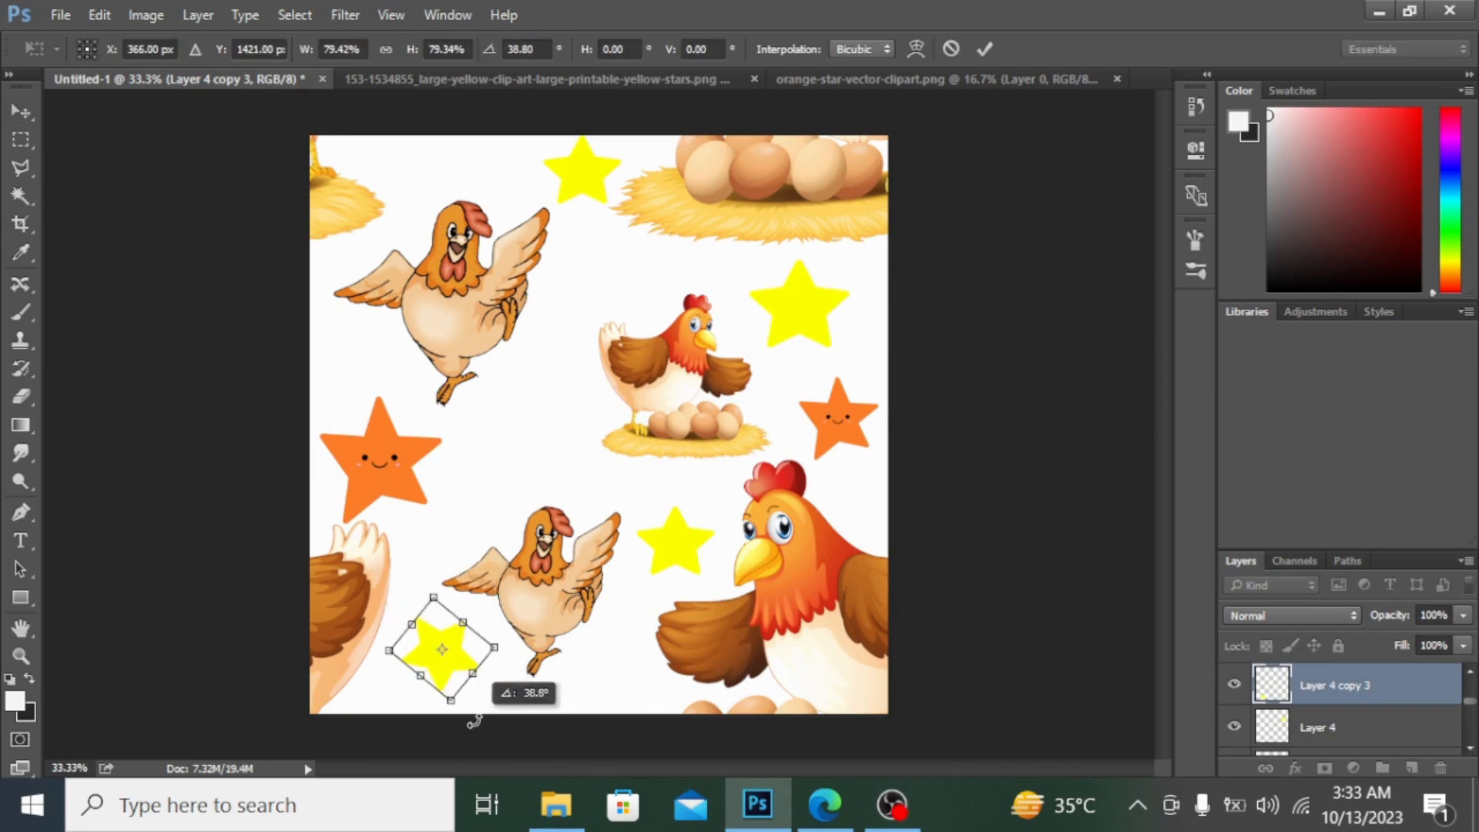
{"action": "key", "text": "Return"}
Fill the remaining gaps around the hens with smaller and tilted copies of the yellow and orange stars.
{"action": "key", "text": "ctrl"}
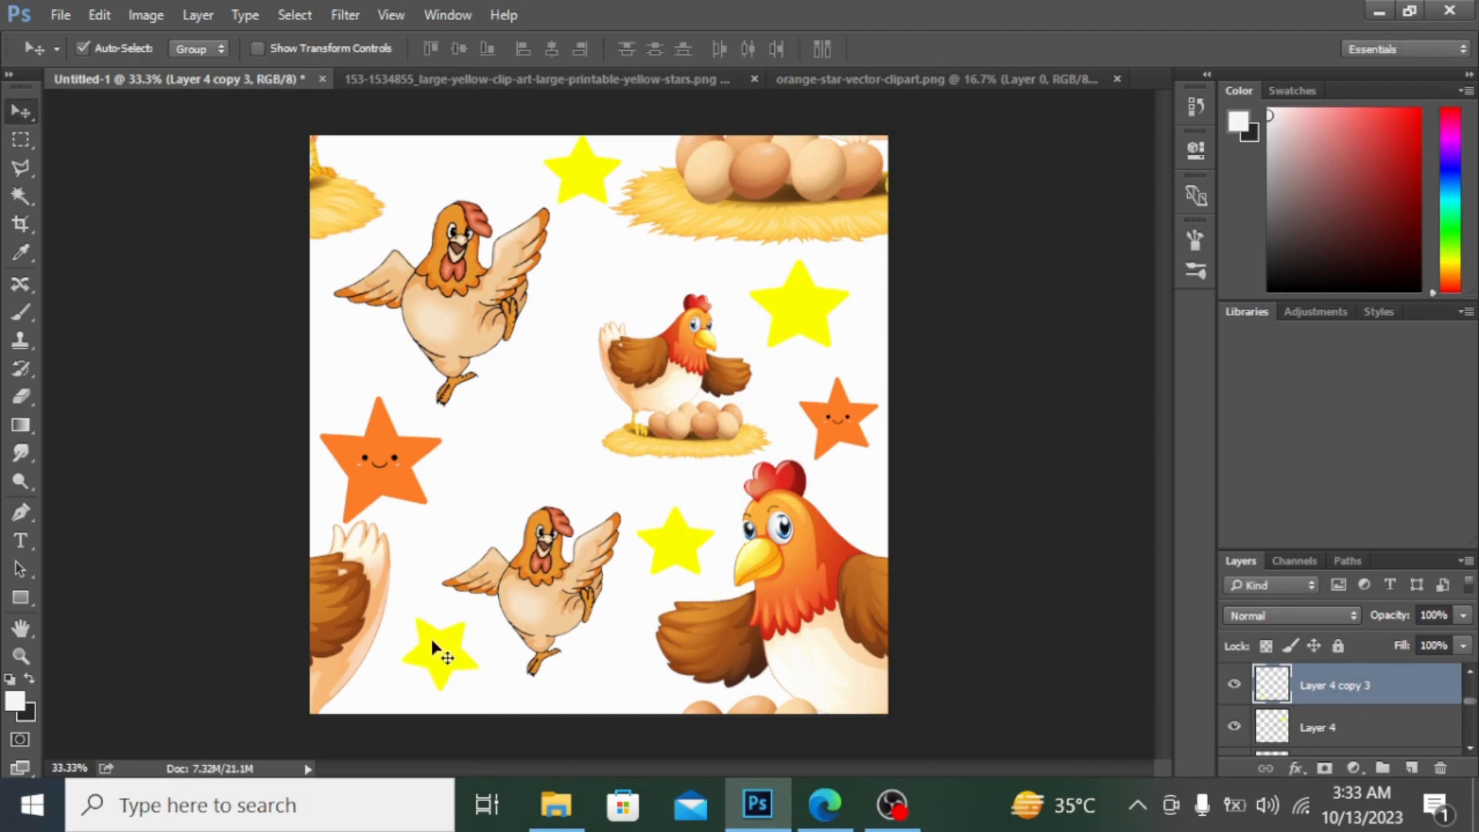
{"action": "left_click_drag", "start_coordinate": [436, 489], "coordinate": [603, 290]}
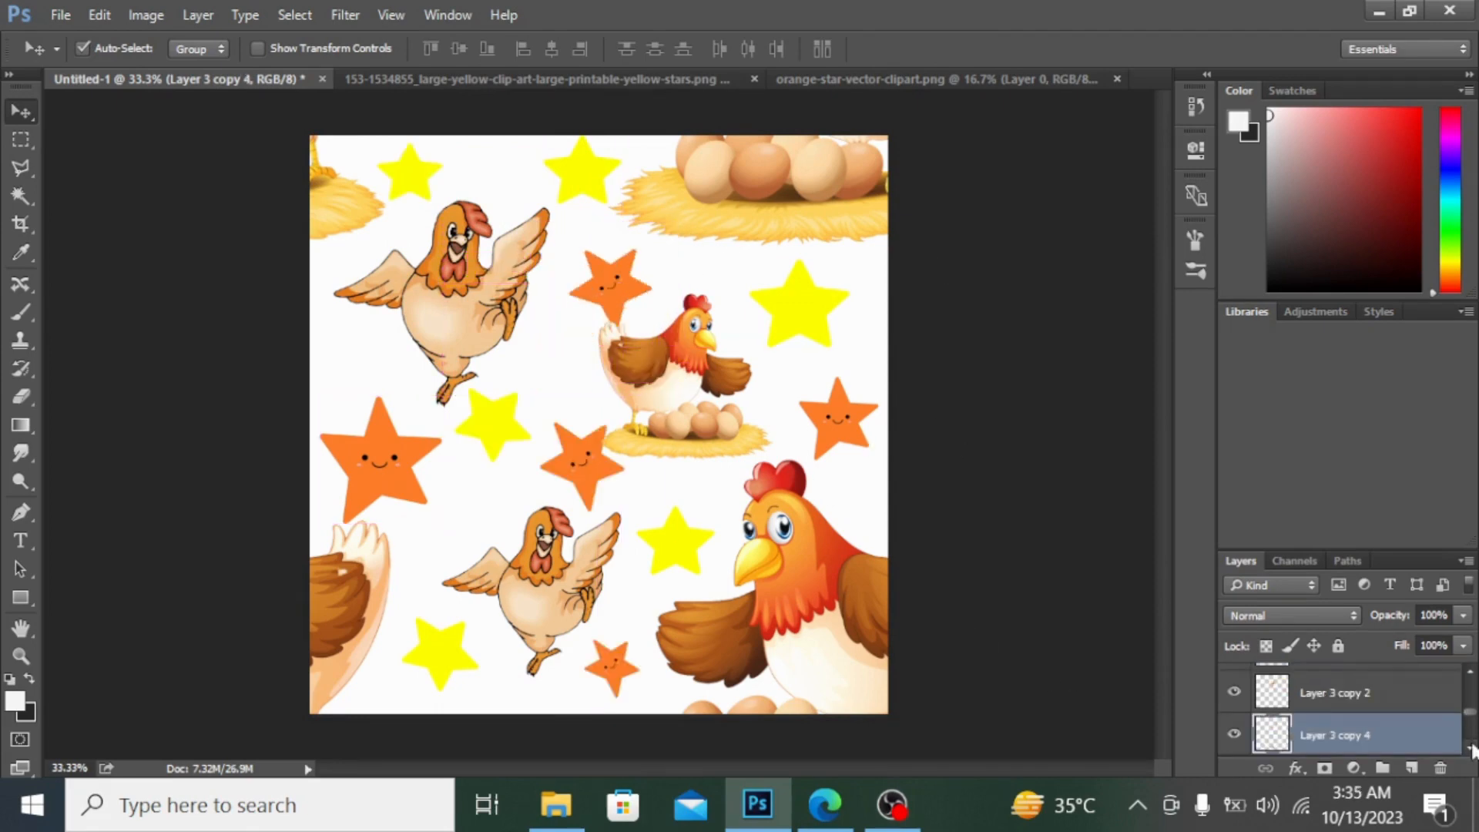
Add a Solid Color fill layer directly above the white Layer 0, using the near-black colour #030303.
{"action": "left_click_drag", "start_coordinate": [1470, 719], "coordinate": [1472, 762]}
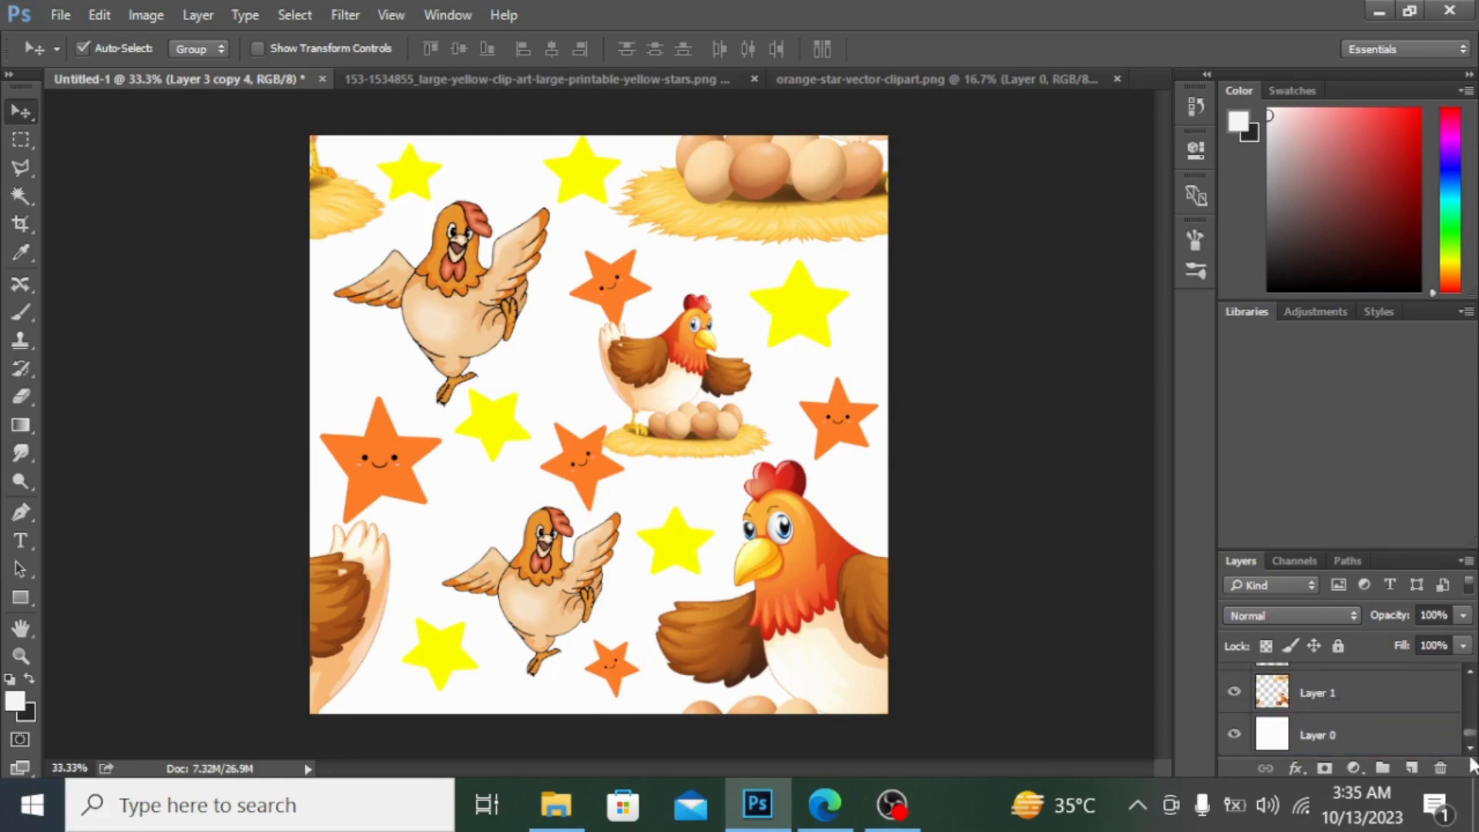
{"action": "left_click", "coordinate": [1347, 750]}
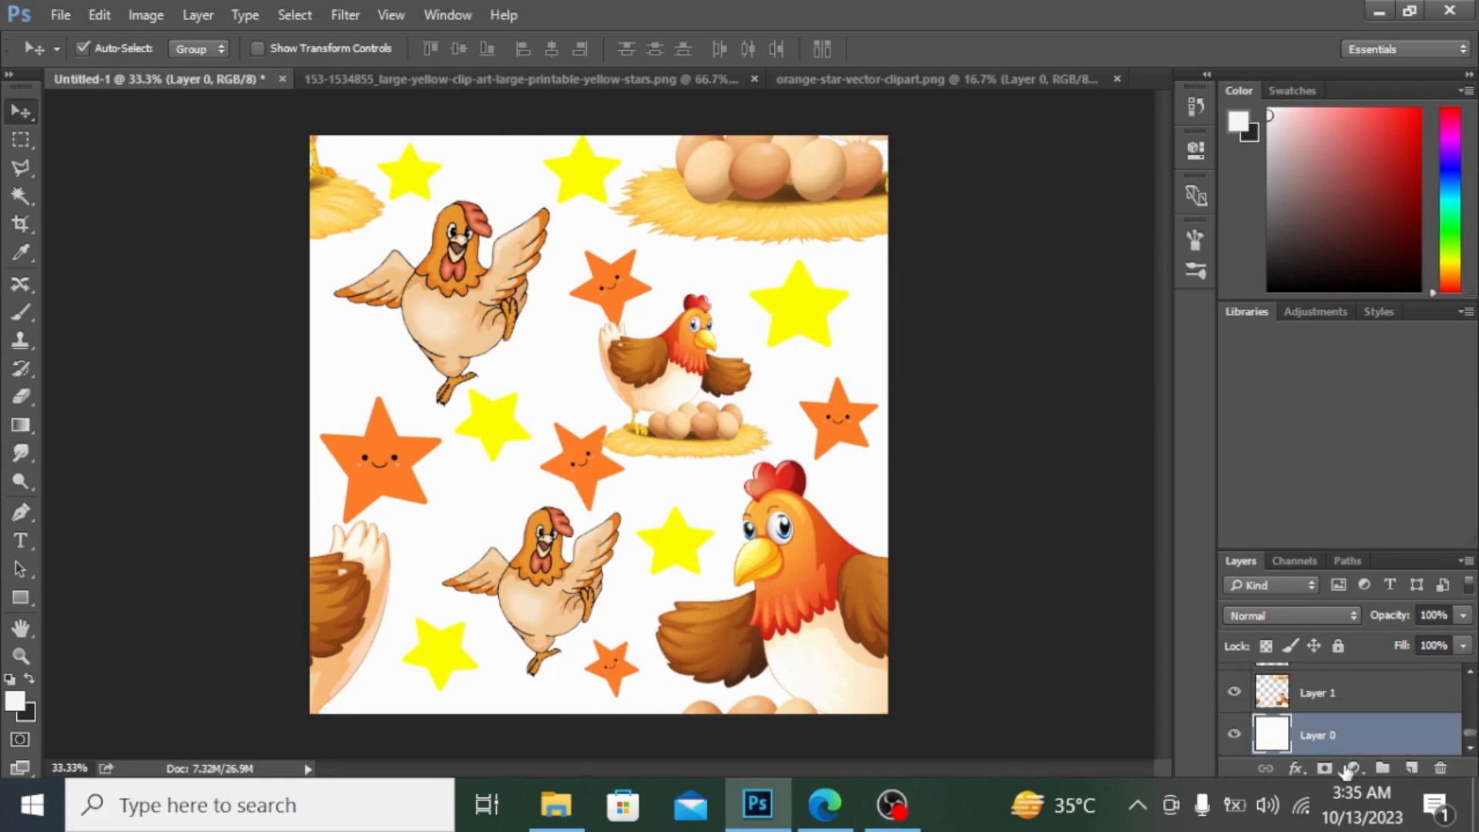
{"action": "left_click", "coordinate": [1353, 769]}
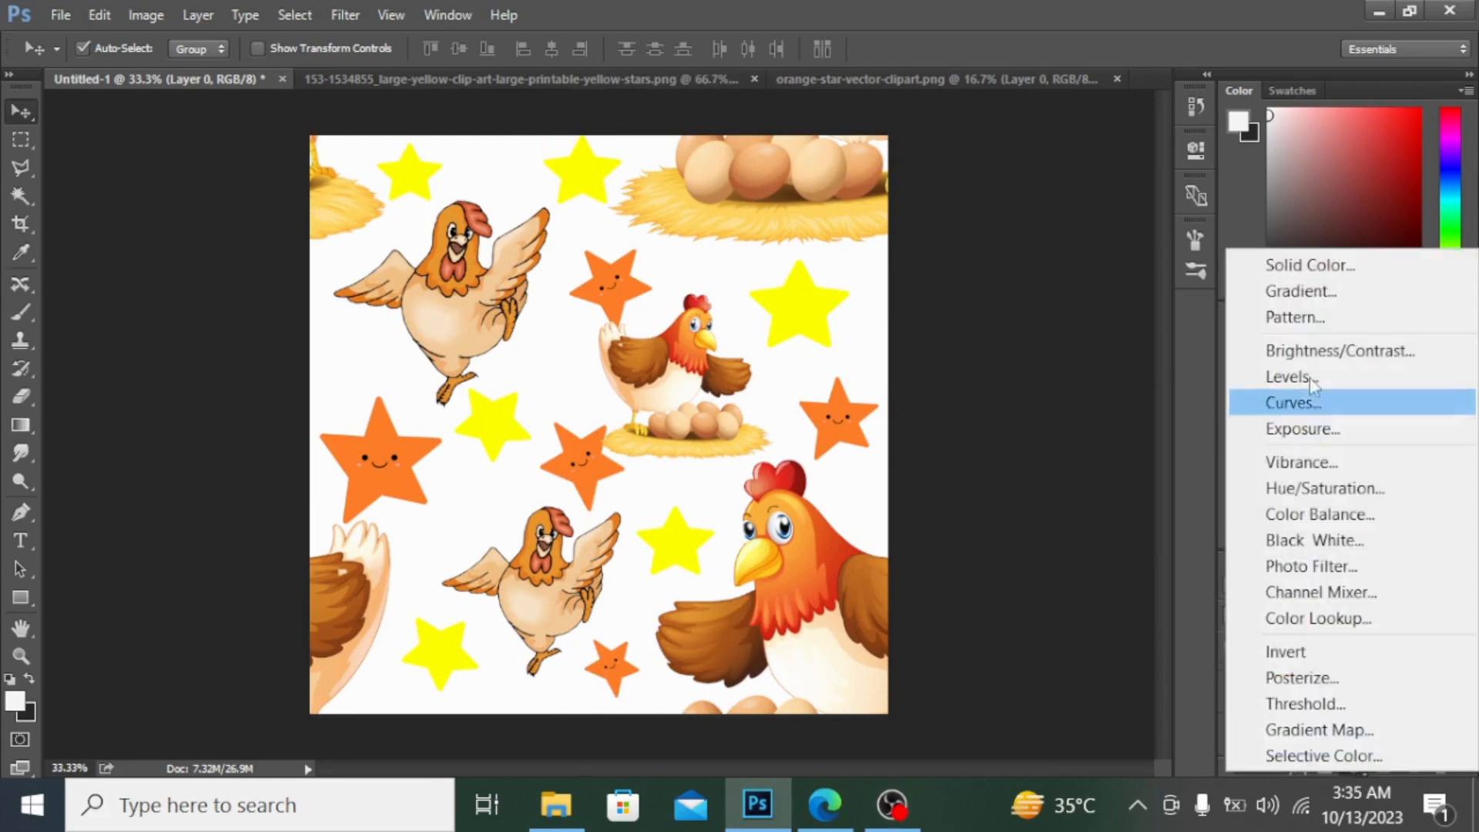
{"action": "left_click", "coordinate": [1358, 268]}
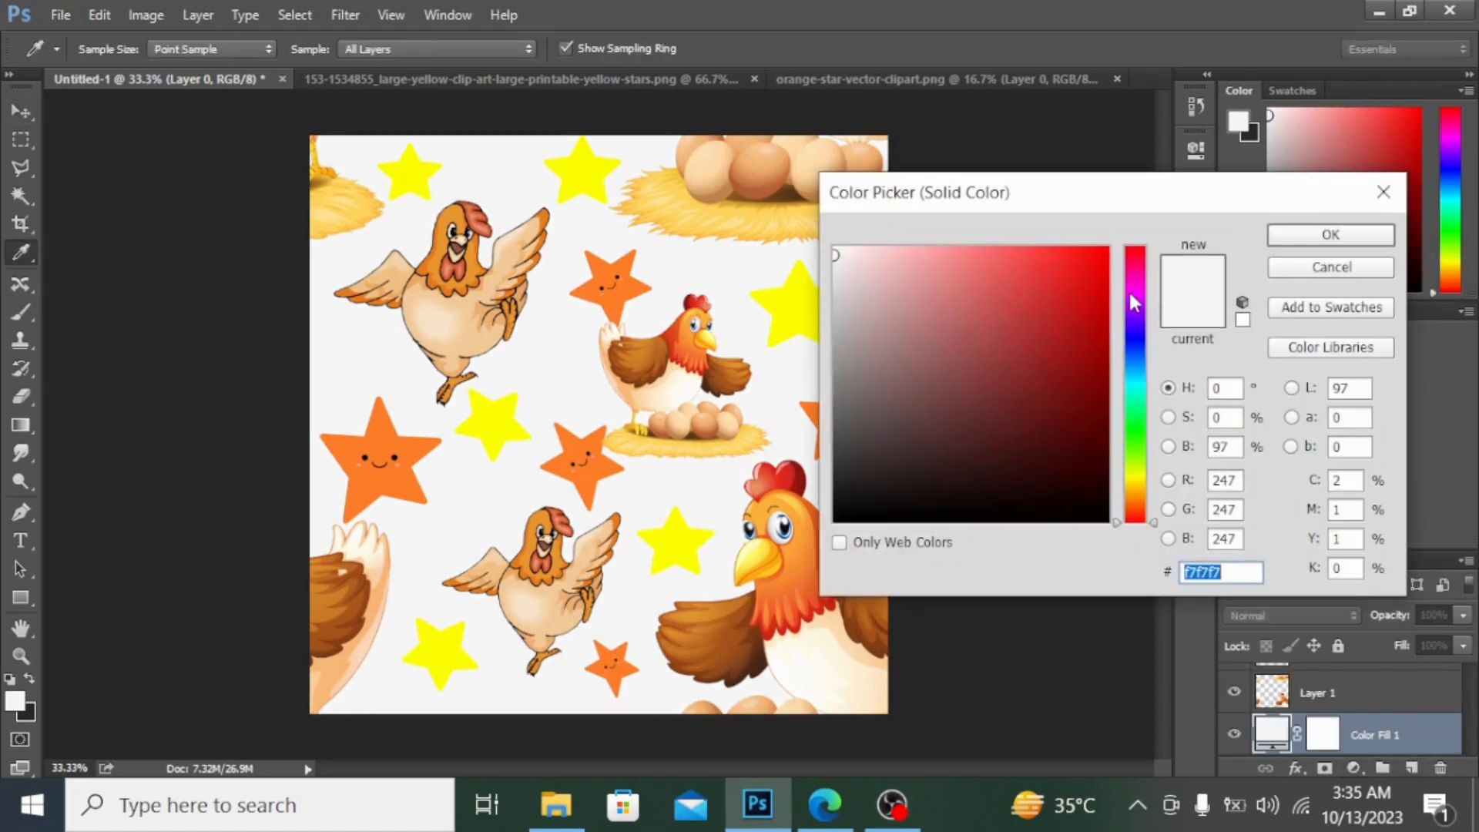
{"action": "left_click_drag", "start_coordinate": [1131, 295], "coordinate": [1135, 338]}
{"action": "left_click", "coordinate": [1138, 374]}
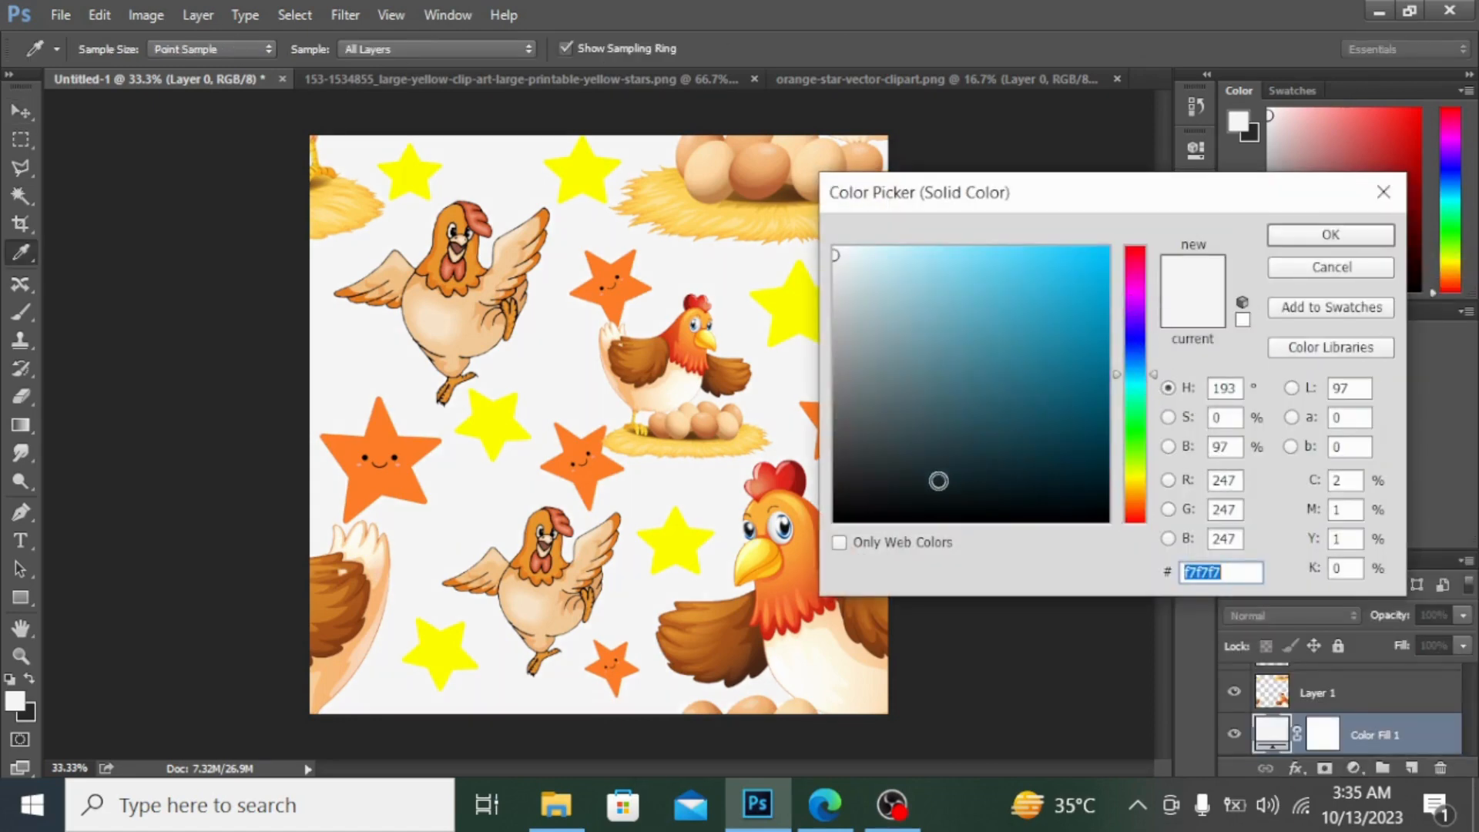
{"action": "left_click", "coordinate": [870, 518]}
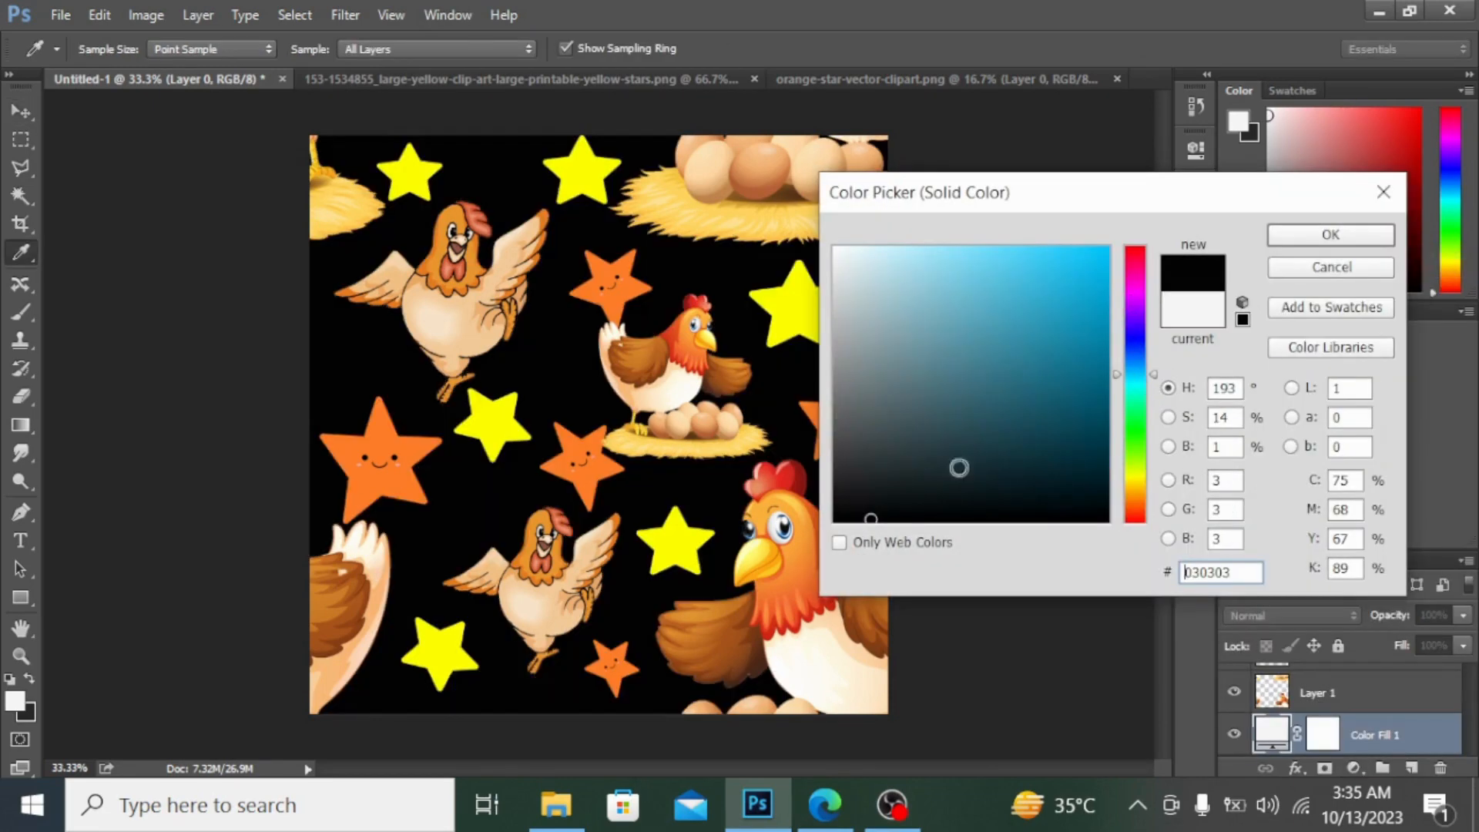
{"action": "left_click", "coordinate": [1380, 238]}
Shrink the yellow star beside the egg nest at the canvas's upper edge and the orange star above the small nesting hen.
{"action": "key", "text": "v"}
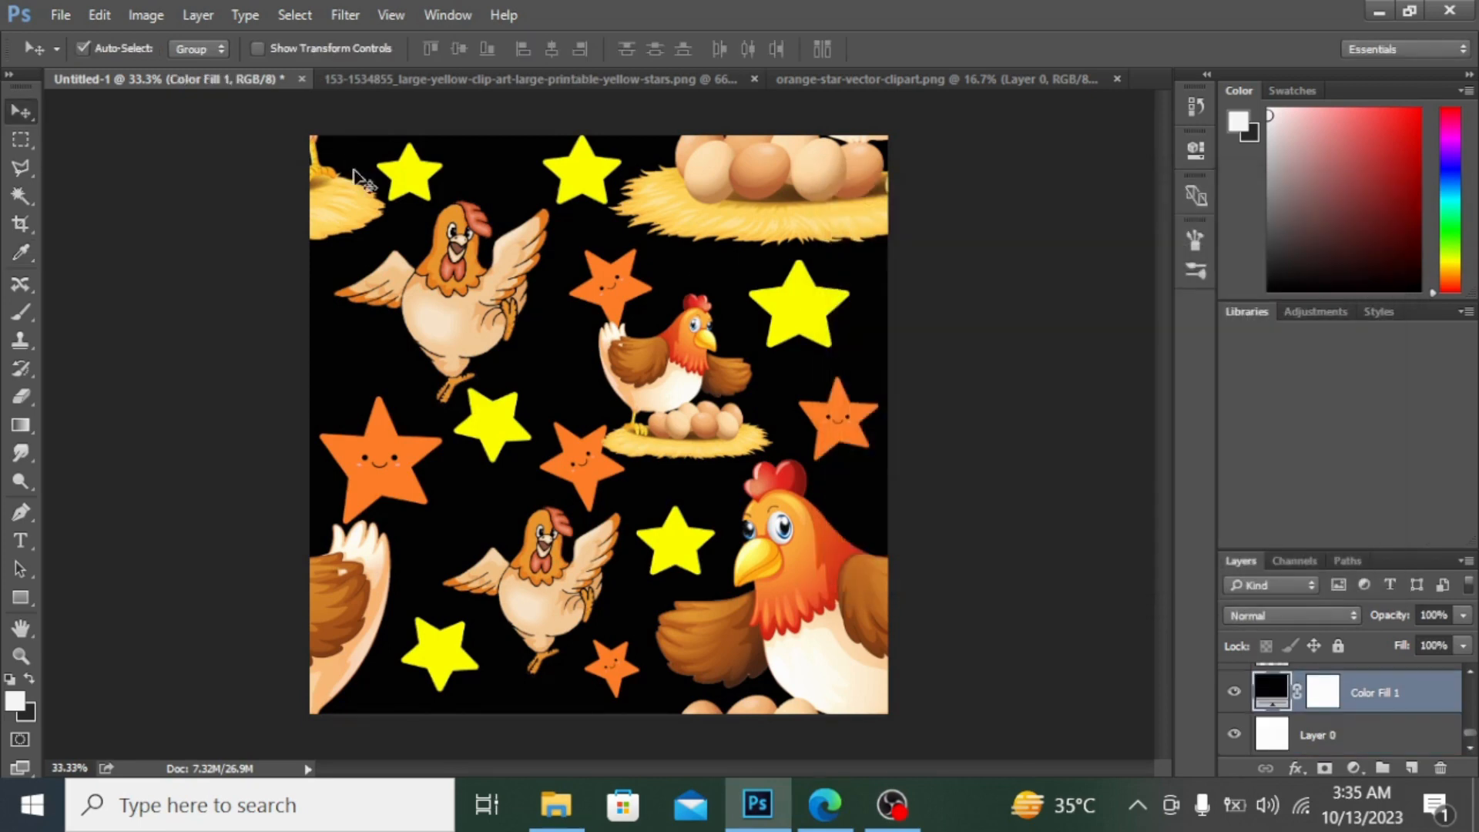
{"action": "left_click", "coordinate": [579, 172]}
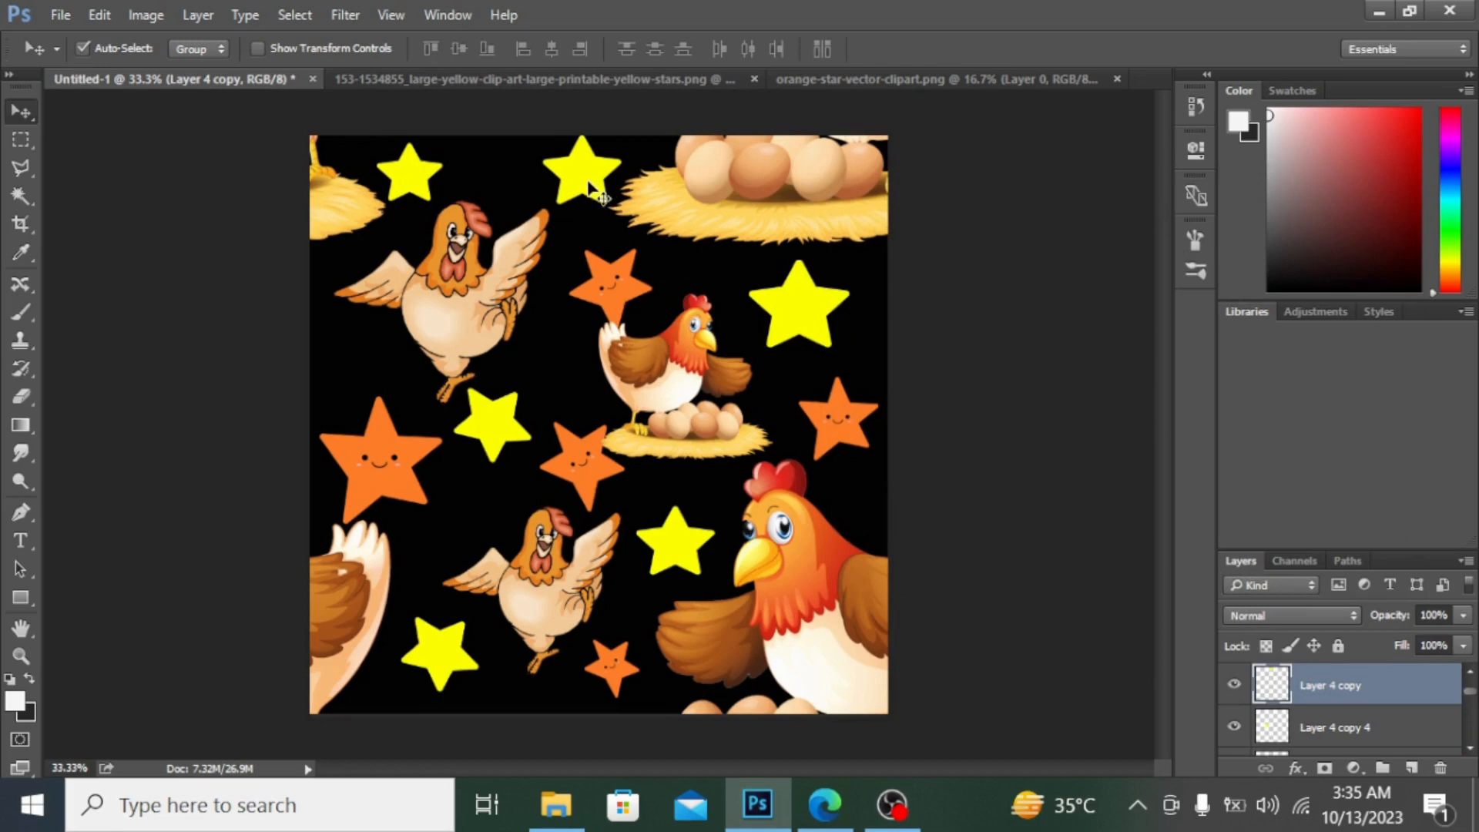
{"action": "key", "text": "ctrl"}
{"action": "key", "text": "ctrl+t"}
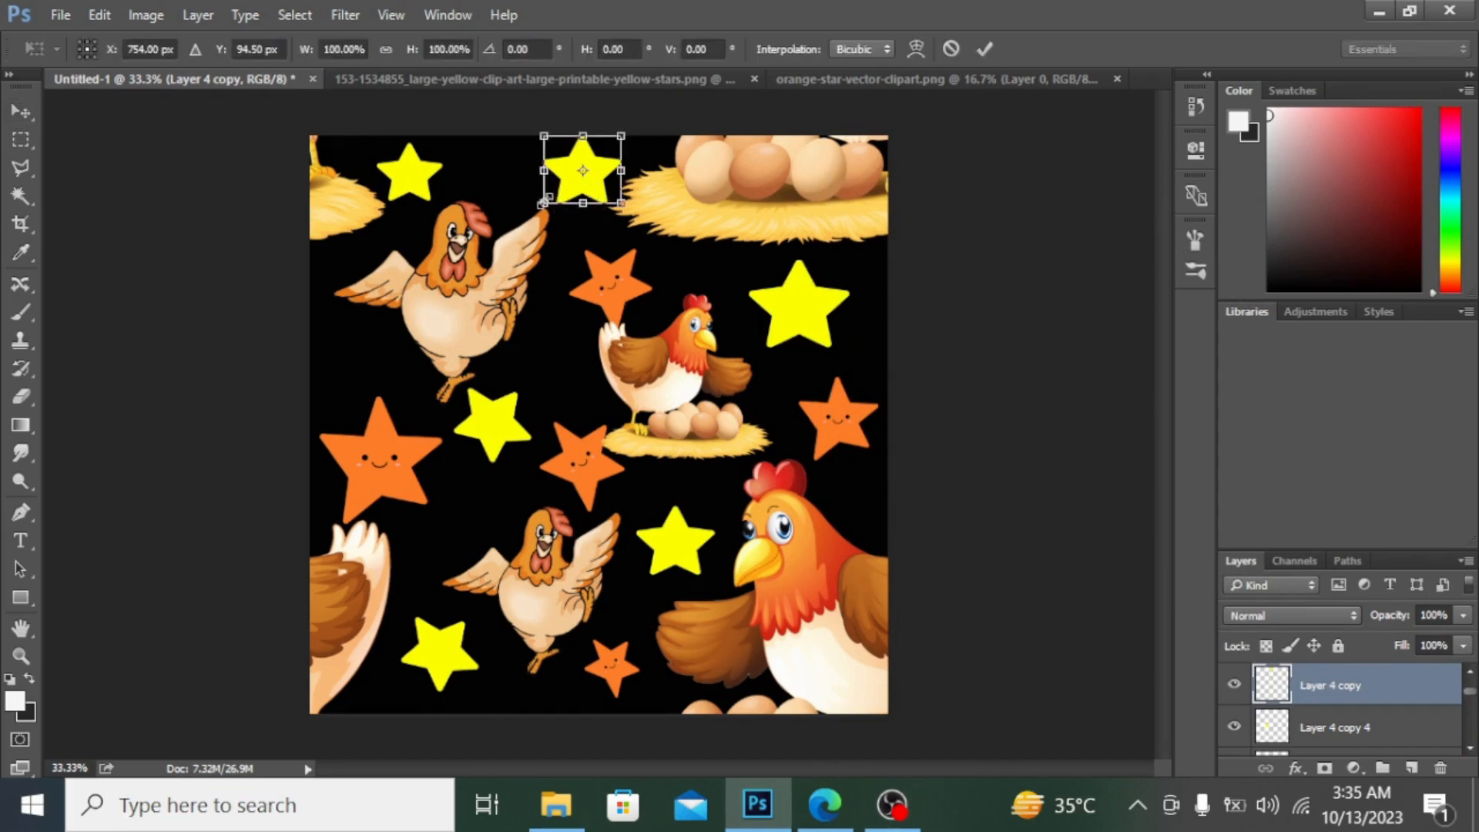
{"action": "left_click_drag", "start_coordinate": [549, 195], "coordinate": [553, 193]}
{"action": "key", "text": "Return"}
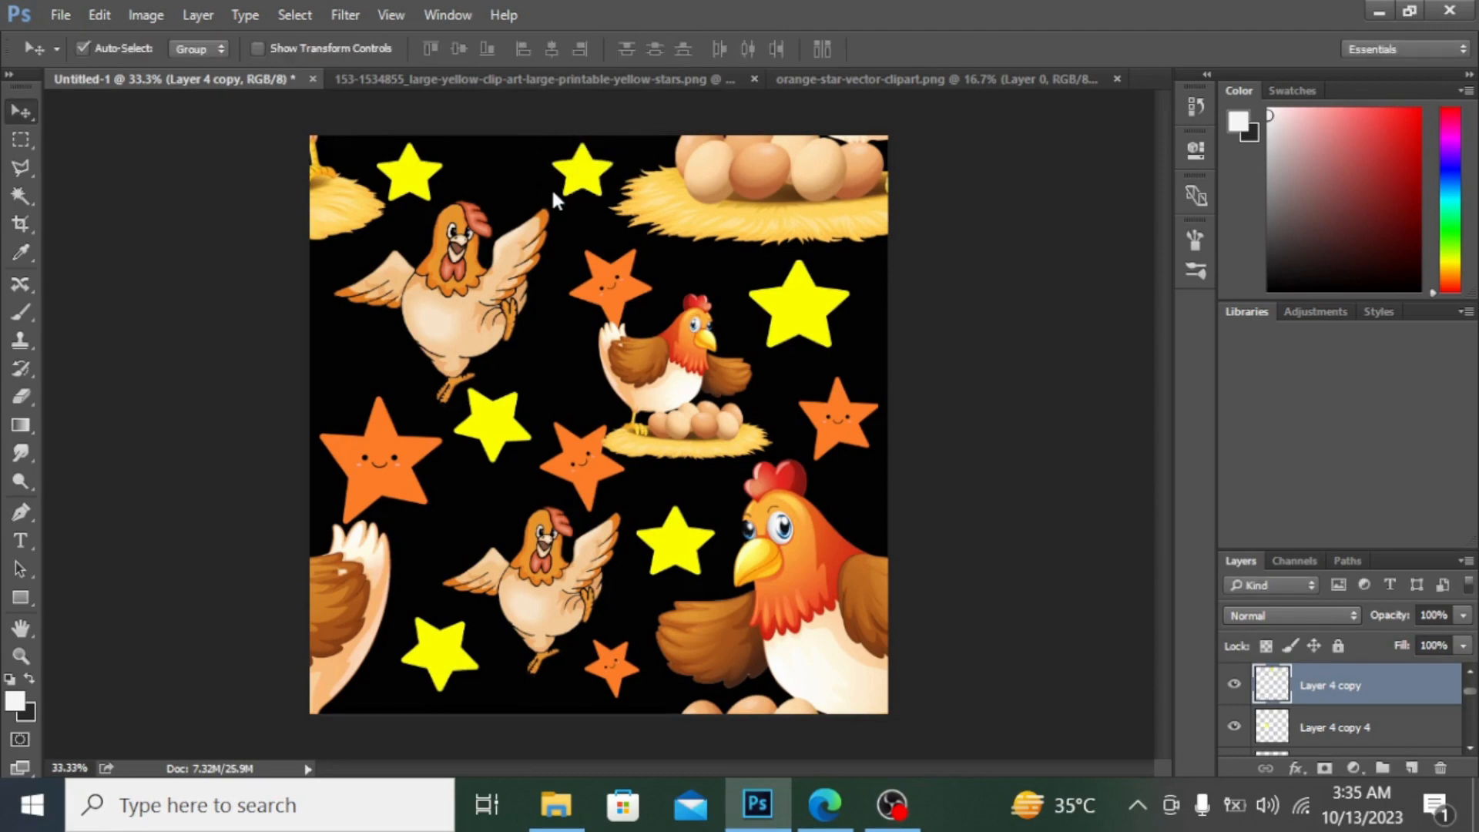
{"action": "left_click", "coordinate": [617, 277]}
{"action": "key", "text": "ctrl+t"}
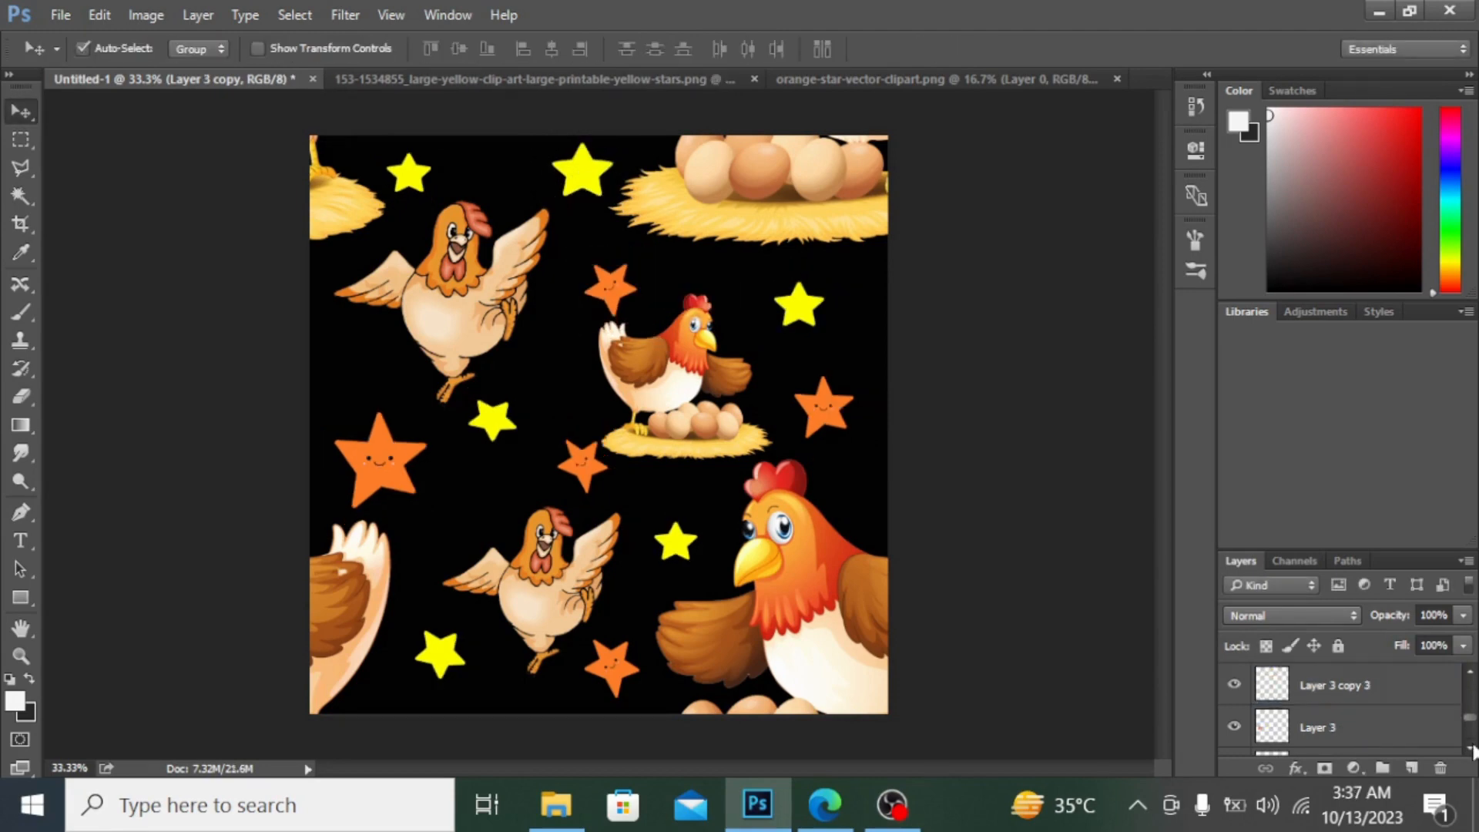
Open the colour of the Color Fill 1 layer for editing.
{"action": "left_click", "coordinate": [1470, 749]}
{"action": "left_click", "coordinate": [1471, 751]}
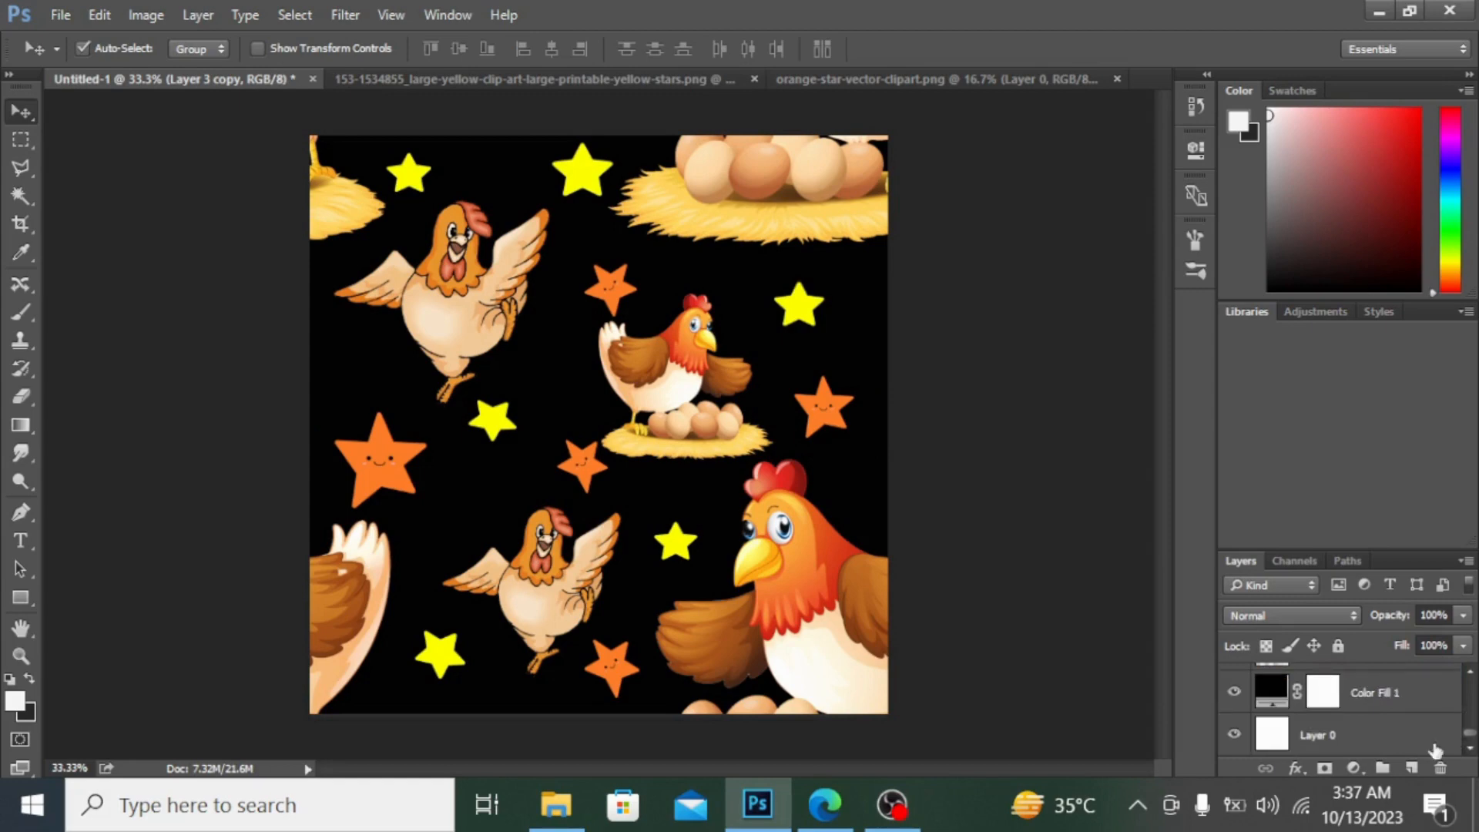
{"action": "double_click", "coordinate": [1275, 693]}
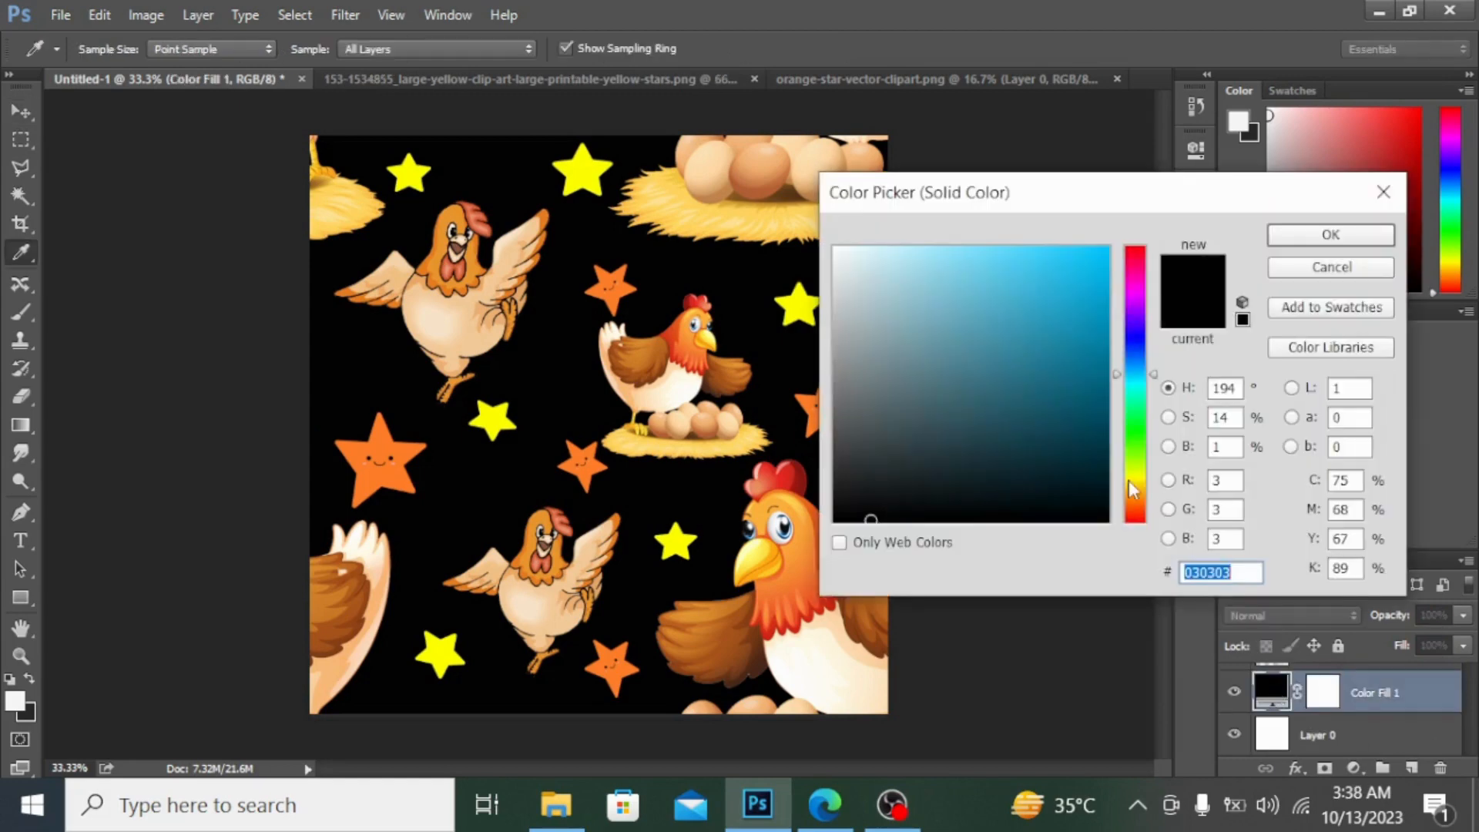
Try violet background shades for the fill layer, including #230a6b, #3f238f and #4e339b.
{"action": "left_click", "coordinate": [1135, 326]}
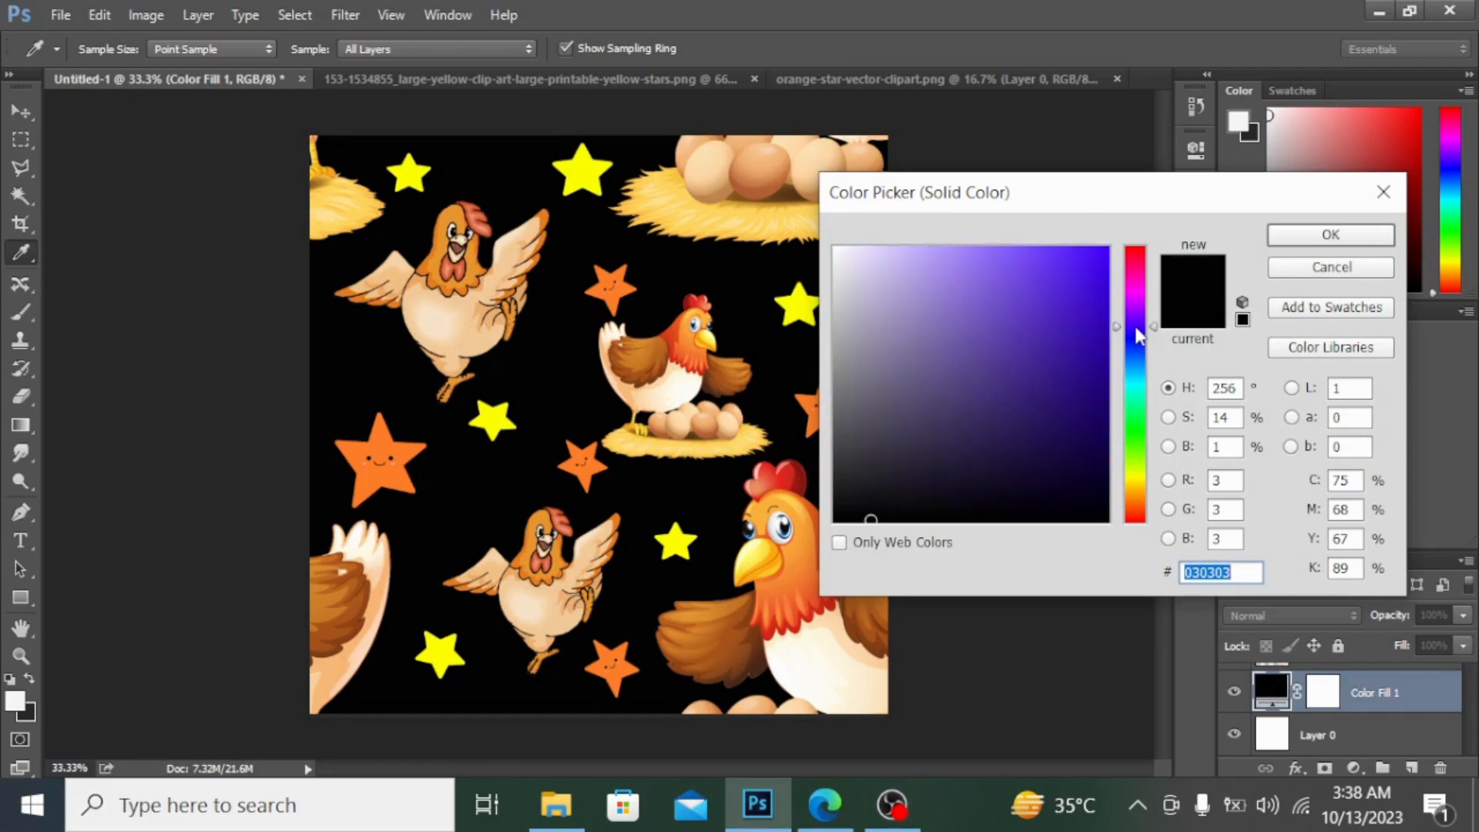
{"action": "left_click", "coordinate": [1069, 275]}
{"action": "left_click", "coordinate": [1083, 407]}
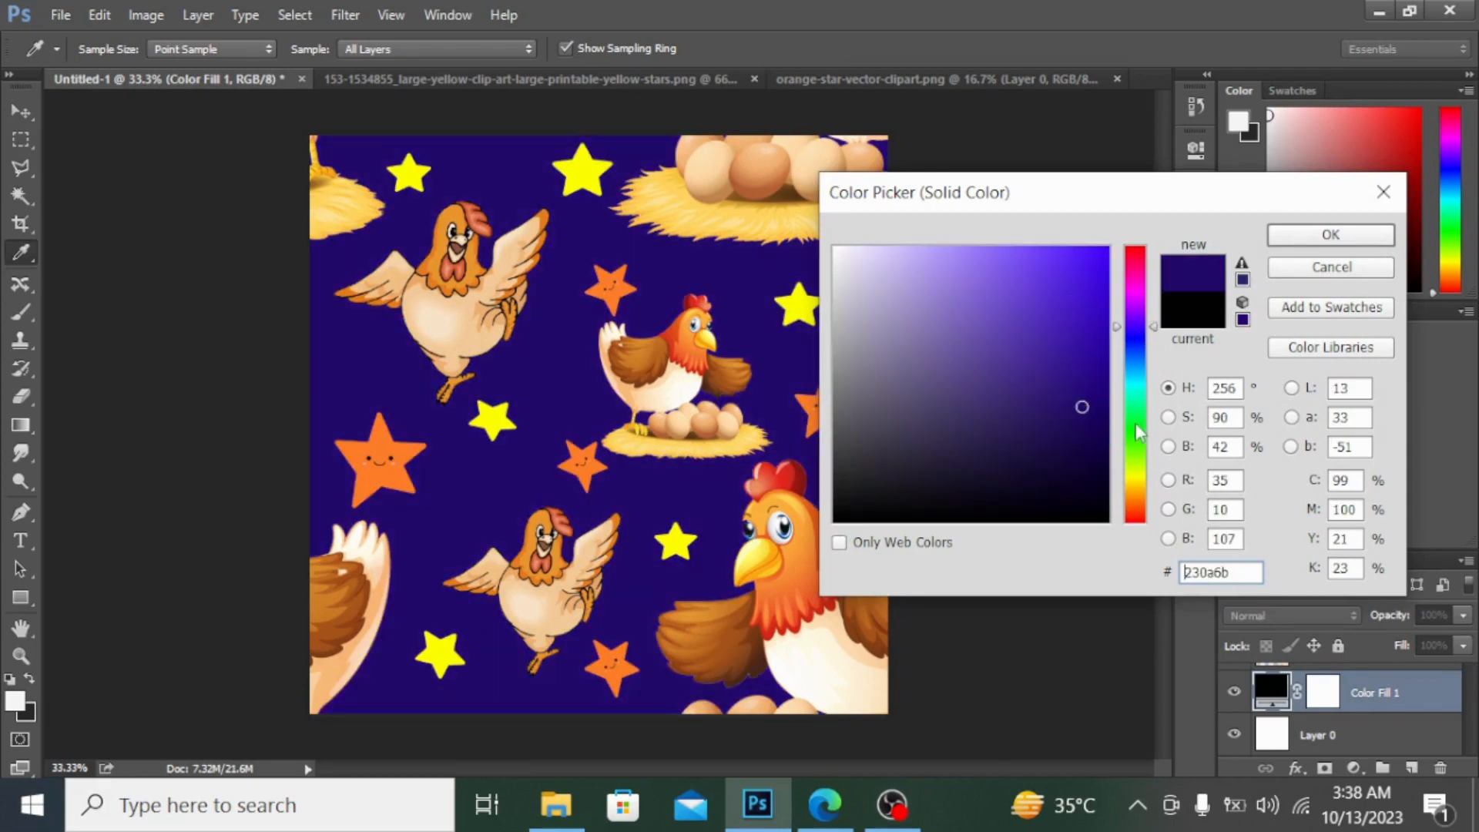
{"action": "left_click", "coordinate": [1043, 368]}
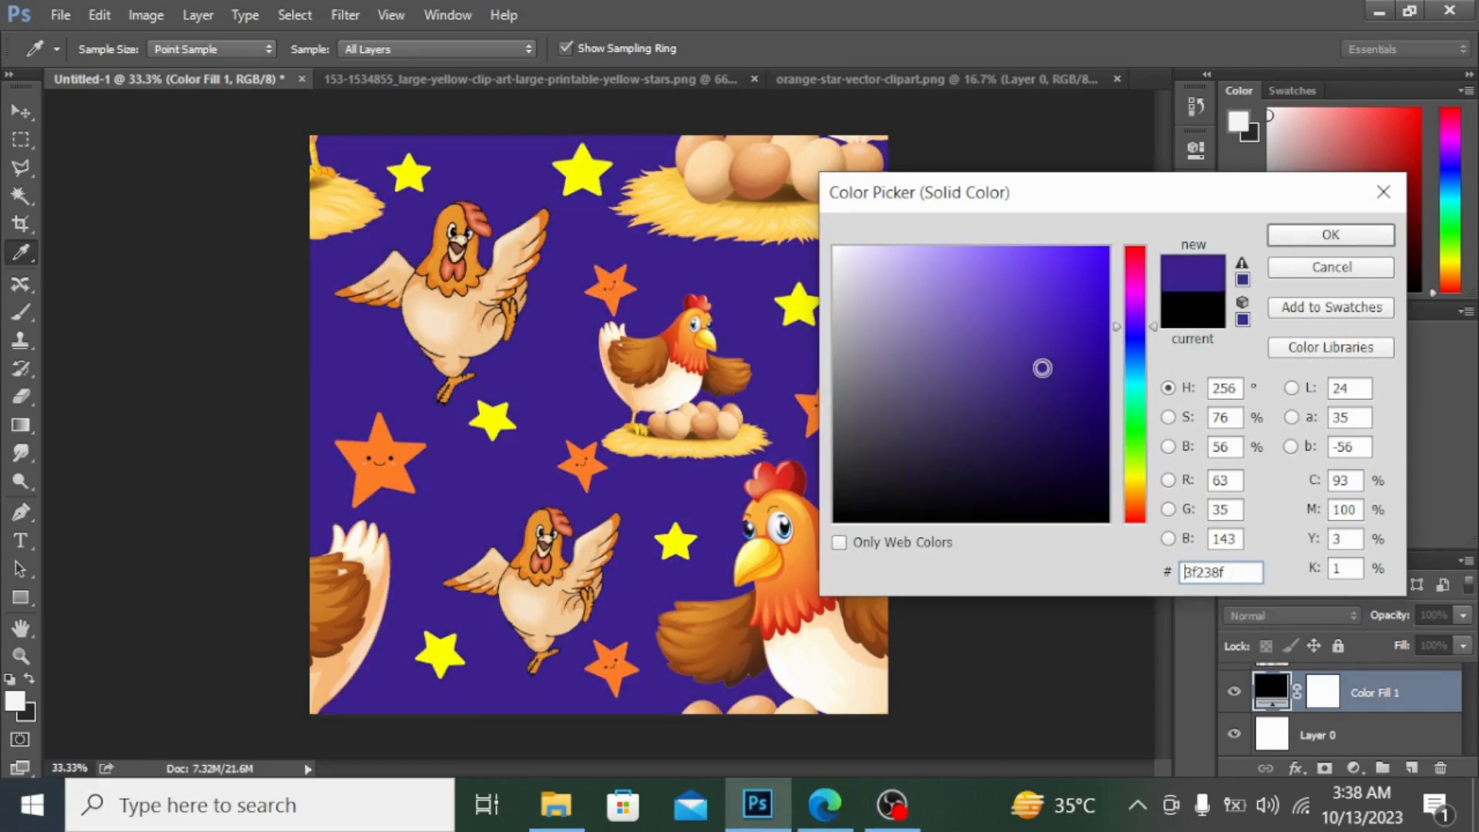
{"action": "left_click", "coordinate": [1019, 355]}
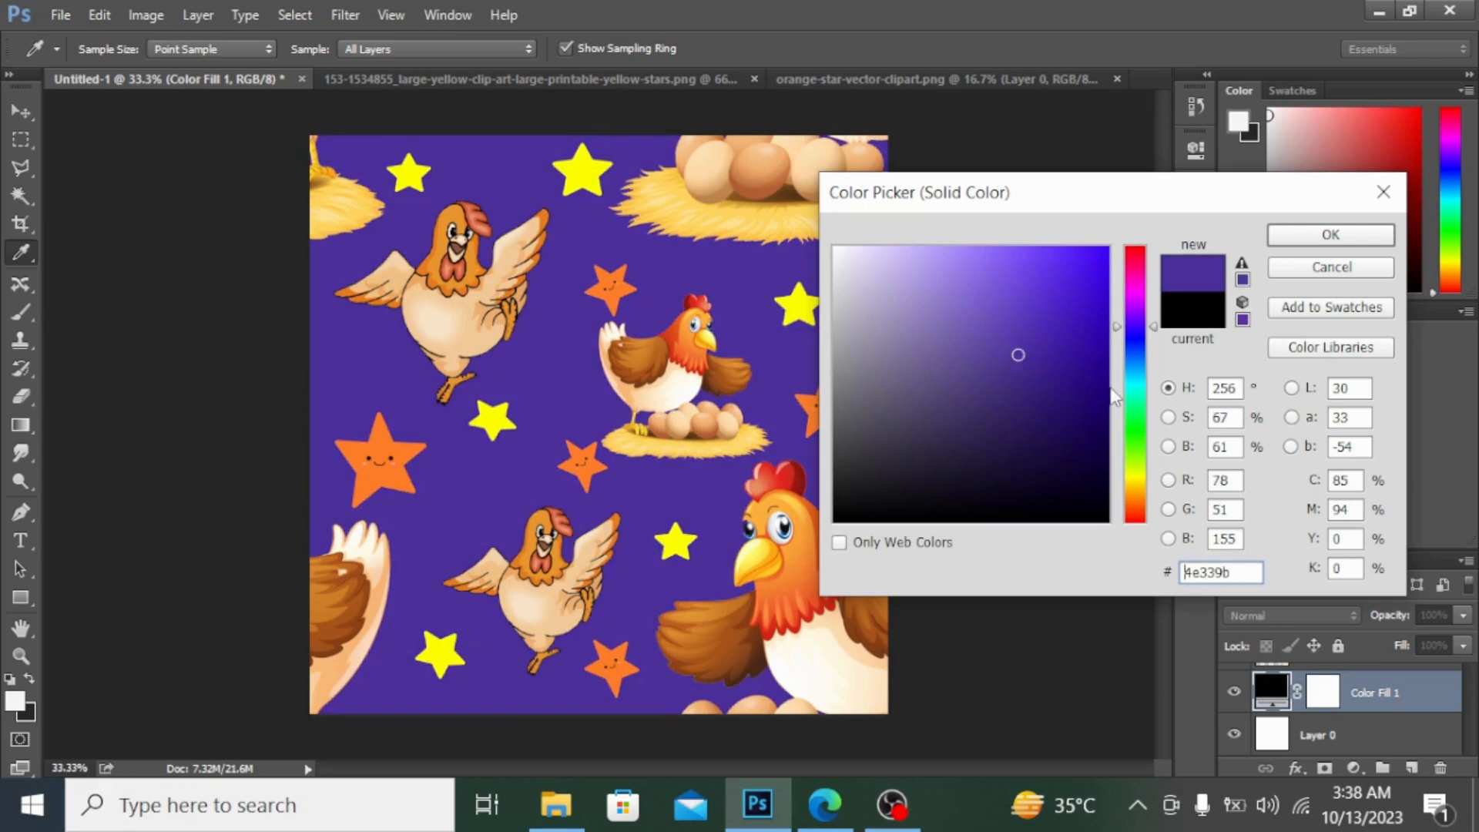
Try green and cyan backgrounds such as #23b657, #3fb623 and #23a3b6 for the fill layer.
{"action": "left_click", "coordinate": [1137, 416]}
{"action": "left_click", "coordinate": [1057, 326]}
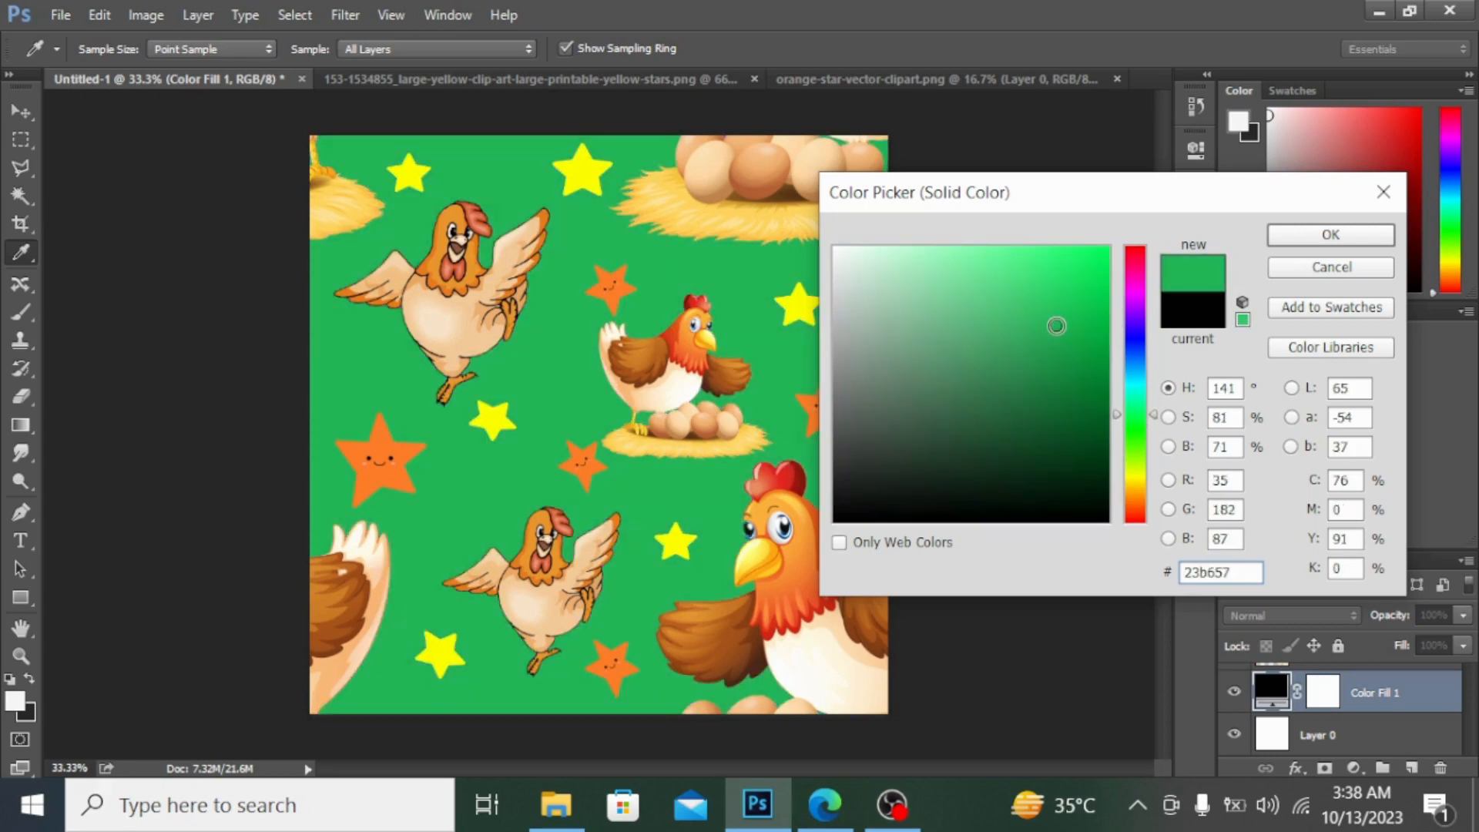
{"action": "left_click", "coordinate": [1145, 397]}
{"action": "left_click_drag", "start_coordinate": [1132, 436], "coordinate": [1131, 440]}
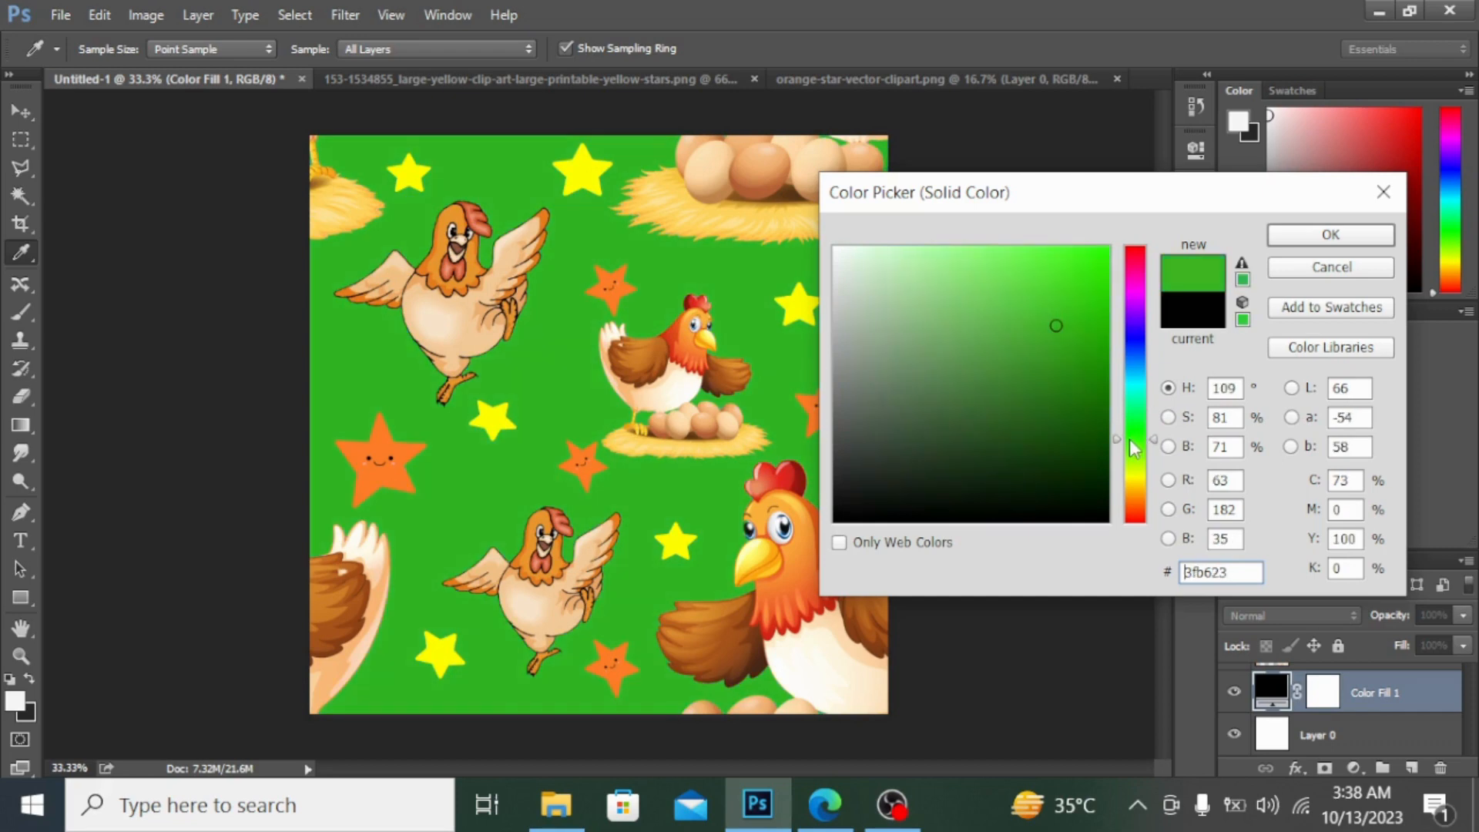
{"action": "left_click", "coordinate": [1131, 410]}
{"action": "left_click", "coordinate": [1140, 381]}
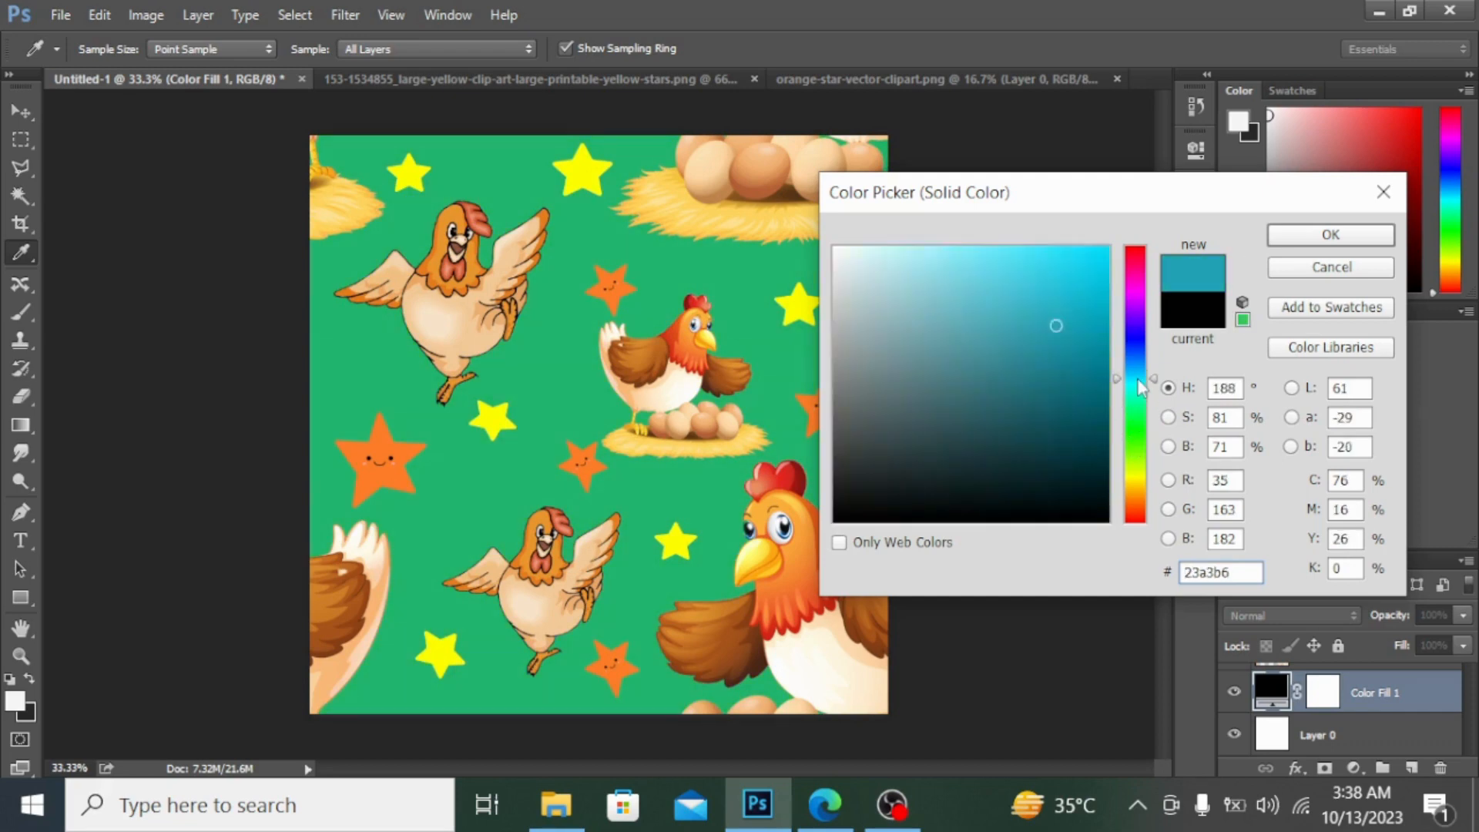
Compare blue, teal and green backgrounds behind the hens, including #2331b6, #2349b6, #5ab623 and #23b6a3.
{"action": "left_click", "coordinate": [1140, 345]}
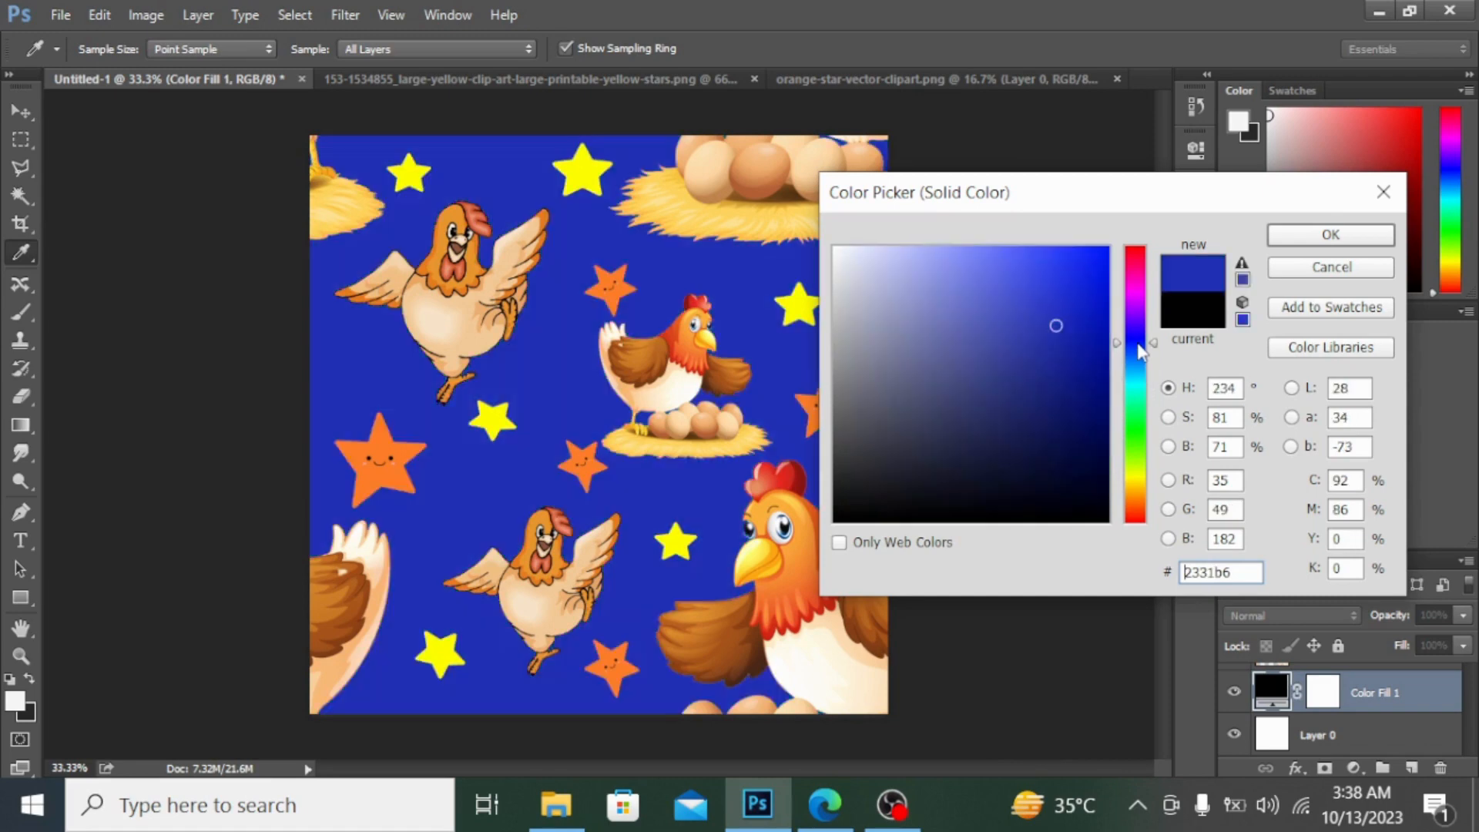
{"action": "left_click", "coordinate": [1140, 393]}
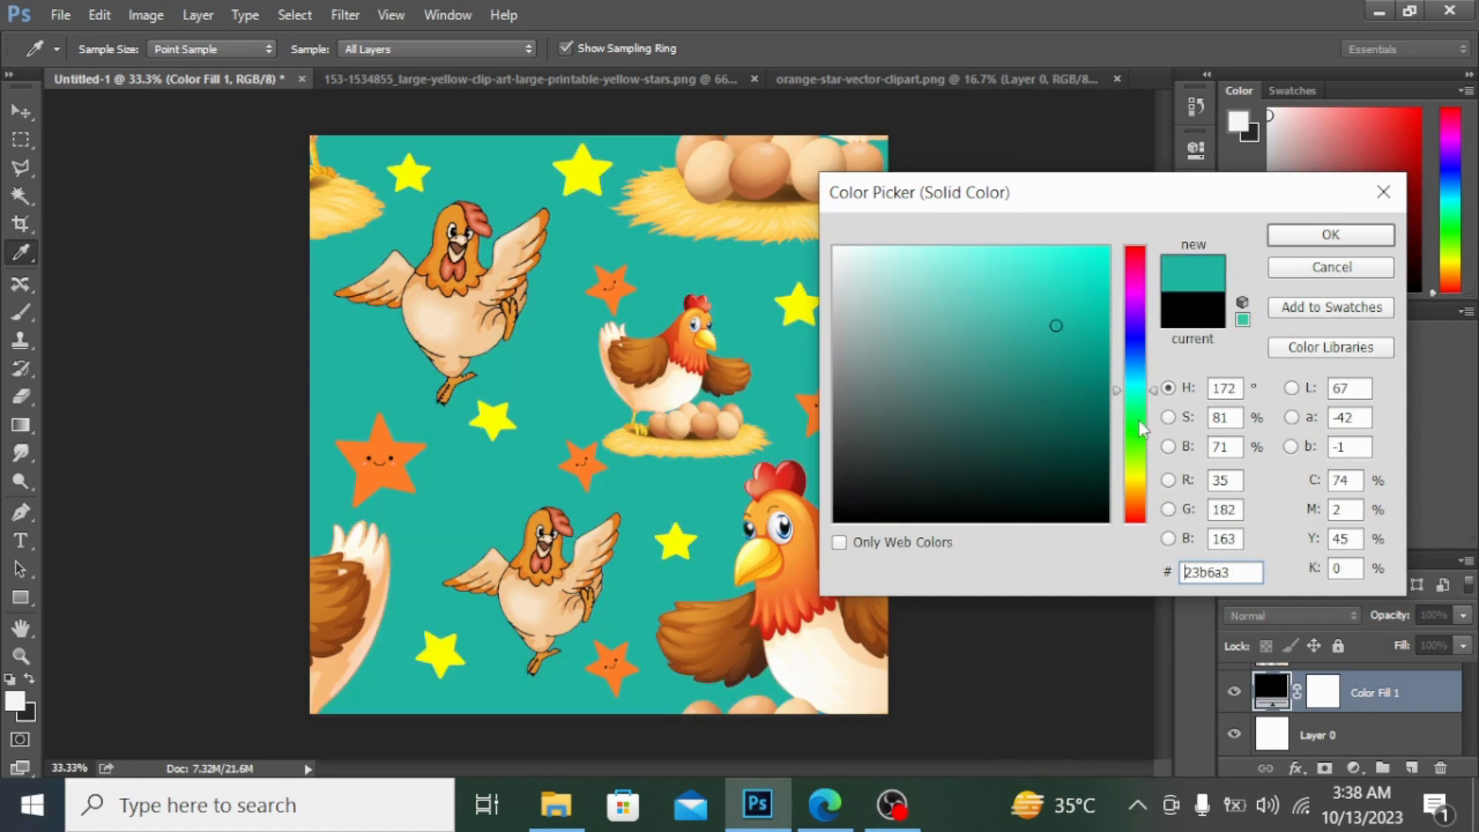
{"action": "left_click", "coordinate": [1140, 445]}
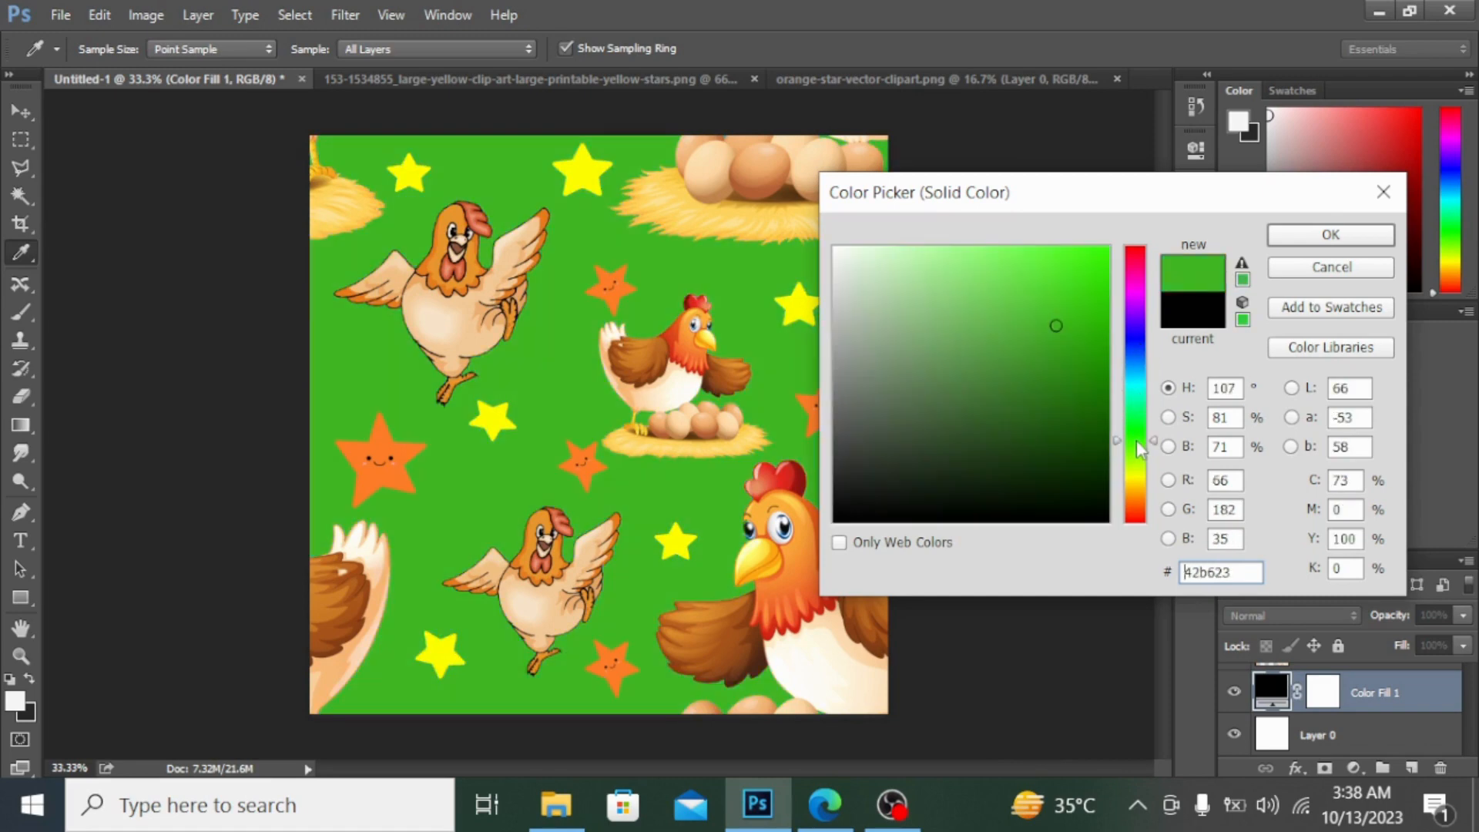
{"action": "left_click", "coordinate": [1137, 353]}
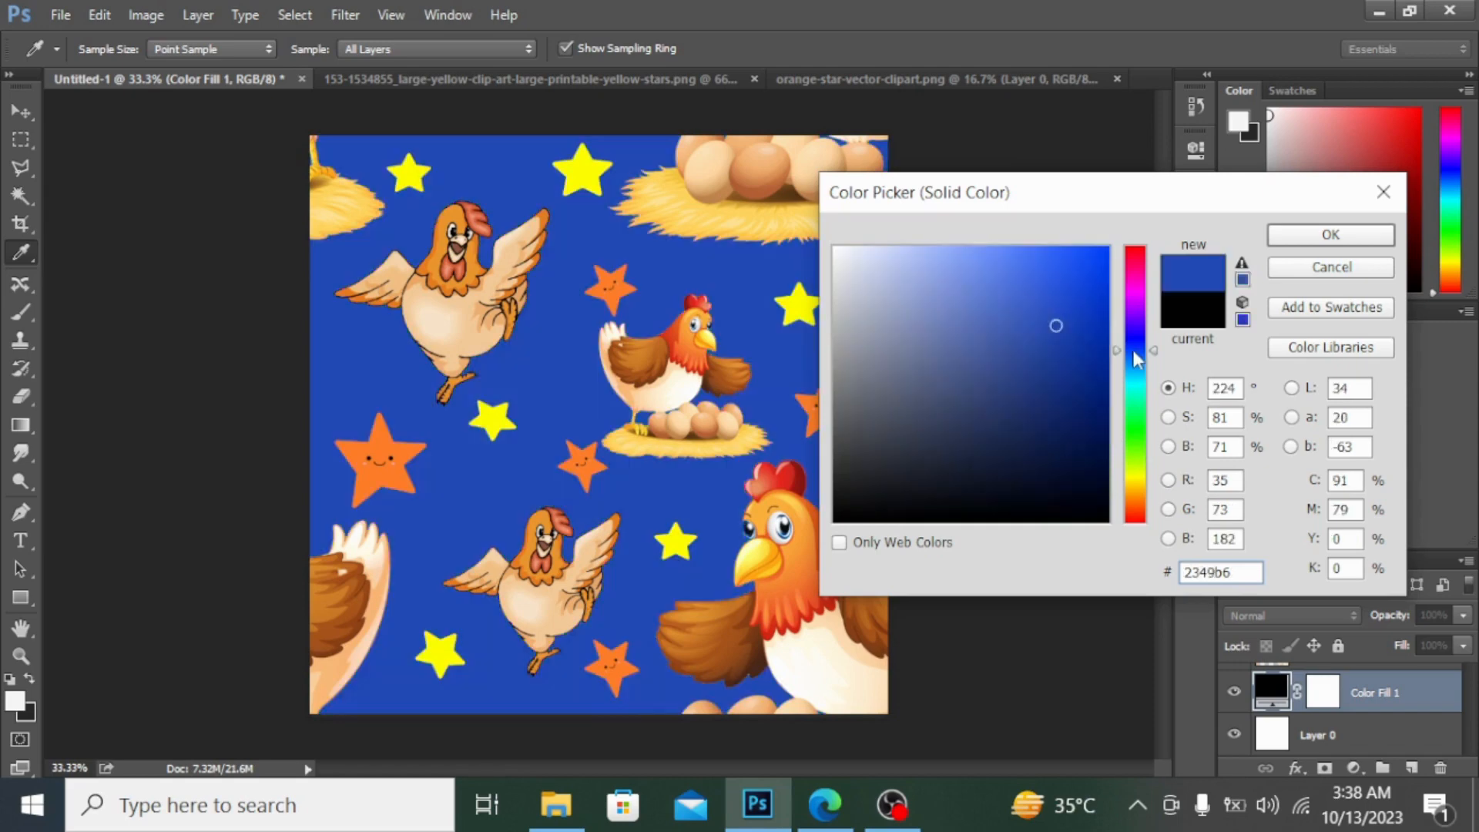
{"action": "left_click", "coordinate": [1137, 417]}
{"action": "left_click", "coordinate": [1134, 447]}
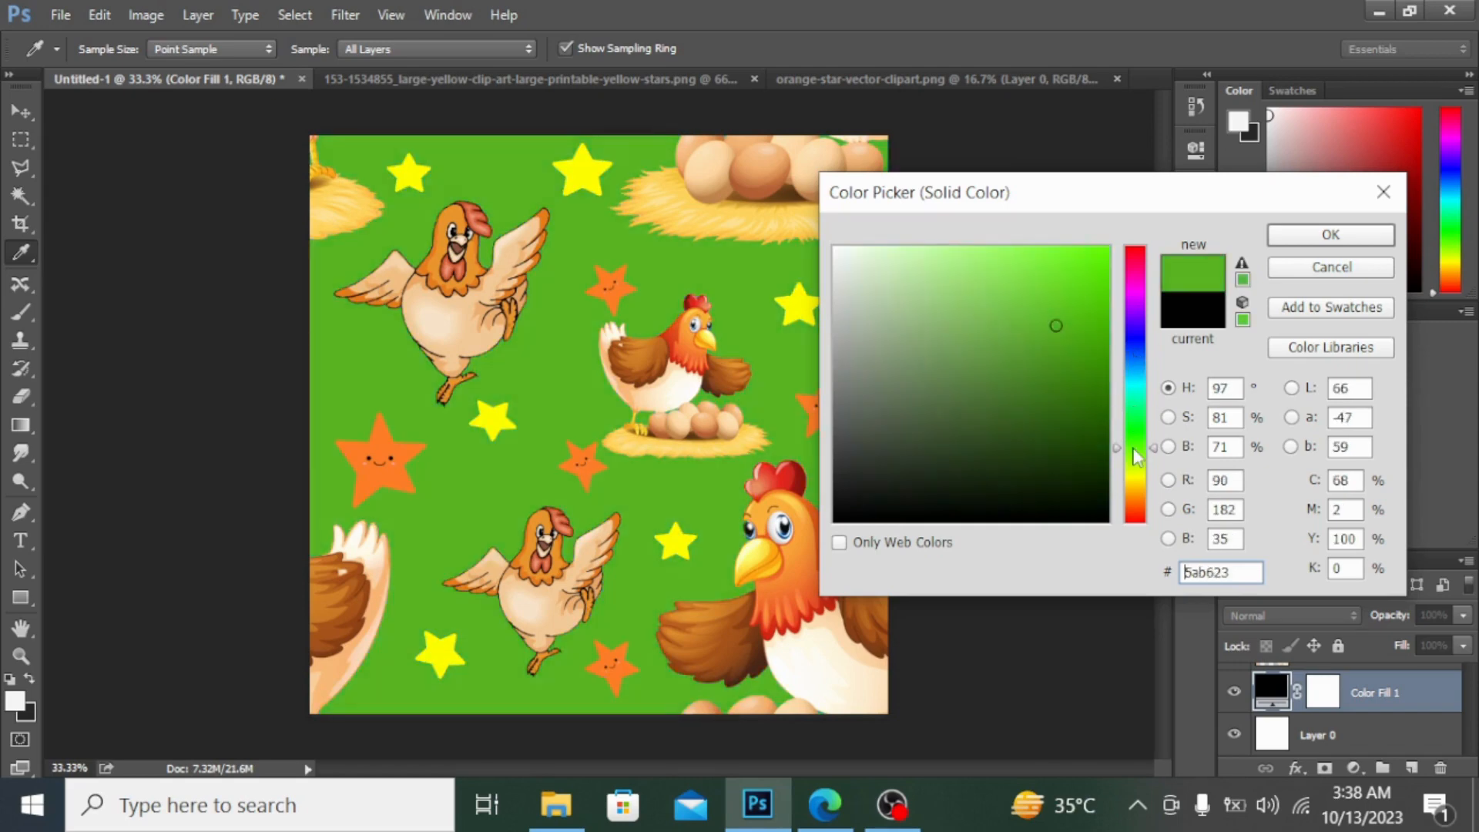
{"action": "left_click", "coordinate": [1137, 390]}
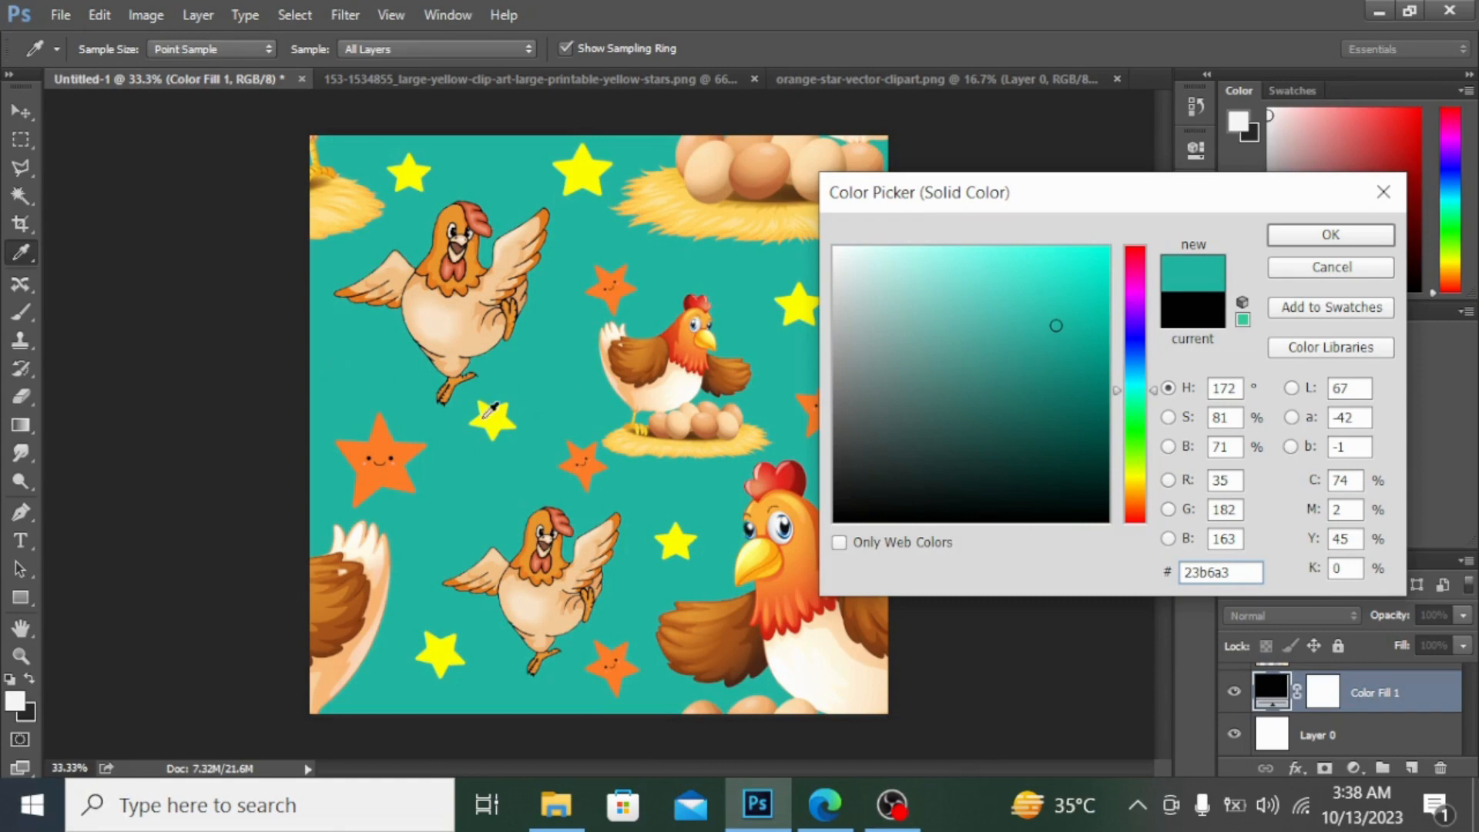
Switch the fill colour to a vivid red with 352° hue, 94% saturation and 93% brightness.
{"action": "left_click", "coordinate": [1138, 254]}
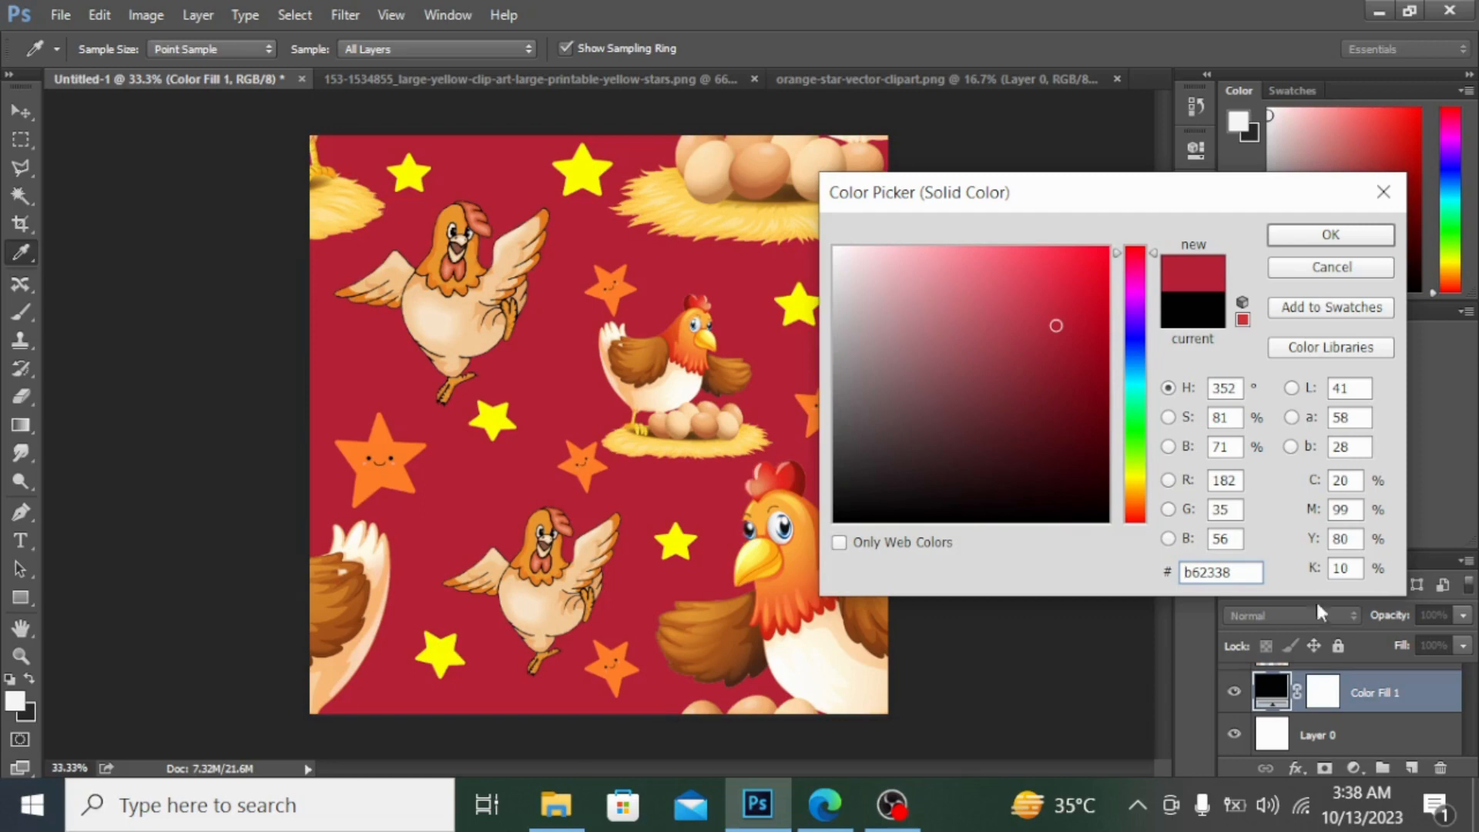
{"action": "left_click", "coordinate": [1093, 267]}
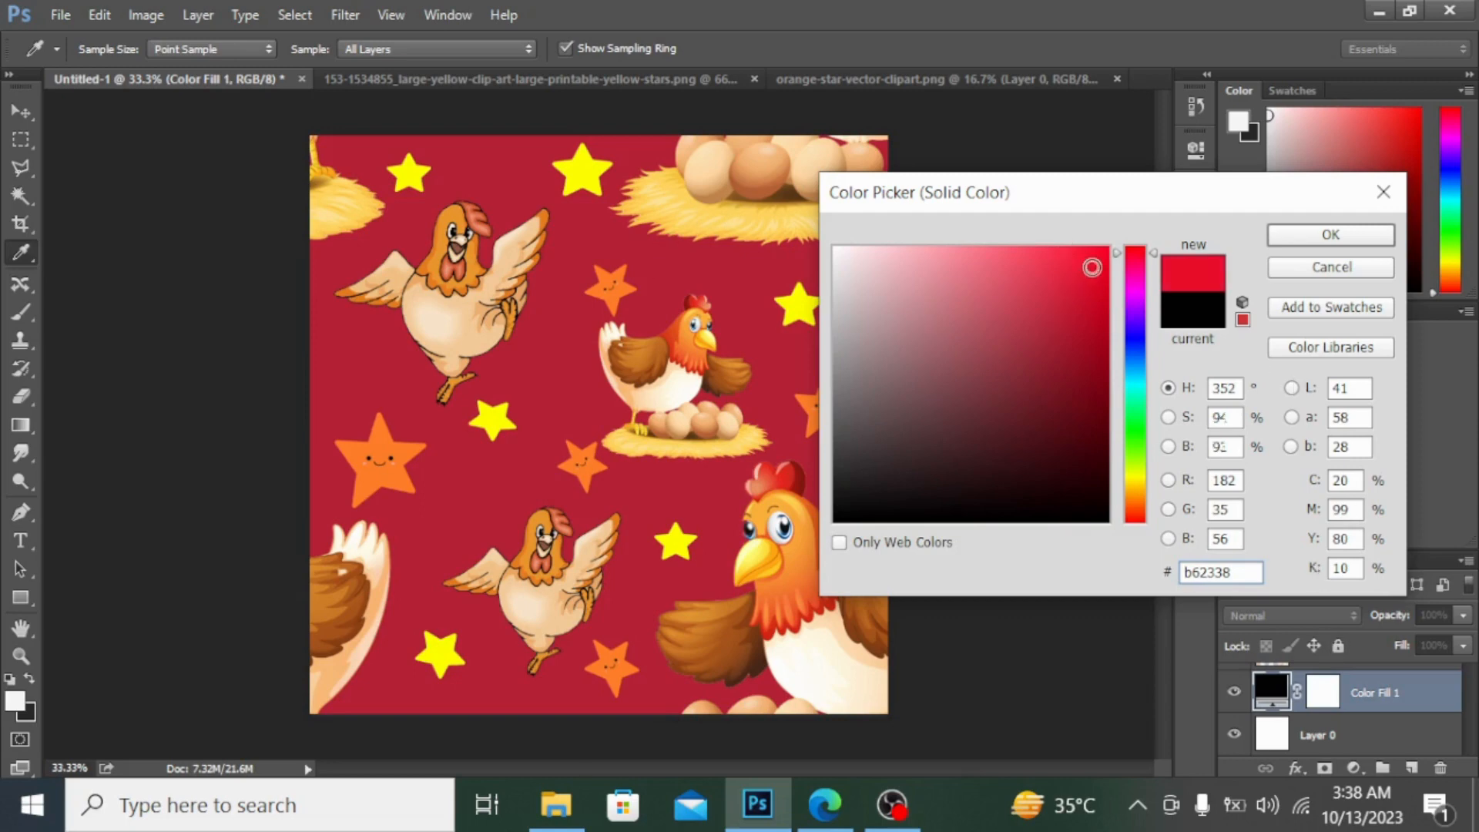
Try bright blue, cyan, green, yellow and orange hues for the background, including #0f52ec, #0fdaec, #0fec1e, #daec0f and #ec910f.
{"action": "left_click", "coordinate": [1136, 349]}
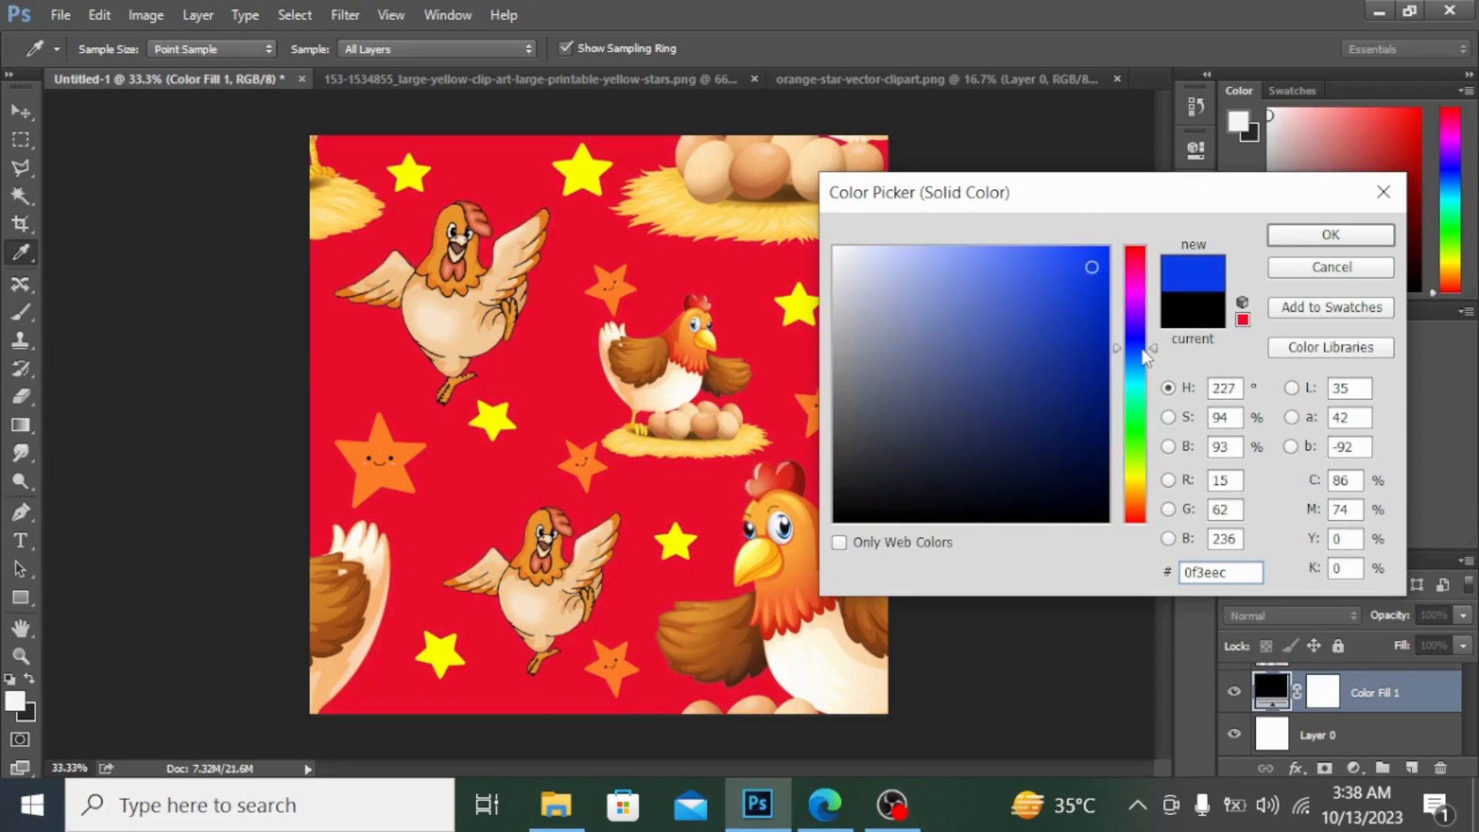
{"action": "left_click", "coordinate": [1140, 297]}
{"action": "left_click", "coordinate": [1138, 351]}
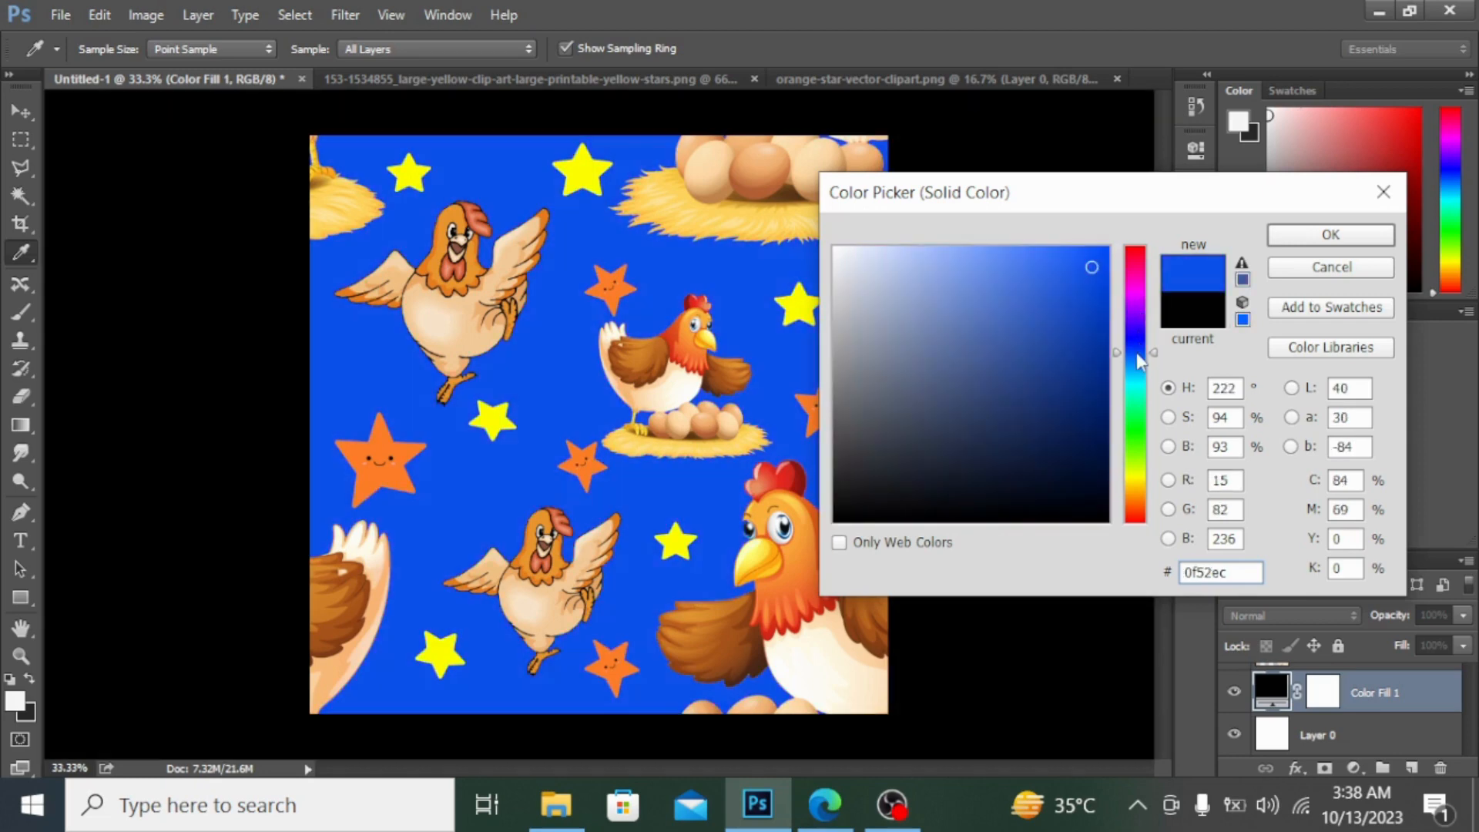
{"action": "left_click", "coordinate": [1140, 386]}
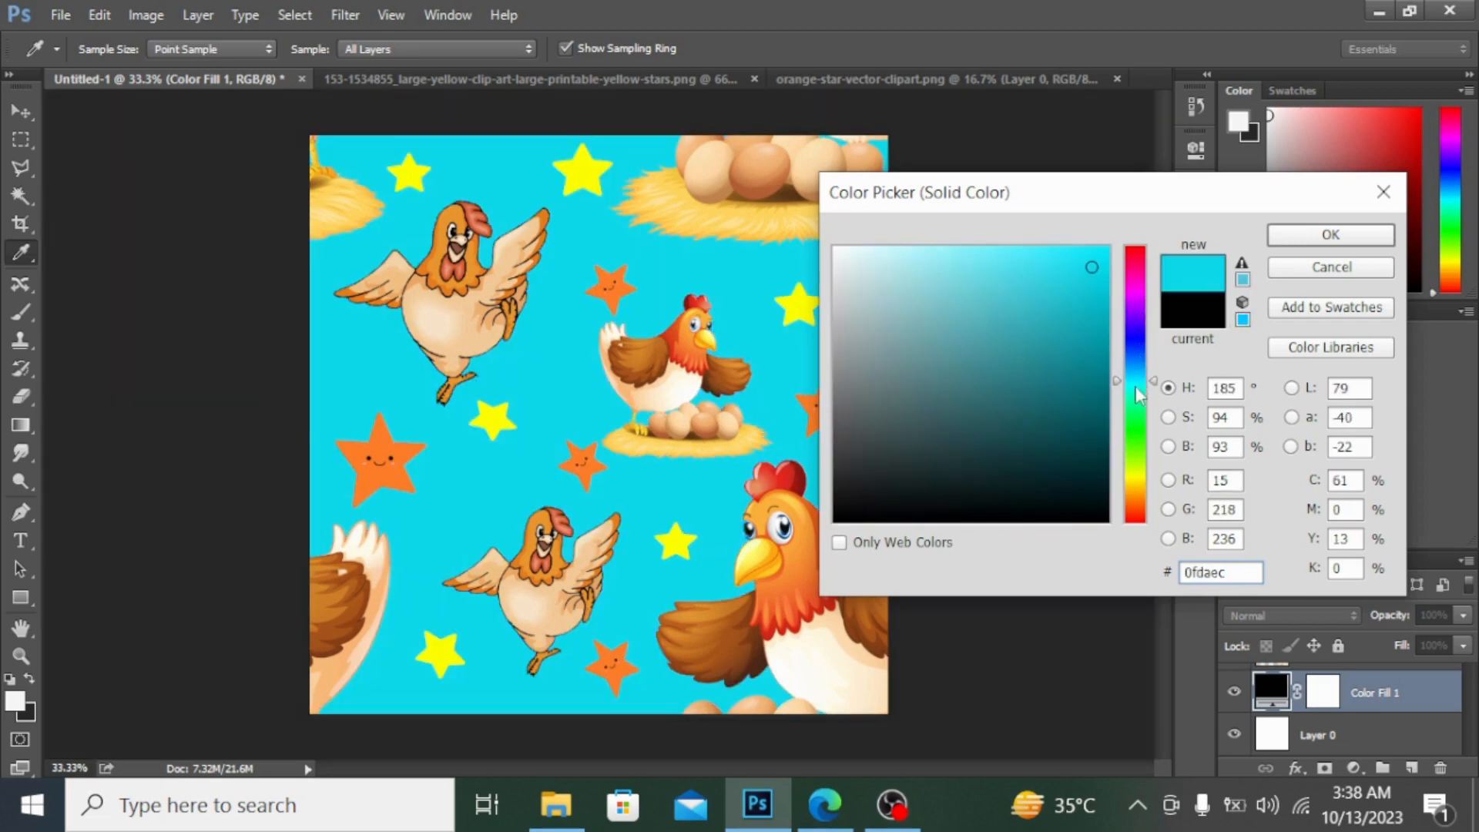
{"action": "left_click_drag", "start_coordinate": [1135, 399], "coordinate": [1135, 436]}
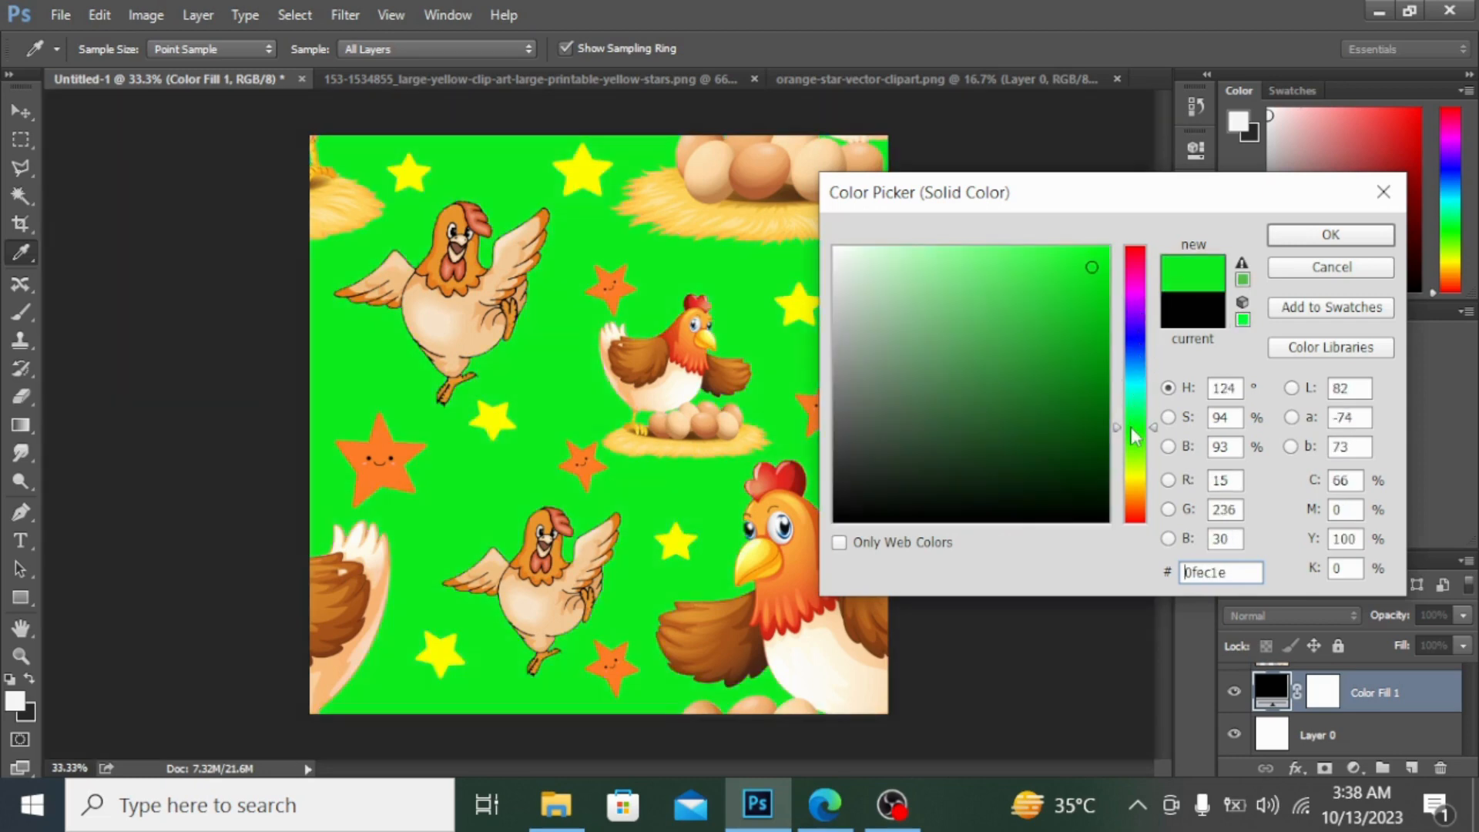
{"action": "left_click", "coordinate": [1126, 481]}
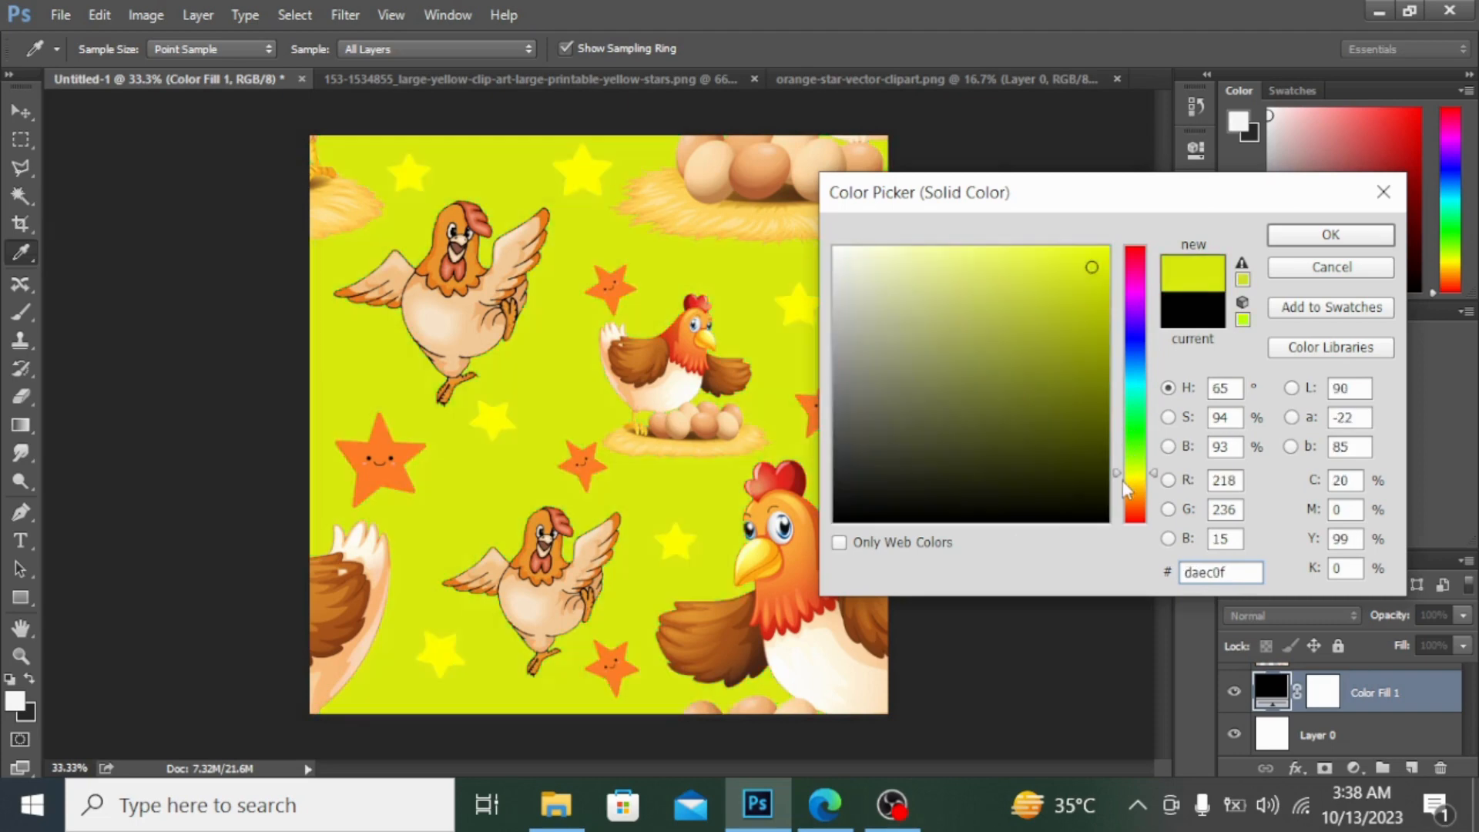
{"action": "left_click", "coordinate": [1135, 495]}
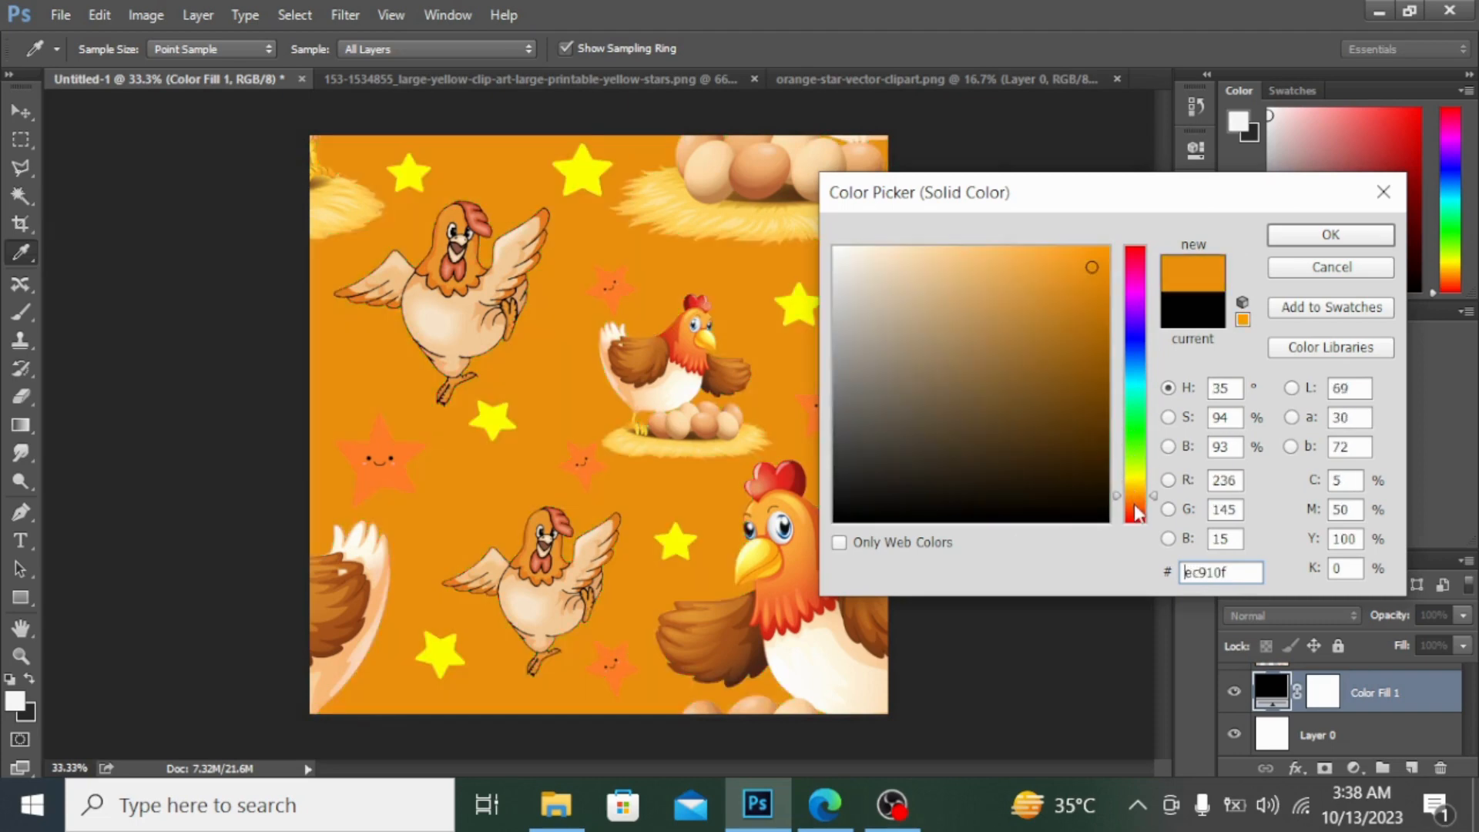
Set the Color Fill 1 layer to the sky-blue colour #0fcaec.
{"action": "left_click", "coordinate": [1143, 427]}
{"action": "left_click", "coordinate": [1138, 392]}
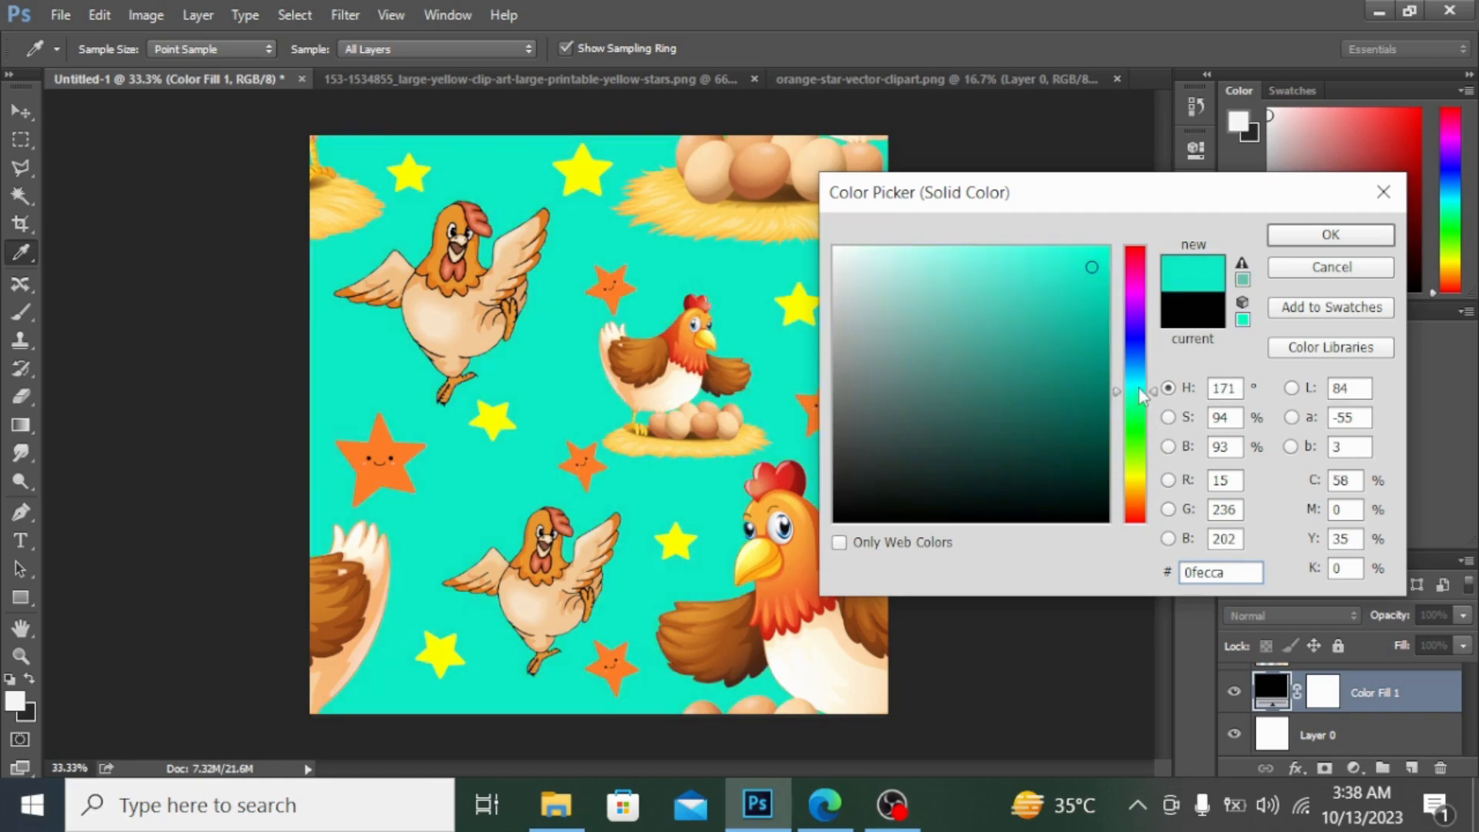
{"action": "left_click", "coordinate": [1136, 379]}
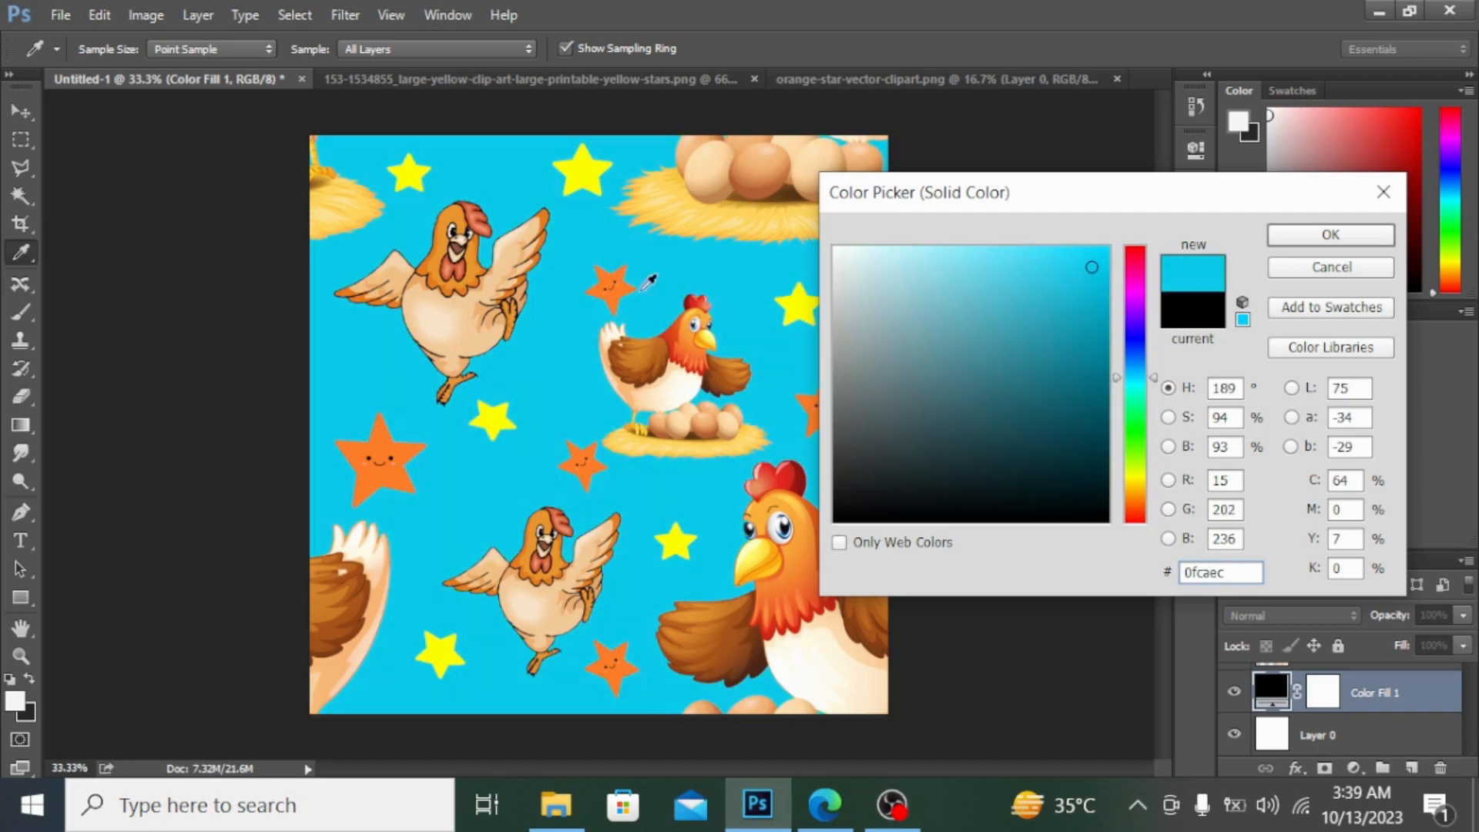
{"action": "left_click", "coordinate": [1328, 252]}
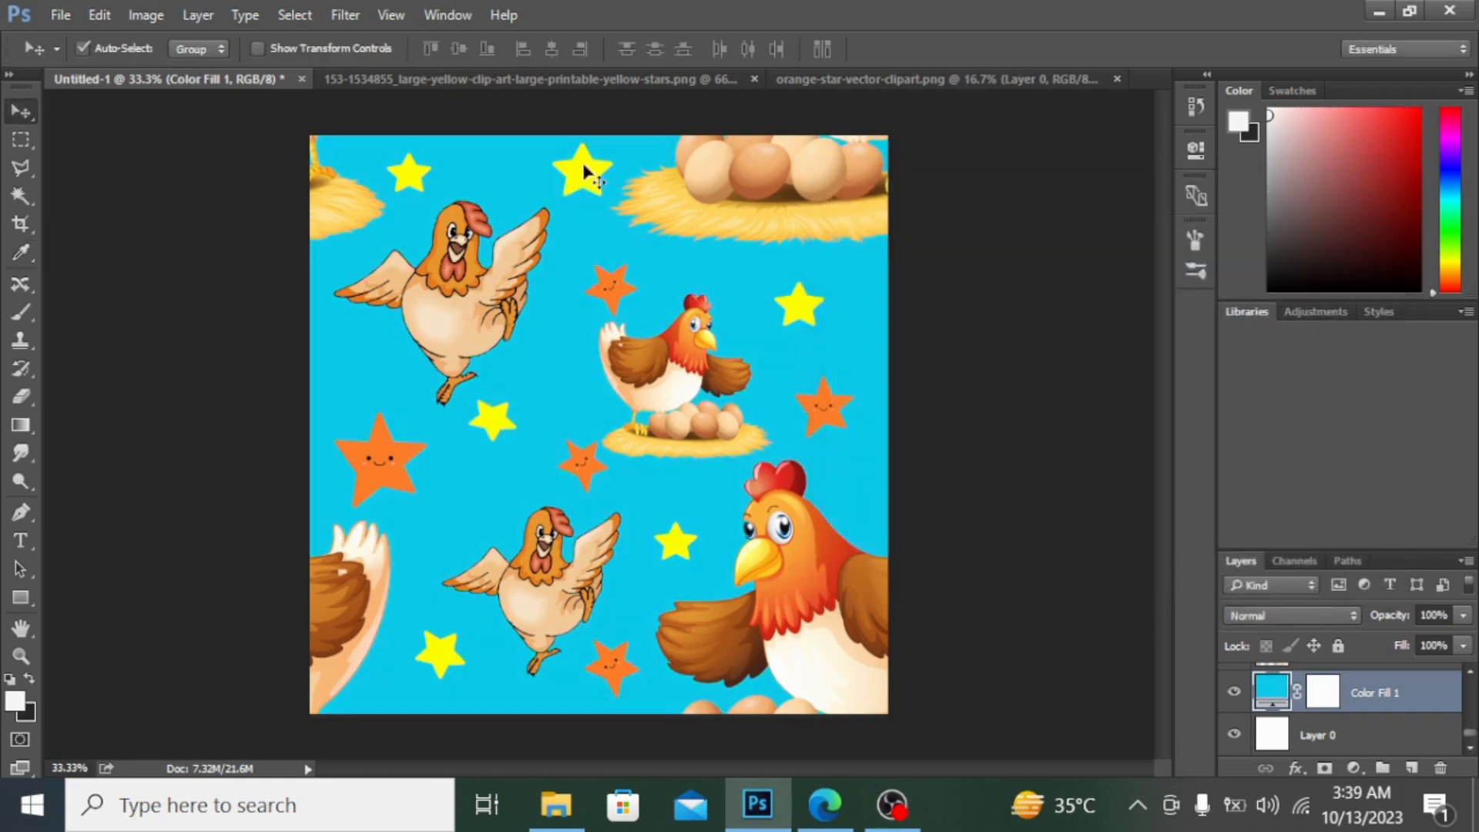
Define the finished hen-and-star tile as a pattern preset.
{"action": "left_click", "coordinate": [97, 15]}
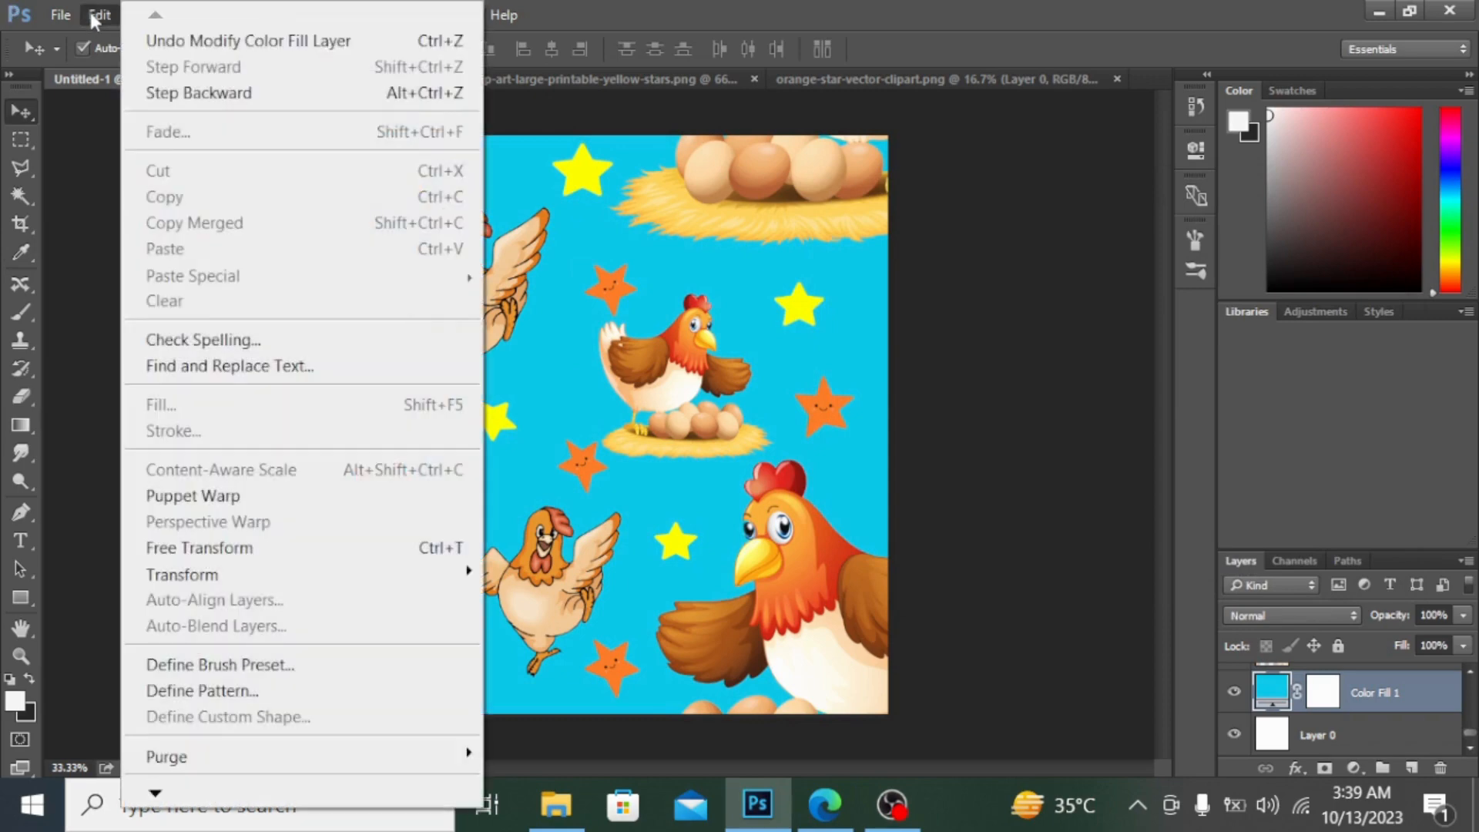
{"action": "left_click", "coordinate": [221, 691]}
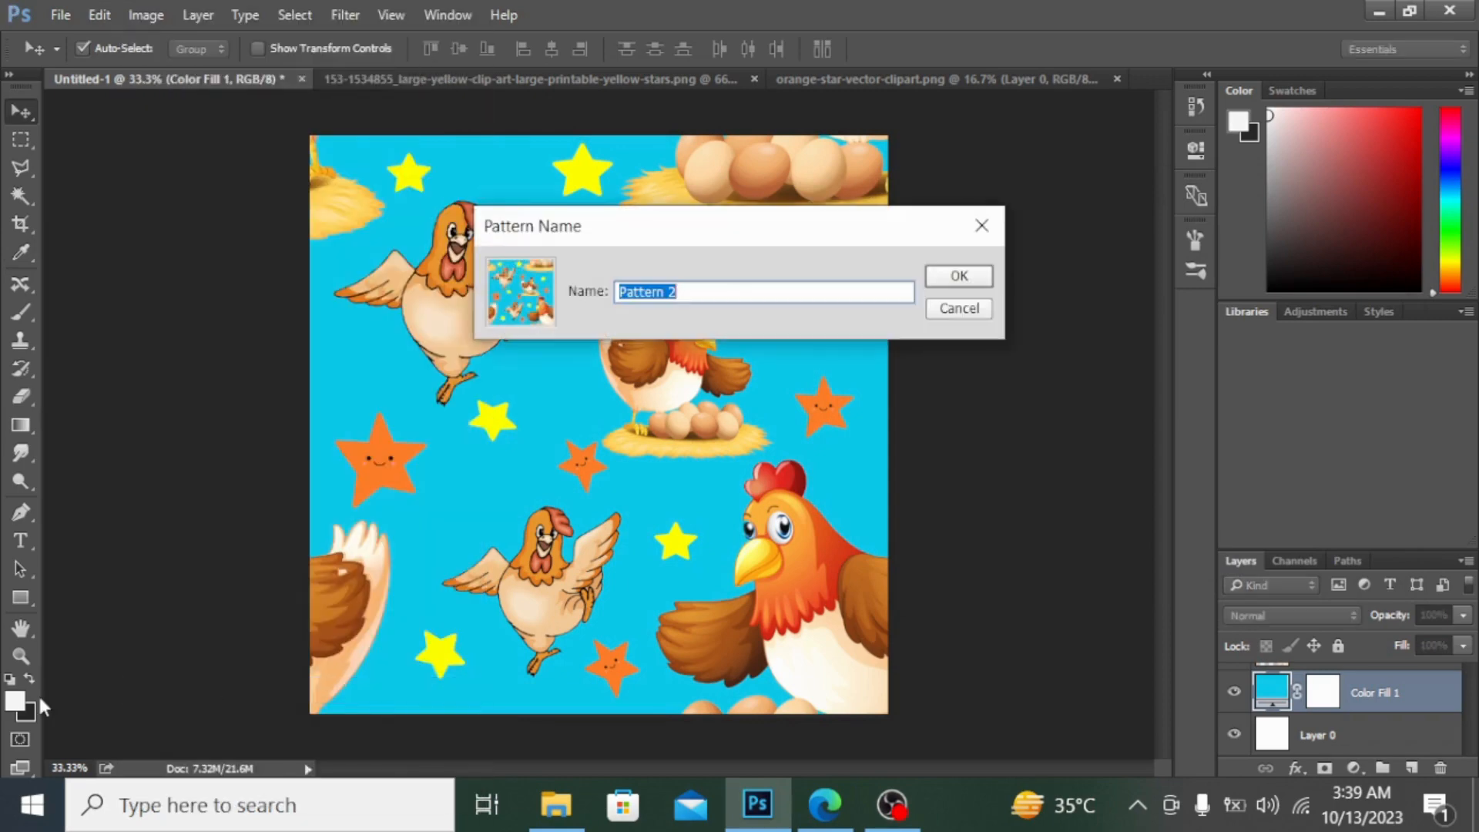
{"action": "key", "text": "BackSpace"}
{"action": "left_click", "coordinate": [980, 279]}
Create a new blank document 3600 pixels wide and 3600 pixels high.
{"action": "left_click", "coordinate": [51, 16]}
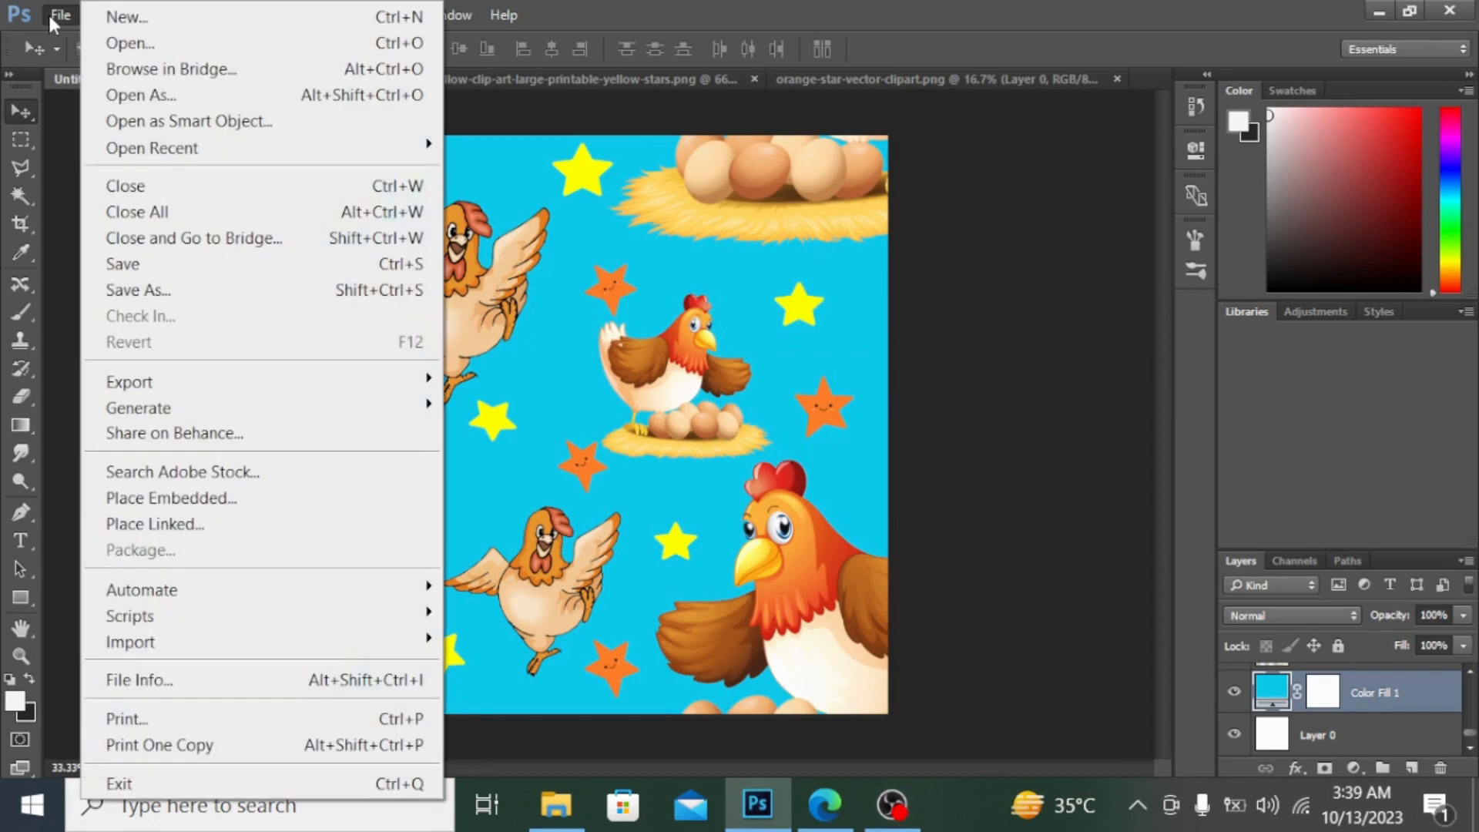
{"action": "left_click", "coordinate": [151, 18]}
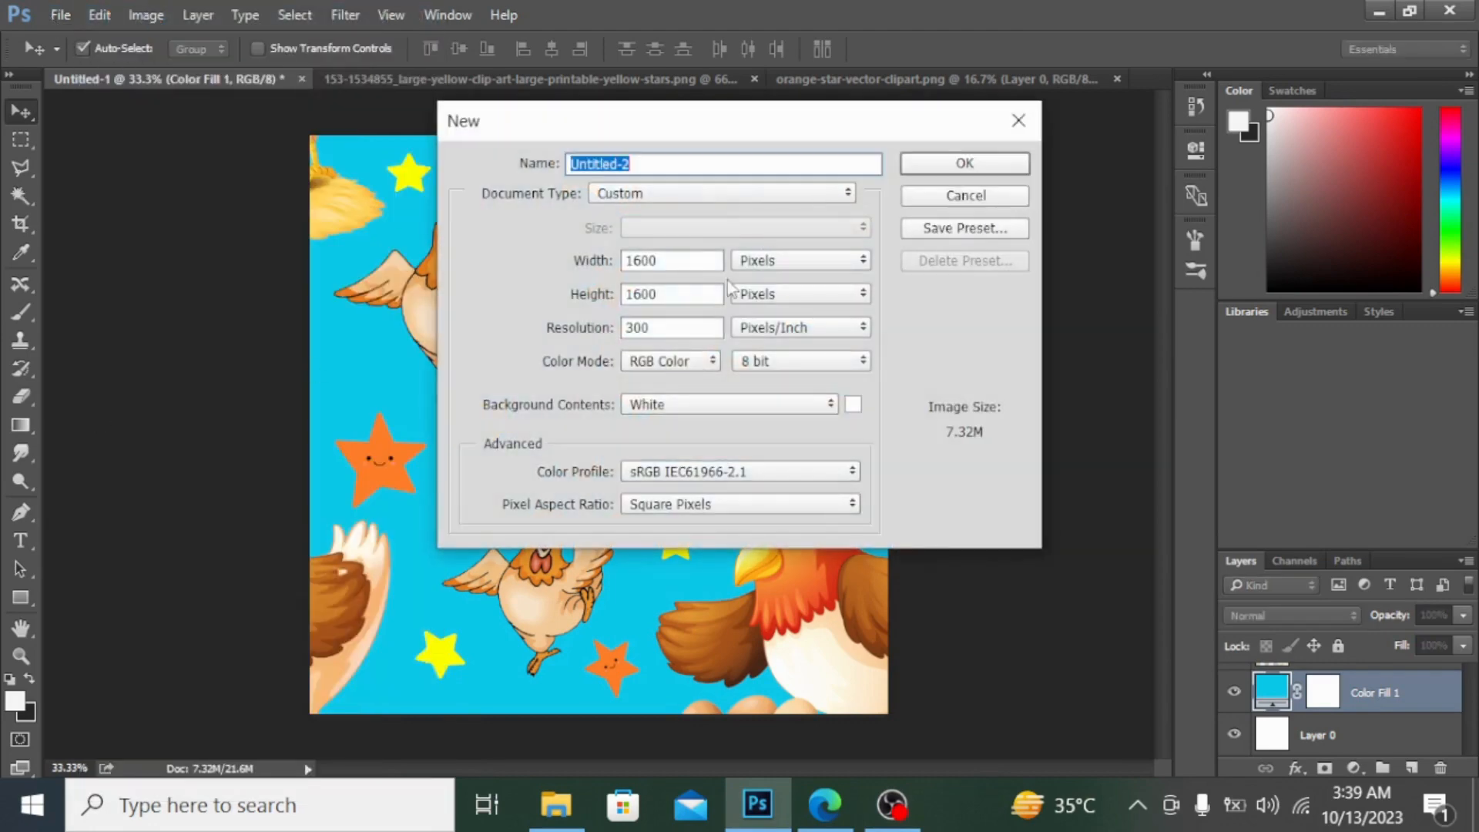
{"action": "left_click", "coordinate": [681, 261]}
{"action": "key", "text": "BackSpace"}
{"action": "key", "text": "BackSpace"}
{"action": "key", "text": "BackSpace"}
{"action": "key", "text": "BackSpace"}
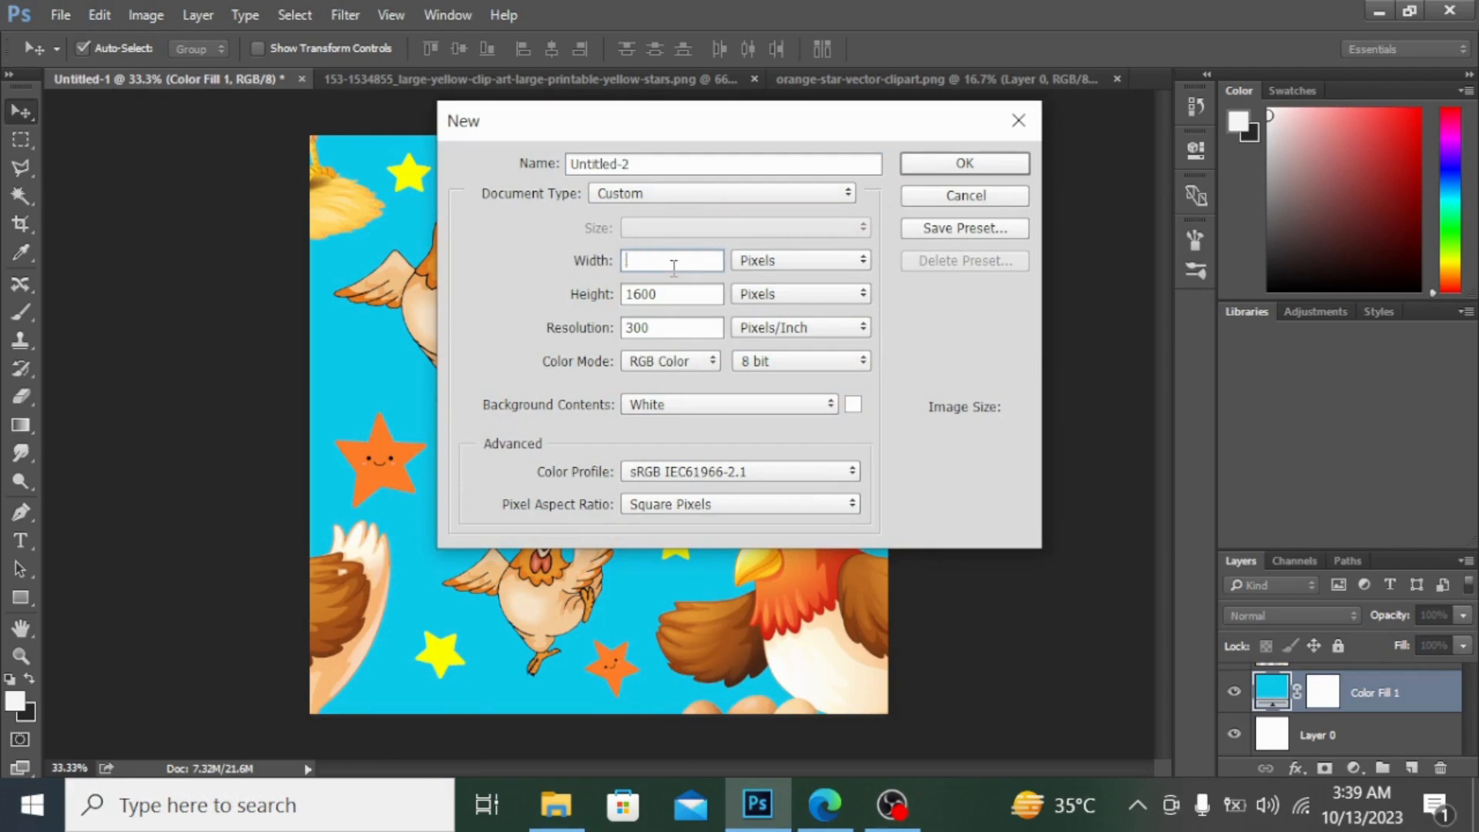
{"action": "type", "text": "3600"}
{"action": "double_click", "coordinate": [682, 302]}
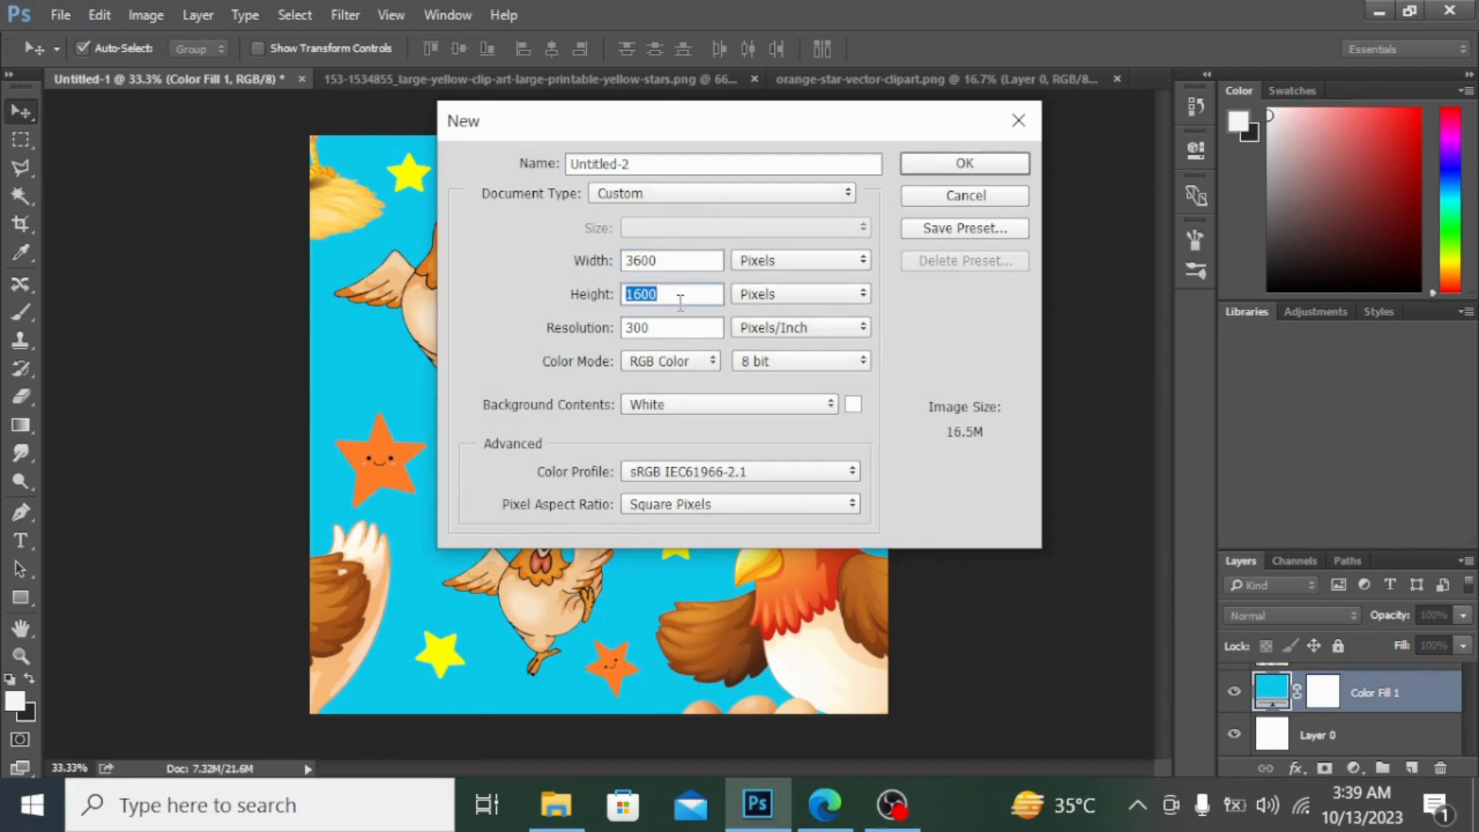
{"action": "key", "text": "BackSpace"}
{"action": "type", "text": "369"}
{"action": "key", "text": "BackSpace"}
{"action": "type", "text": "00"}
{"action": "left_click", "coordinate": [995, 165]}
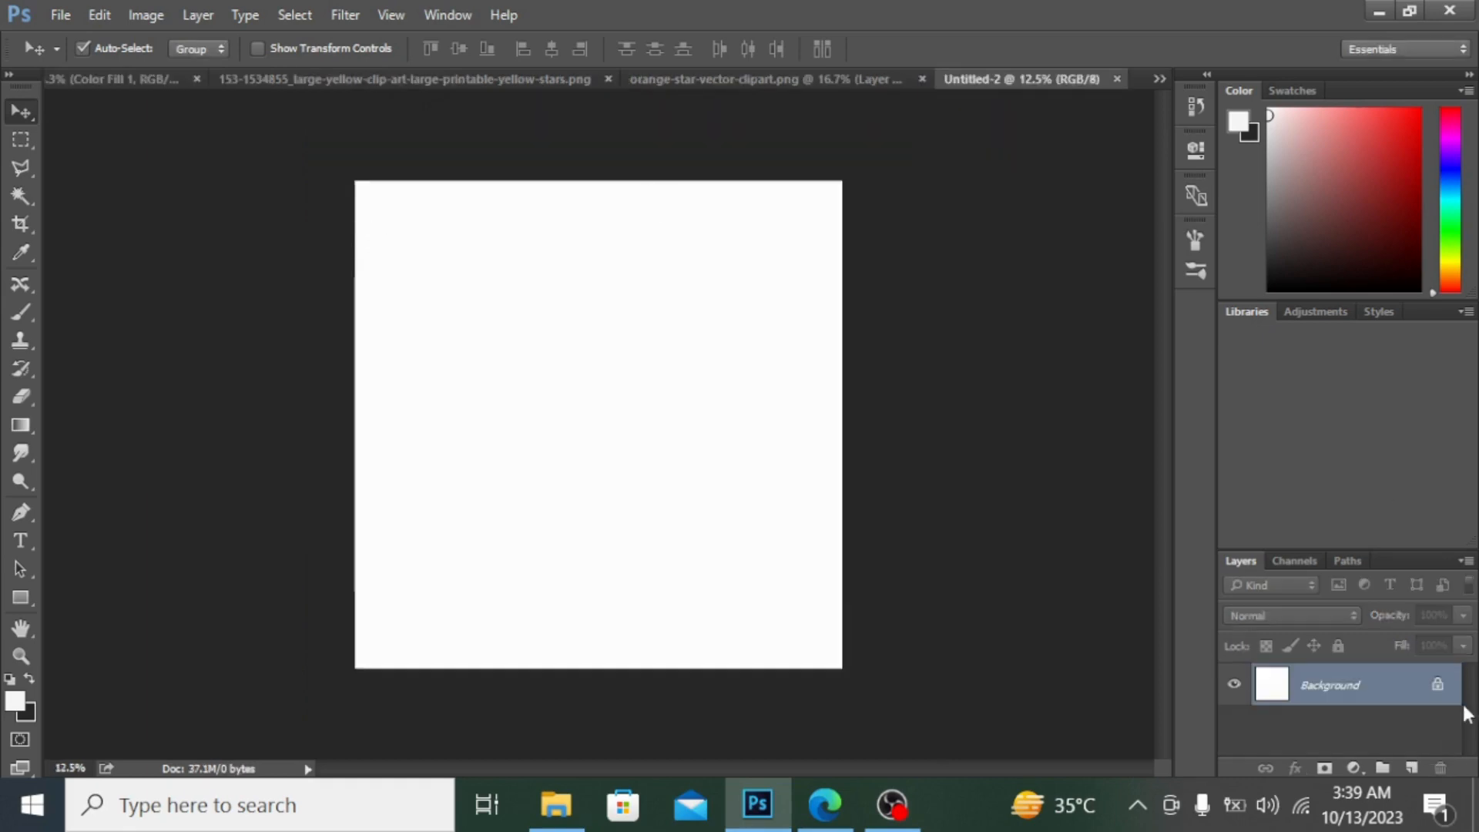
Unlock the new document's Background layer, leaving its layer style options unchanged.
{"action": "left_click", "coordinate": [1437, 684]}
{"action": "key", "text": "h"}
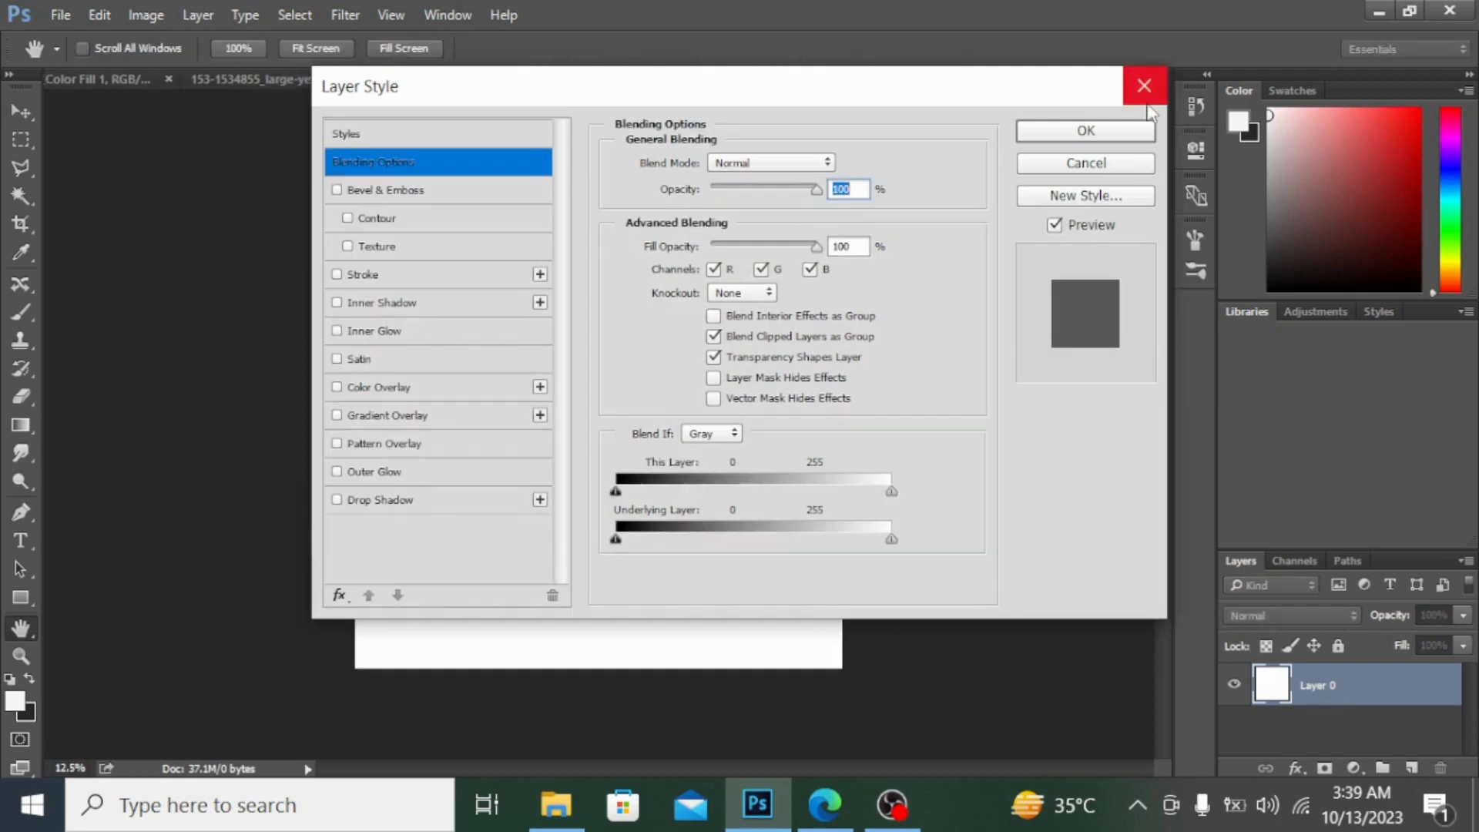
{"action": "left_click", "coordinate": [1146, 85]}
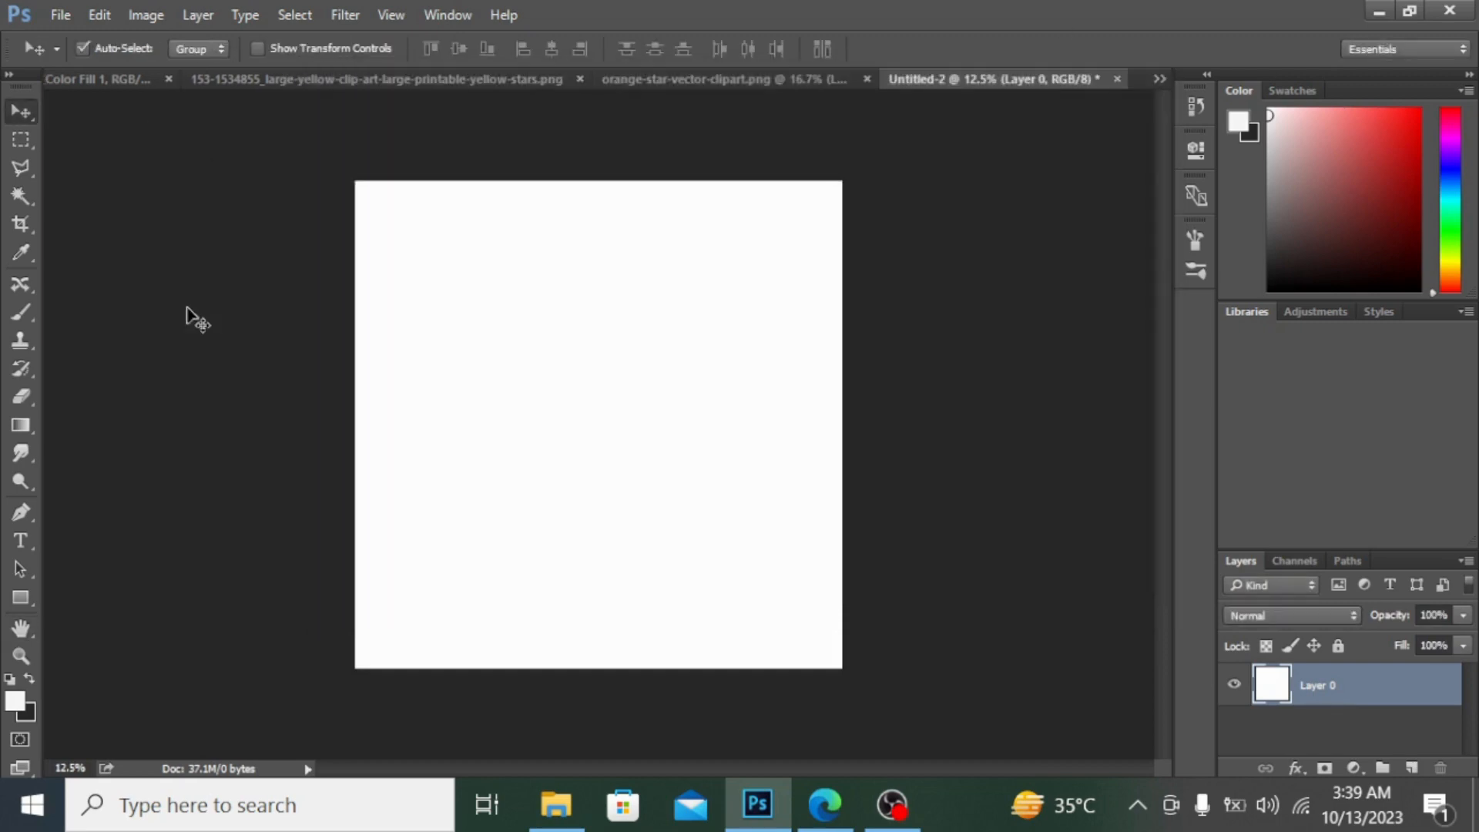
Fill Layer 0 with the custom hen-and-star pattern on sky blue.
{"action": "key", "text": "shift+F5"}
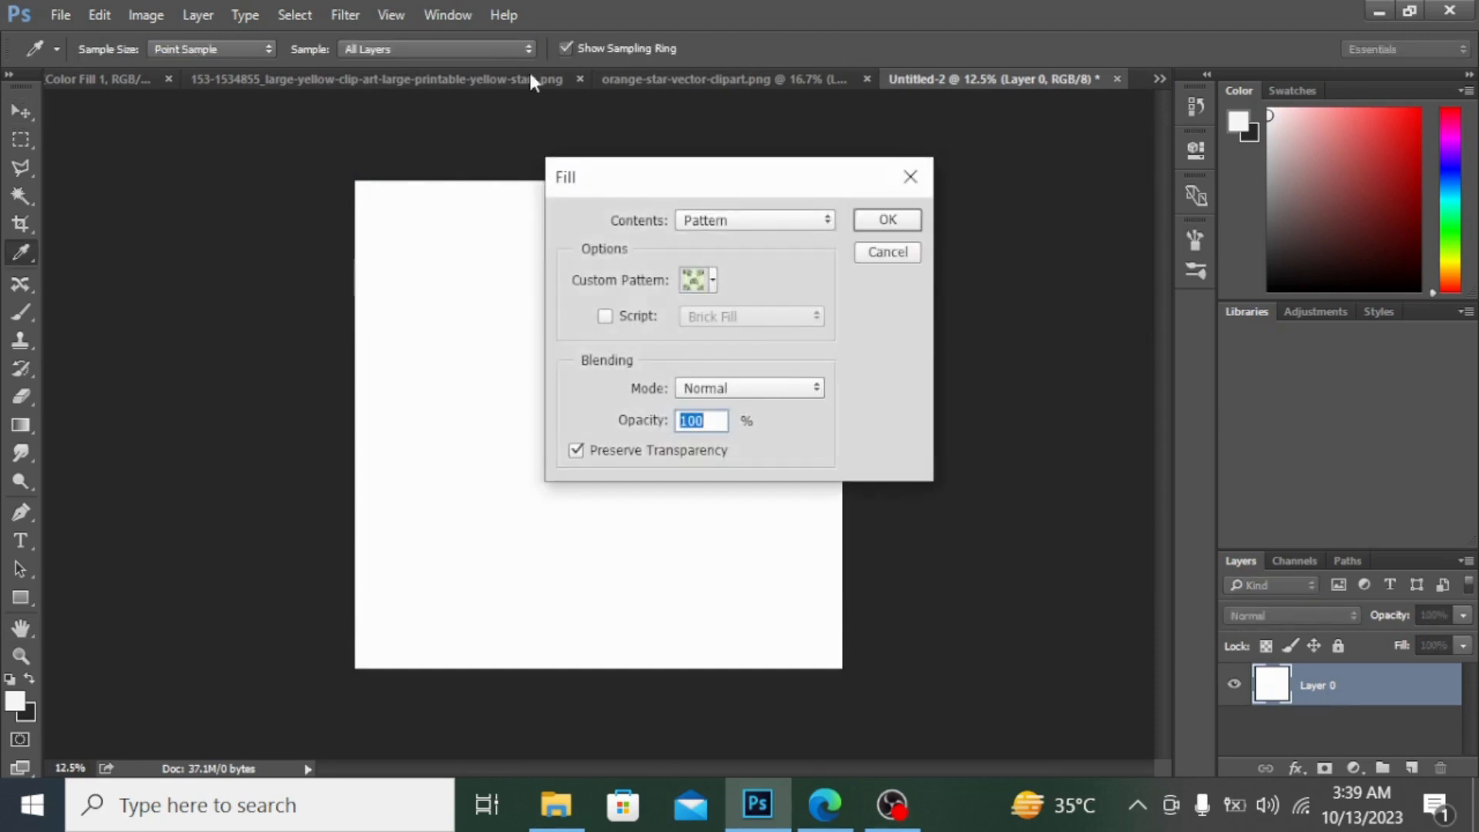
{"action": "left_click", "coordinate": [745, 232]}
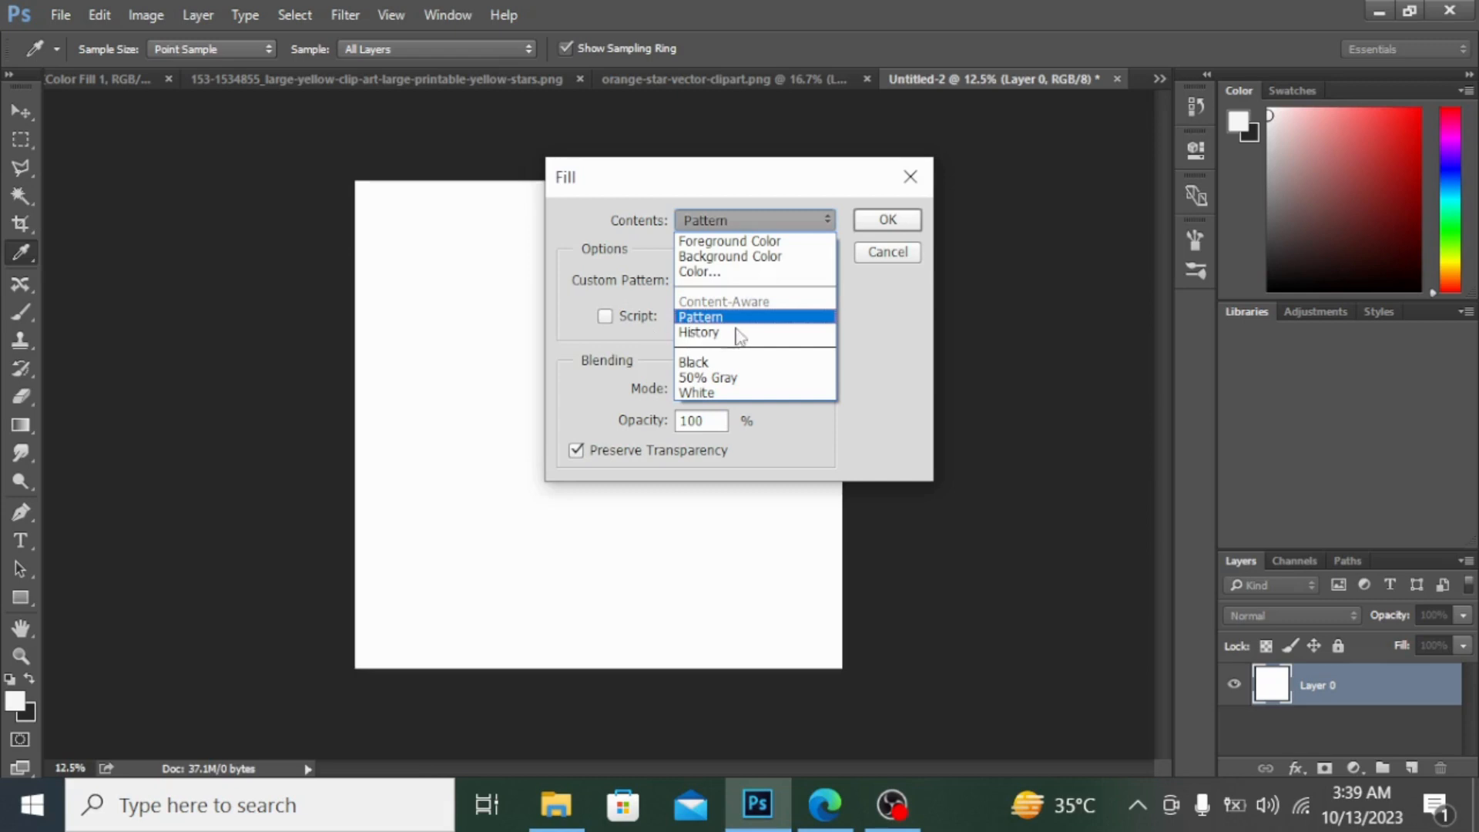
{"action": "left_click", "coordinate": [697, 318]}
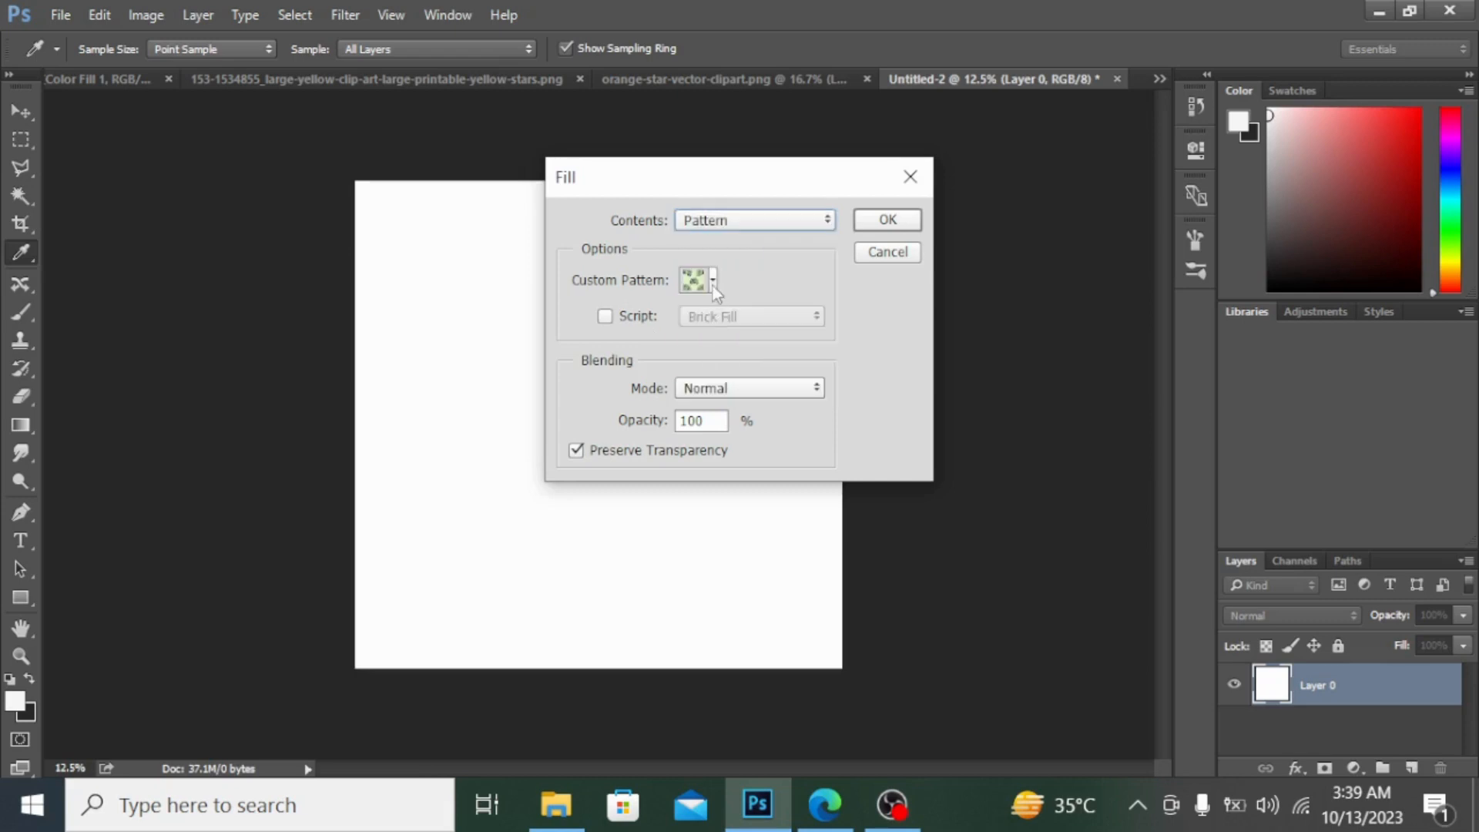
{"action": "left_click", "coordinate": [714, 284]}
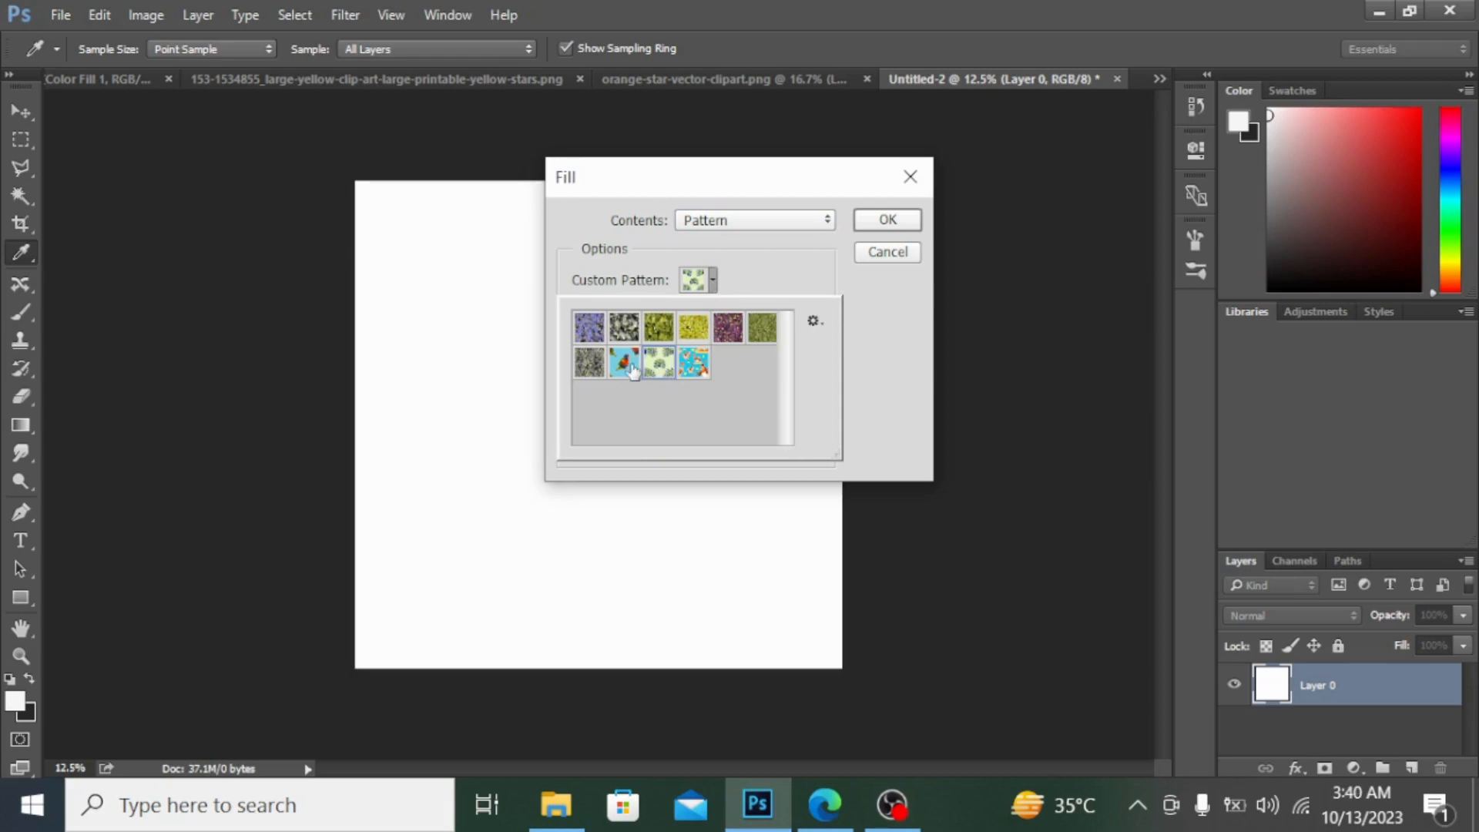
{"action": "left_click", "coordinate": [694, 365]}
{"action": "left_click", "coordinate": [888, 220]}
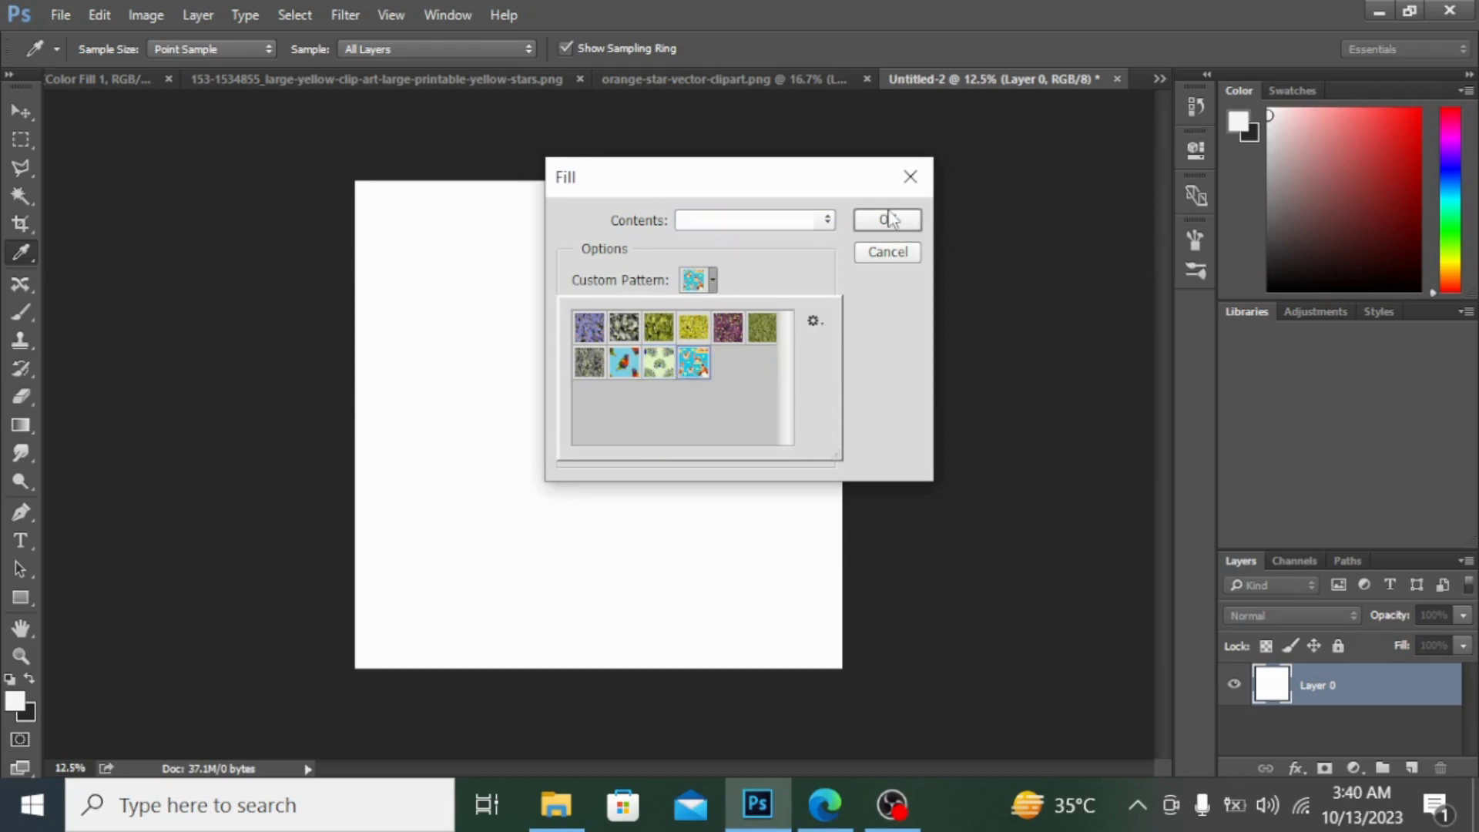
{"action": "key", "text": "v"}
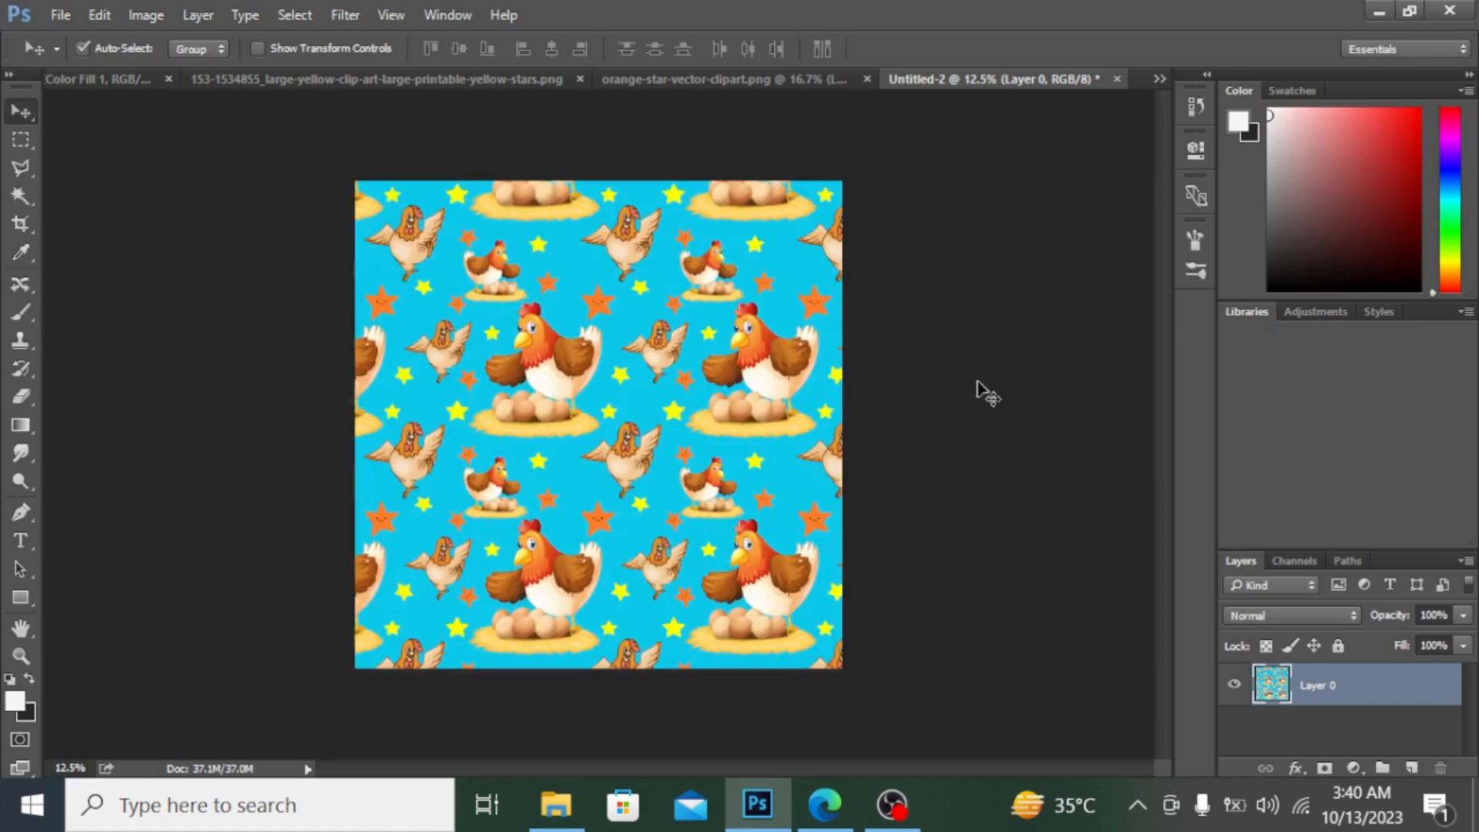
Examine the repeated pattern up close at 100%, checking the joins across the large hen and nest, and return to the full-canvas view.
{"action": "key", "text": "ctrl+plus"}
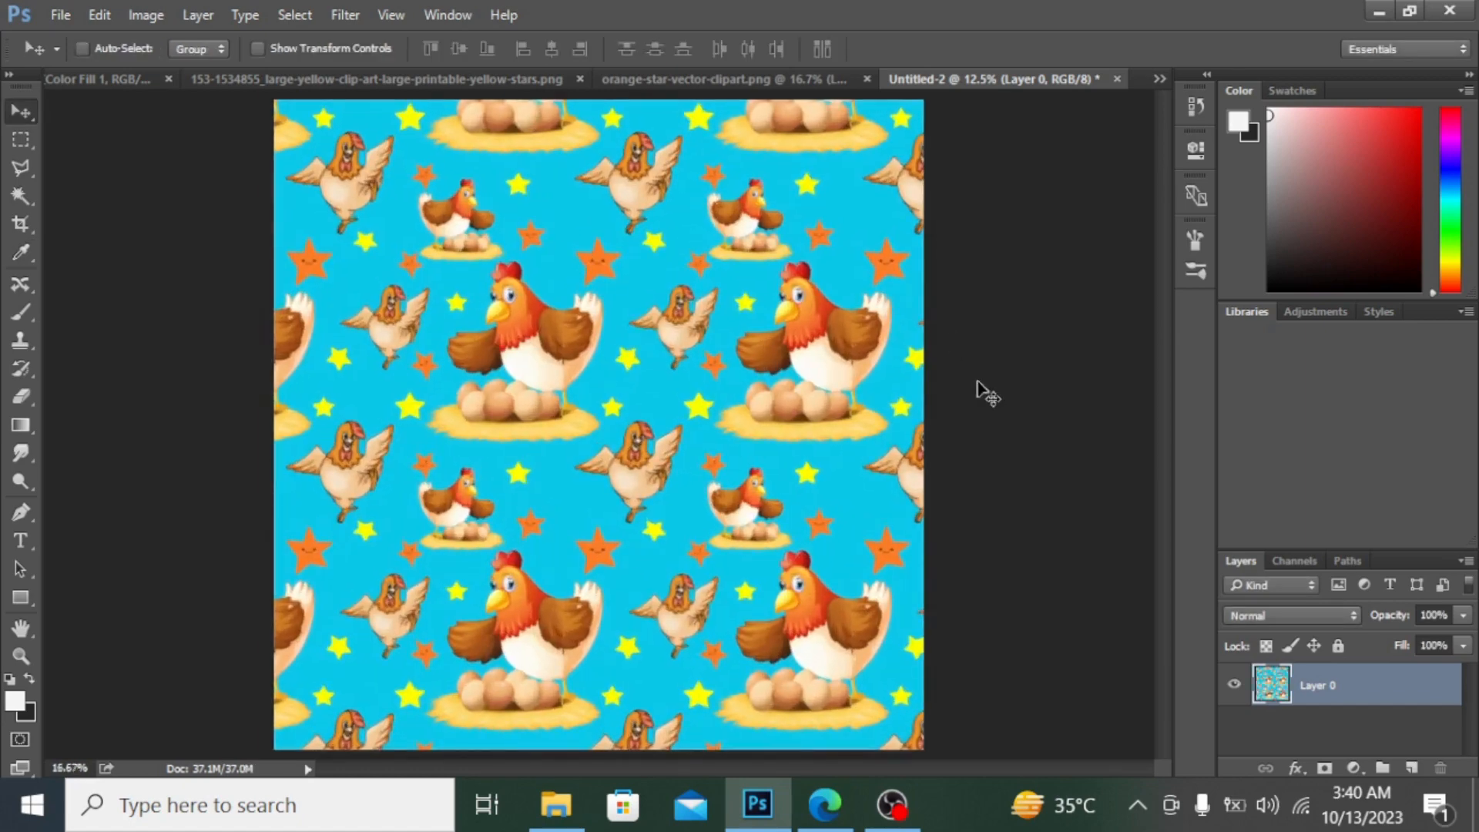
{"action": "key", "text": "ctrl+plus"}
{"action": "key", "text": "ctrl+plus"}
{"action": "key", "text": "ctrl+plus"}
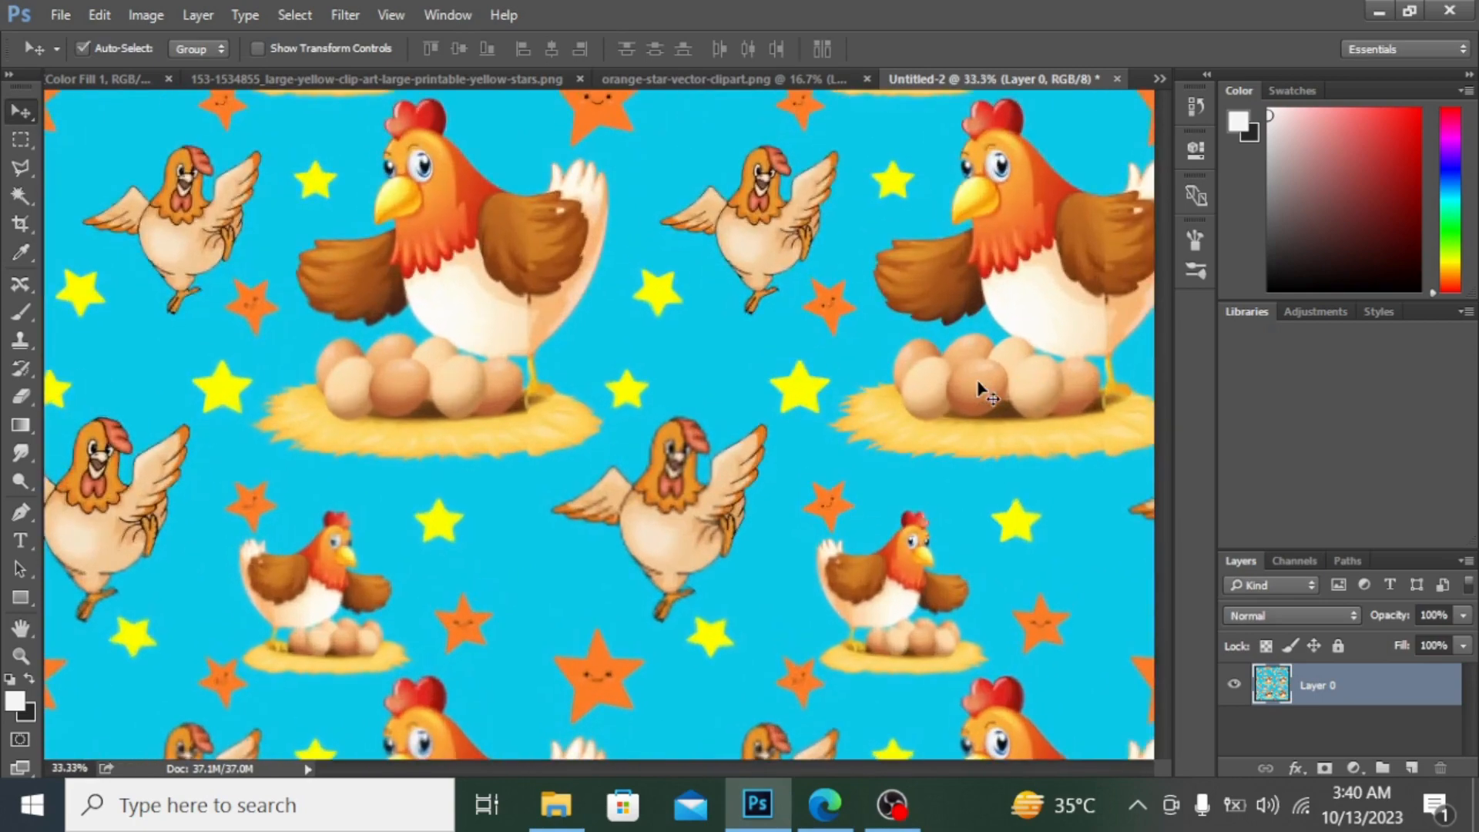
{"action": "key", "text": "ctrl+plus"}
{"action": "key", "text": "ctrl+plus"}
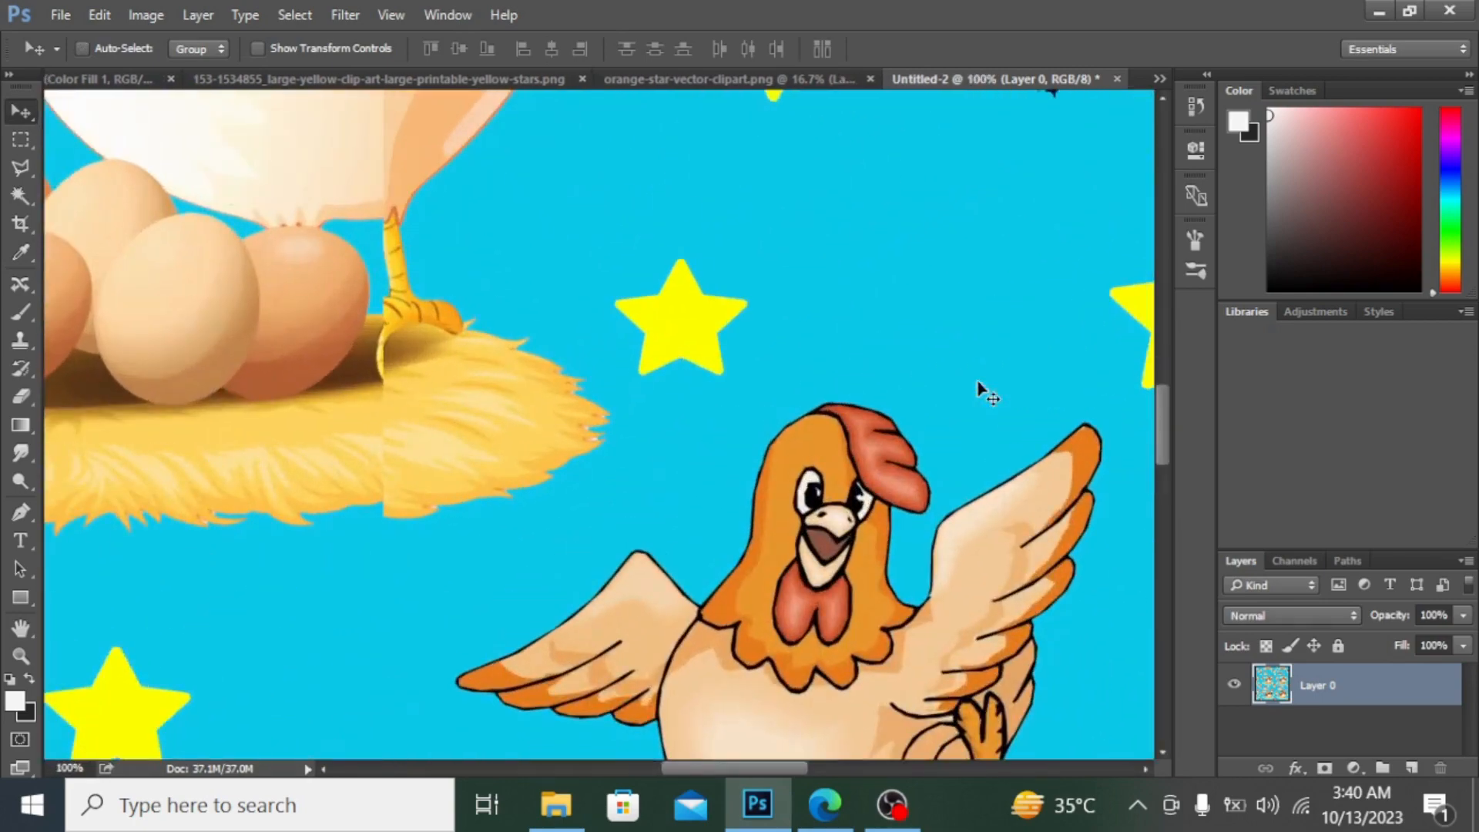
{"action": "key", "text": "ctrl+minus"}
{"action": "key", "text": "ctrl+minus"}
{"action": "key", "text": "ctrl+minus"}
{"action": "key", "text": "ctrl+minus"}
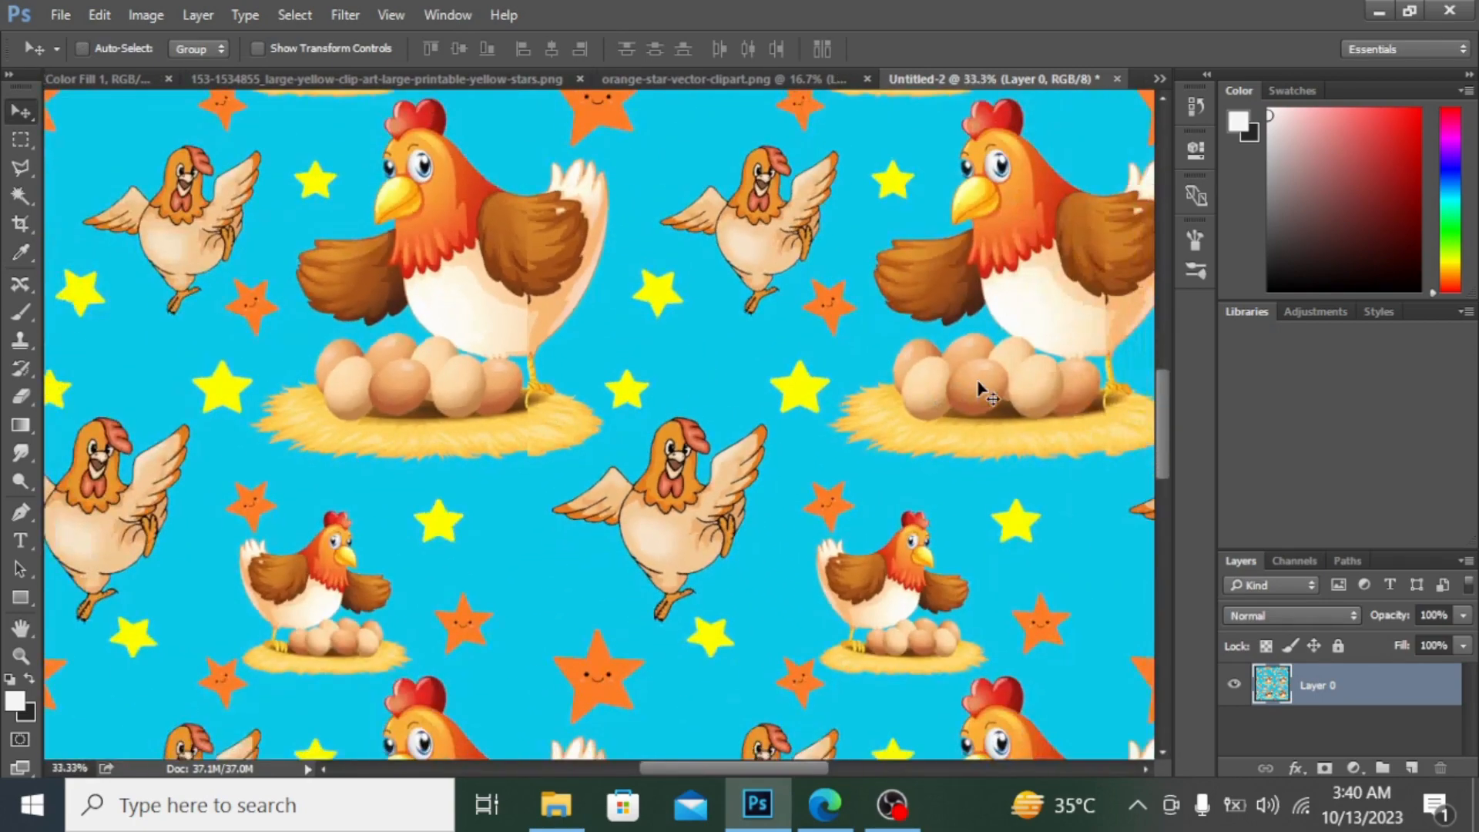
{"action": "key", "text": "ctrl+plus"}
{"action": "key", "text": "ctrl+plus"}
{"action": "key", "text": "ctrl+plus"}
{"action": "key", "text": "ctrl+plus"}
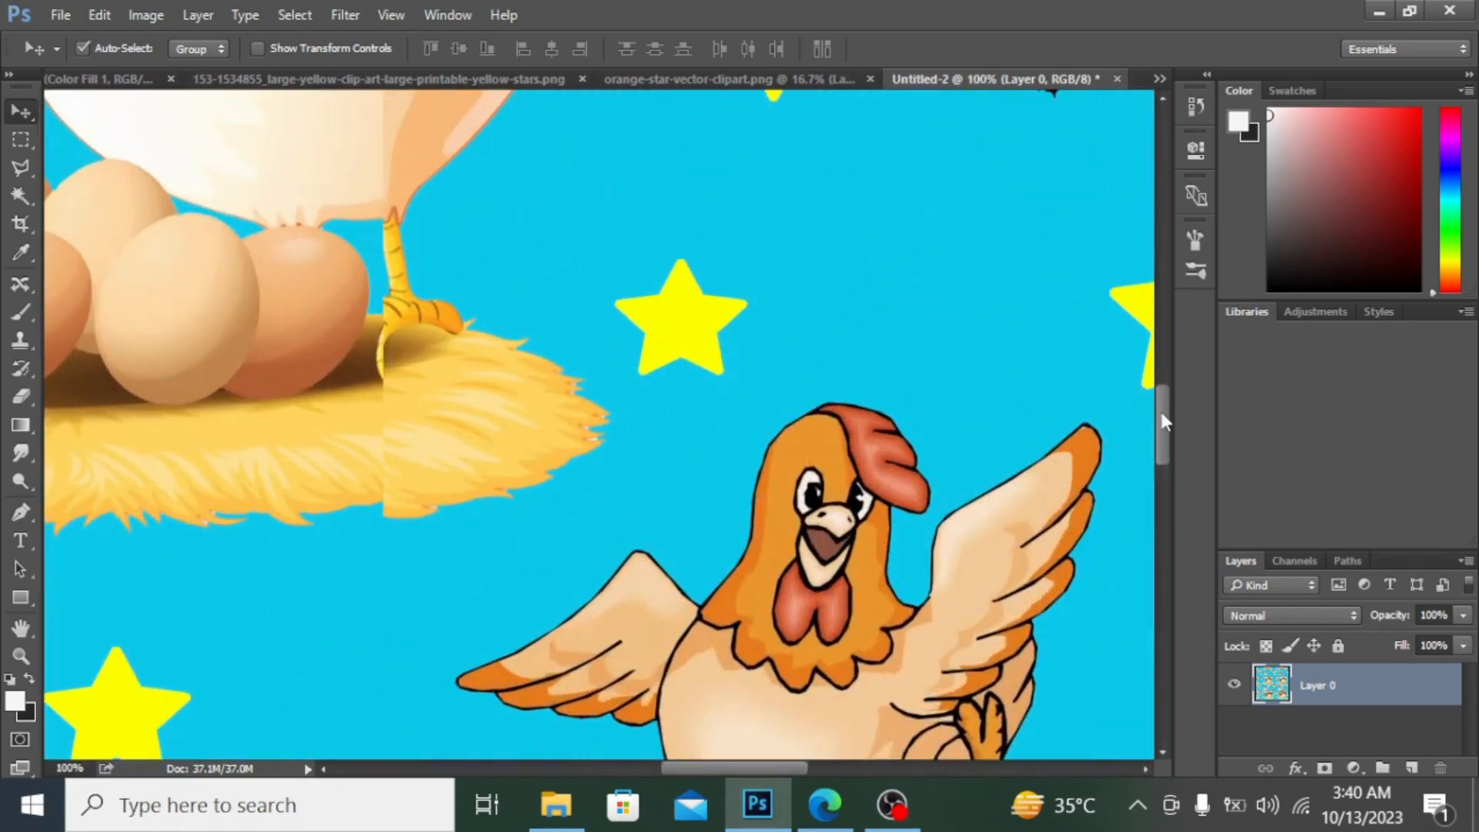
{"action": "left_click_drag", "start_coordinate": [1163, 422], "coordinate": [1162, 349]}
{"action": "left_click_drag", "start_coordinate": [709, 767], "coordinate": [648, 766]}
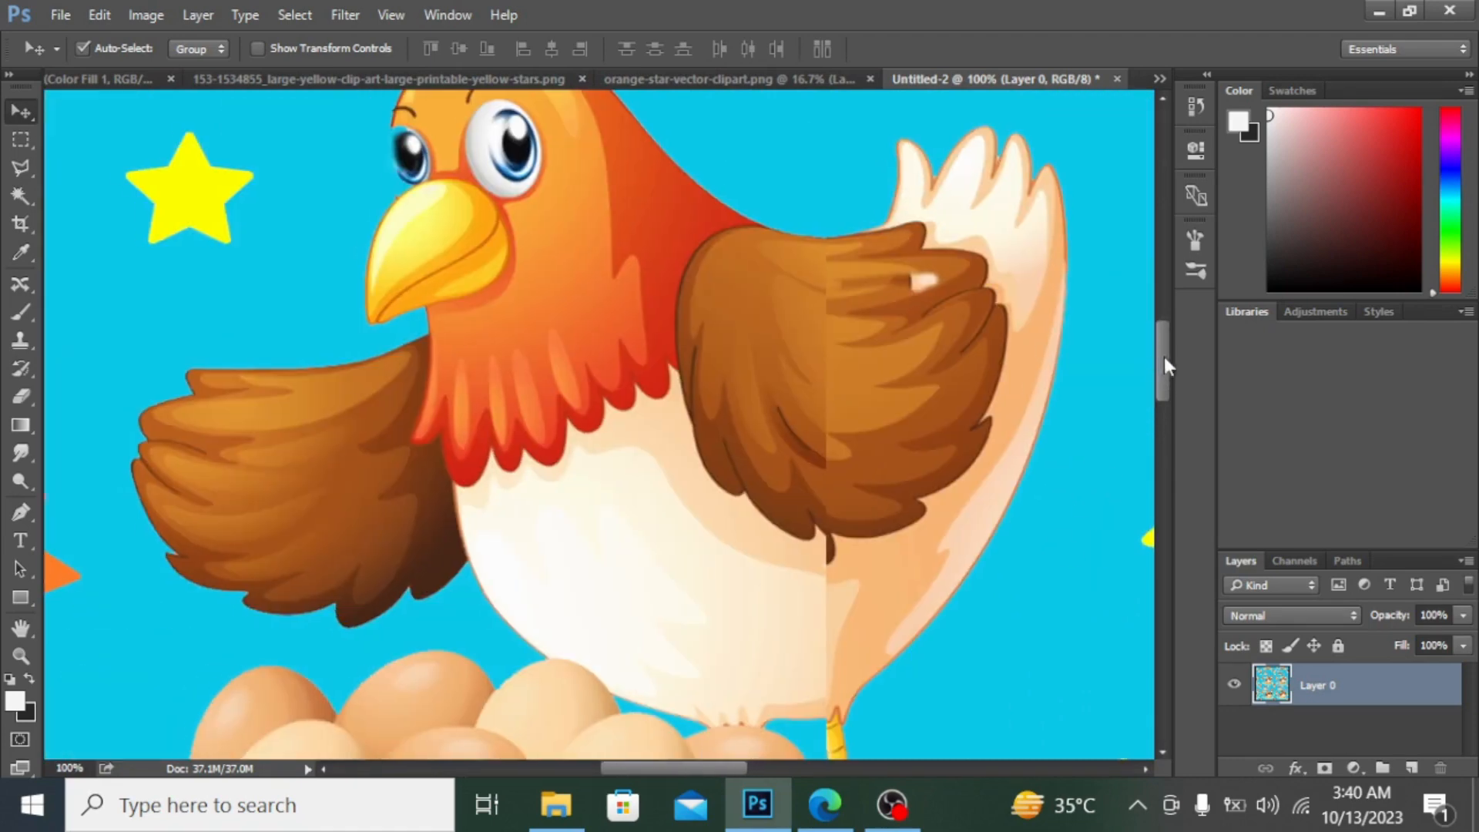
{"action": "left_click_drag", "start_coordinate": [1162, 363], "coordinate": [1154, 468]}
{"action": "key", "text": "ctrl+0"}
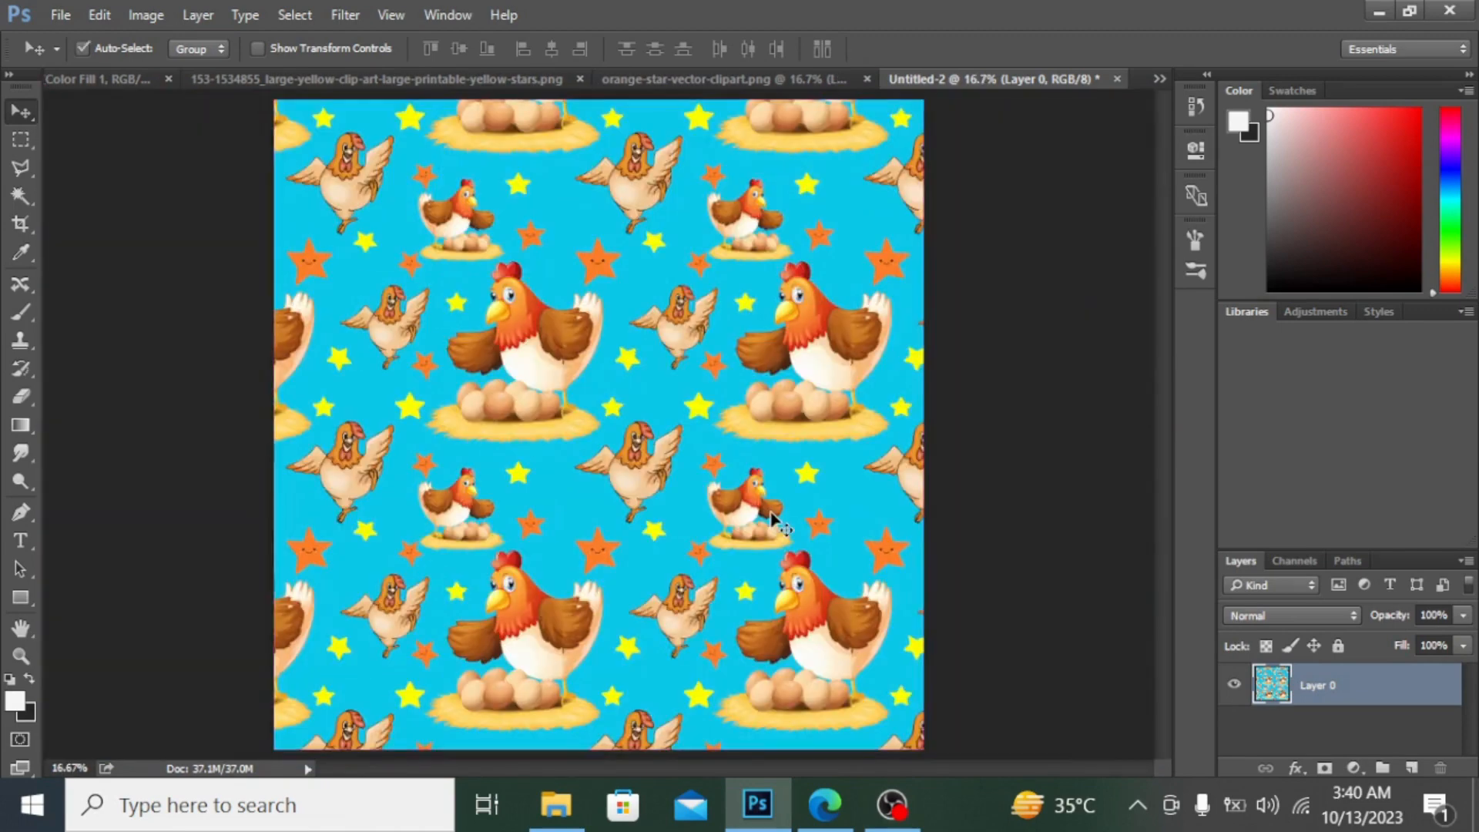